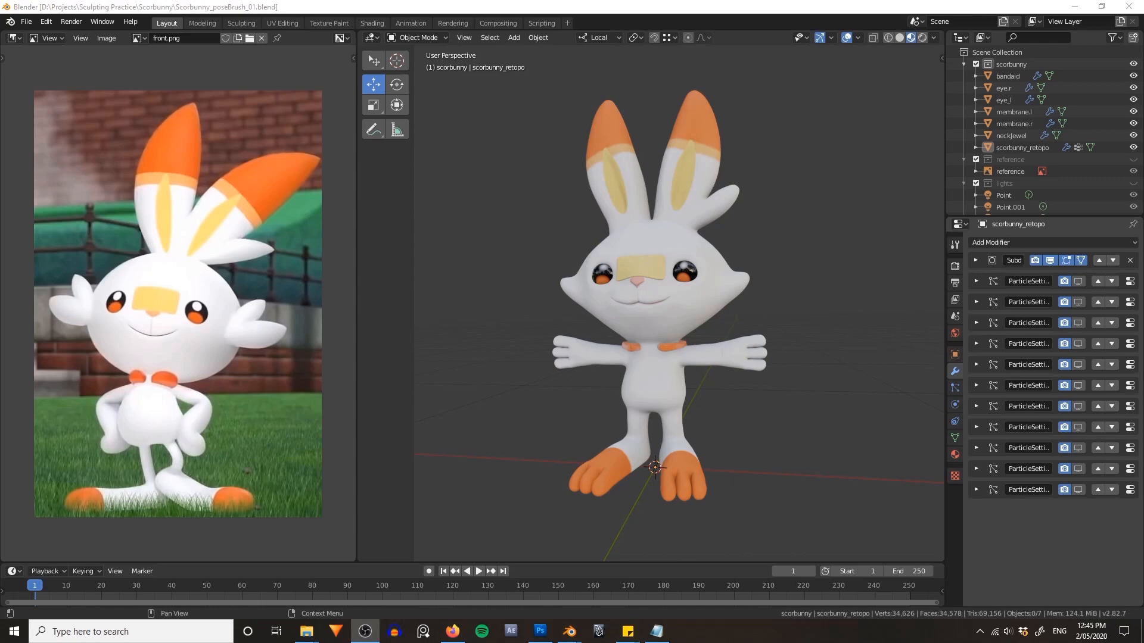
- Put the scorbunny_retopo mesh into Sculpt Mode and activate the Pose brush
left_click(748, 265)
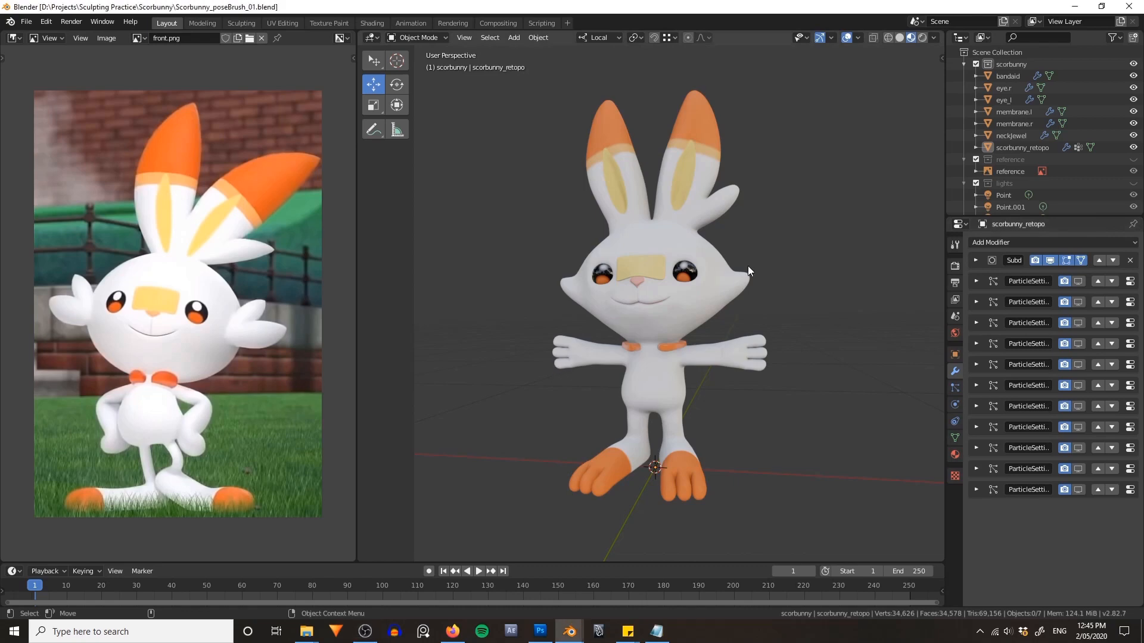
middle_click_drag(748, 266, 761, 252, "ctrl")
key("ctrl+Tab")
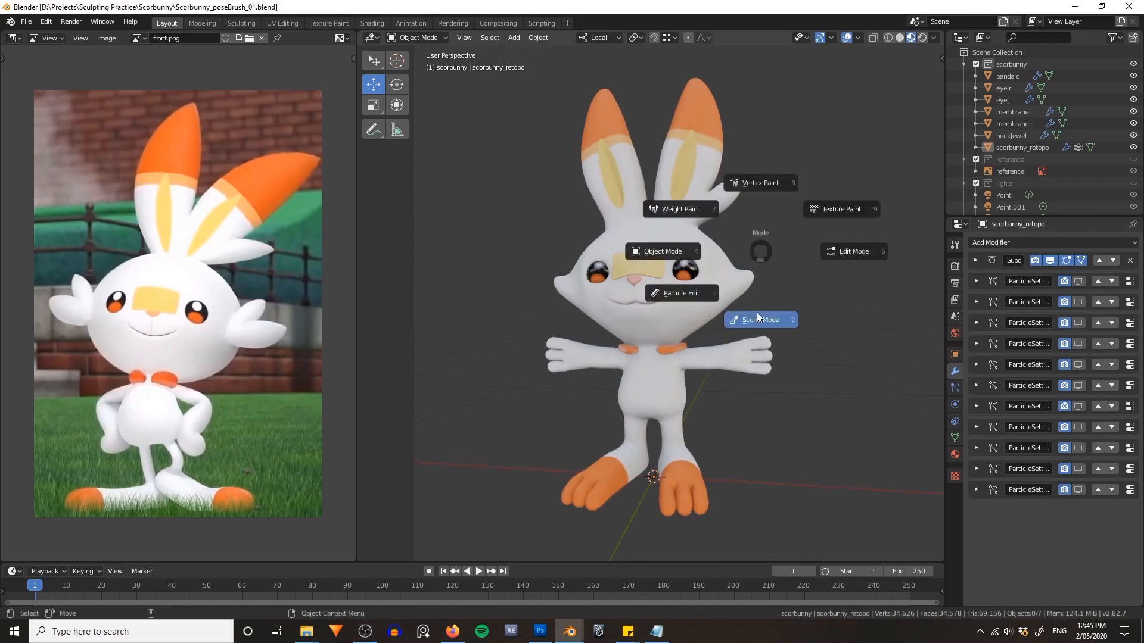
left_click(755, 314)
left_click(374, 247)
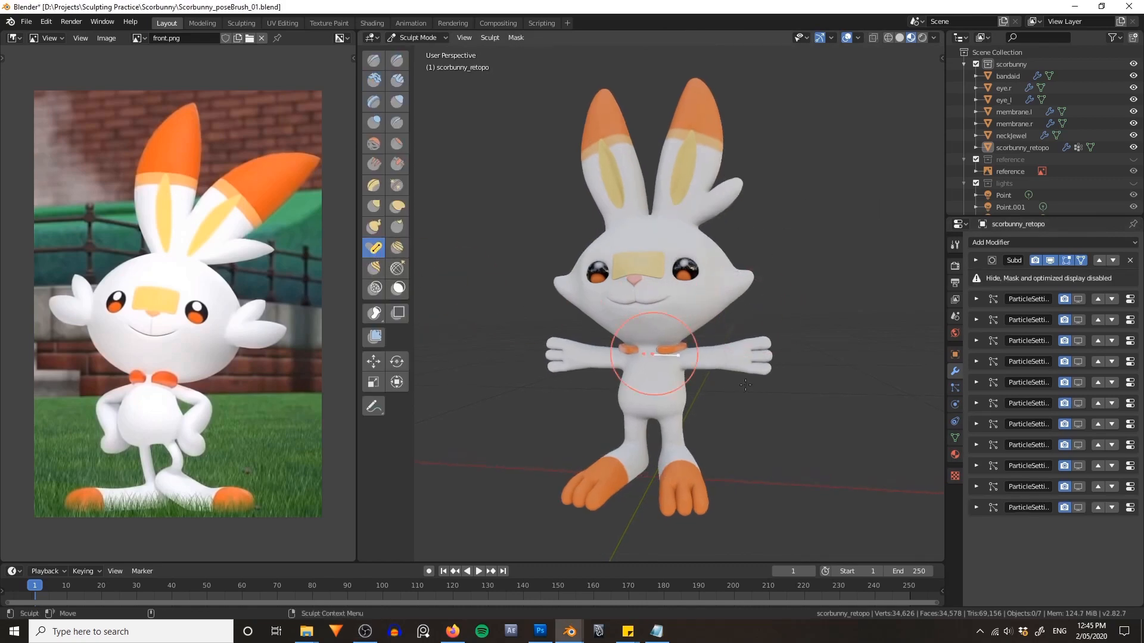
left_click_drag(765, 424, 722, 430)
mouse_move(722, 430)
middle_mouse_down()
mouse_move(682, 455)
mouse_move(677, 409)
mouse_move(541, 383)
mouse_move(792, 407)
middle_mouse_up()
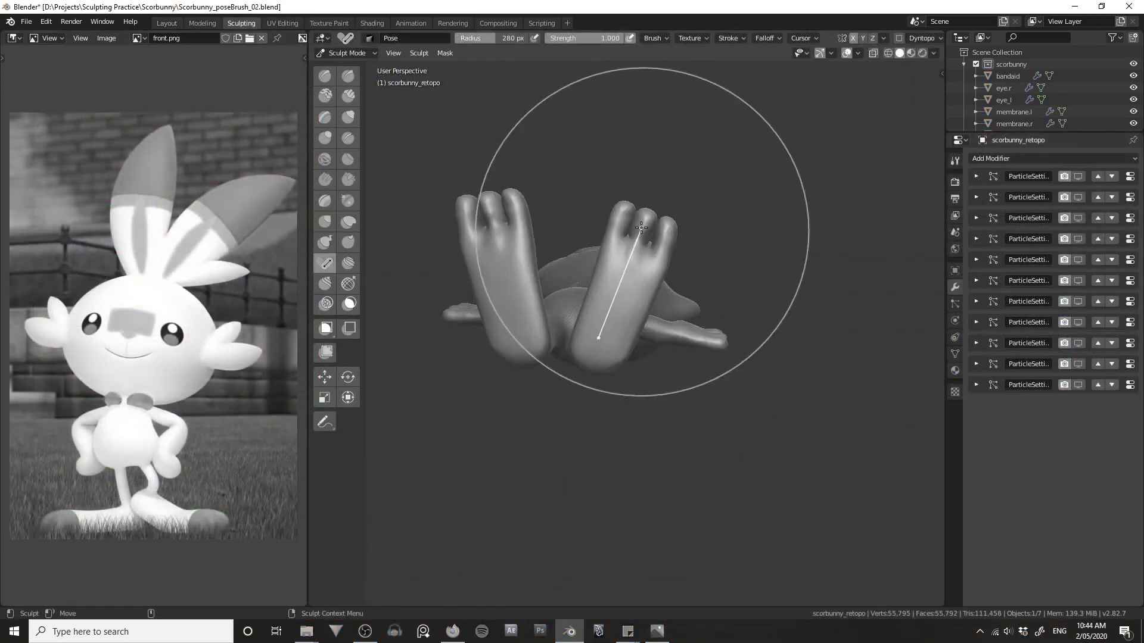
- Try bending the character's foot sideways from the toes with the Pose brush
left_click_drag(646, 212, 693, 253)
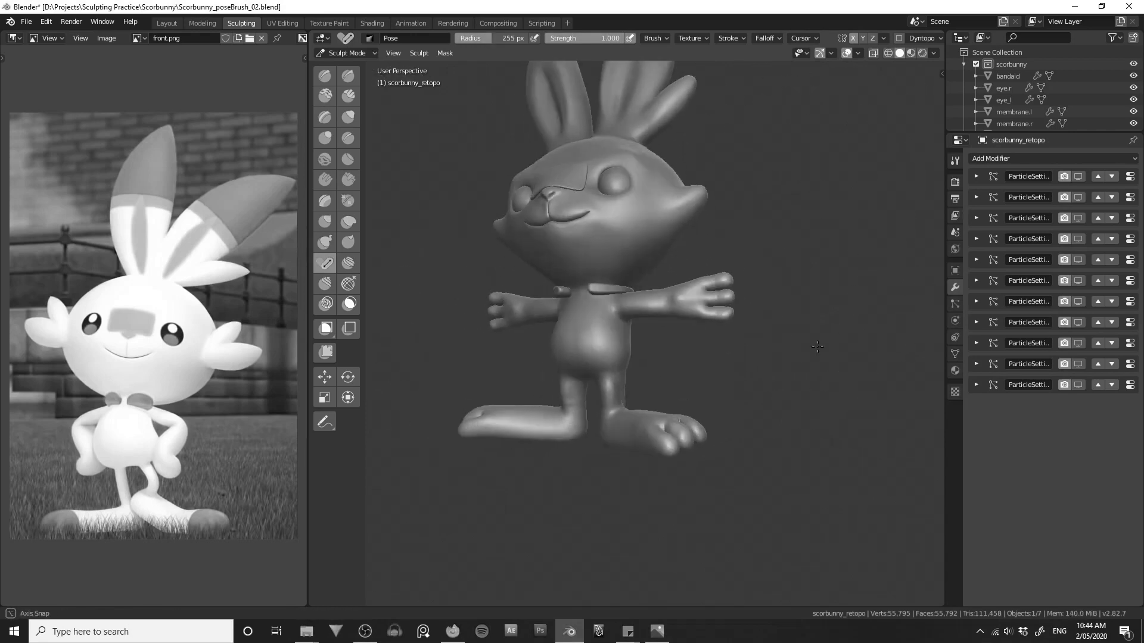
mouse_move(817, 347)
middle_mouse_down()
mouse_move(748, 332)
mouse_move(655, 393)
middle_mouse_up()
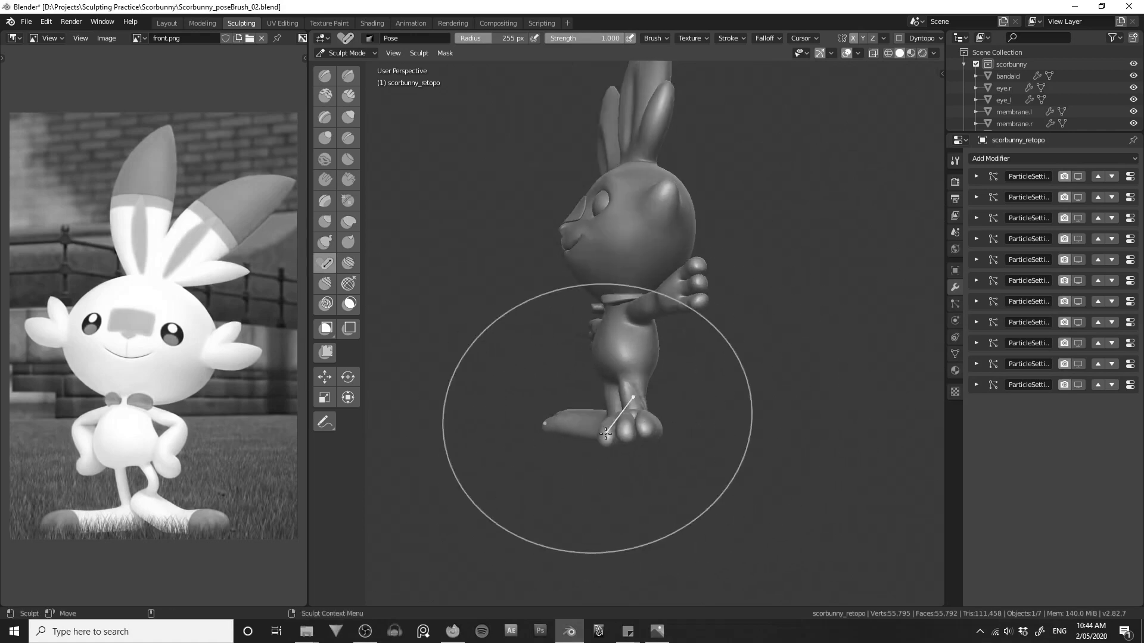
middle_click_drag(605, 434, 731, 393)
- Enlarge the Pose brush radius to about 186 px over the toes in the bottom view
key("f")
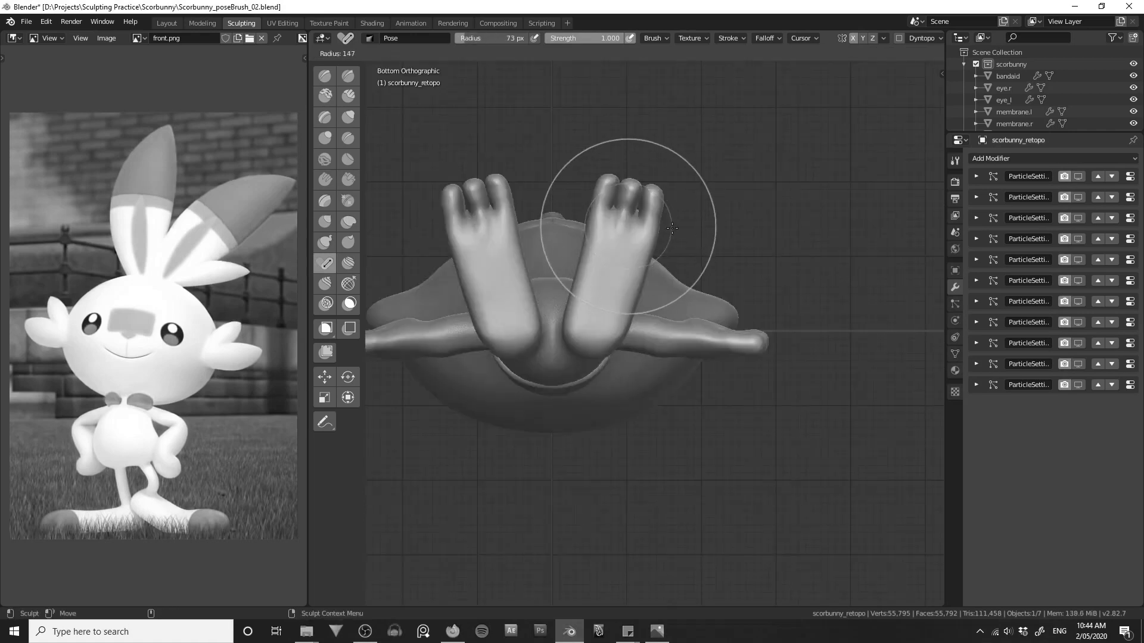
left_click(672, 228)
key("f")
left_click(640, 220)
key("f")
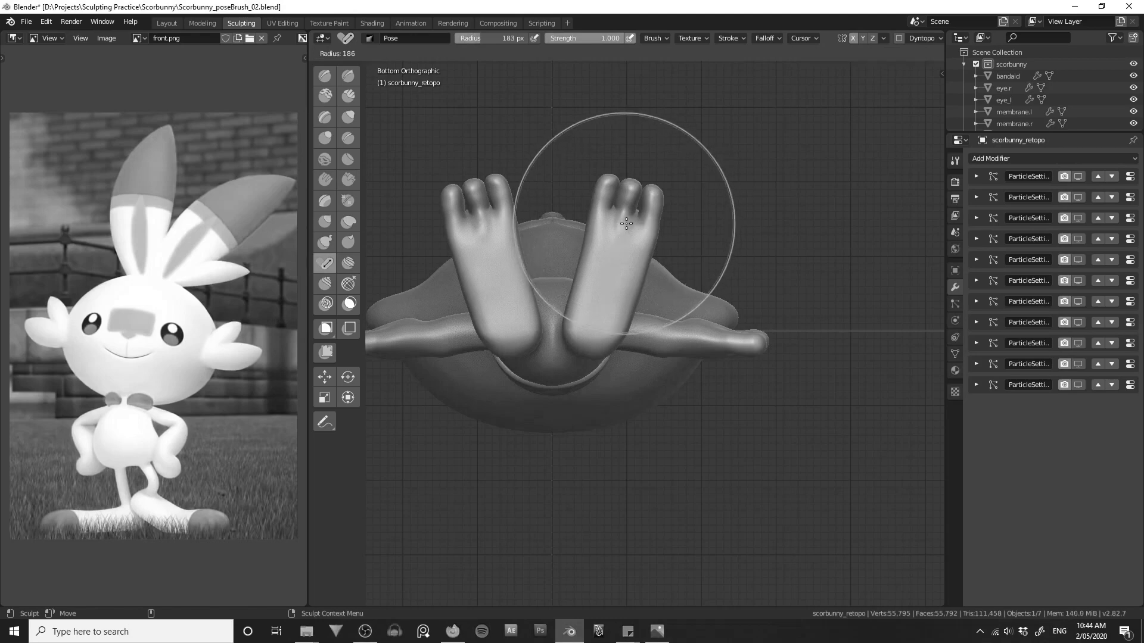
left_click(635, 222)
- Undo the last four edits made while posing the foot
middle_click_drag(622, 221, 603, 468)
key("ctrl+z")
key("ctrl+z")
key("ctrl+z")
key("ctrl+z")
middle_click_drag(741, 401, 870, 396)
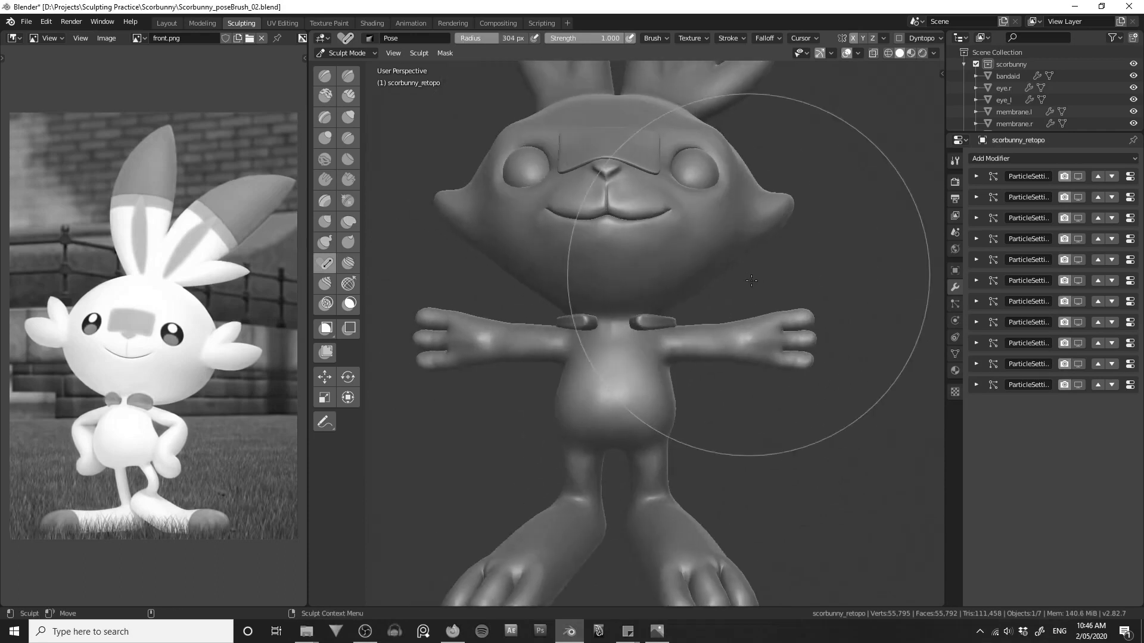
- Adjust the Pose IK Segments in the Pose brush's settings
left_click(449, 53)
left_click(448, 51)
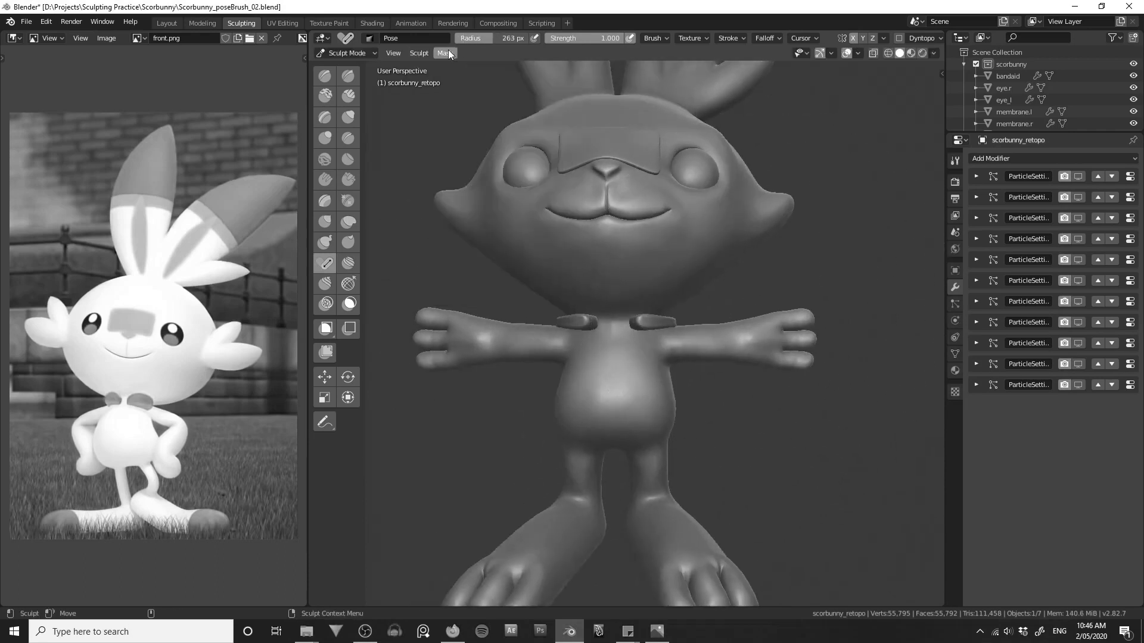
left_click(653, 38)
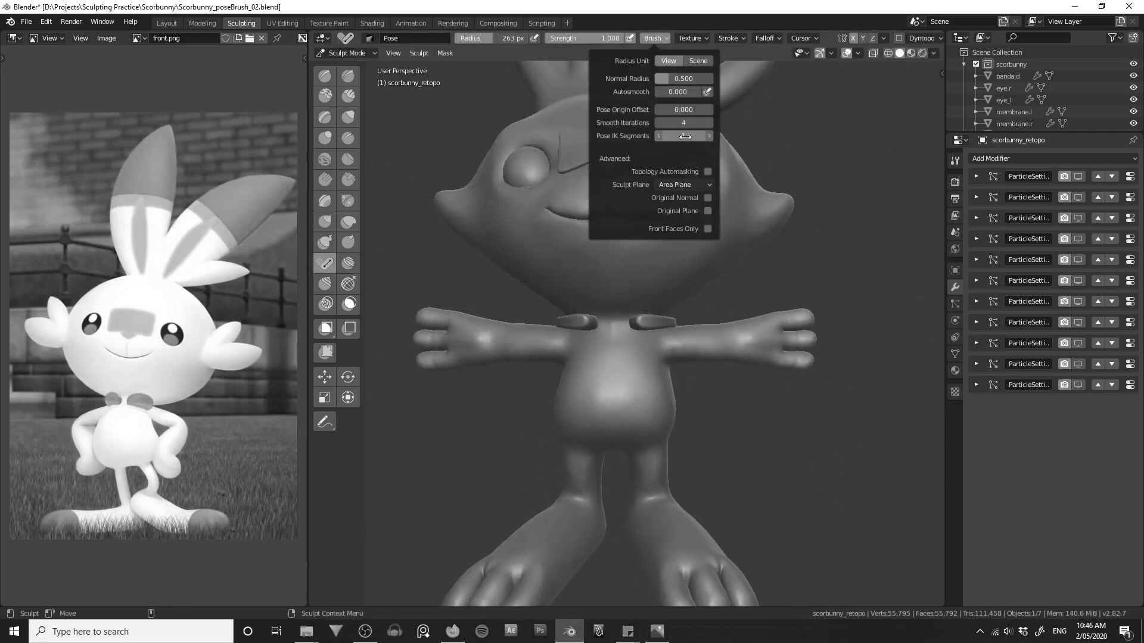
scroll(766, 369, "up", 1)
- Size the Pose brush to a 129 px radius over the hand and try bending the arm downward
middle_click_drag(765, 346, 713, 338, "shift")
key("f")
left_click(728, 339)
key("f")
left_click(740, 341)
key("f")
left_click(714, 337)
key("f")
left_click(716, 336)
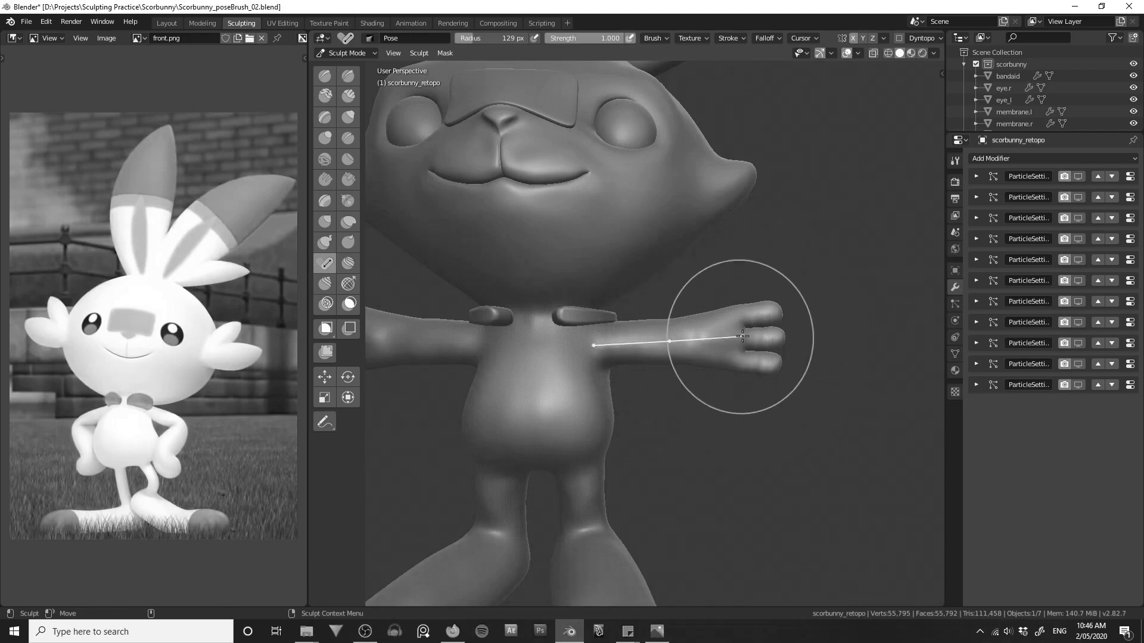
mouse_move(742, 336)
left_mouse_down()
mouse_move(746, 371)
mouse_move(694, 440)
left_mouse_up()
key("ctrl+z")
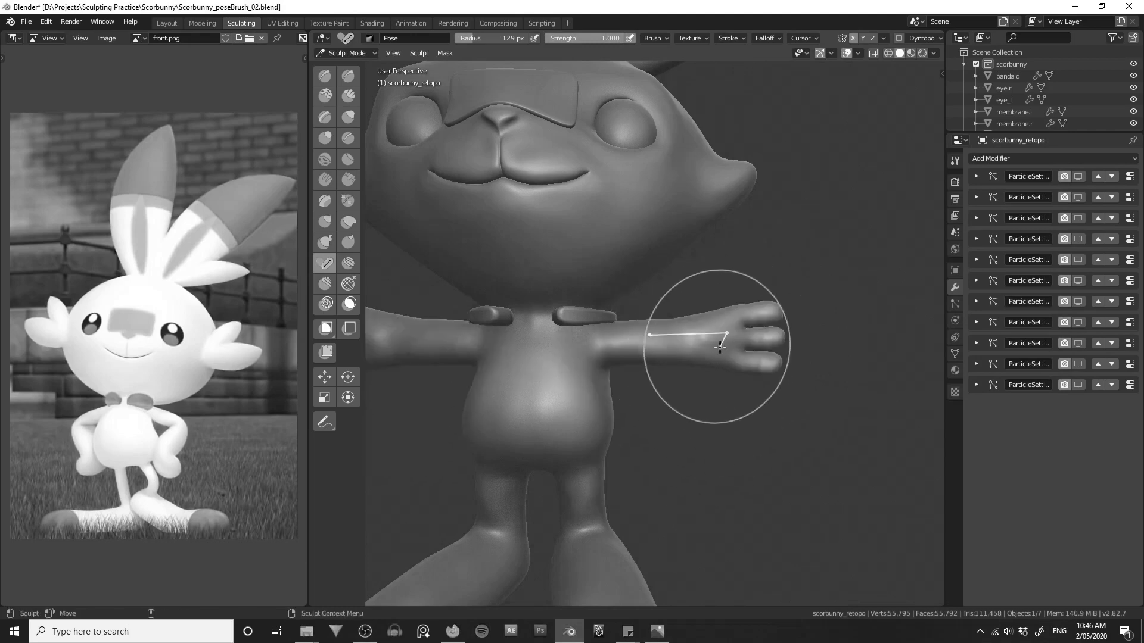
- Set the Pose brush radius to 116 px and try bending the arm down toward the hip
key("f")
left_click(739, 336)
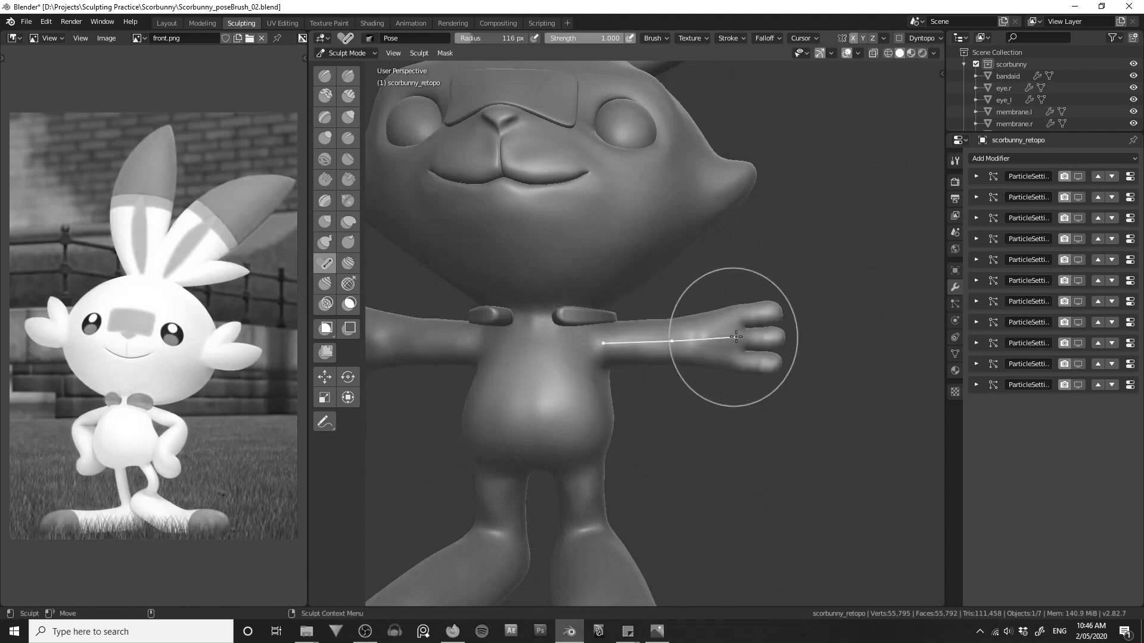
mouse_move(729, 338)
left_mouse_down()
mouse_move(733, 360)
mouse_move(709, 405)
mouse_move(667, 435)
mouse_move(608, 411)
left_mouse_up()
middle_click_drag(608, 411, 685, 405)
key("ctrl+z")
mouse_move(756, 333)
left_mouse_down()
mouse_move(715, 387)
mouse_move(638, 427)
left_mouse_up()
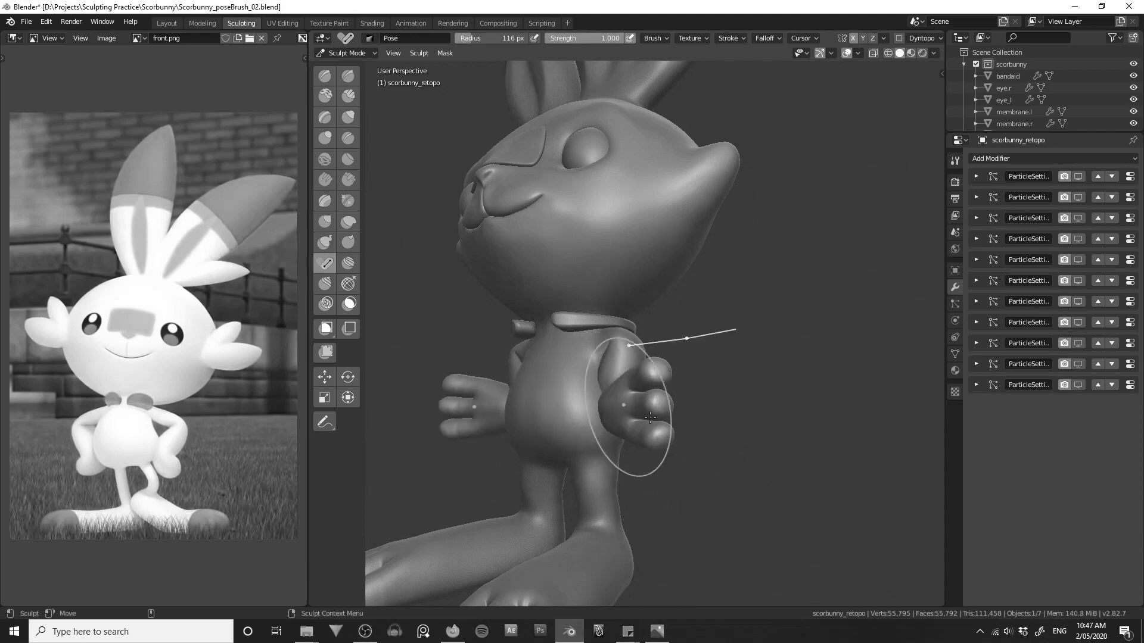
mouse_move(638, 426)
middle_mouse_down()
mouse_move(746, 502)
mouse_move(652, 470)
middle_mouse_up()
key("ctrl+z")
- Try lowering the arm from behind the character and bending the hand inward, undoing each pose
middle_click_drag(590, 342, 560, 340)
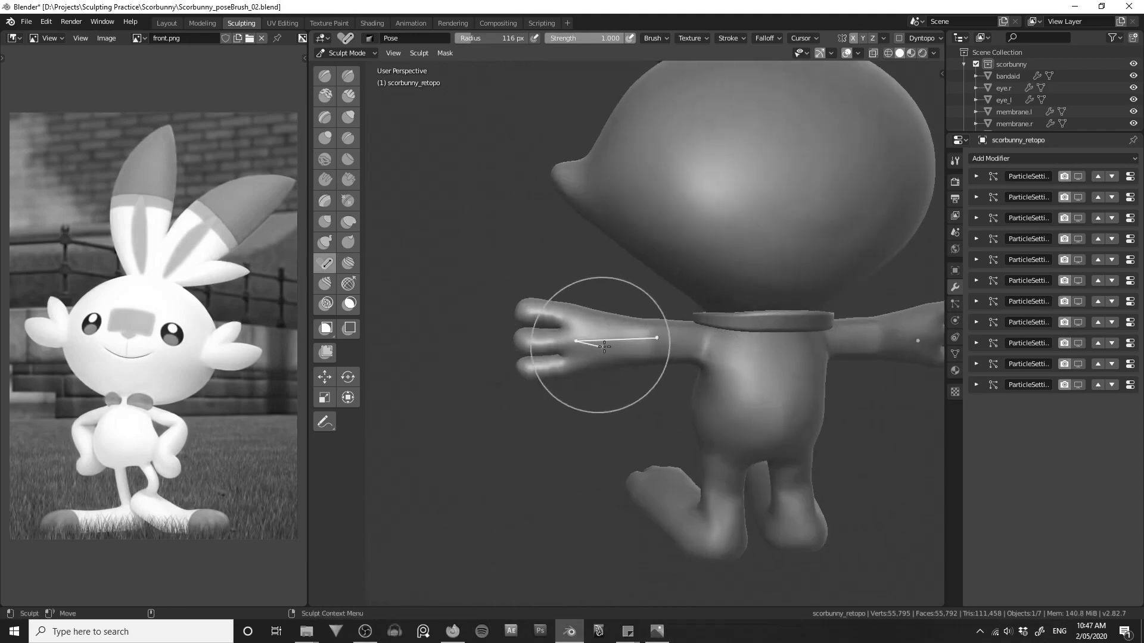
mouse_move(566, 342)
left_mouse_down()
mouse_move(557, 373)
mouse_move(631, 453)
mouse_move(685, 453)
mouse_move(738, 429)
left_mouse_up()
middle_click_drag(739, 428, 632, 432)
key("ctrl+z")
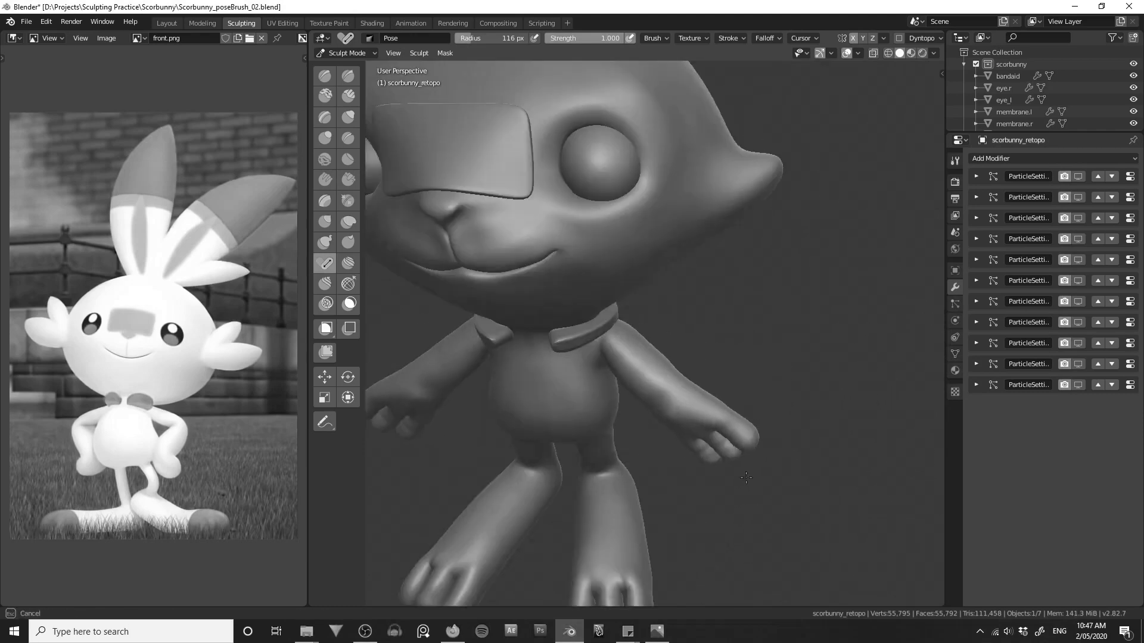
mouse_move(709, 417)
left_mouse_down()
mouse_move(670, 438)
mouse_move(650, 471)
left_mouse_up()
key("ctrl+z")
- Enlarge the Pose brush over the ear tip, try bending the ear, and undo the bend
mouse_move(799, 449)
middle_mouse_down()
mouse_move(722, 399)
mouse_move(661, 309)
middle_mouse_up()
middle_click_drag(657, 263, 727, 255)
key("f")
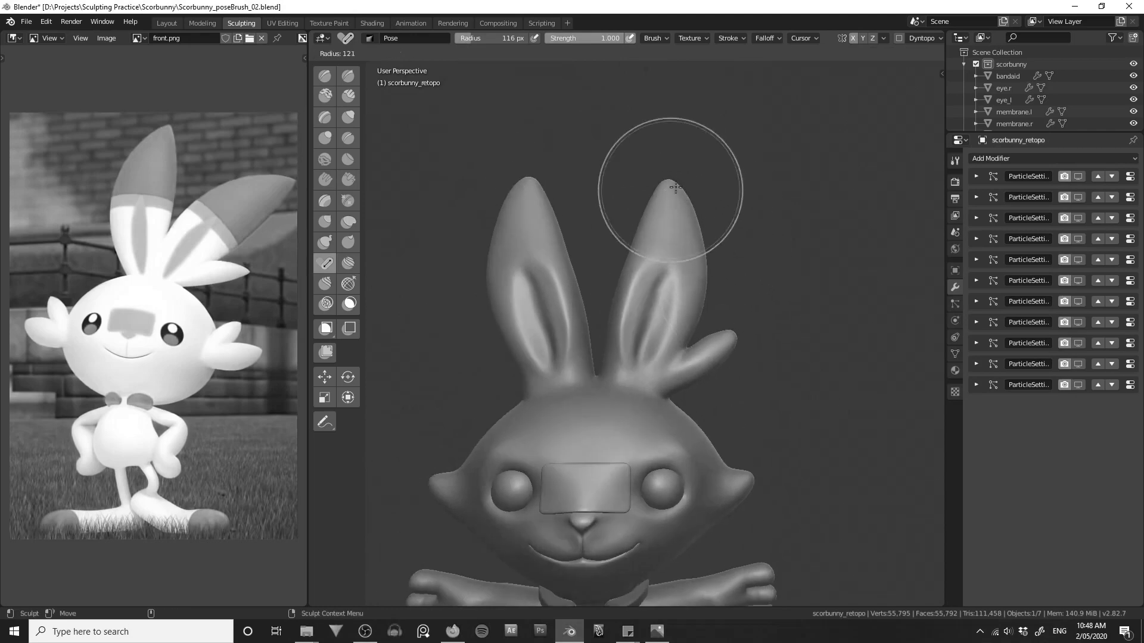
left_click(673, 191)
mouse_move(674, 190)
left_mouse_down()
mouse_move(747, 251)
mouse_move(706, 201)
mouse_move(689, 227)
mouse_move(656, 198)
left_mouse_up()
key("ctrl+z")
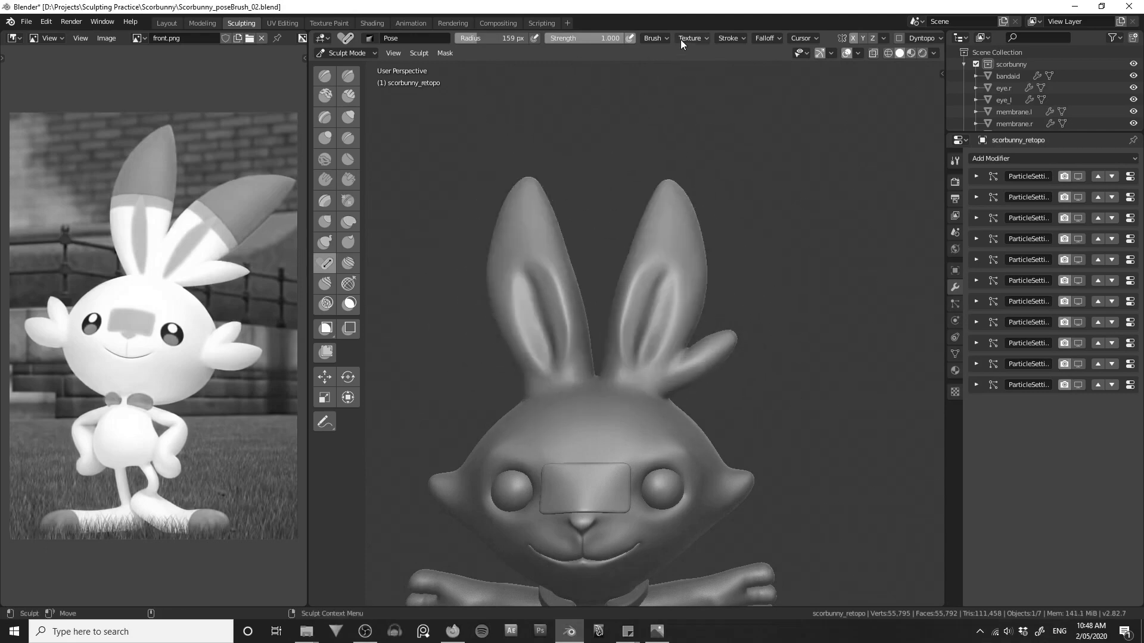
- Raise the Pose brush's Pose IK Segments by four
left_click(655, 39)
left_click(710, 136)
left_click(710, 135)
left_click(710, 135)
left_click(710, 135)
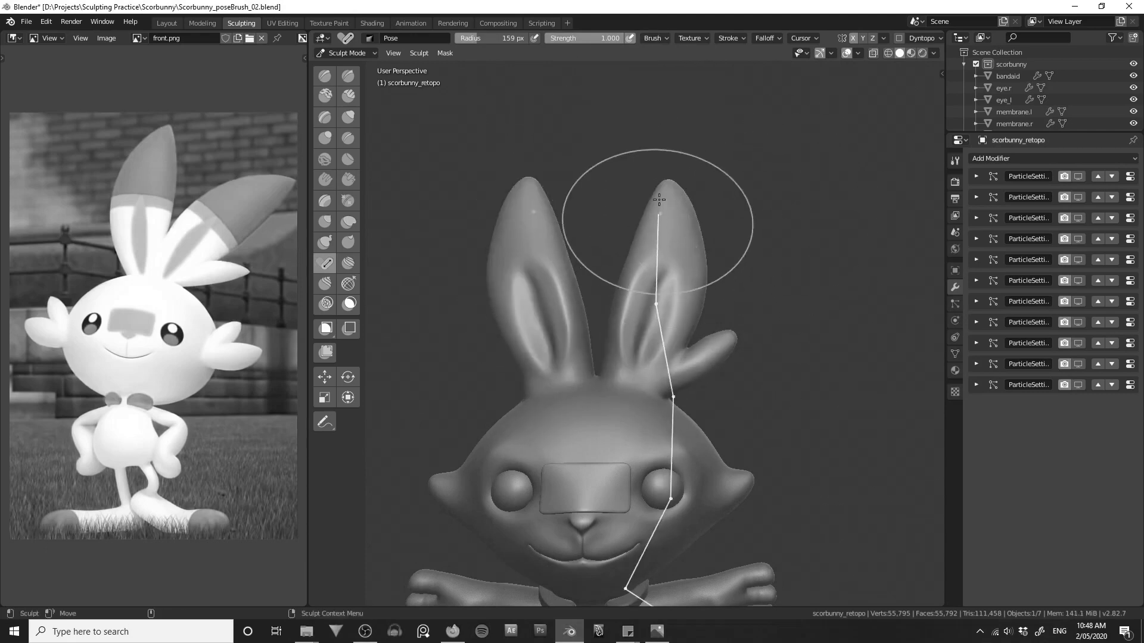
- Reduce the Pose brush radius over the ear tip and bend the ear outward
key("f")
left_click(595, 215)
key("f")
left_click(527, 192)
key("f")
left_click(554, 191)
key("f")
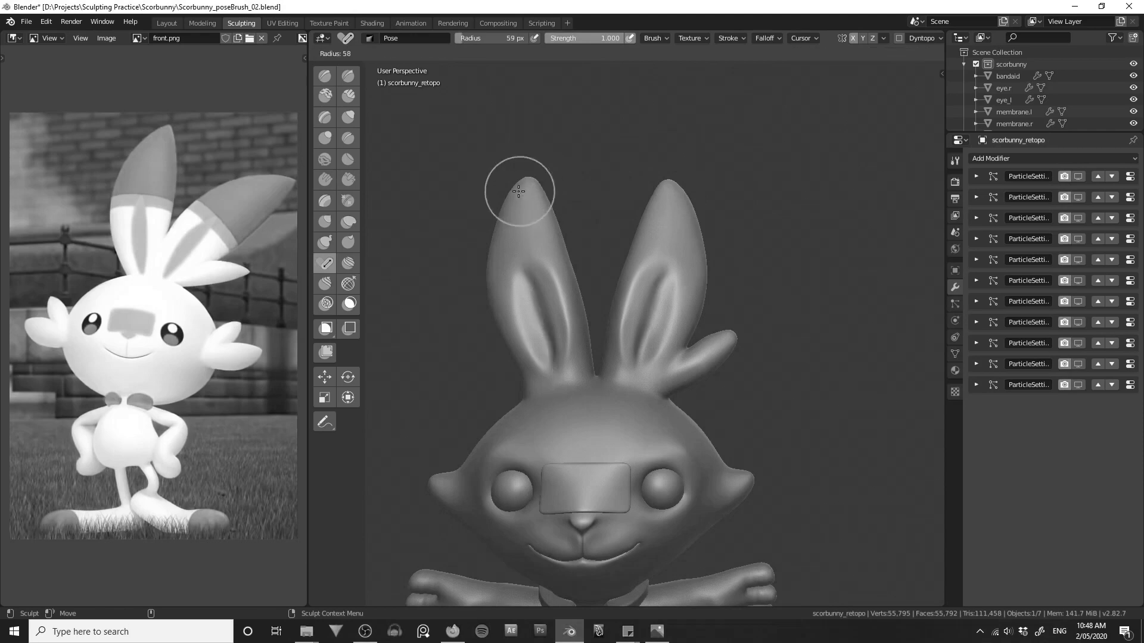
left_click(553, 191)
mouse_move(522, 190)
left_mouse_down()
mouse_move(450, 227)
mouse_move(458, 205)
mouse_move(453, 231)
mouse_move(458, 206)
mouse_move(439, 228)
left_mouse_up()
left_click_drag(648, 236, 863, 246, "alt")
left_click_drag(661, 286, 722, 276, "alt")
left_click_drag(894, 236, 767, 240, "alt")
right_click_drag(767, 239, 726, 215, "alt")
left_click_drag(726, 214, 676, 140, "alt")
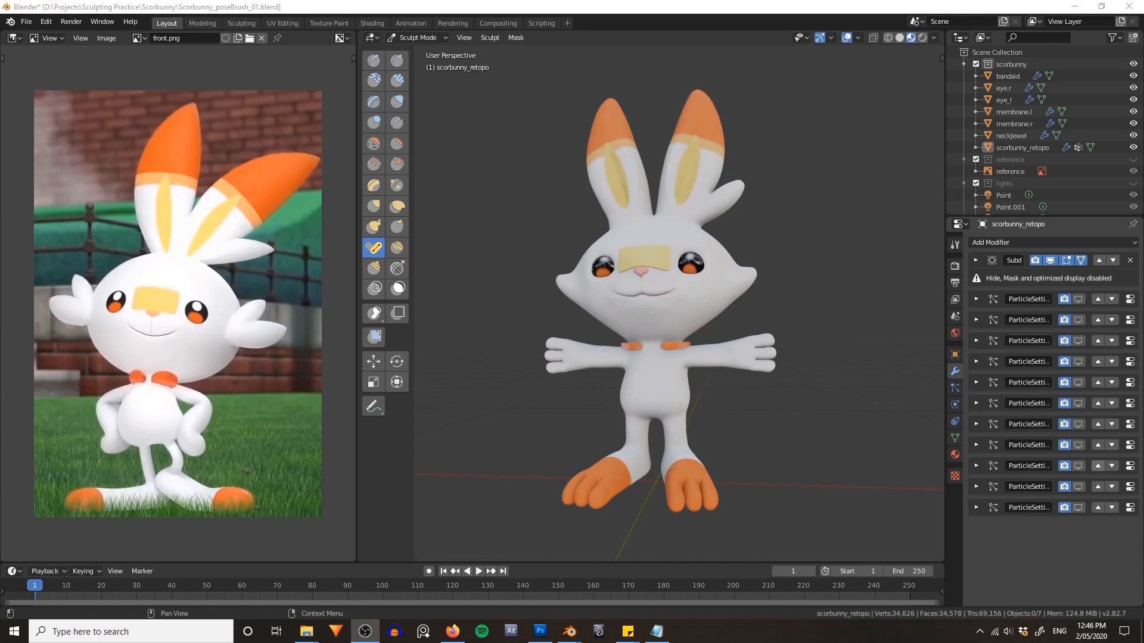
- Activate the Lasso Mask tool and save the Scorbunny_poseBrush_01.blend file
left_click(374, 312)
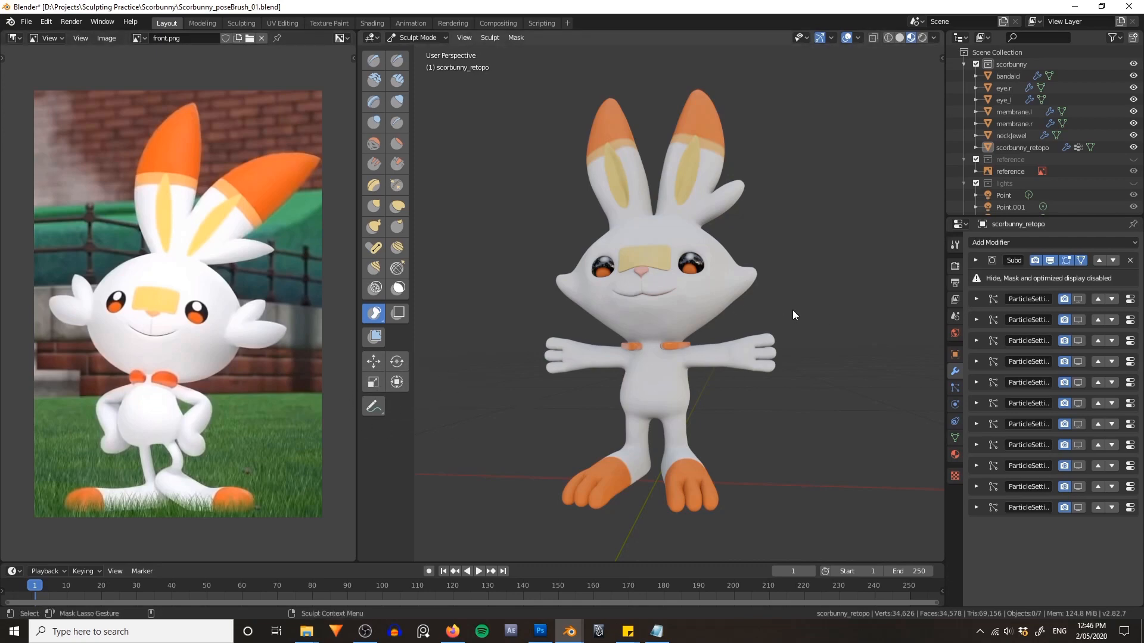
key("ctrl+s")
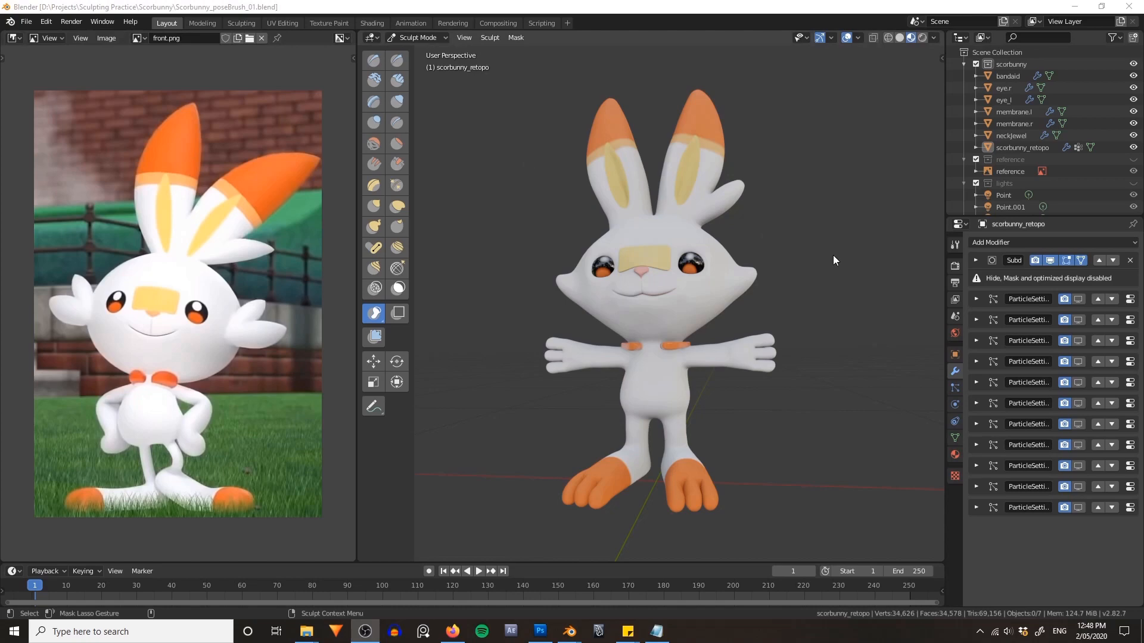
- Switch the viewport to Solid shading with the whole character in view
scroll(833, 255, "up", 2)
left_click(766, 252)
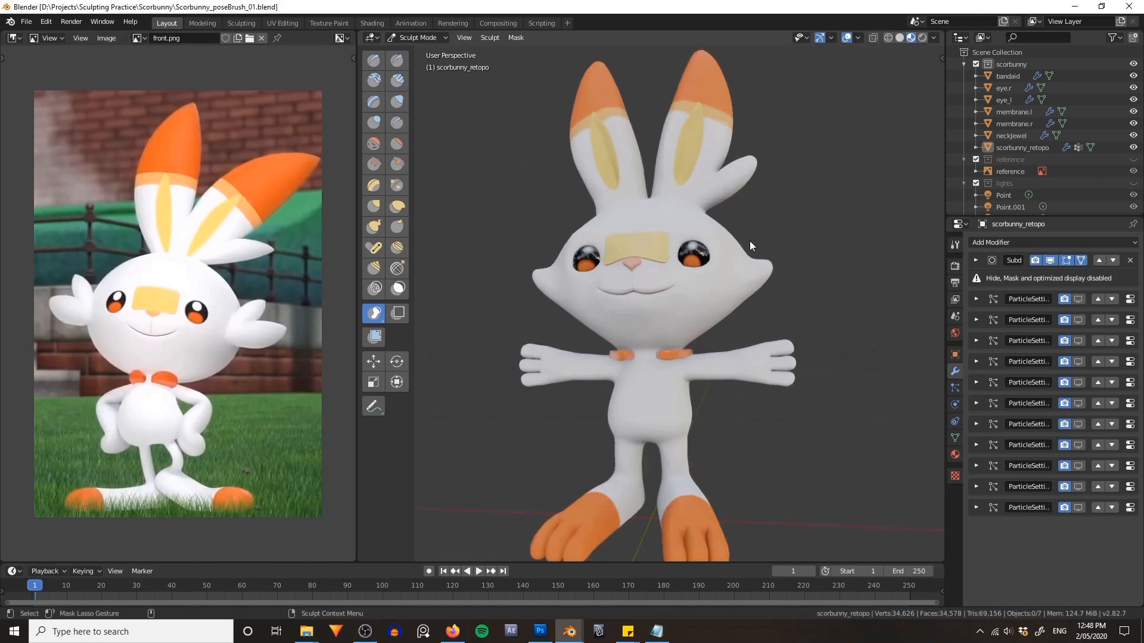
middle_click_drag(746, 239, 731, 237, "shift")
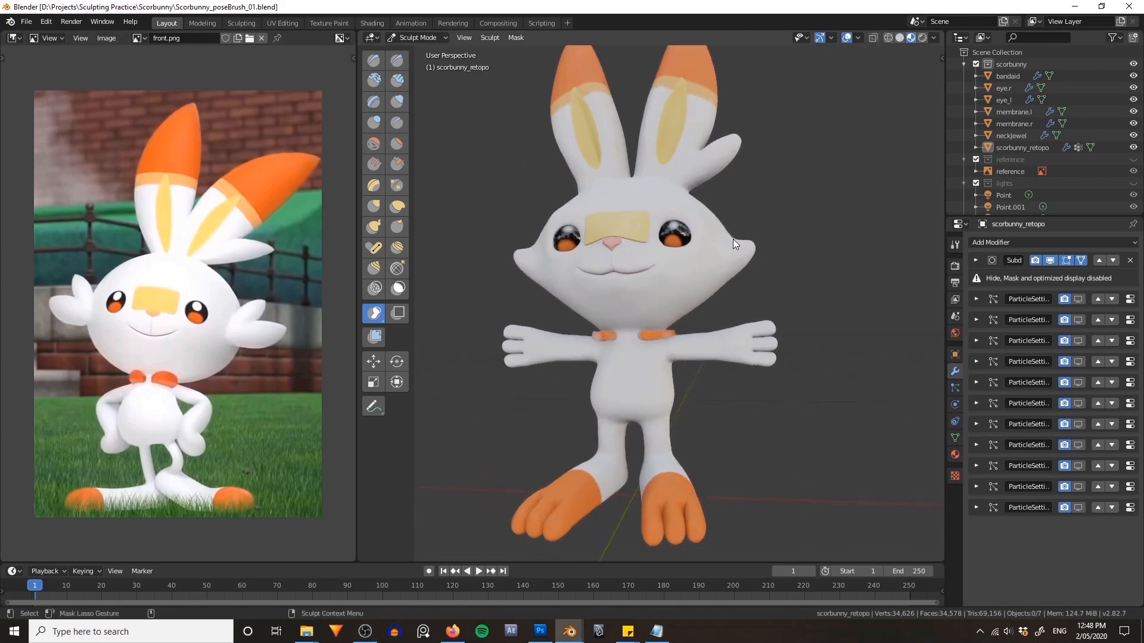
key("z")
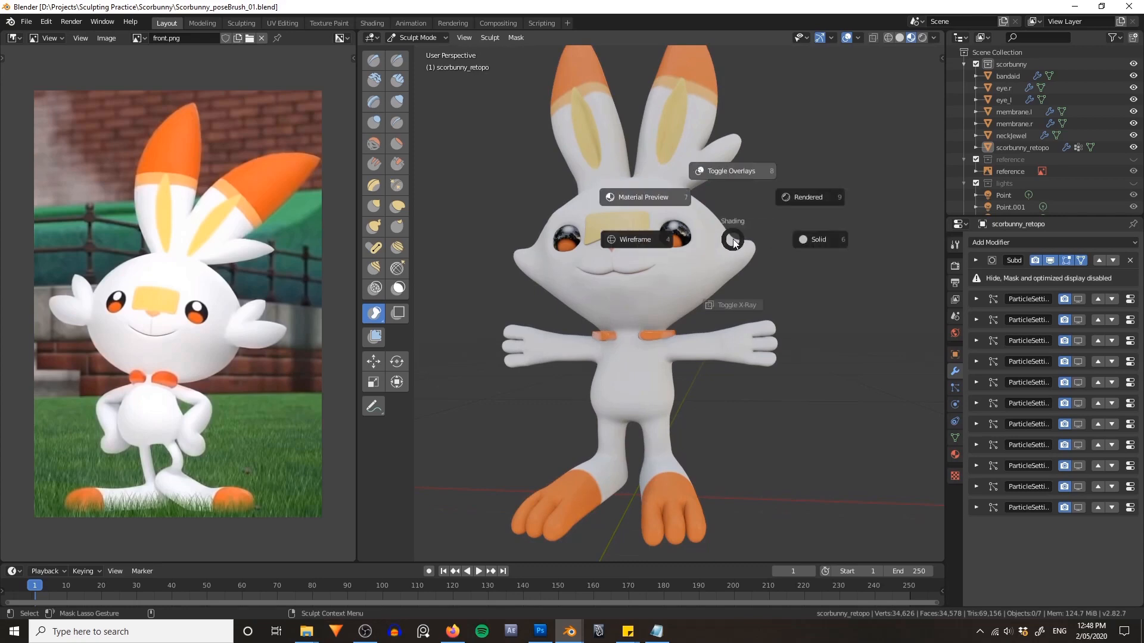
left_click(813, 245)
scroll(736, 269, "up", 3)
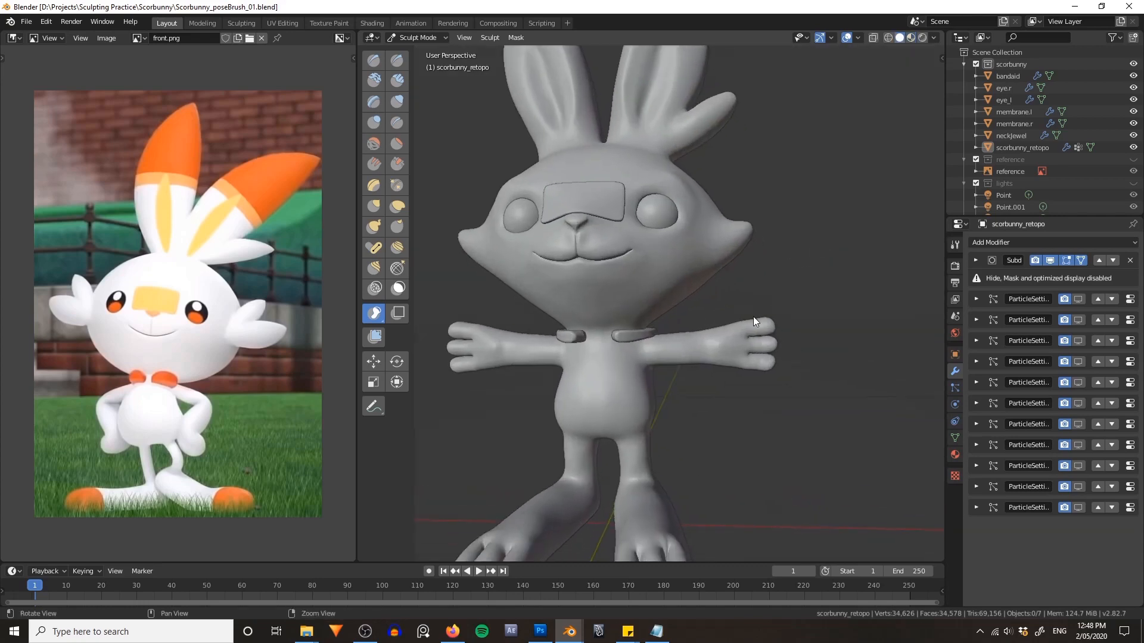
scroll(764, 294, "down", 3)
scroll(788, 301, "up", 1)
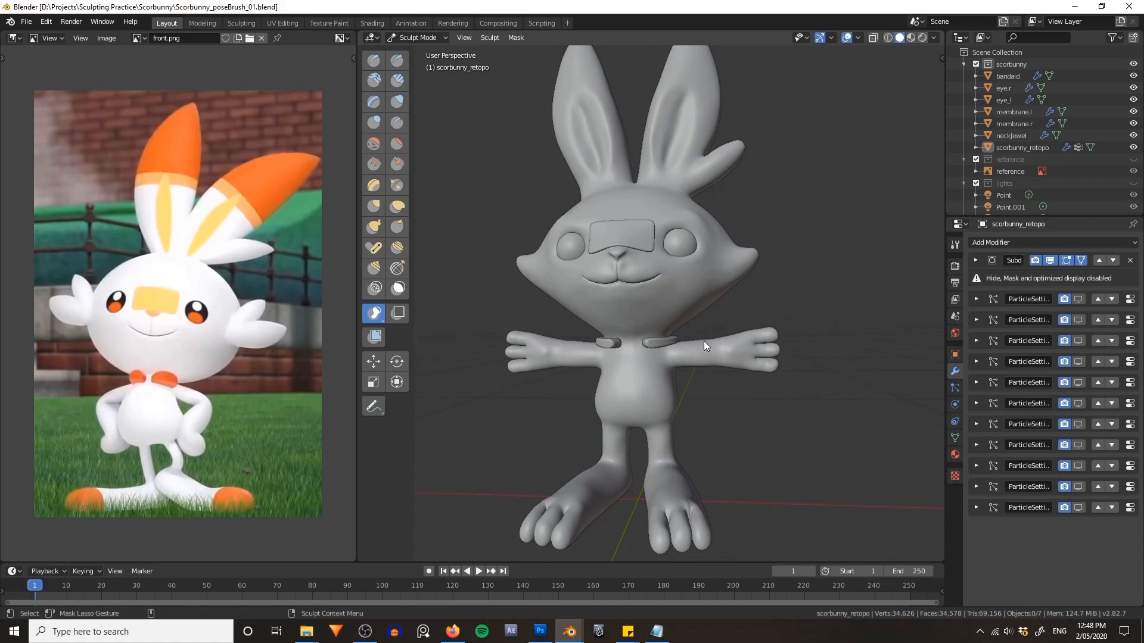
- Turn on the wireframe overlay to display the character's mesh topology
left_click(745, 286)
middle_click_drag(706, 337, 625, 340)
left_click(857, 38)
left_click(785, 239)
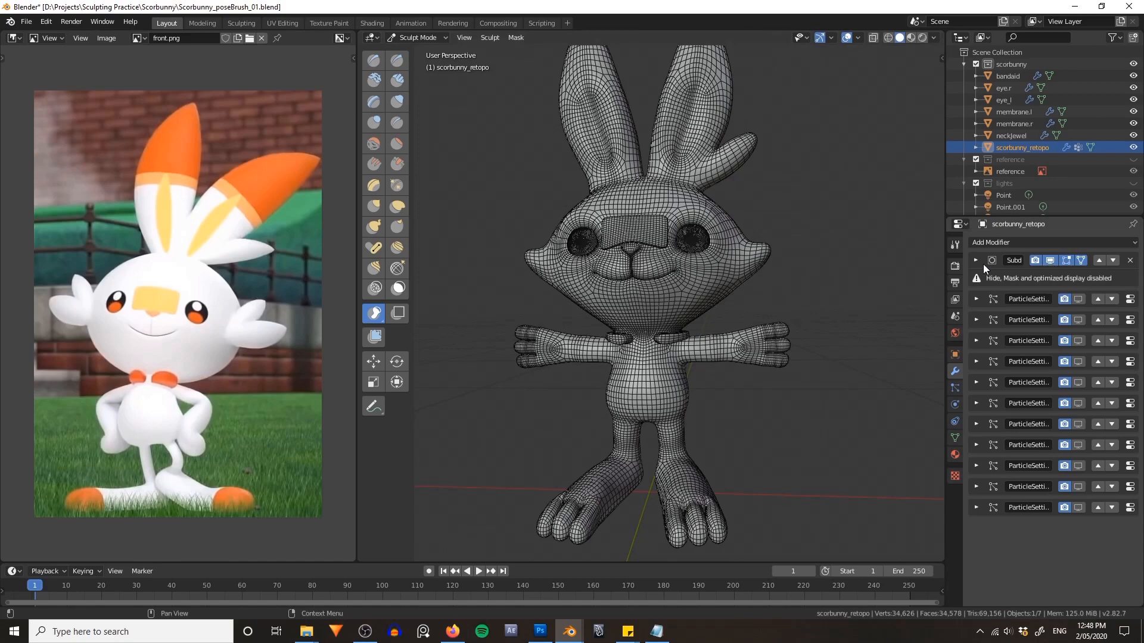
- Compare the mesh with the Subdivision modifier's viewport display off and on, and expand the modifier's settings
left_click(1048, 262)
mouse_move(716, 340)
middle_mouse_down()
mouse_move(752, 327)
mouse_move(881, 327)
mouse_move(690, 330)
mouse_move(770, 320)
mouse_move(730, 326)
middle_mouse_up()
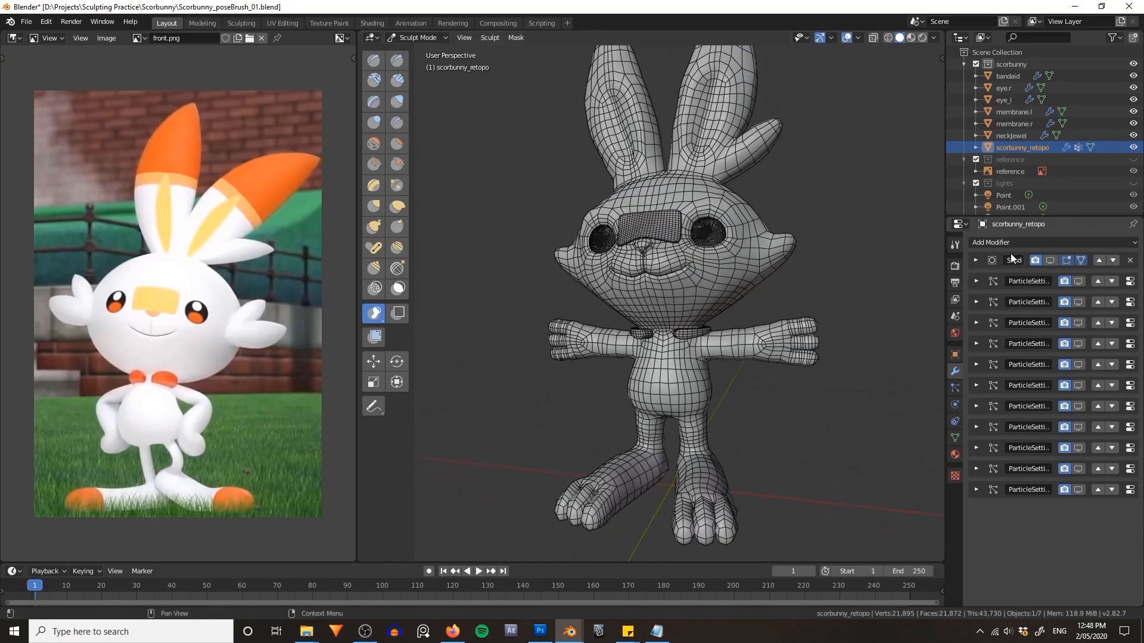
left_click(1050, 262)
left_click(976, 261)
middle_click_drag(812, 309, 804, 334, "shift")
scroll(1007, 362, "down", 1)
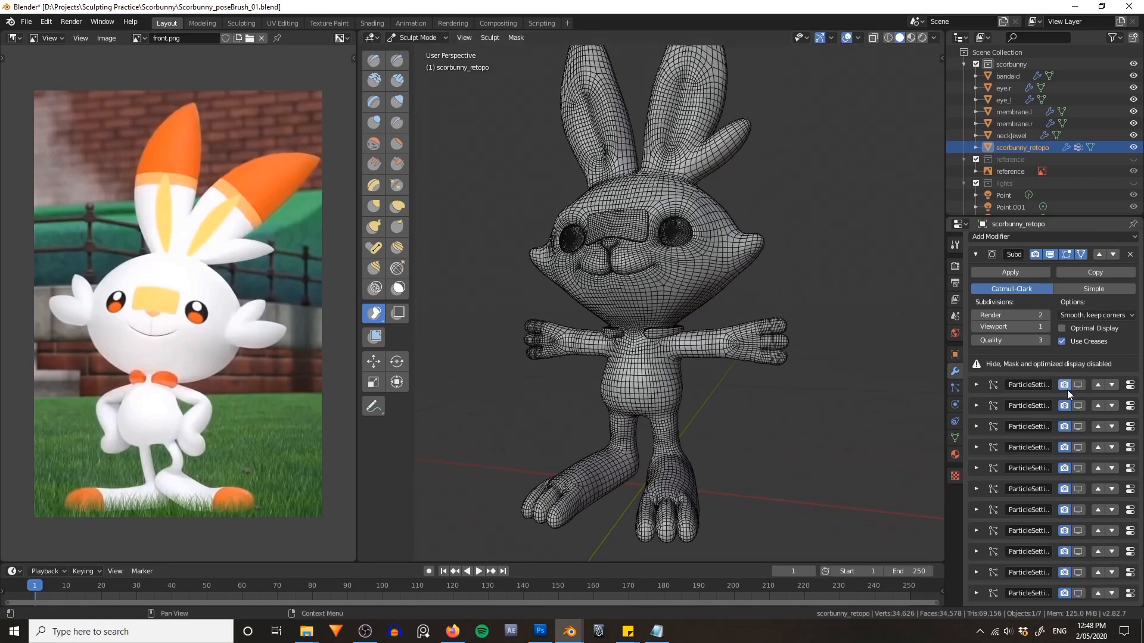
- Enable viewport display for the second, third and fourth particle system modifiers on the character
left_click(1077, 405)
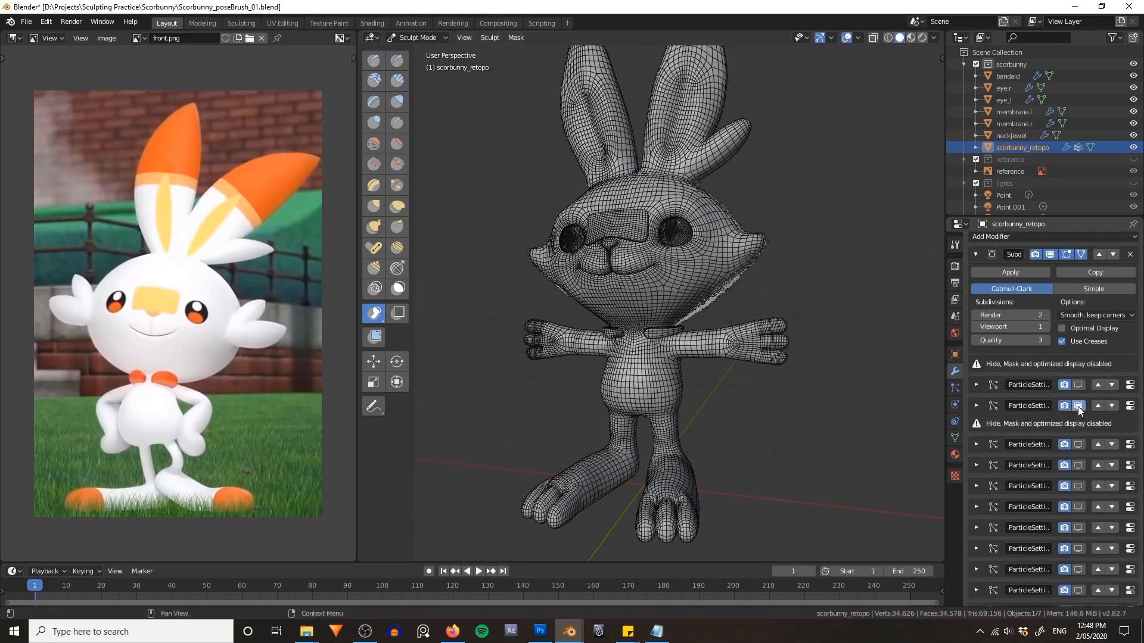
left_click(1078, 445)
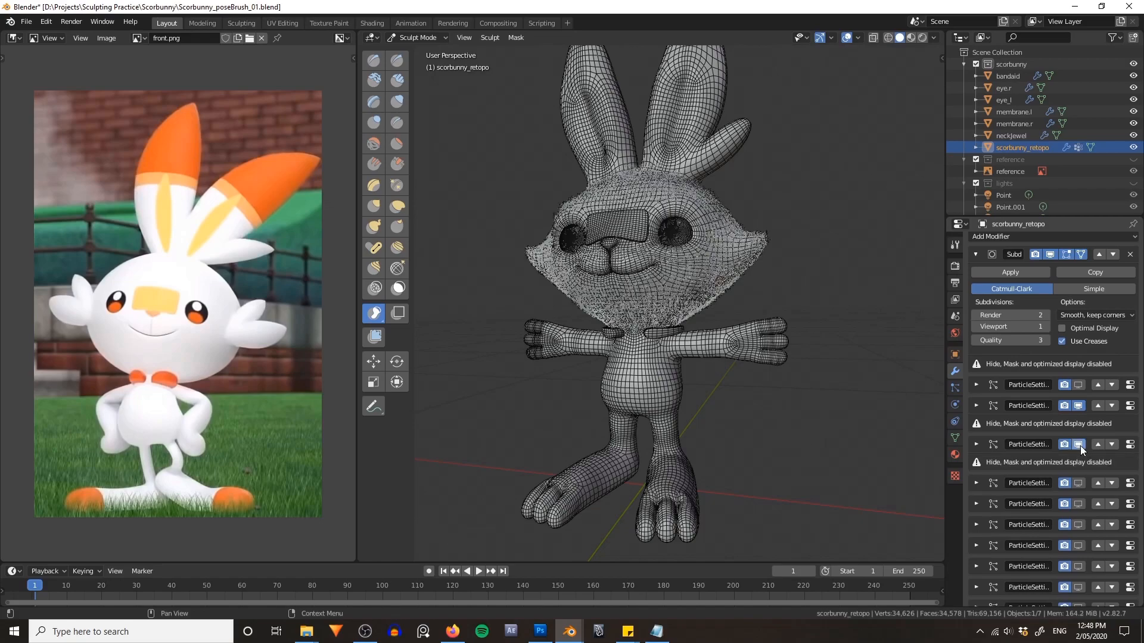
left_click(1078, 483)
middle_click_drag(821, 357, 810, 285)
scroll(760, 291, "up", 4)
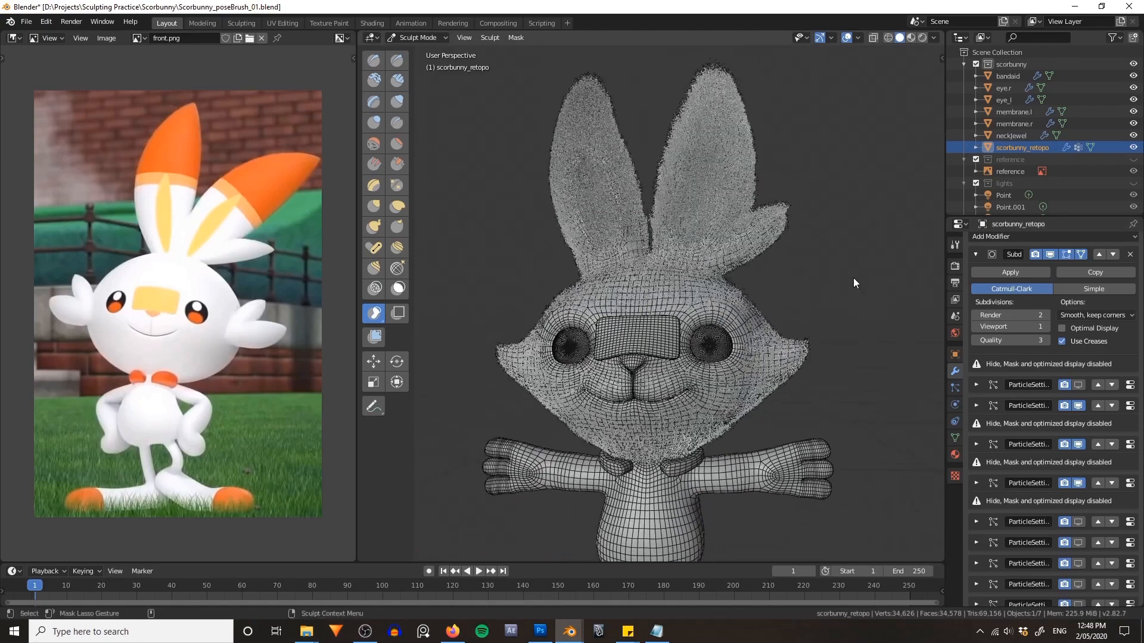
- Try applying the Subdivision modifier with the fur particle systems displayed, and undo it
left_click(1007, 276)
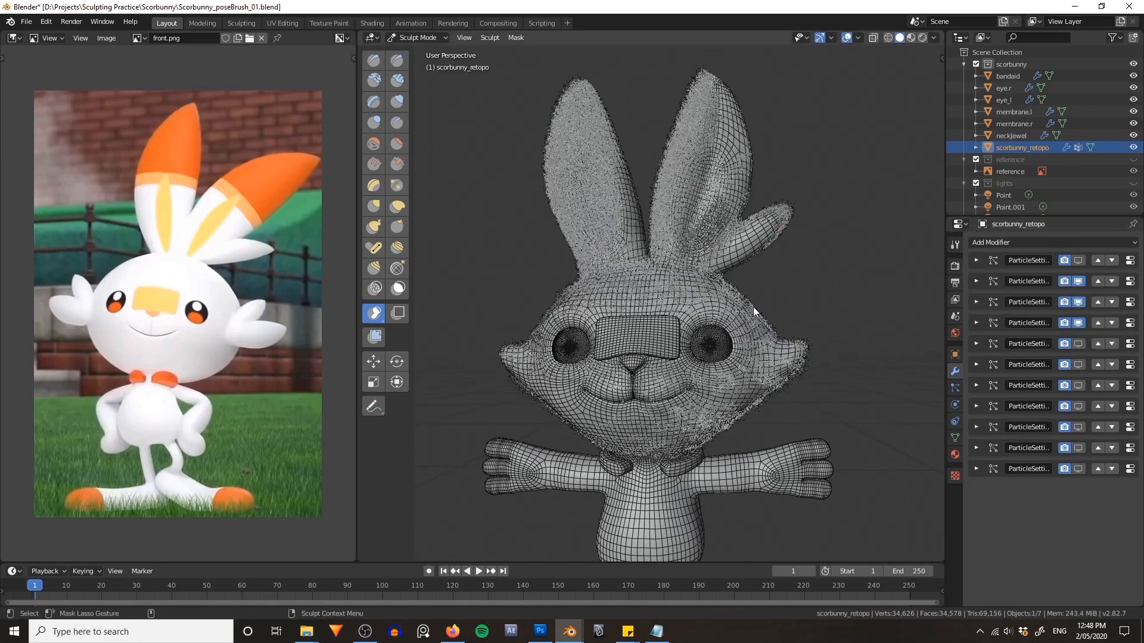
mouse_move(752, 306)
middle_mouse_down()
mouse_move(759, 284)
mouse_move(791, 288)
mouse_move(791, 278)
mouse_move(698, 312)
mouse_move(896, 320)
mouse_move(679, 329)
mouse_move(770, 241)
mouse_move(726, 261)
mouse_move(776, 264)
middle_mouse_up()
key("z")
left_click(796, 242)
scroll(804, 284, "up", 3)
key("ctrl+1")
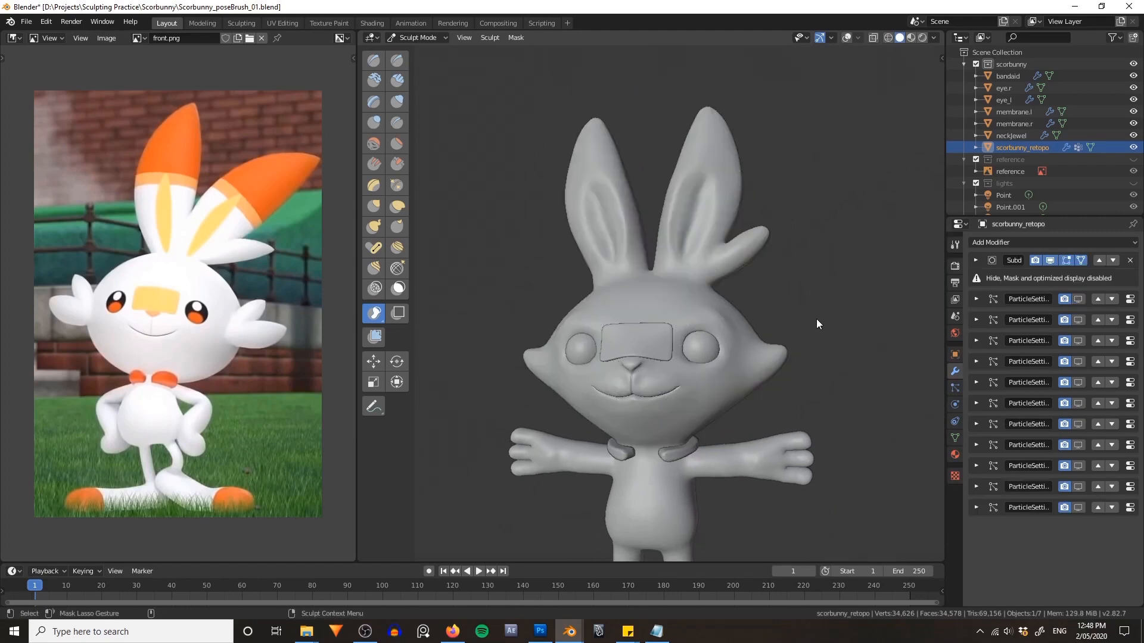
scroll(814, 304, "up", 3)
middle_click_drag(819, 315, 829, 315)
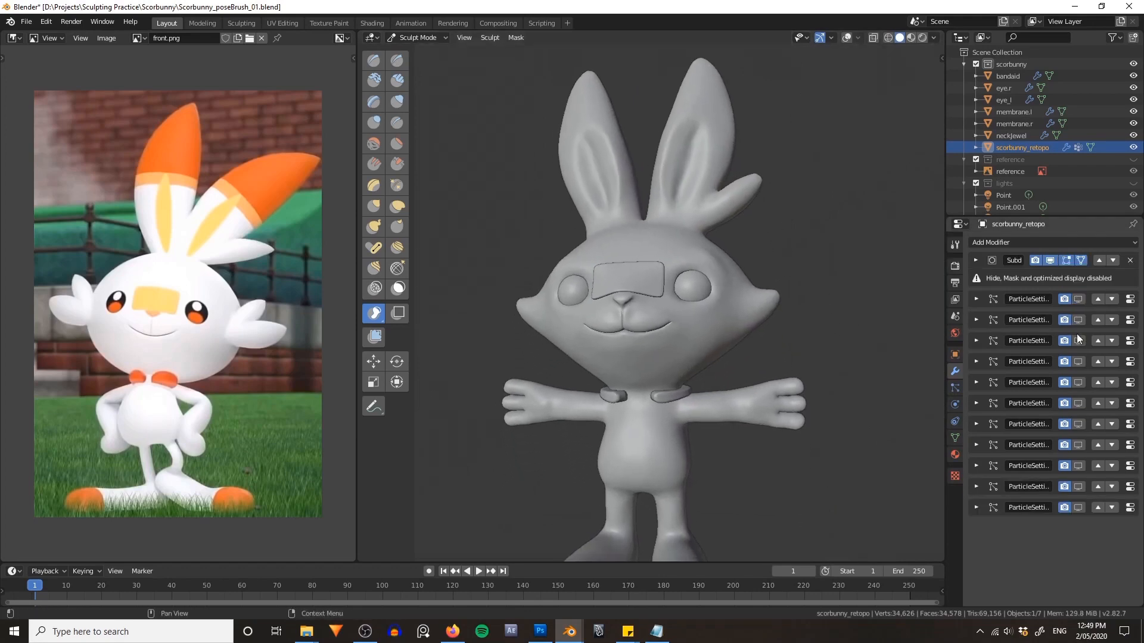
- Enable viewport display for the third and fourth particle system modifiers and show the wireframe overlay again
left_click(1078, 361)
scroll(860, 307, "up", 1)
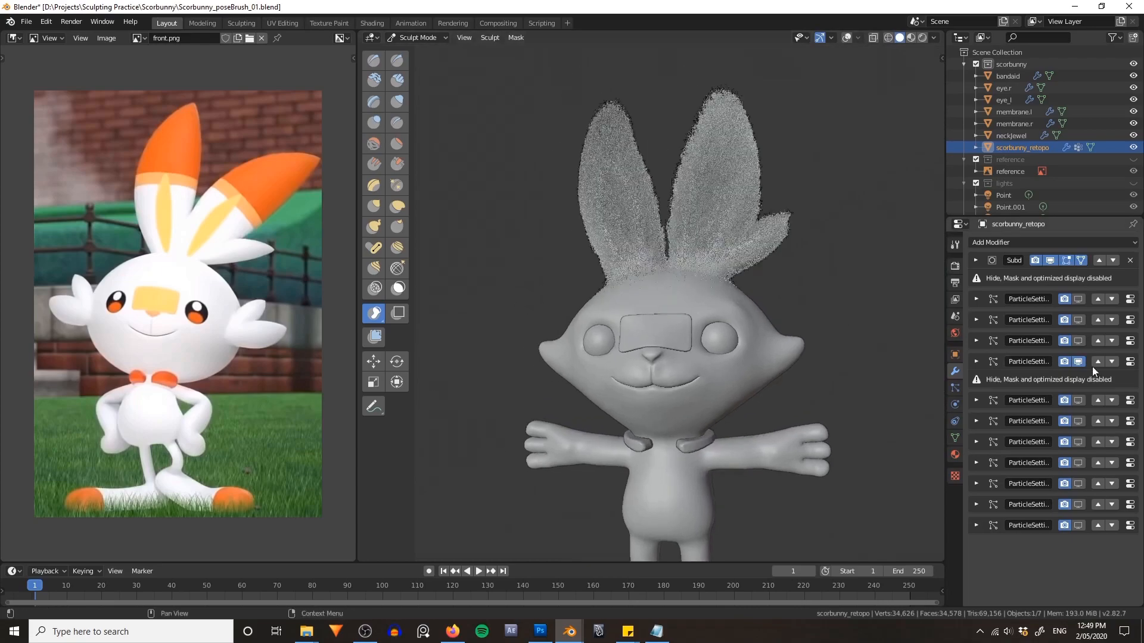
left_click(1078, 341)
scroll(792, 296, "up", 4)
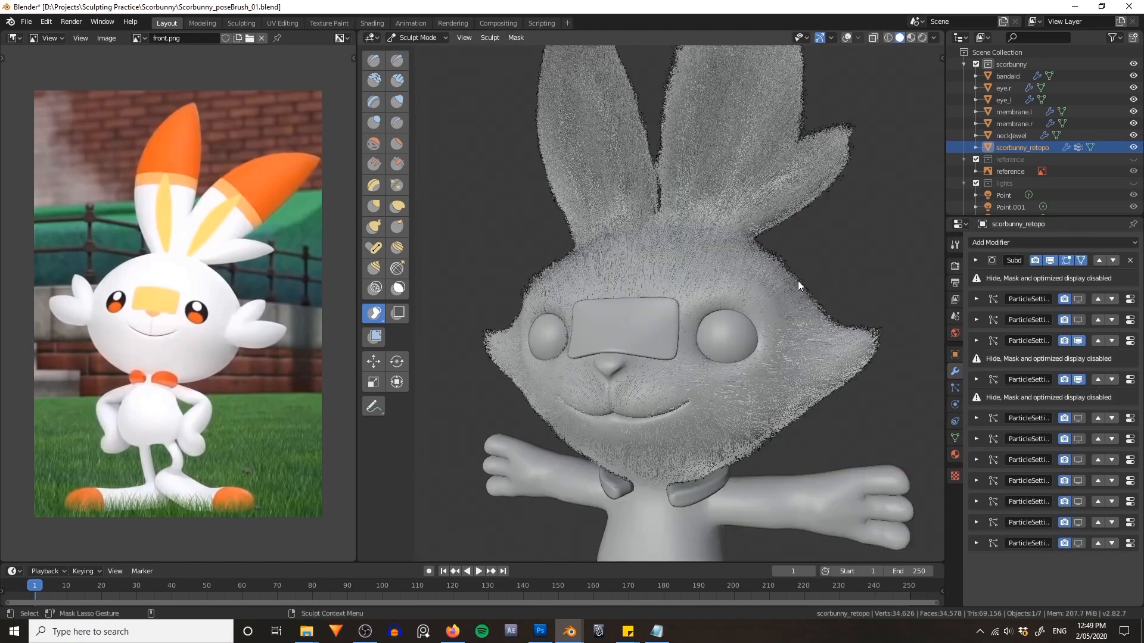
scroll(823, 275, "down", 5)
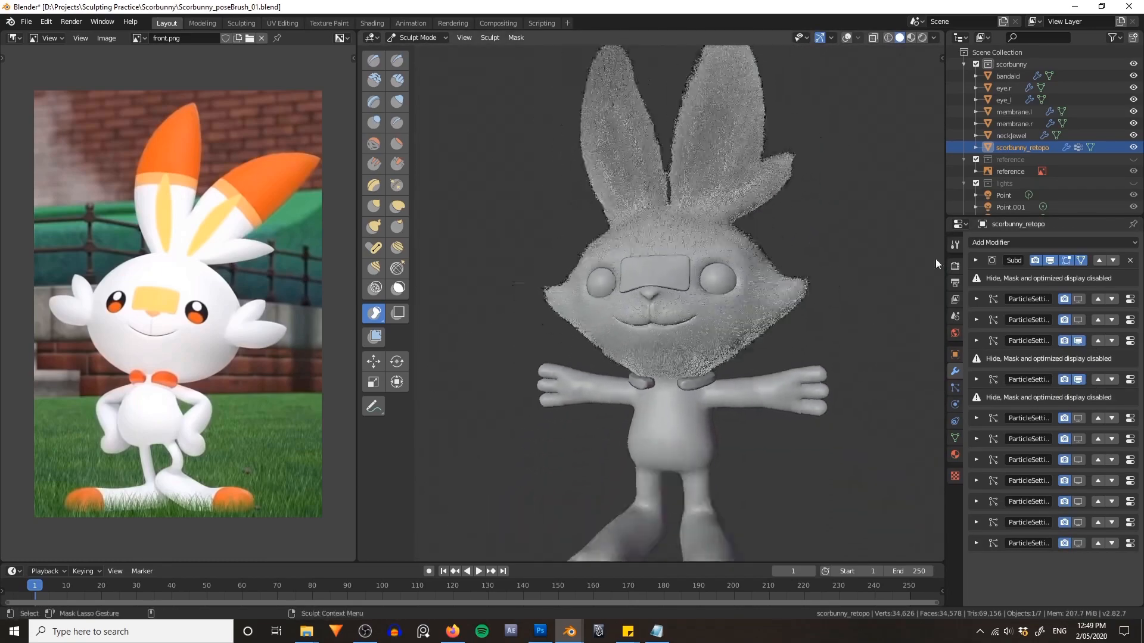
scroll(794, 274, "up", 1)
key("z")
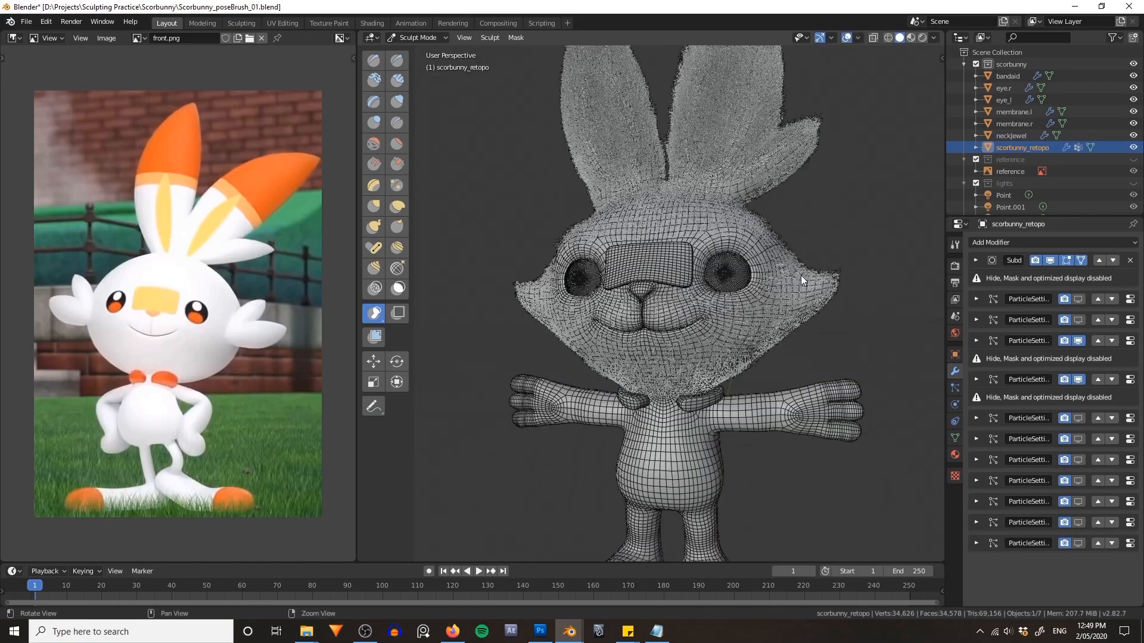
middle_click_drag(801, 275, 780, 269)
- Examine the character's base mesh in Edit Mode from front and back, and select the whole mesh
key("ctrl+Tab")
left_click(817, 269)
scroll(856, 272, "up", 3)
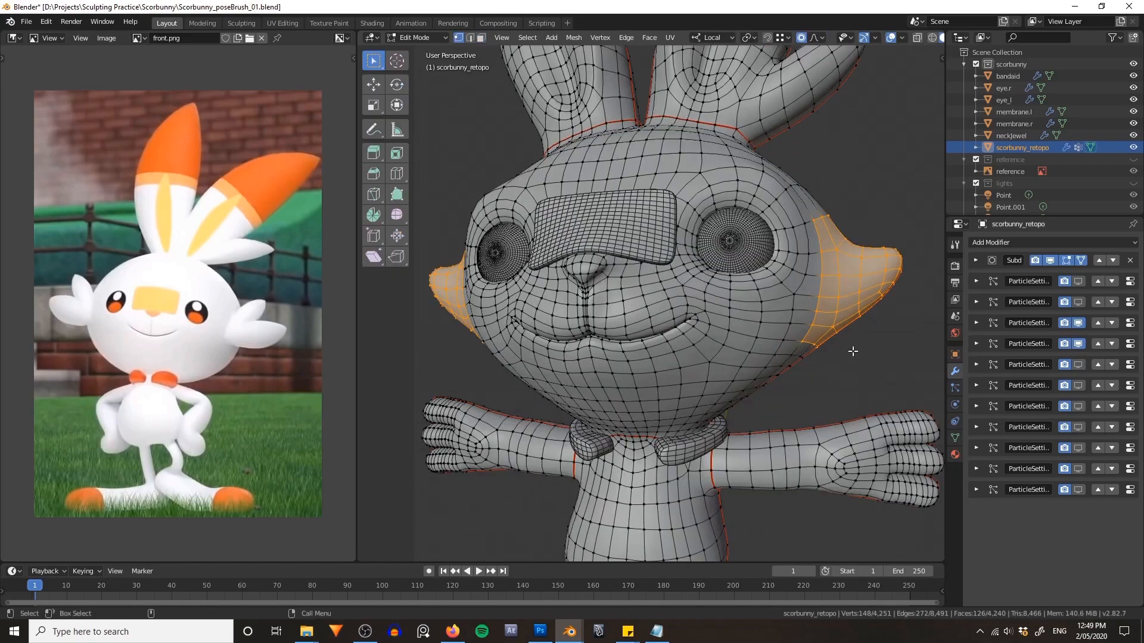
middle_click_drag(852, 352, 627, 243)
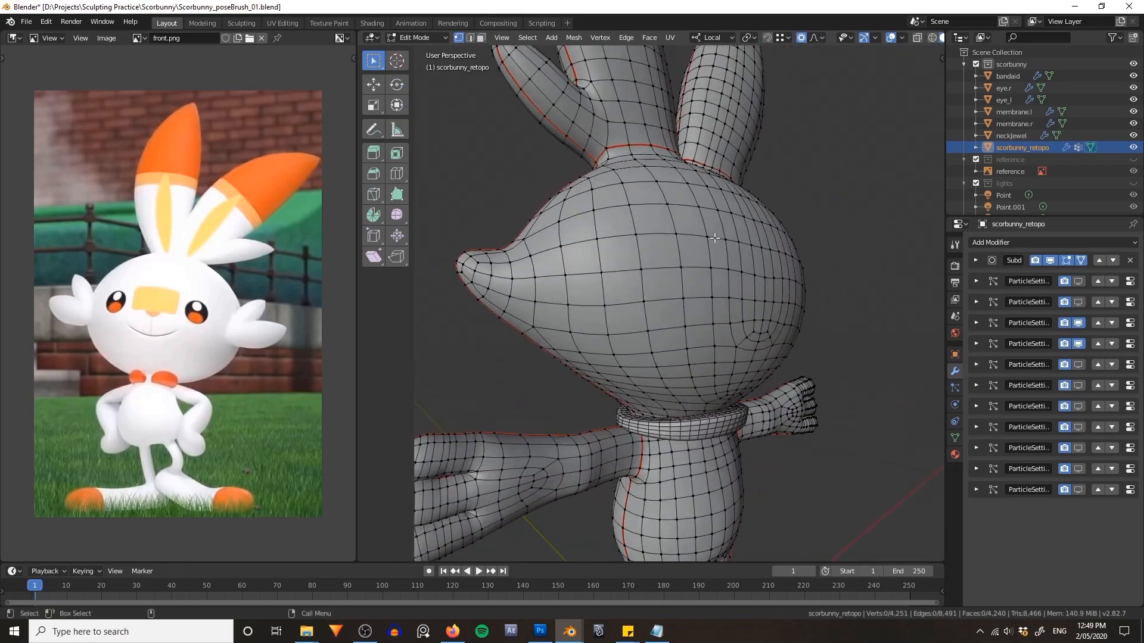
middle_click_drag(607, 330, 809, 320)
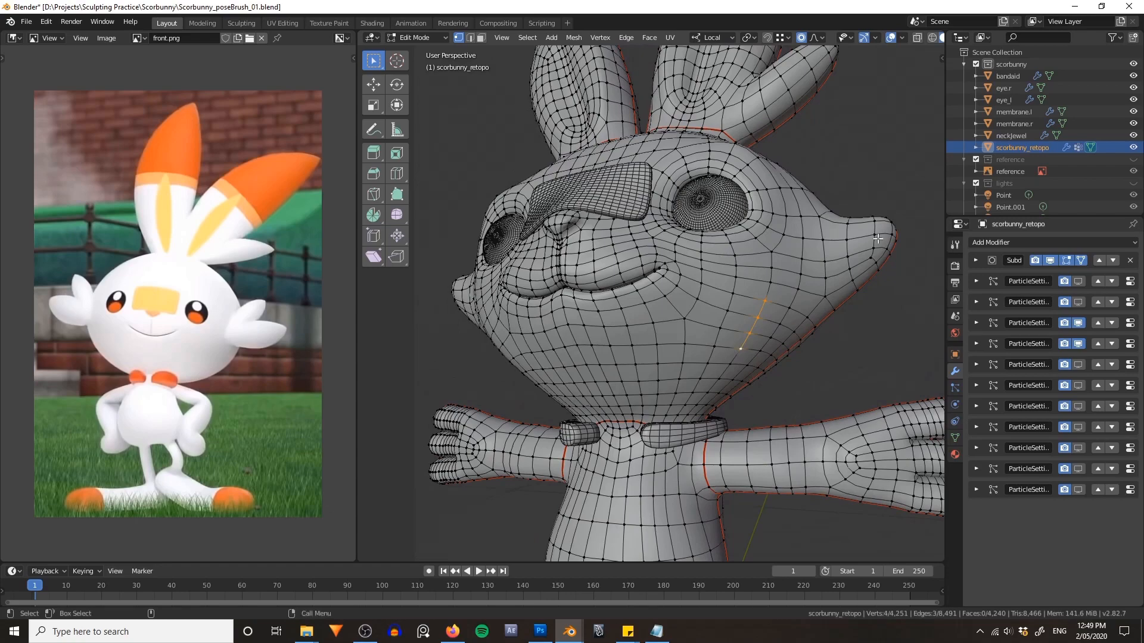
middle_click_drag(646, 311, 1035, 258)
key("a")
- Return to Object Mode and delete the Subdivision modifier from the character
key("ctrl+Tab")
left_click(646, 382)
scroll(753, 343, "down", 8)
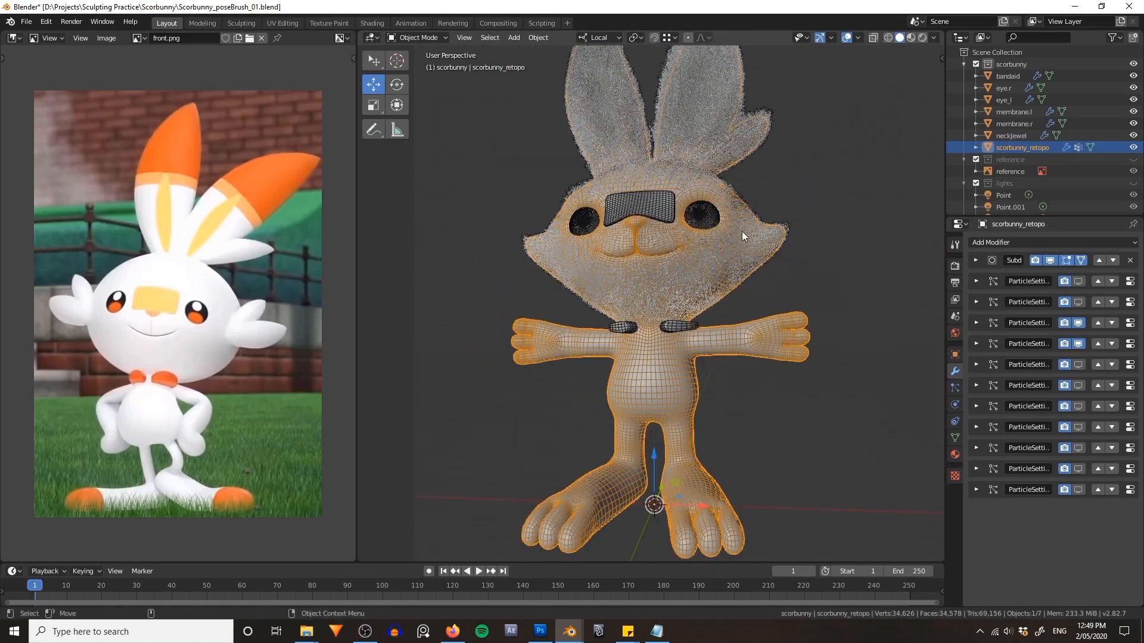
scroll(681, 418, "up", 2)
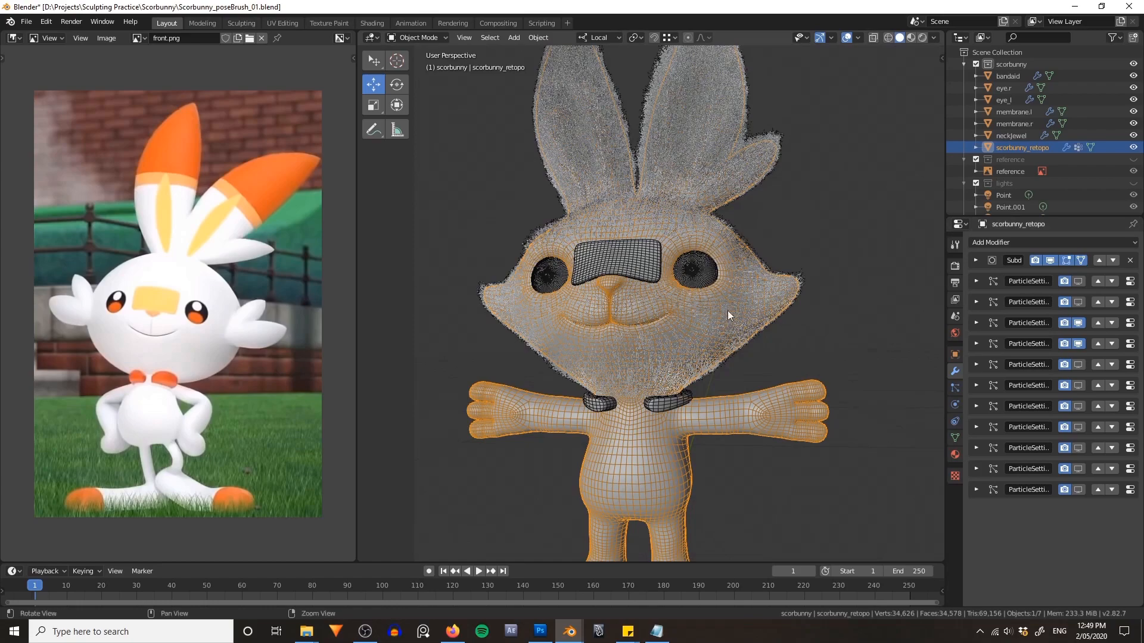
middle_click_drag(727, 310, 723, 337, "alt")
left_click(1130, 260)
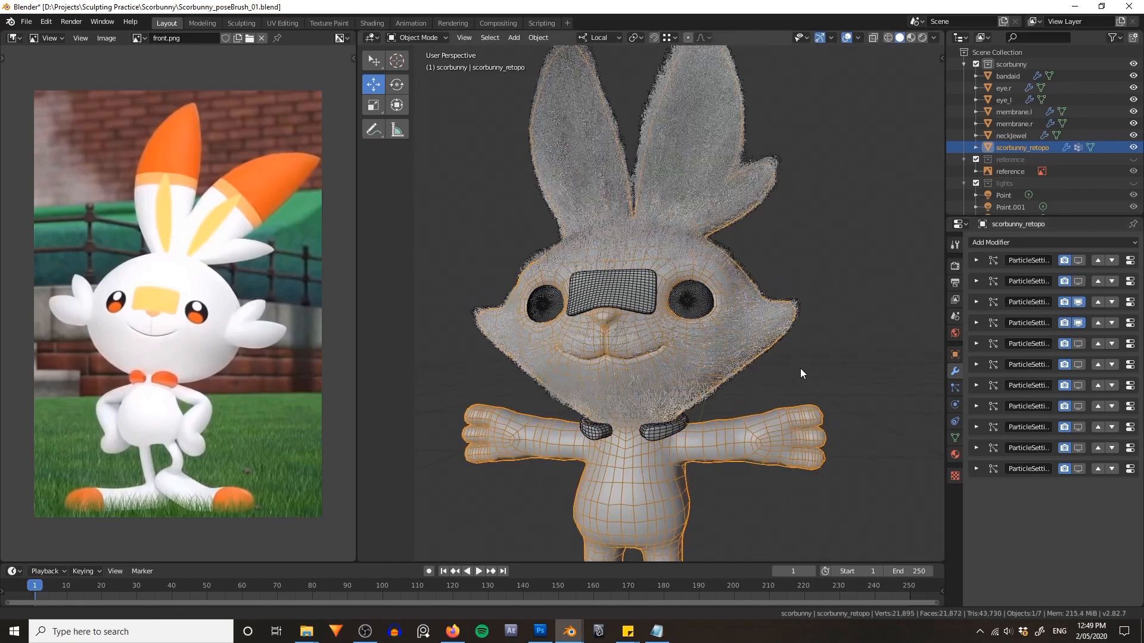
middle_click_drag(799, 368, 781, 334)
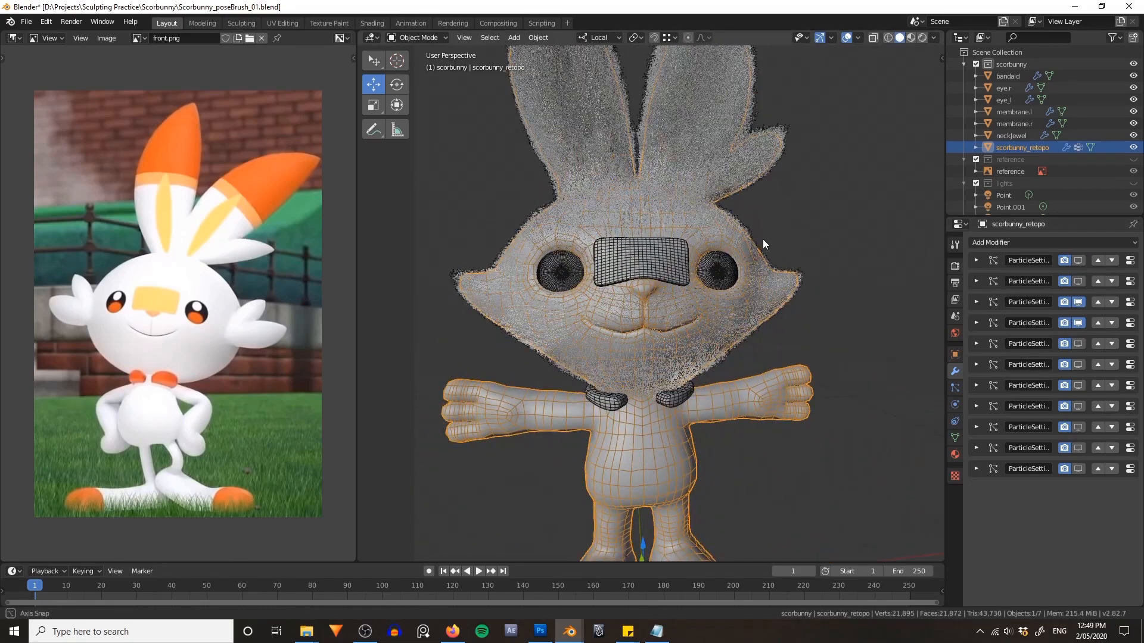
middle_click_drag(762, 239, 896, 255)
- Add a Subdivision Surface modifier below the particle systems, try applying it, and undo the application
left_click(986, 245)
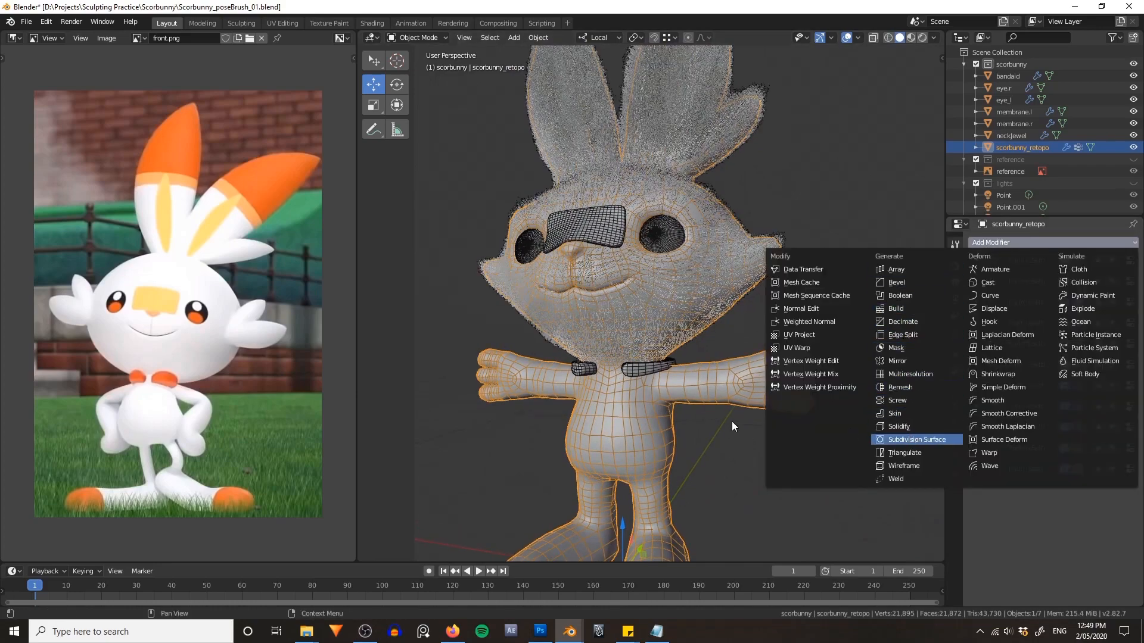
left_click(916, 438)
middle_click_drag(732, 420, 714, 330)
left_click(1009, 507)
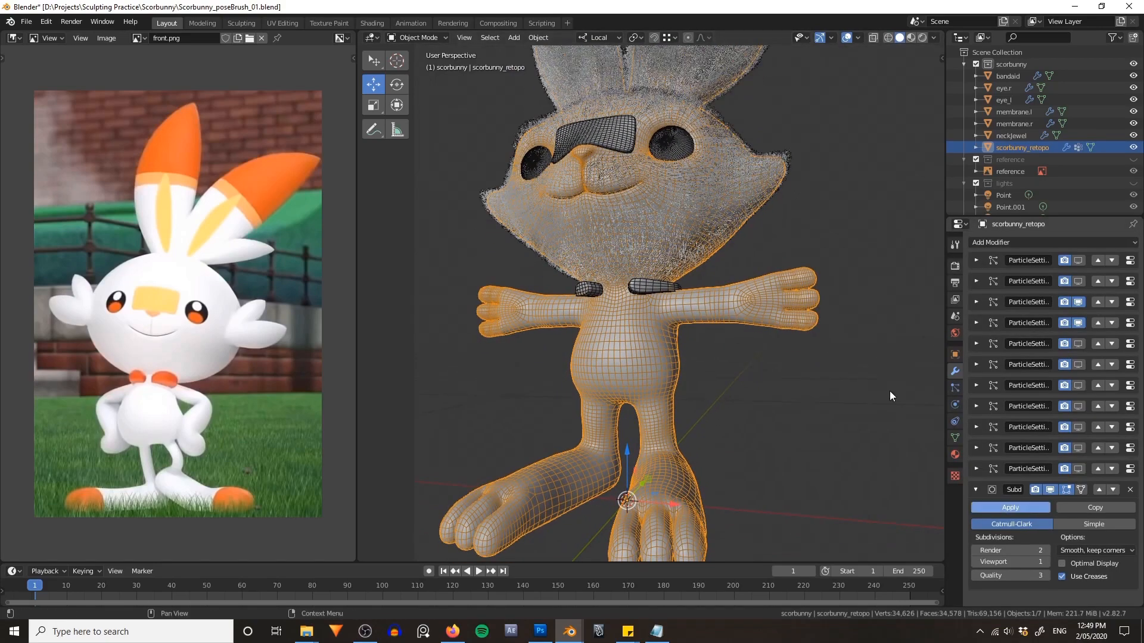
mouse_move(756, 260)
middle_mouse_down()
mouse_move(656, 269)
mouse_move(774, 273)
mouse_move(655, 269)
mouse_move(746, 274)
middle_mouse_up()
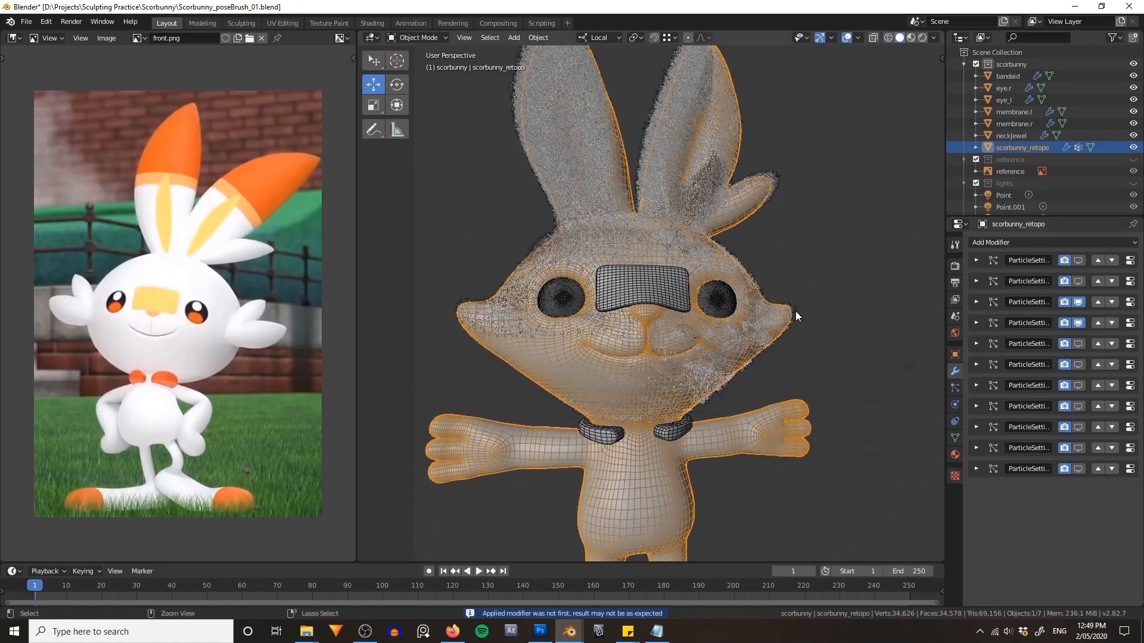
key("ctrl+1")
mouse_move(789, 320)
middle_mouse_down()
mouse_move(772, 330)
mouse_move(791, 304)
middle_mouse_up()
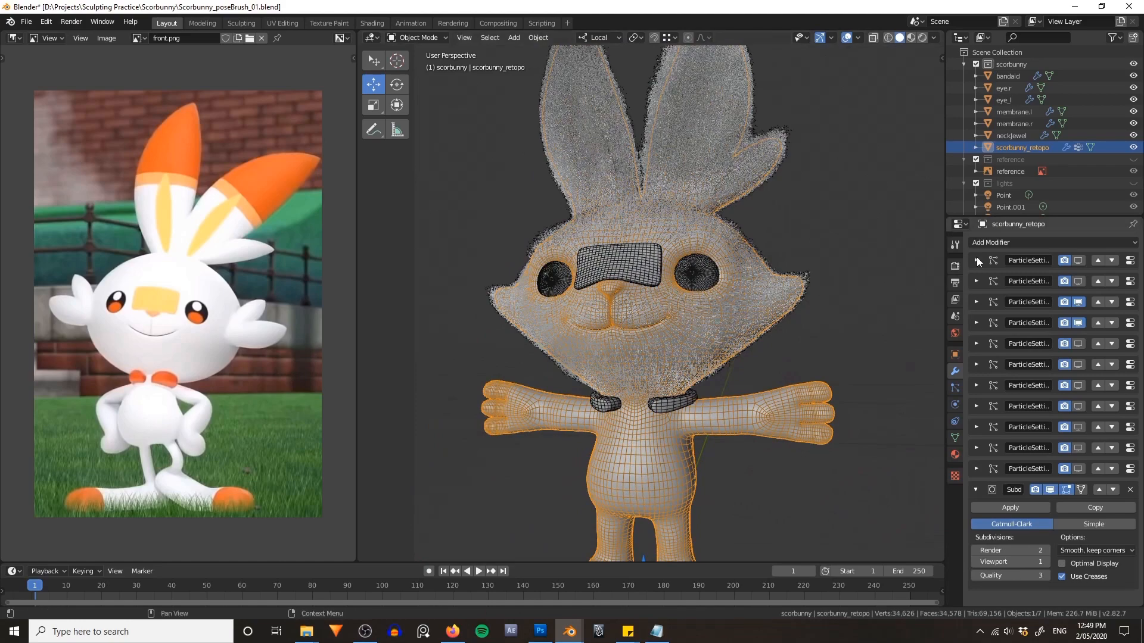
- Remove the Subdivision modifier at the end of the character's modifier stack
left_click(1130, 490)
left_click(1003, 242)
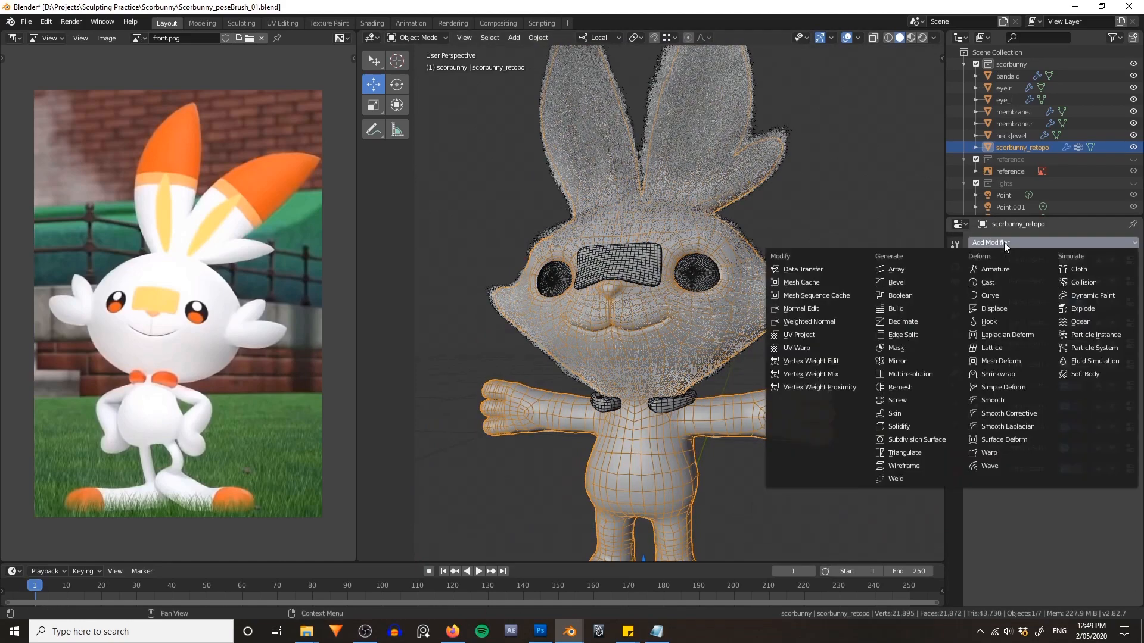
middle_click_drag(824, 173, 770, 291)
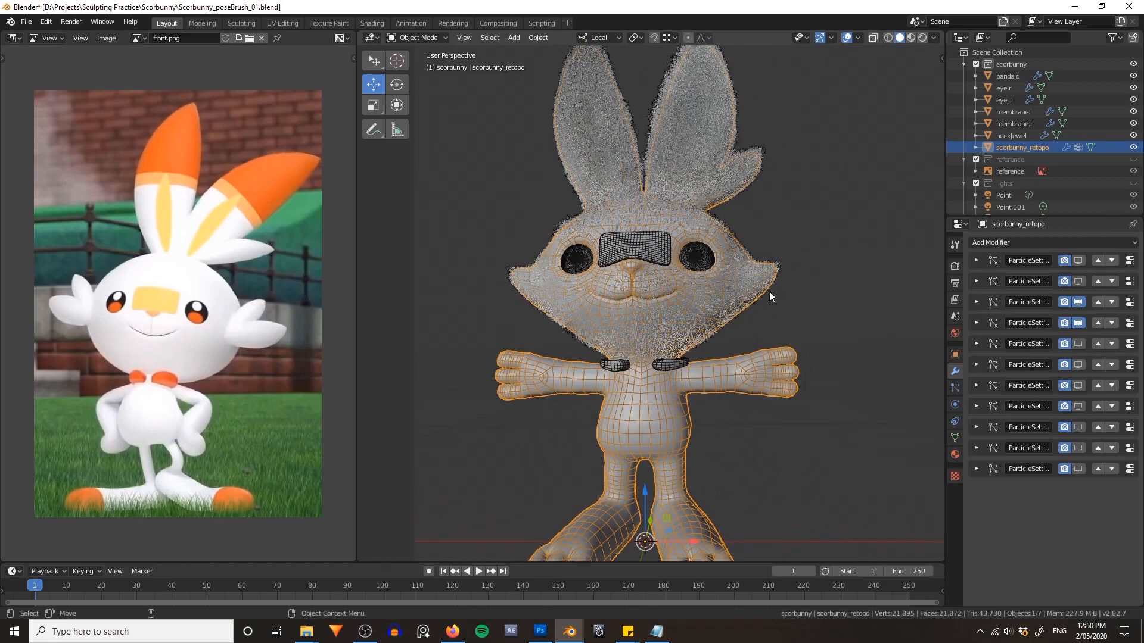
- Subdivide the whole selected mesh in Edit Mode with 2 cuts and a smoothness of 1
key("ctrl+Tab")
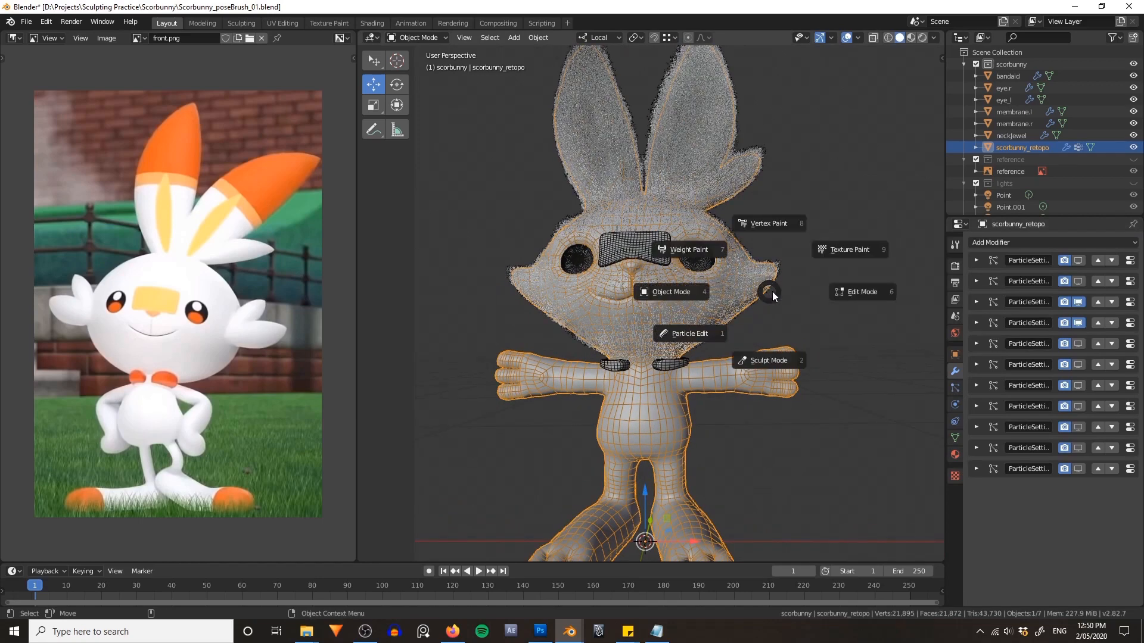
left_click(810, 297)
key("F3")
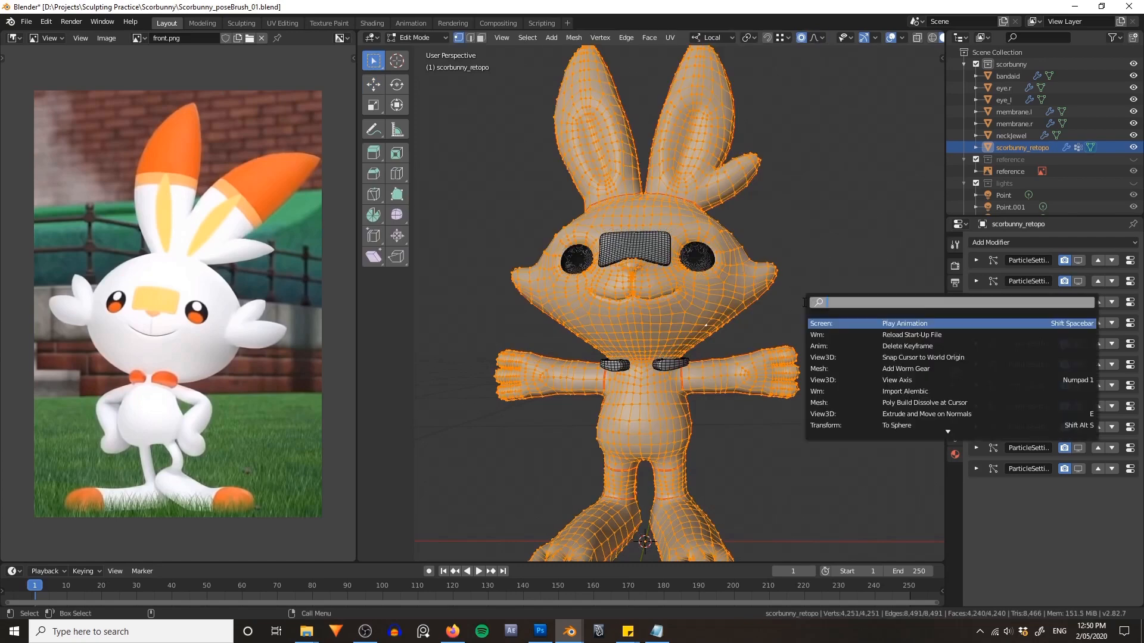
type("sub")
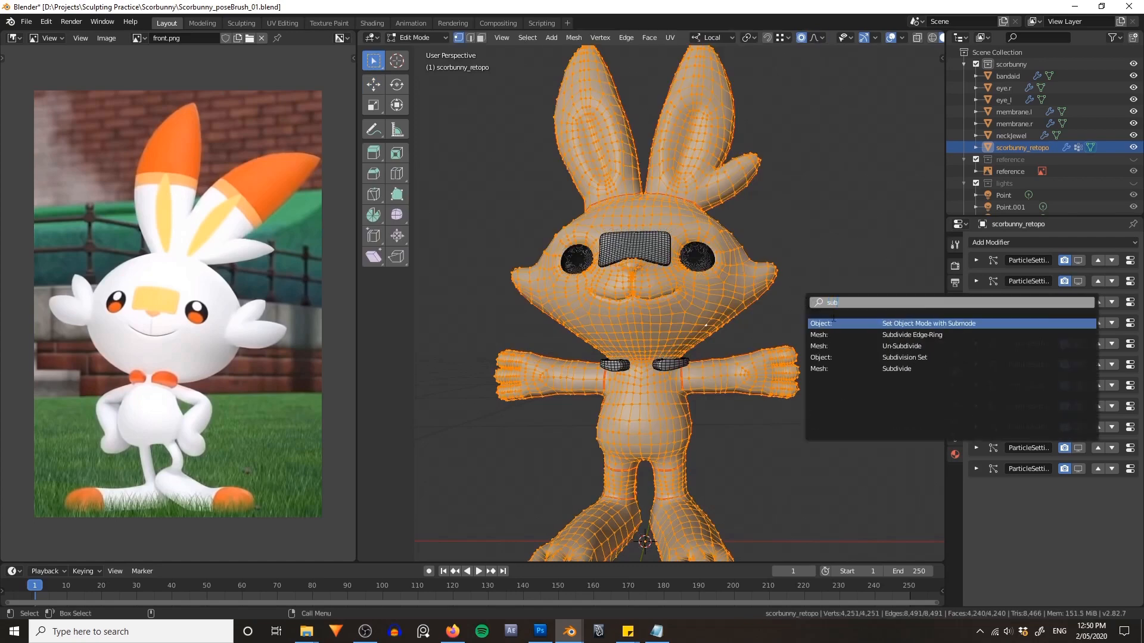
left_click(911, 369)
scroll(660, 403, "up", 2)
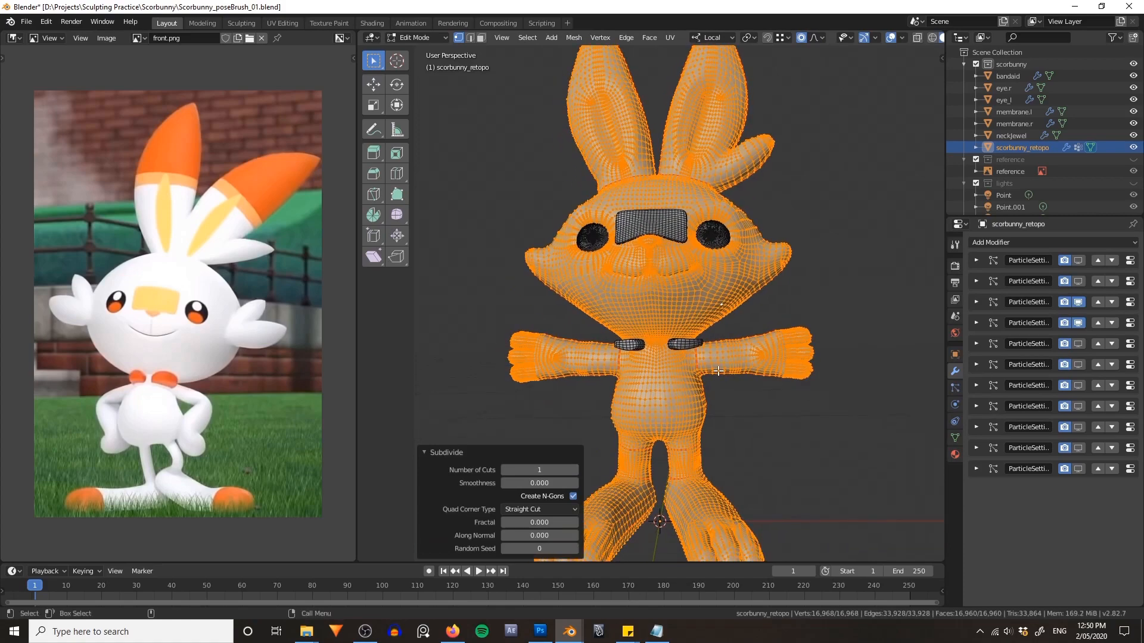
left_click(573, 470)
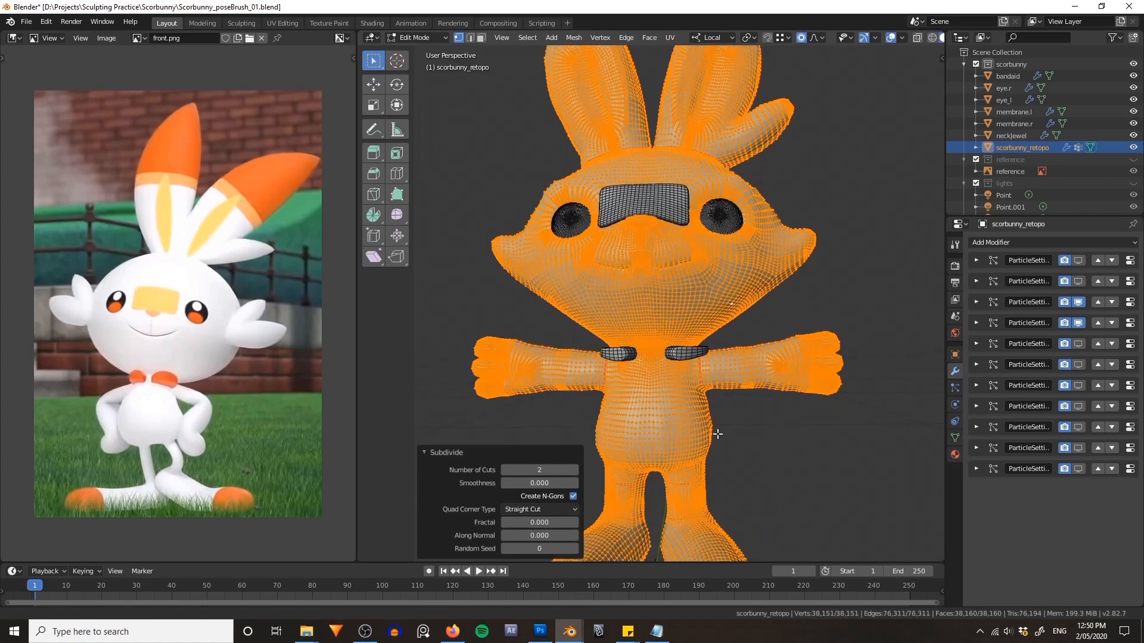
type("1")
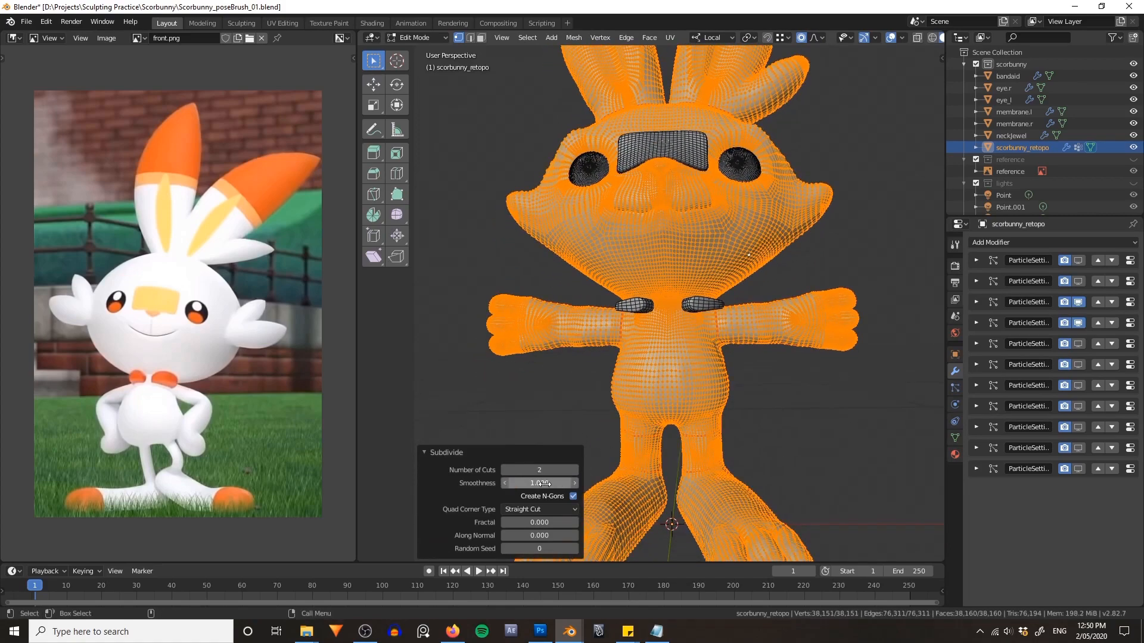
key("Return")
- Switch to Object Mode and examine how the fur sits on the subdivided character
scroll(670, 357, "up", 4)
middle_click_drag(669, 358, 693, 327)
key("ctrl+Tab")
left_click(642, 334)
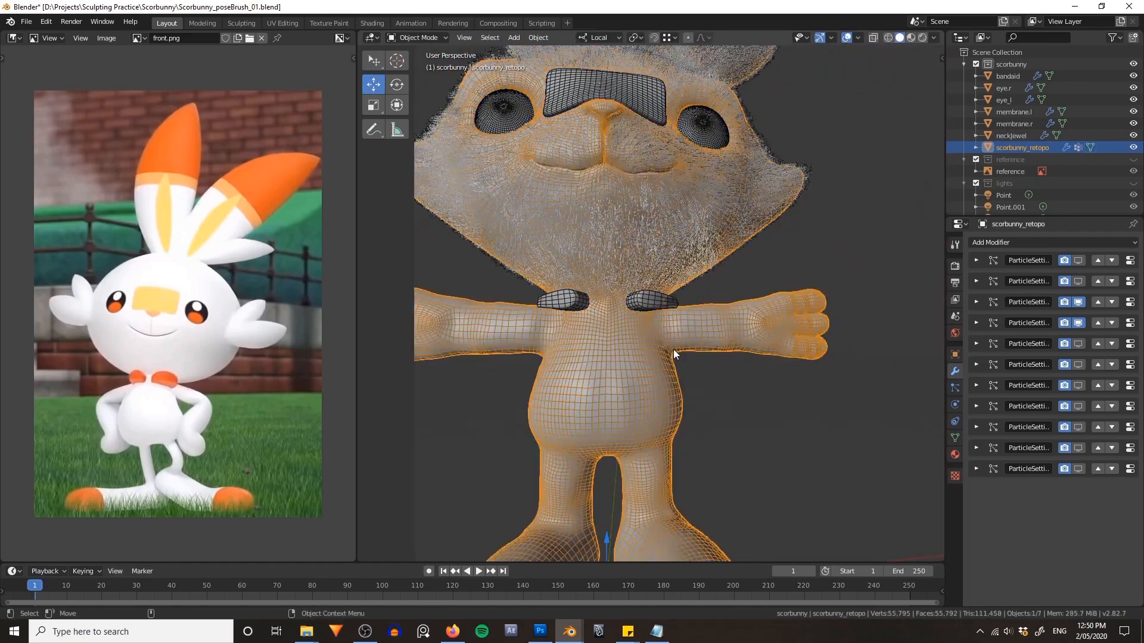
scroll(674, 347, "down", 3)
left_click_drag(699, 307, 744, 349, "alt")
mouse_move(605, 338)
left_mouse_down("alt")
mouse_move(806, 338)
mouse_move(623, 331)
left_mouse_up("alt")
left_click_drag(791, 275, 766, 272, "alt")
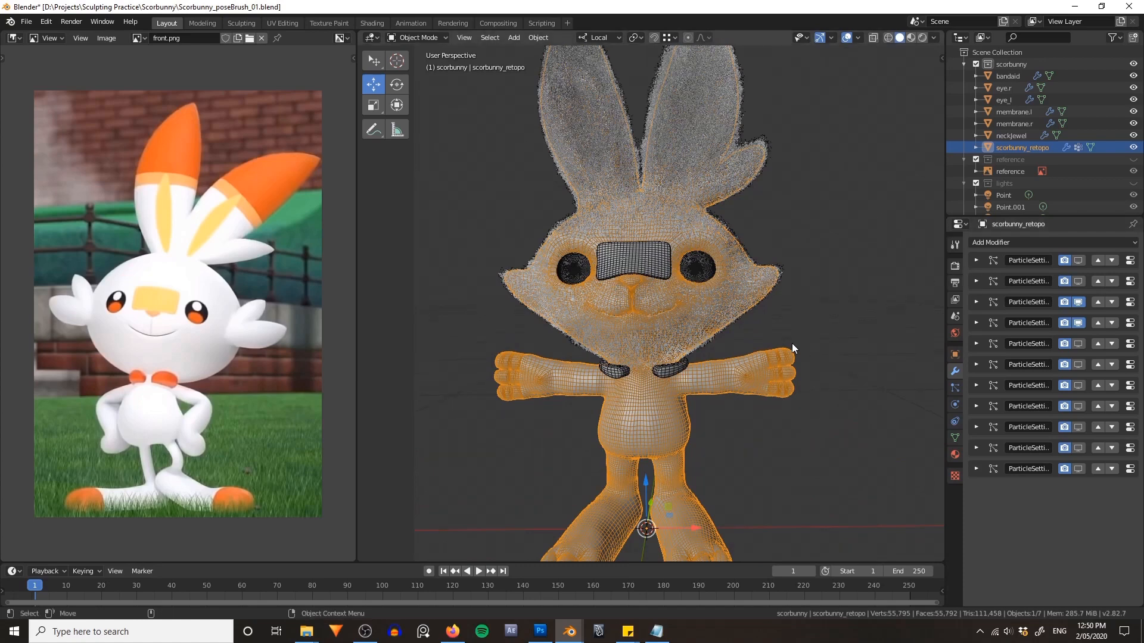
- Smooth all vertices of the character mesh in Edit Mode with smoothing 1 and 3 repeats
middle_click_drag(798, 331, 719, 305)
key("ctrl+Tab")
left_click(798, 314)
scroll(702, 355, "up", 3)
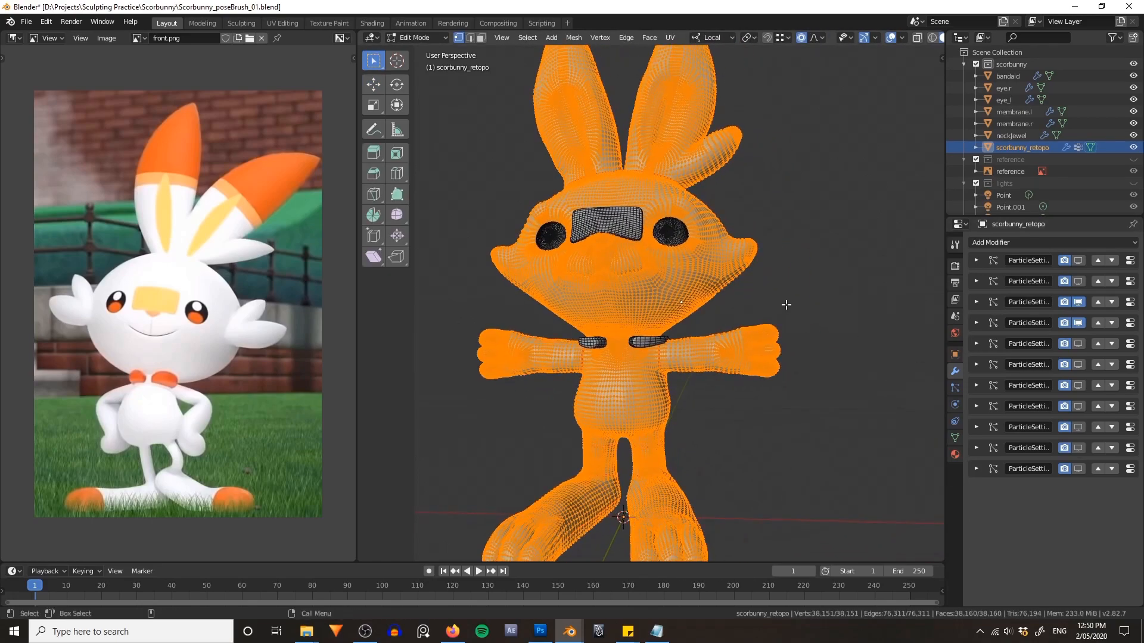
middle_click_drag(702, 355, 810, 329)
scroll(779, 322, "down", 2)
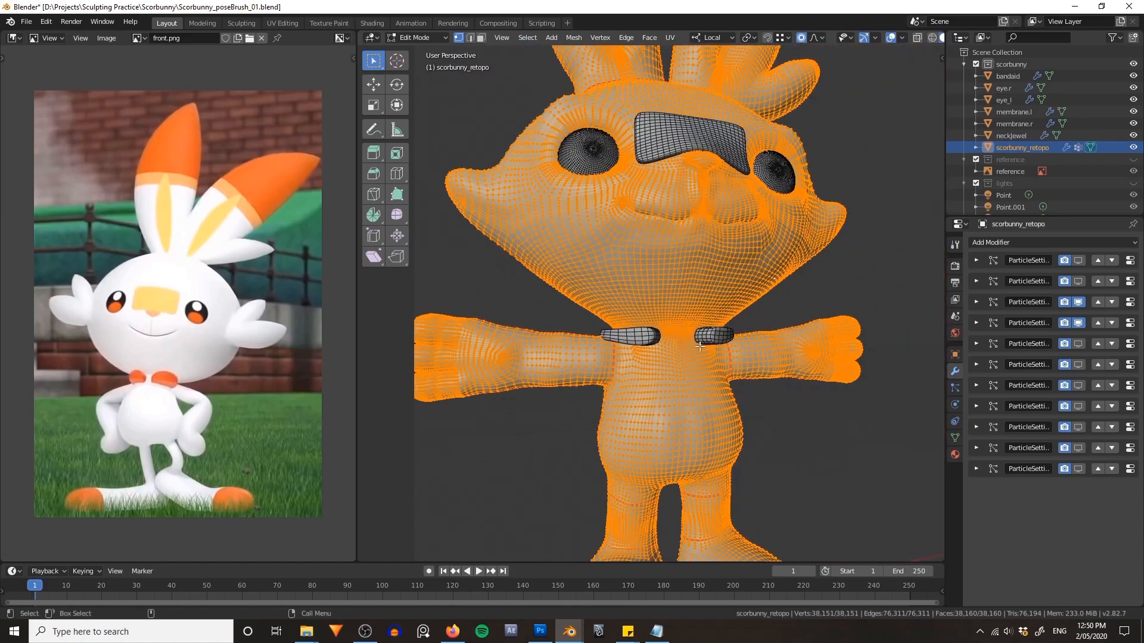
scroll(699, 346, "up", 3)
middle_click_drag(700, 343, 711, 317)
scroll(756, 322, "down", 2)
key("F3")
type("smooth")
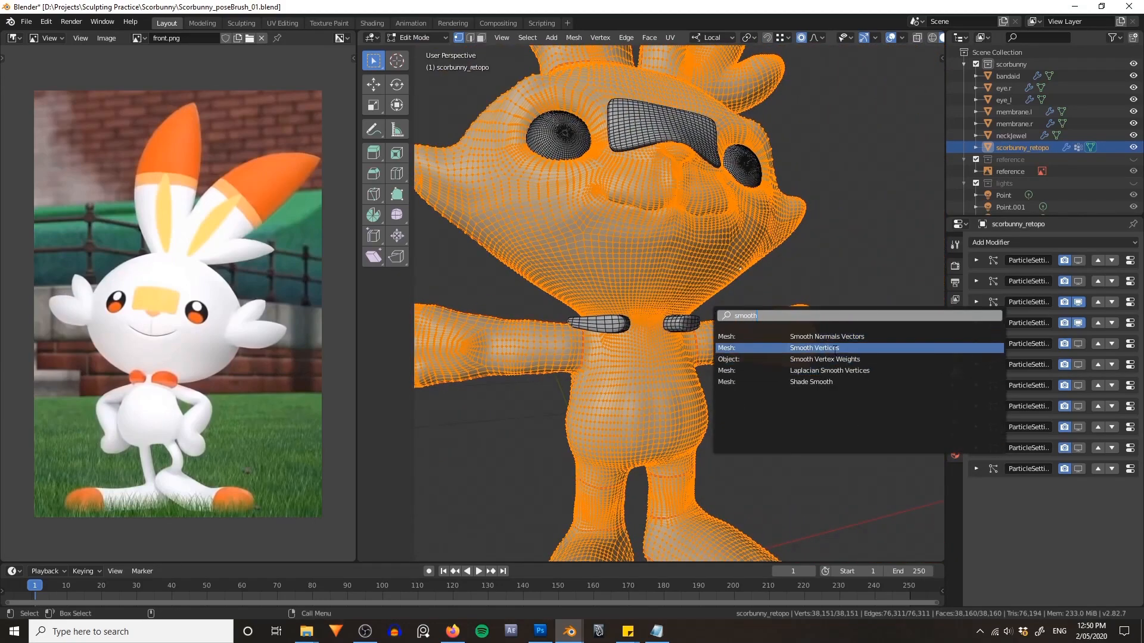
left_click(835, 347)
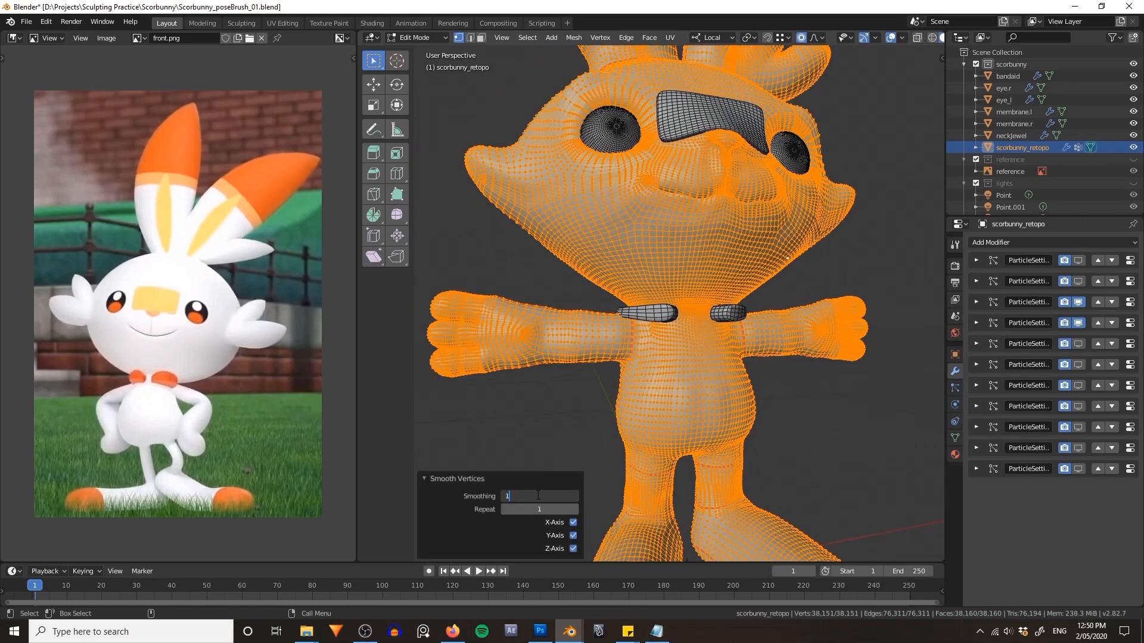
key("Return")
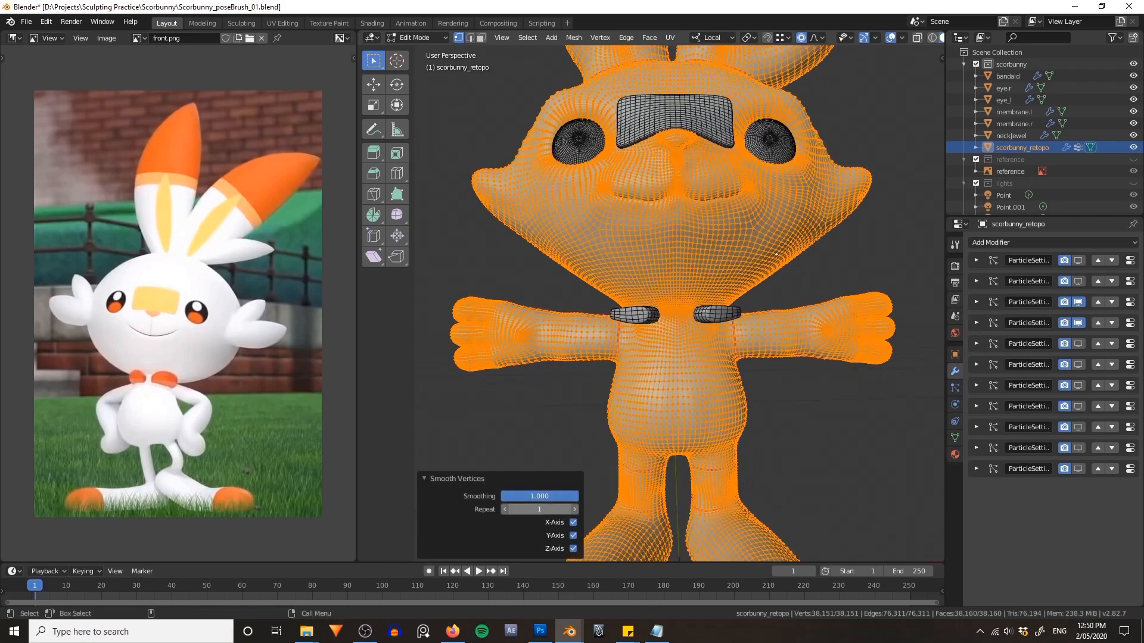
left_click(539, 509)
key("Return")
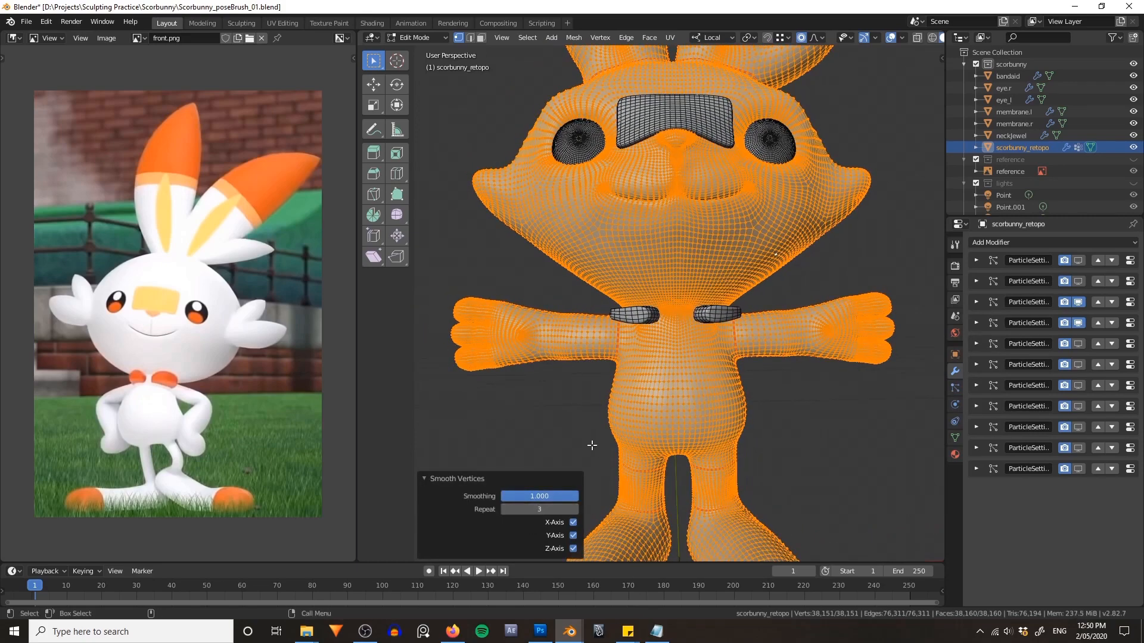
- Return to Object Mode and deselect the character to view the smoothed mesh with its fur
middle_click_drag(611, 440, 802, 289)
scroll(724, 426, "up", 2)
scroll(776, 289, "down", 3)
key("ctrl+Tab")
left_click(730, 290)
left_click(823, 285)
scroll(758, 262, "up", 5)
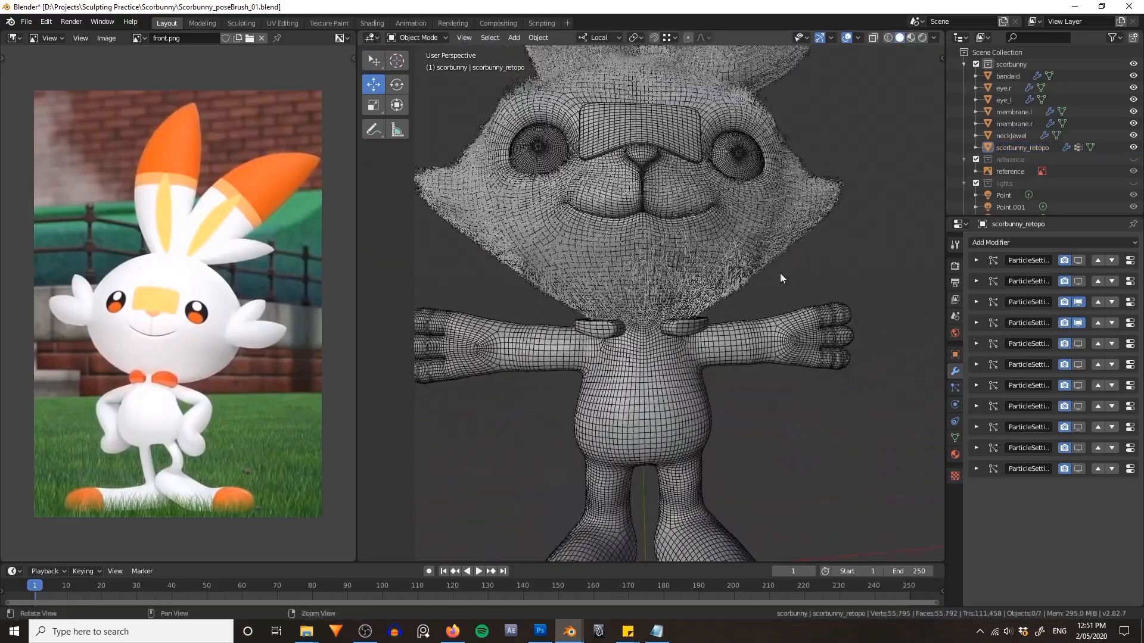
- Turn off viewport display of the fur particle systems that are still shown on the character
left_click(1078, 322)
scroll(645, 273, "down", 4)
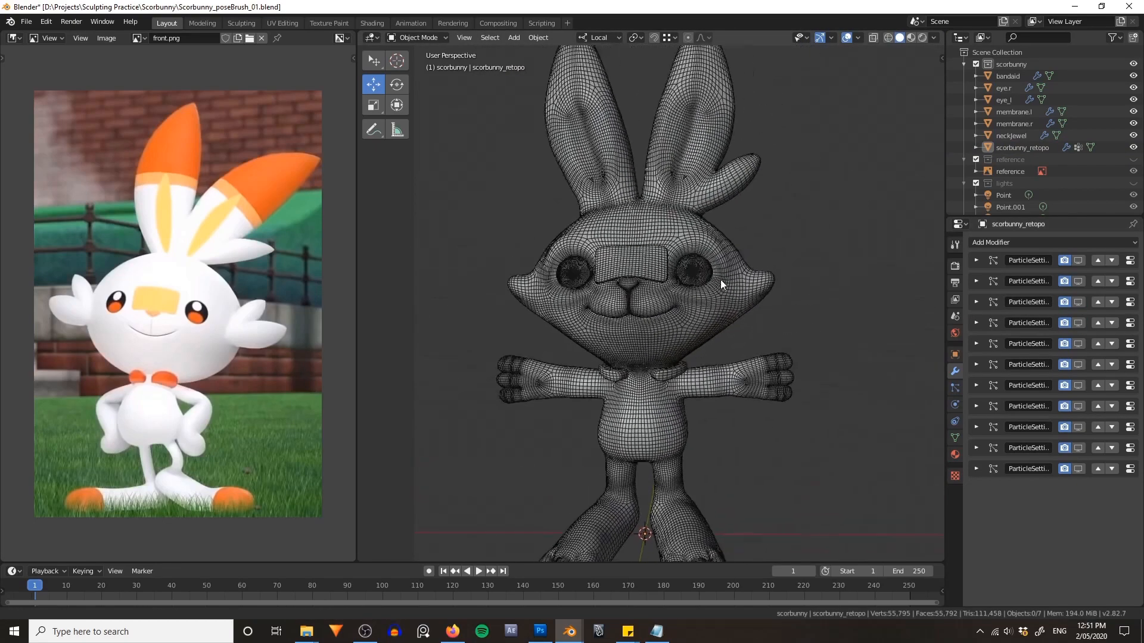
scroll(721, 280, "up", 3)
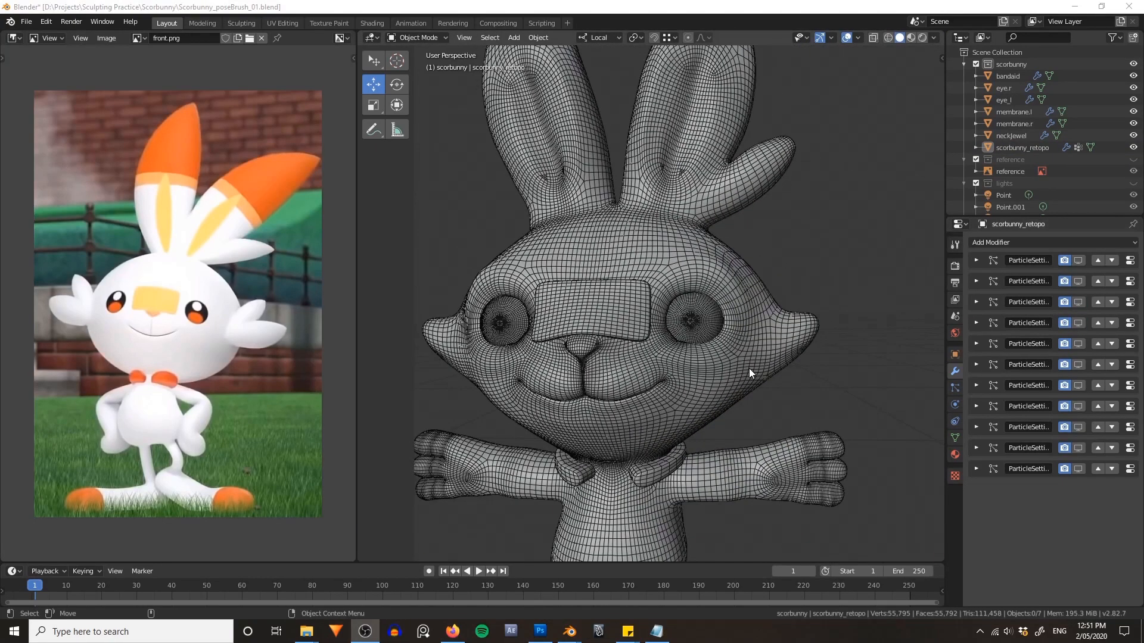
- Select the body, eye membranes, bandaid and neck jewel one by one to examine which parts are separate objects
left_click(654, 220)
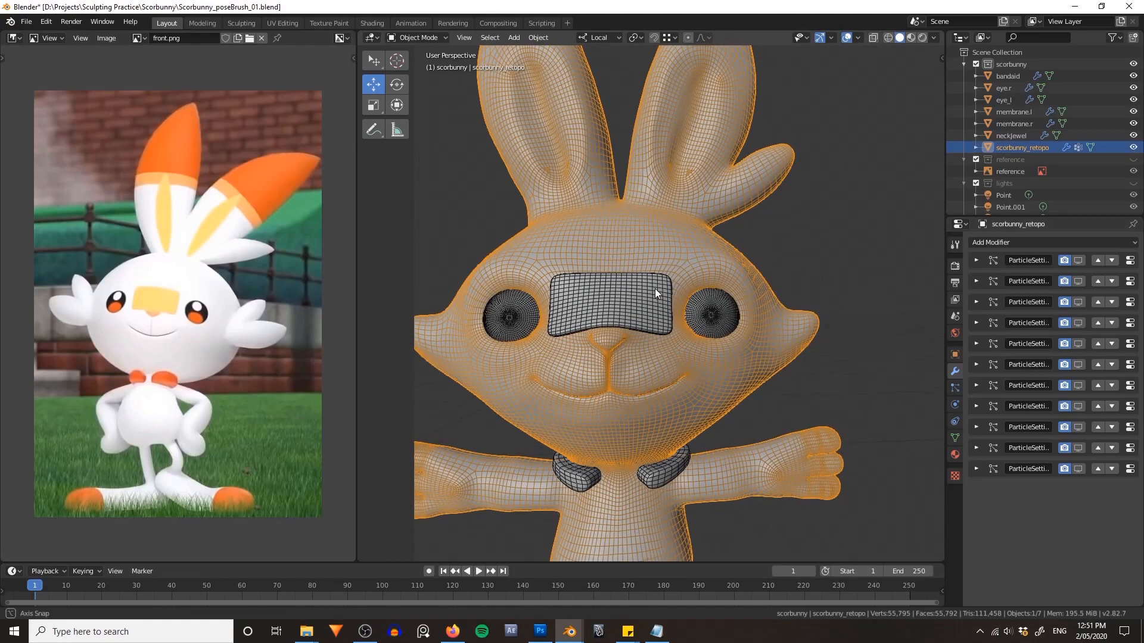
left_click(716, 316)
left_click(623, 299)
left_click(516, 315)
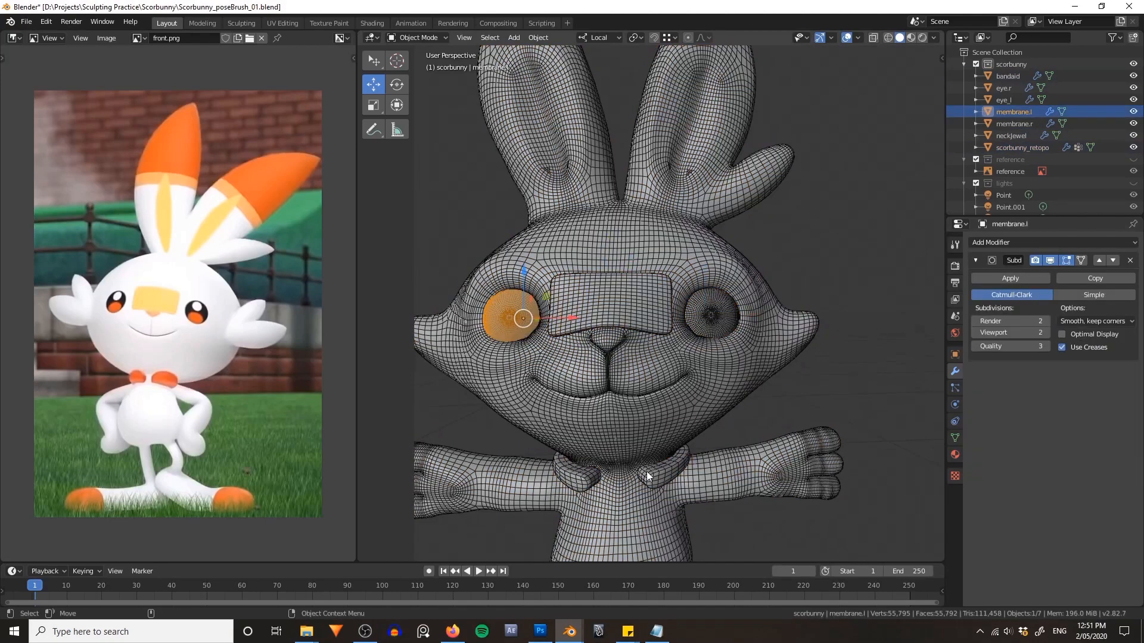
left_click(646, 470)
middle_click_drag(758, 408, 614, 292)
- Try pulling the nose area upward with a large Grab brush in Sculpt Mode on the body, and undo the stroke
left_click(669, 270)
key("ctrl+Tab")
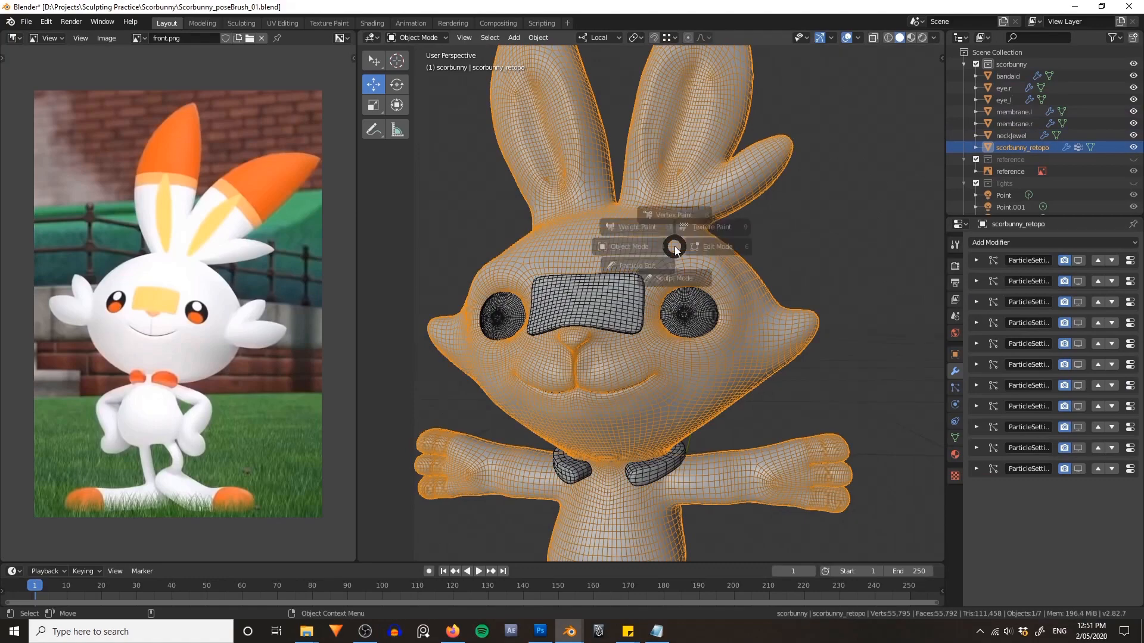
left_click(665, 305)
key("g")
key("f")
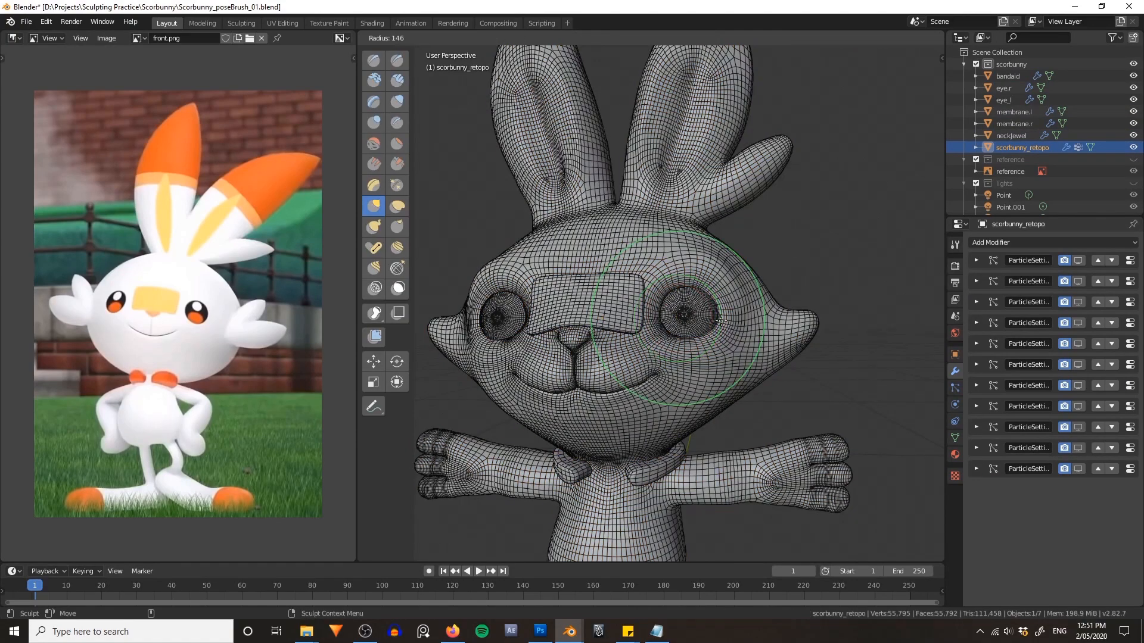
left_click(727, 322)
key("f")
left_click(725, 317)
mouse_move(725, 316)
left_mouse_down()
mouse_move(706, 317)
mouse_move(738, 314)
mouse_move(709, 325)
mouse_move(721, 320)
left_mouse_up()
key("ctrl+z")
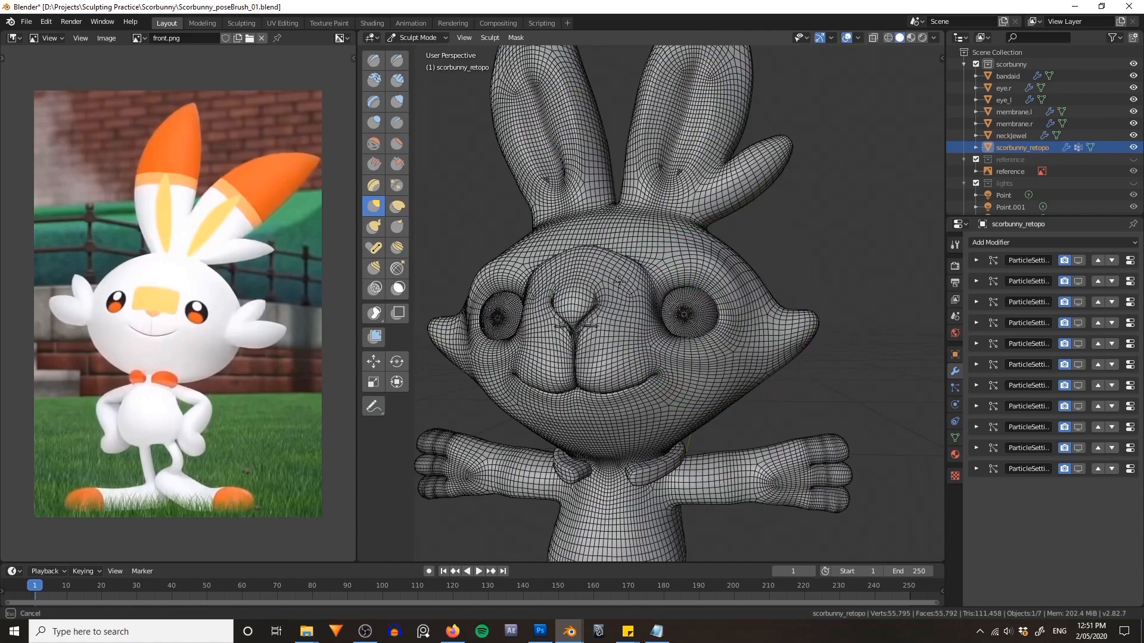
mouse_move(595, 313)
middle_mouse_down()
mouse_move(551, 313)
mouse_move(679, 308)
middle_mouse_up()
left_click_drag(683, 307, 643, 309, "alt")
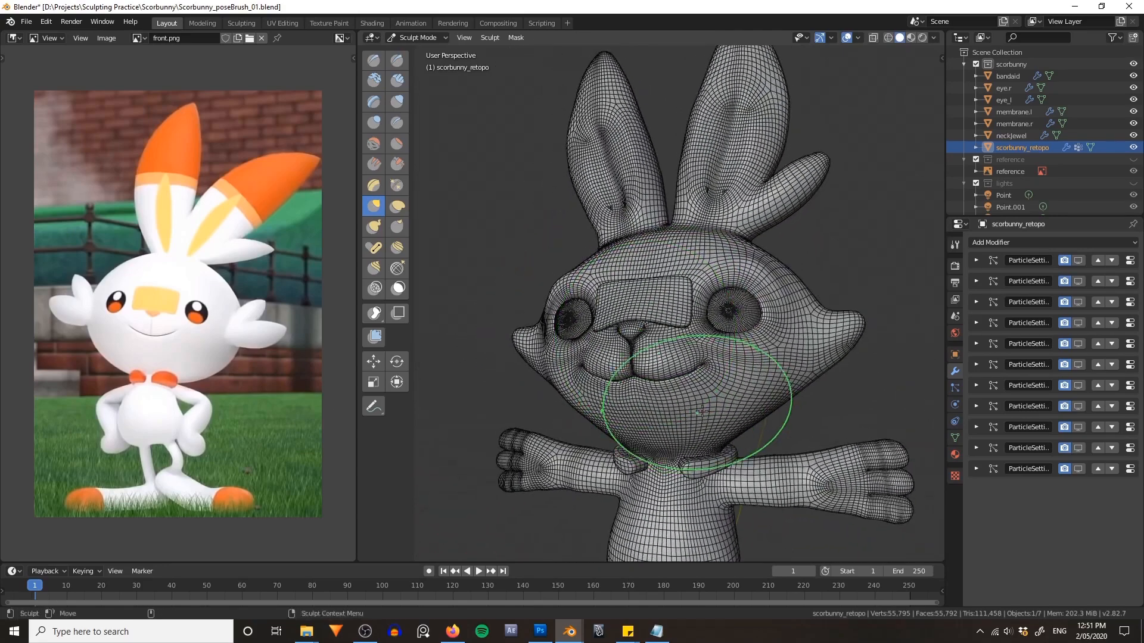
middle_click_drag(695, 400, 641, 352, "alt")
- Return to Object Mode and deselect the character
key("ctrl+Tab")
left_click(599, 357)
left_click(838, 345)
left_click_drag(625, 209, 659, 209, "alt")
middle_click_drag(658, 208, 691, 249, "alt")
scroll(648, 253, "up", 1)
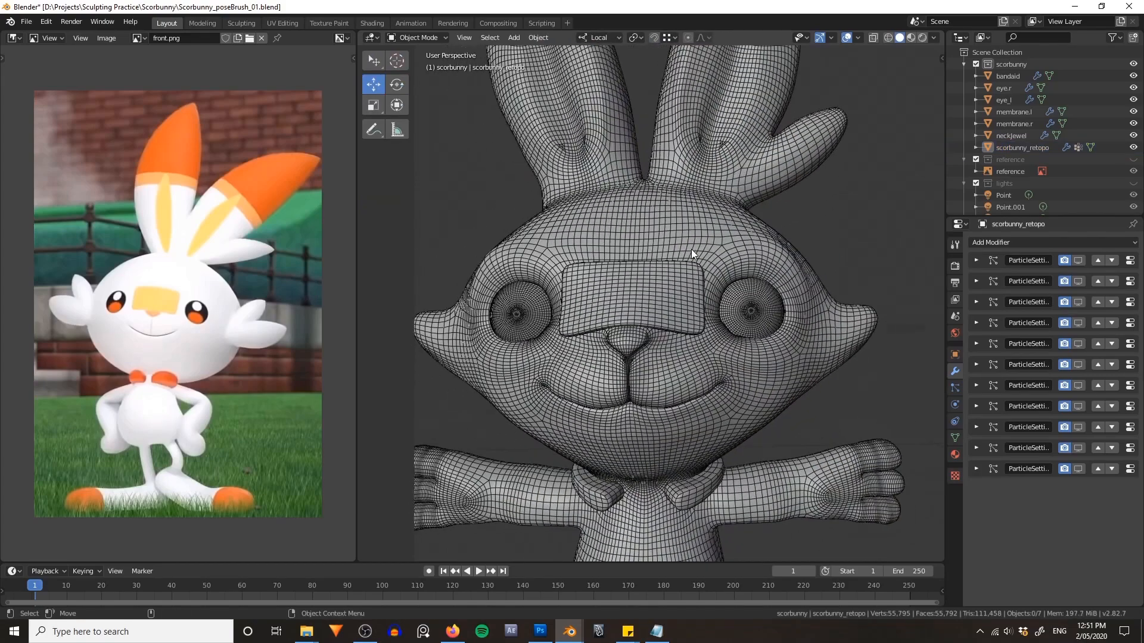
- Apply the Subdivision modifiers of the right and left eye membranes, membrane.r and membrane.l
left_click(745, 308)
left_click_drag(795, 275, 783, 228, "alt")
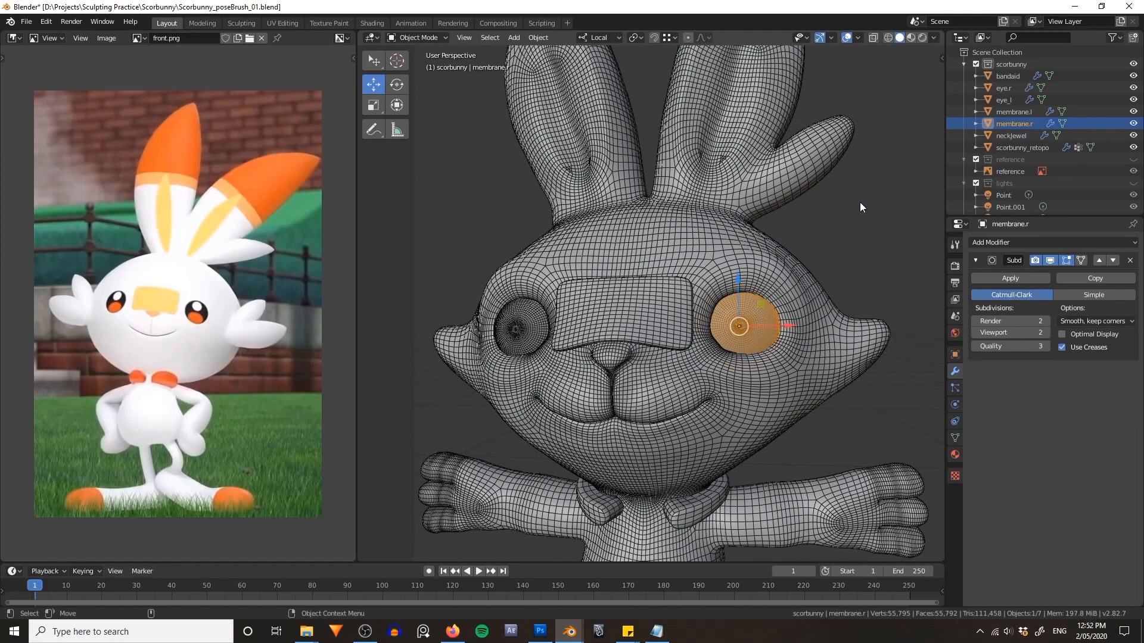
left_click_drag(813, 203, 876, 201, "alt")
scroll(854, 205, "up", 2)
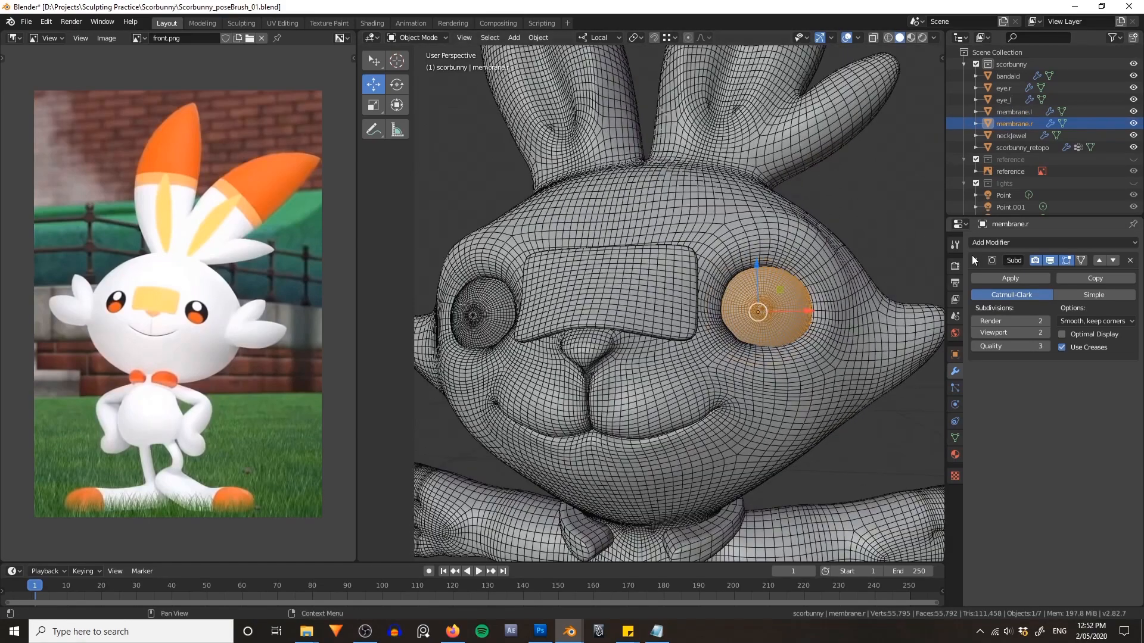
left_click(1009, 277)
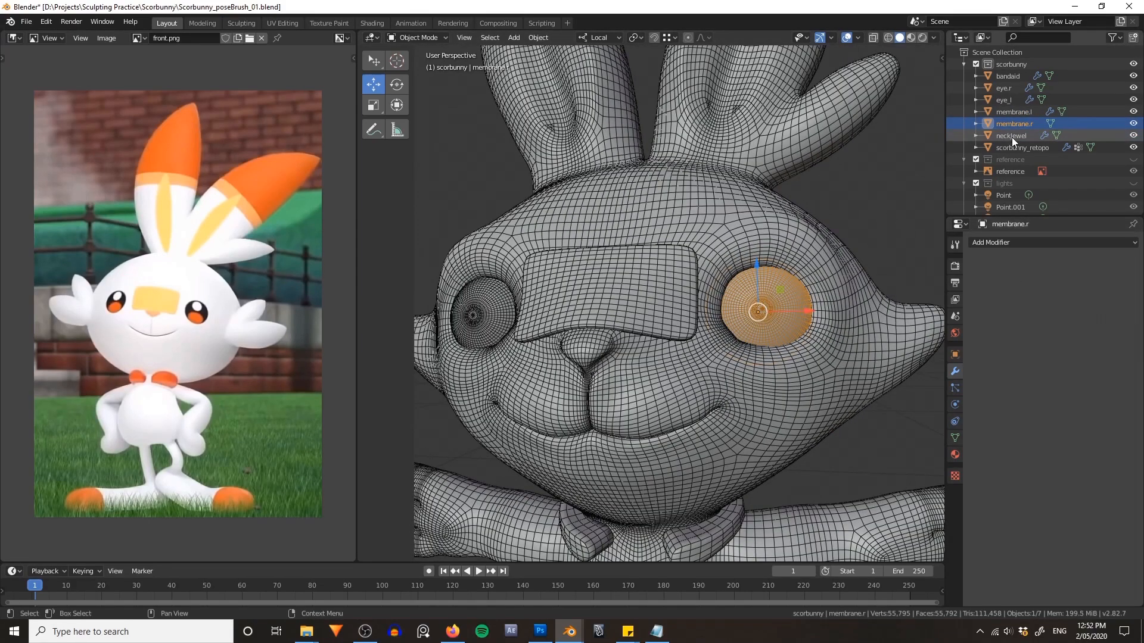
left_click(1009, 112)
left_click(1008, 278)
- Apply the Subdivision modifiers of both eyeballs, eye_l and eye.r, using wireframe shading to see them
left_click(1004, 100)
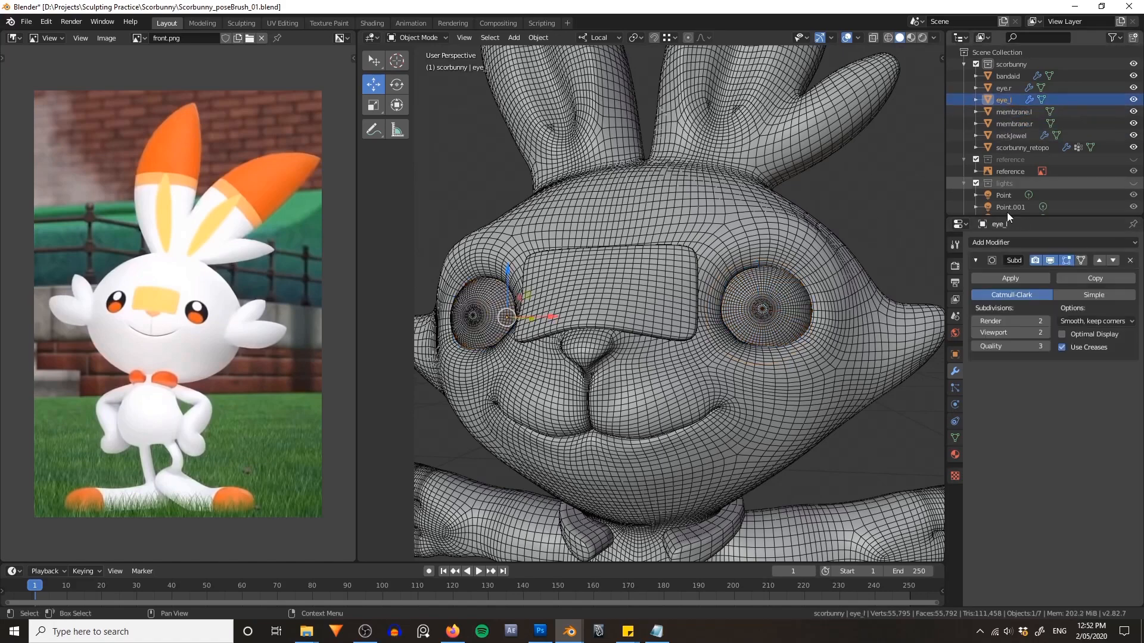
left_click_drag(736, 286, 806, 282, "alt")
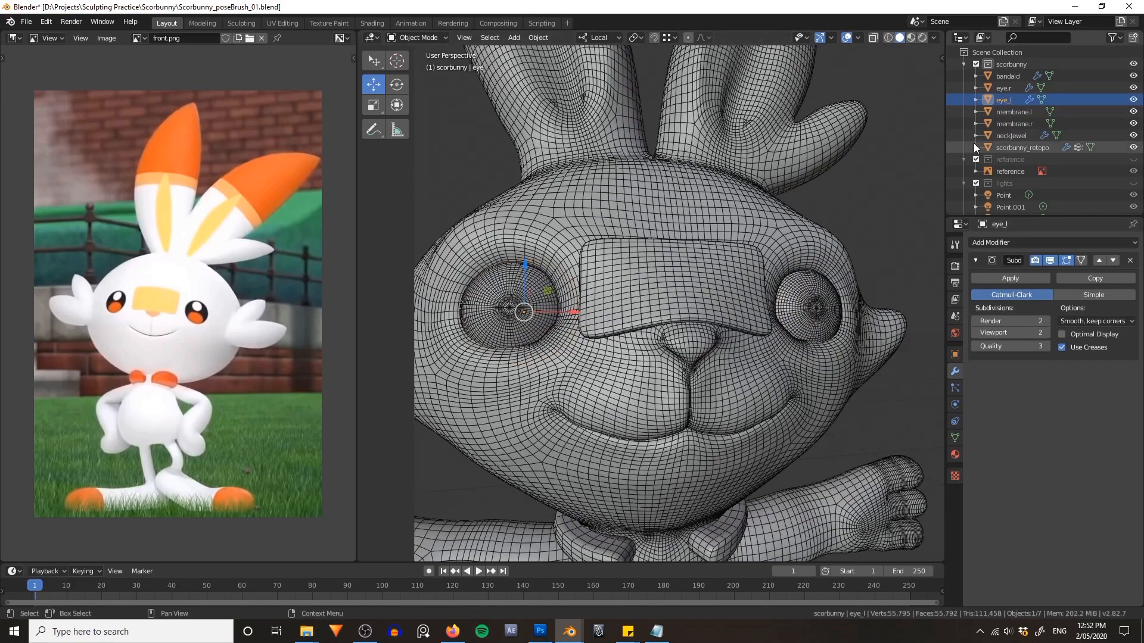
left_click(1006, 113)
left_click(1007, 102)
key("z")
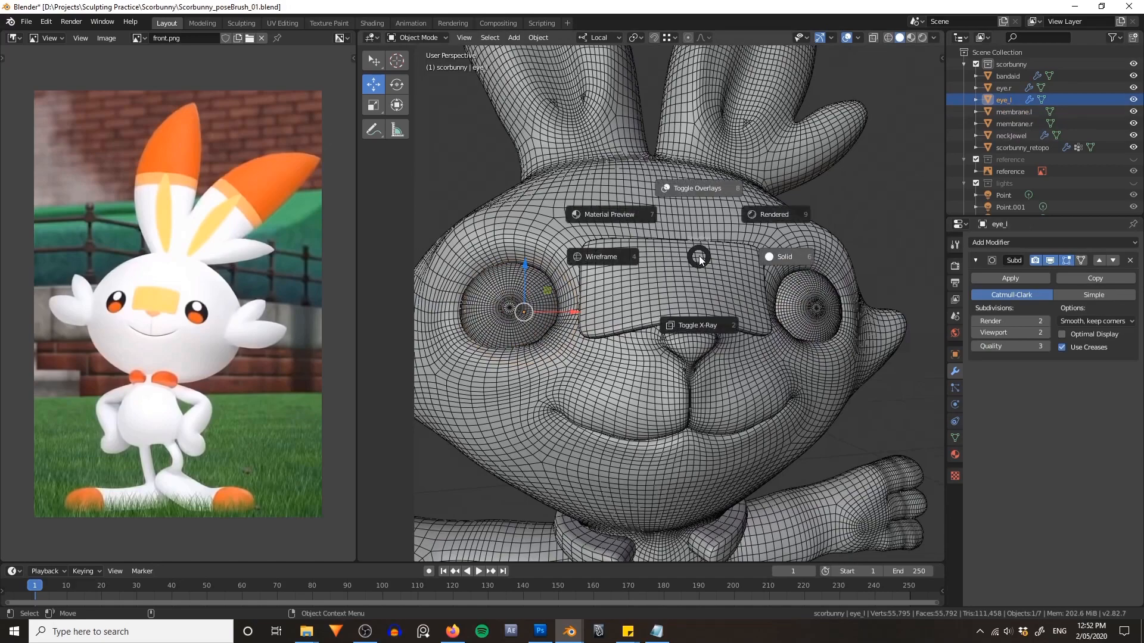
left_click(627, 269)
left_click_drag(627, 270, 661, 268, "alt")
left_click(1010, 278)
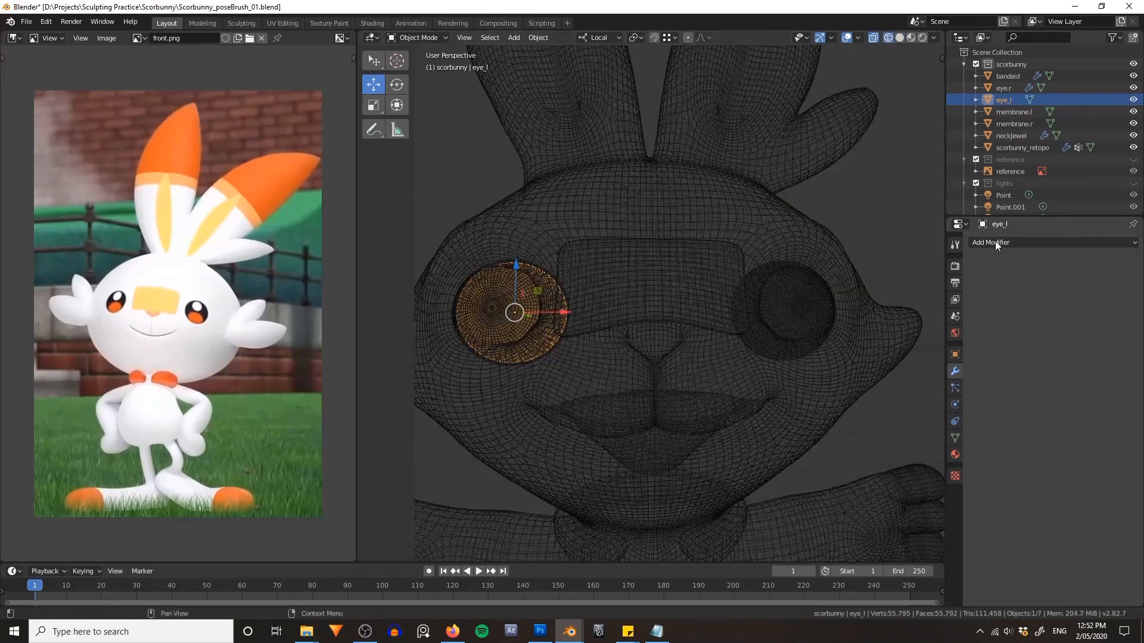
left_click(1003, 88)
left_click(1010, 279)
left_click_drag(932, 269, 902, 262, "alt")
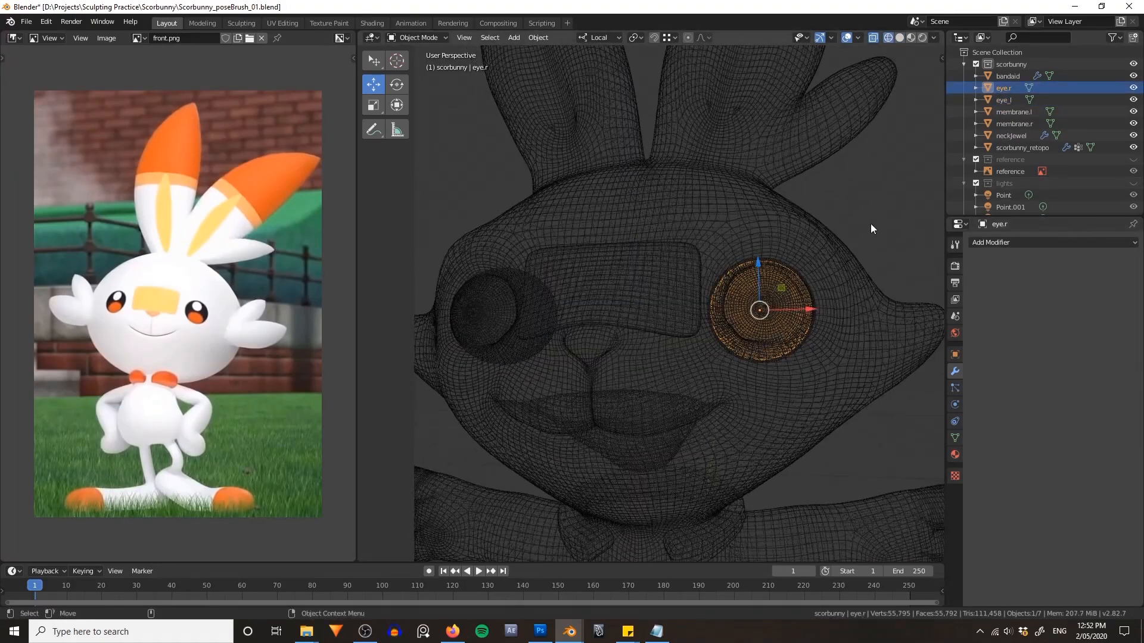
- Return to solid shading and apply the bandaid's Shrinkwrap, Solidify and Subdivision modifiers in order
left_click(775, 255)
left_click_drag(831, 224, 851, 226, "alt")
left_click(728, 254)
left_click_drag(750, 249, 780, 249, "alt")
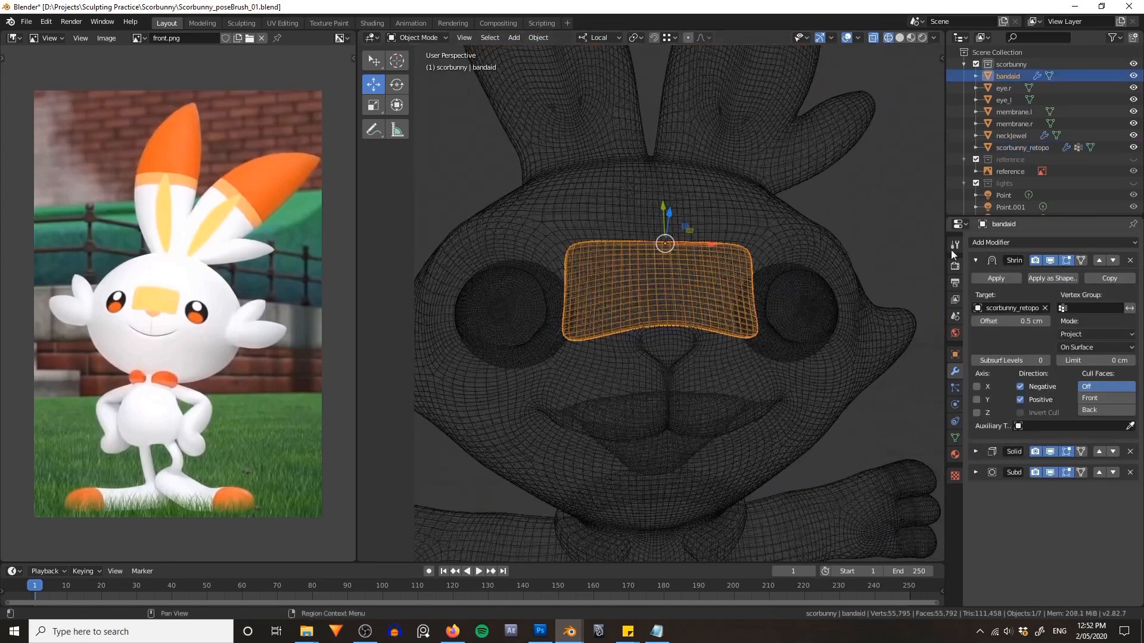
key("shift+z")
left_click(996, 280)
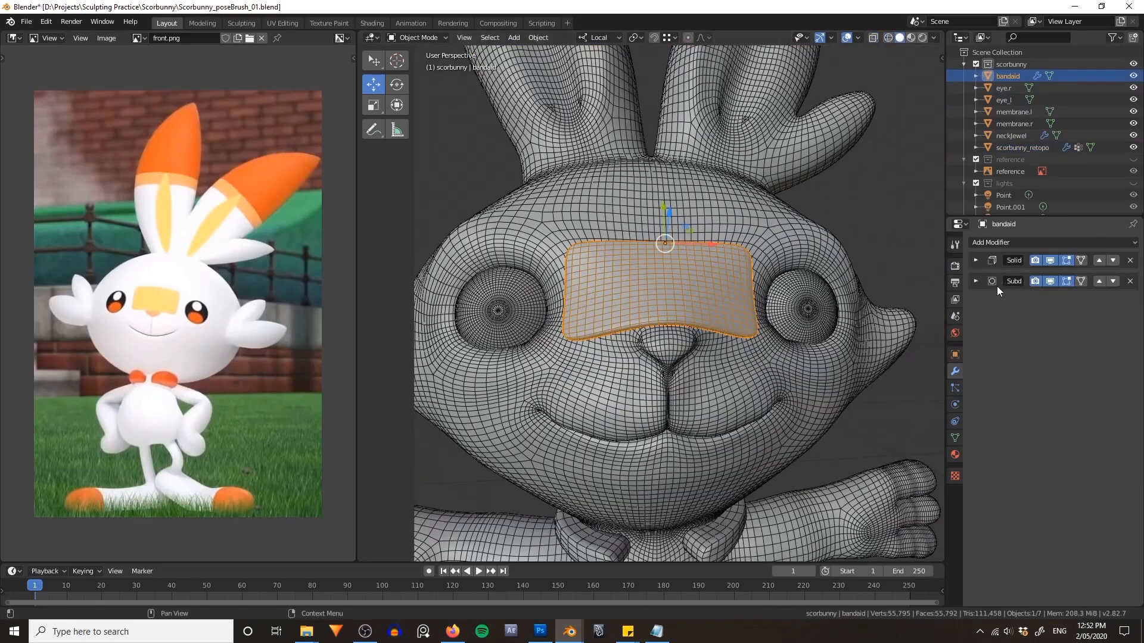
left_click(983, 263)
left_click(992, 284)
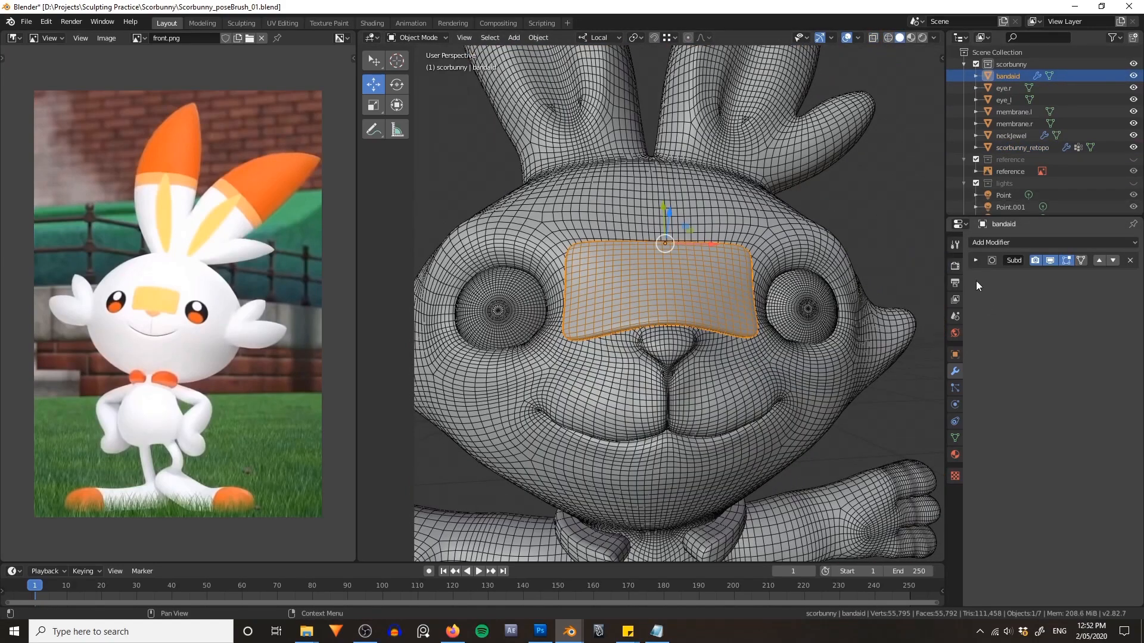
left_click(975, 260)
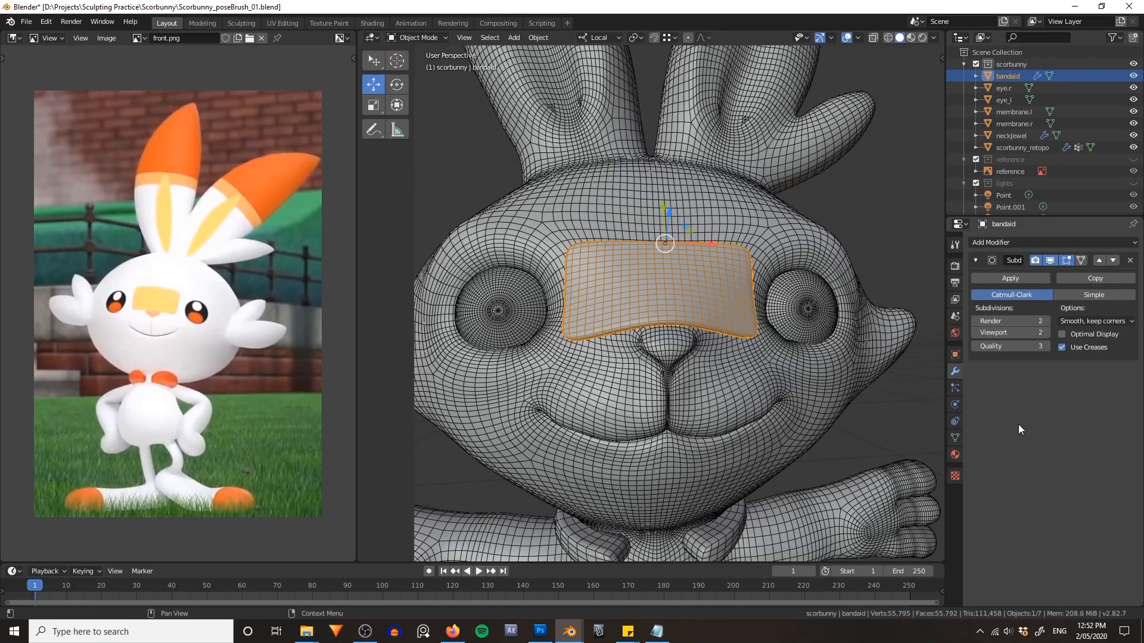
left_click(1004, 279)
- Join the bandaid, both eyes and both membranes into the scorbunny_retopo body mesh
middle_click_drag(858, 238, 815, 233)
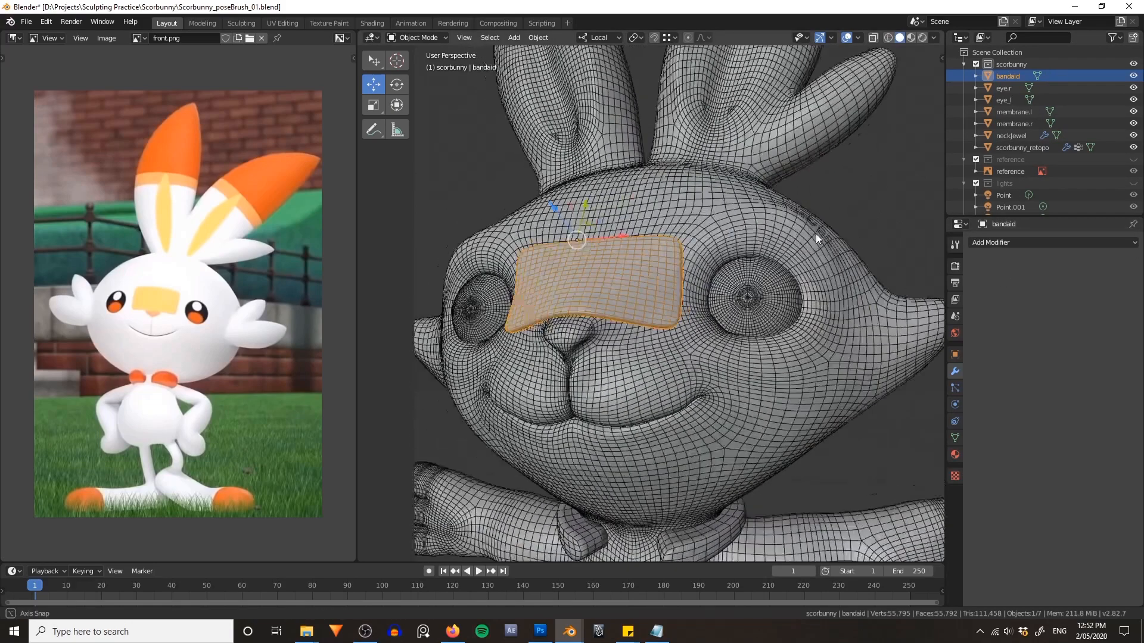
left_click(1002, 88, "ctrl")
left_click(1003, 99, "ctrl")
left_click(1007, 111, "ctrl")
left_click(1009, 126, "ctrl")
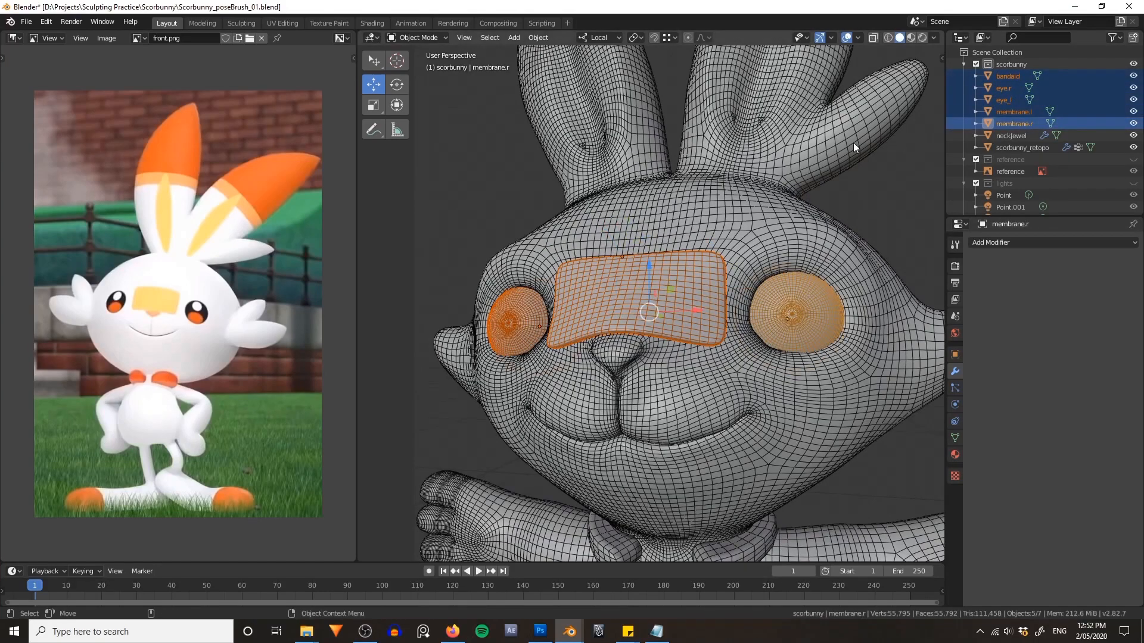
left_click_drag(825, 206, 859, 216, "alt")
middle_click_drag(860, 216, 829, 181, "alt")
left_click(781, 198, "shift")
left_click_drag(896, 206, 829, 208, "alt")
key("ctrl+j")
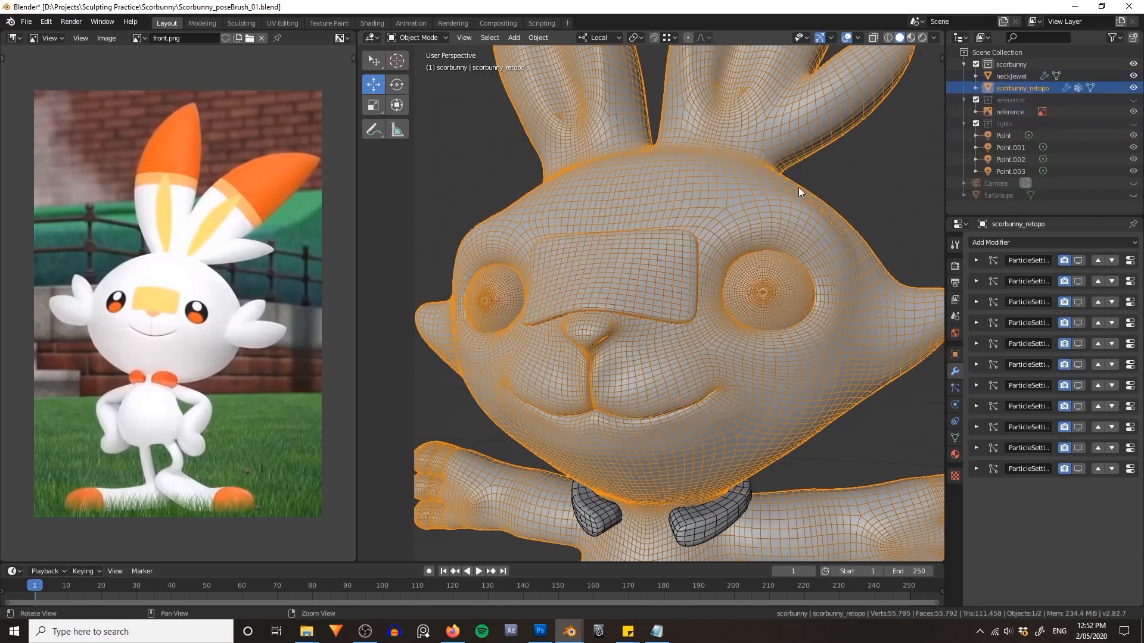
- Display the second and third particle systems temporarily to check the head fur on the joined mesh, and hide them again
scroll(798, 189, "down", 1)
scroll(794, 221, "down", 3)
left_click_drag(795, 222, 818, 226, "alt")
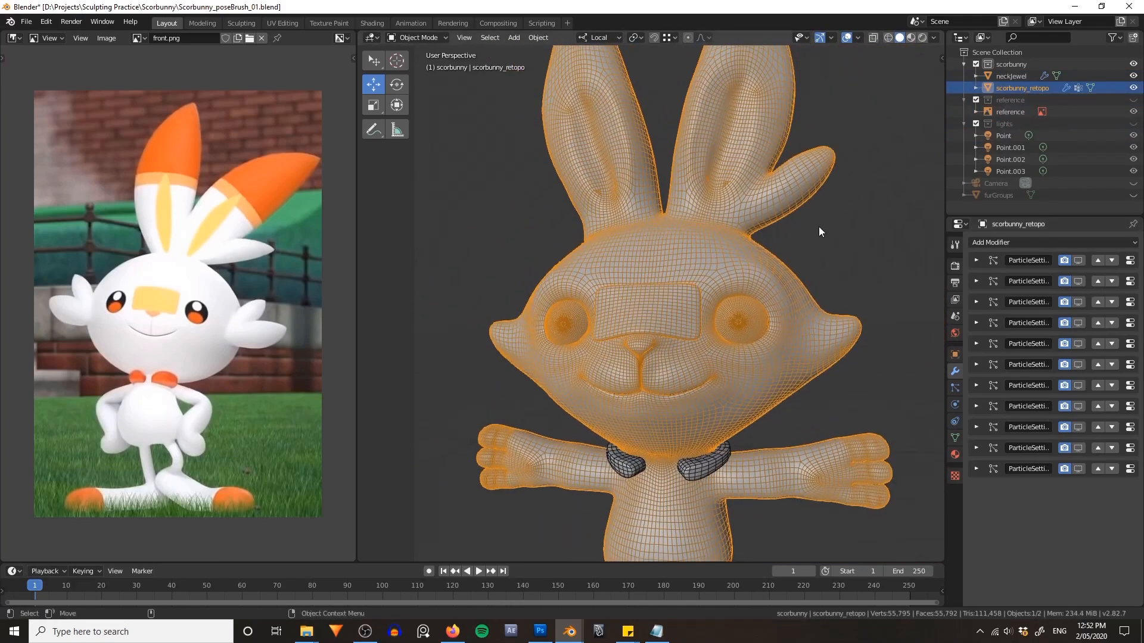
left_click(1078, 281)
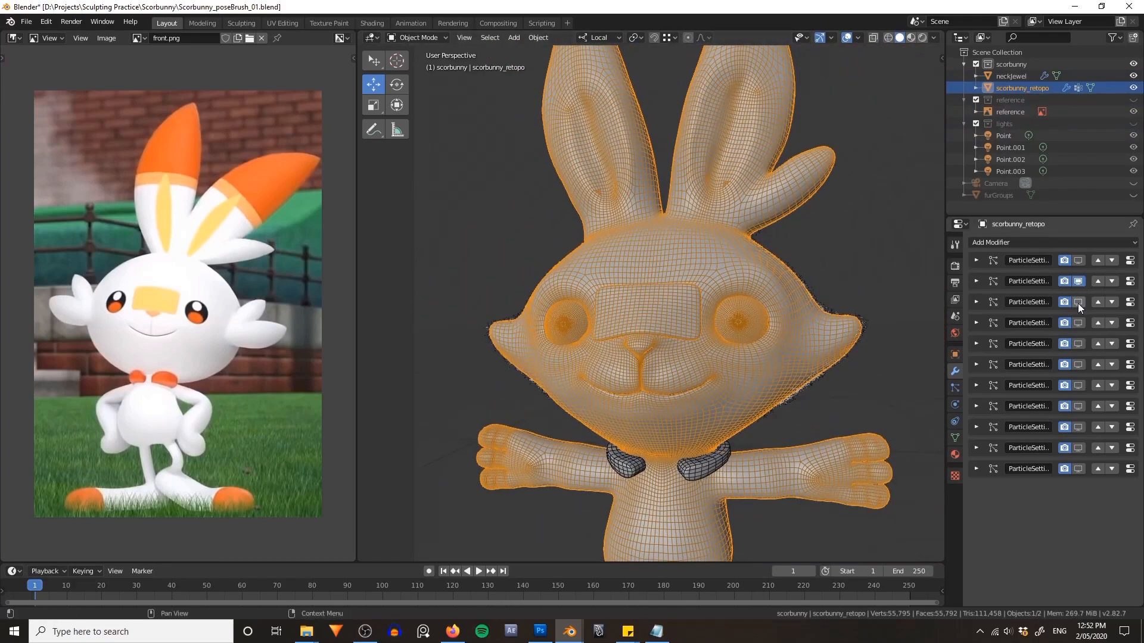
left_click(1077, 302)
middle_click_drag(841, 301, 818, 163)
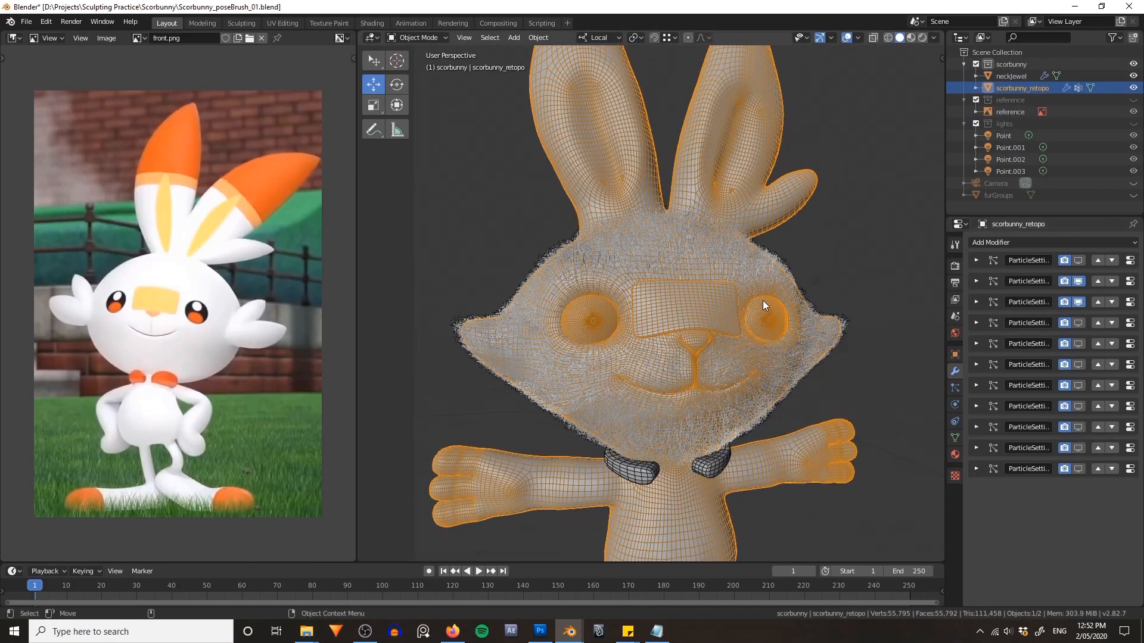
middle_click_drag(755, 294, 672, 247)
left_click_drag(1079, 284, 1081, 300)
middle_click_drag(726, 356, 739, 302)
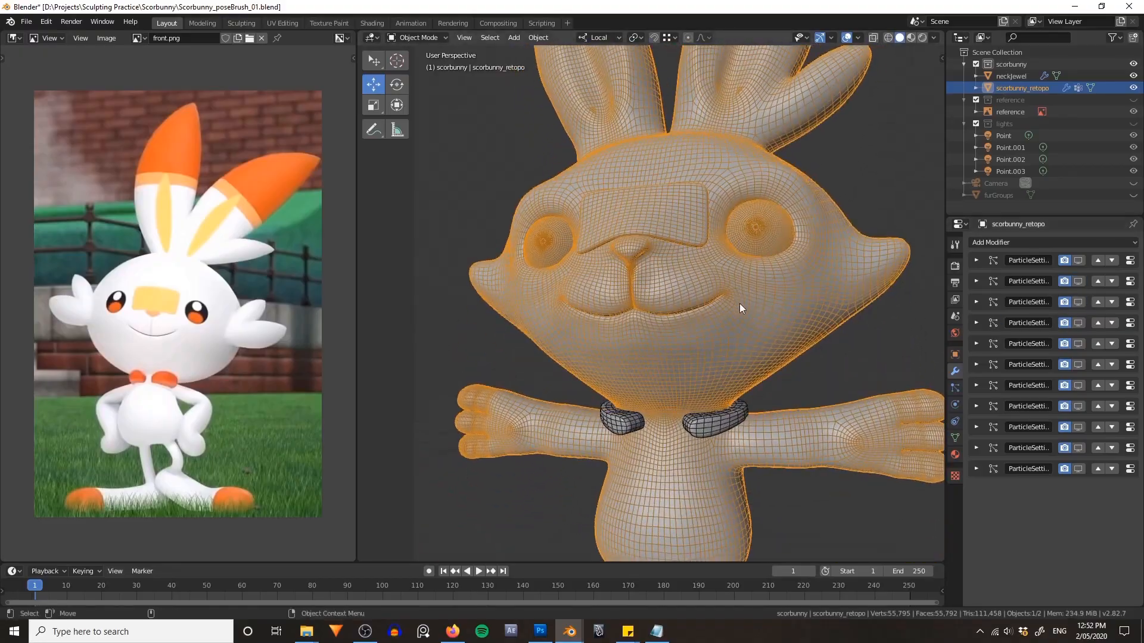
- Select the neck jewel and collapse its Shrinkwrap and Solidify modifier settings
left_click(717, 420)
middle_click_drag(717, 420, 686, 395)
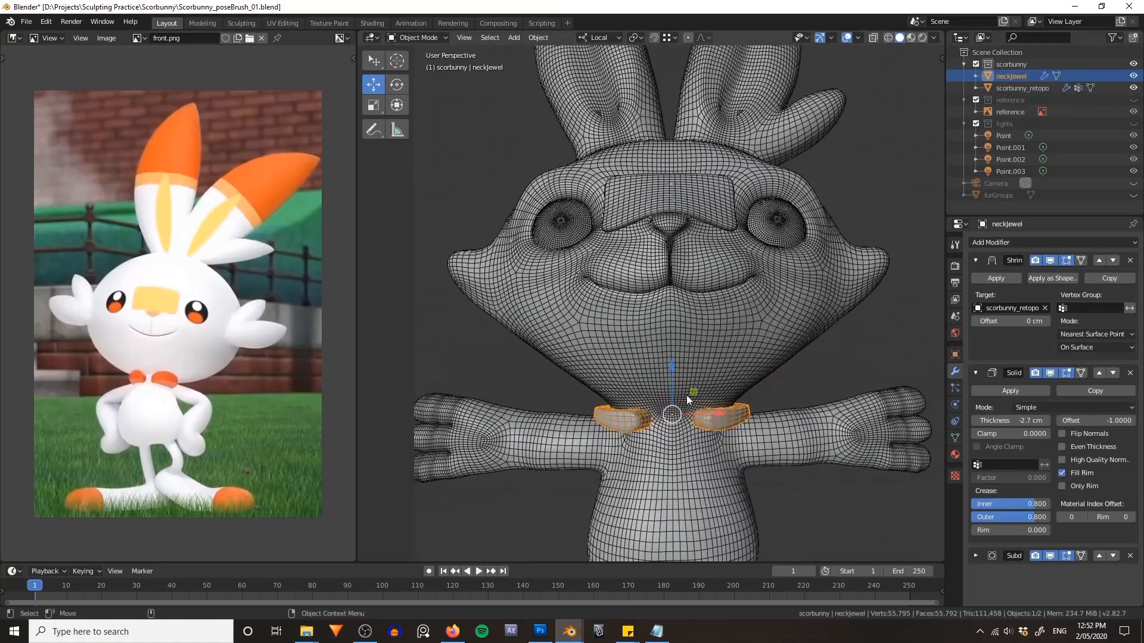
middle_click_drag(761, 404, 768, 303)
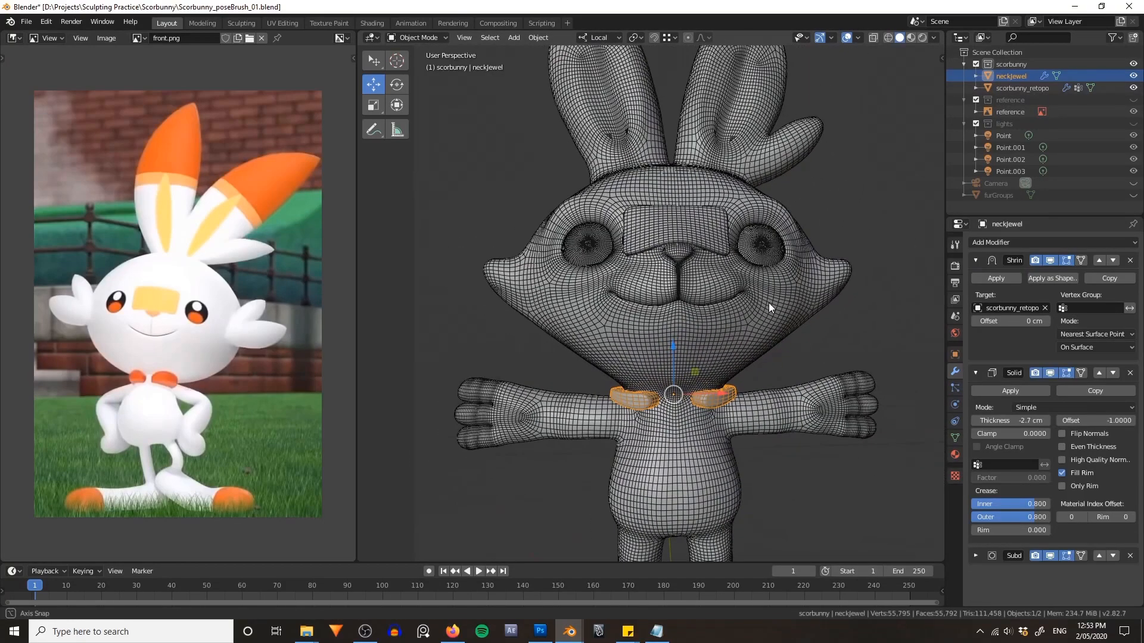
left_click(975, 259)
left_click(975, 281)
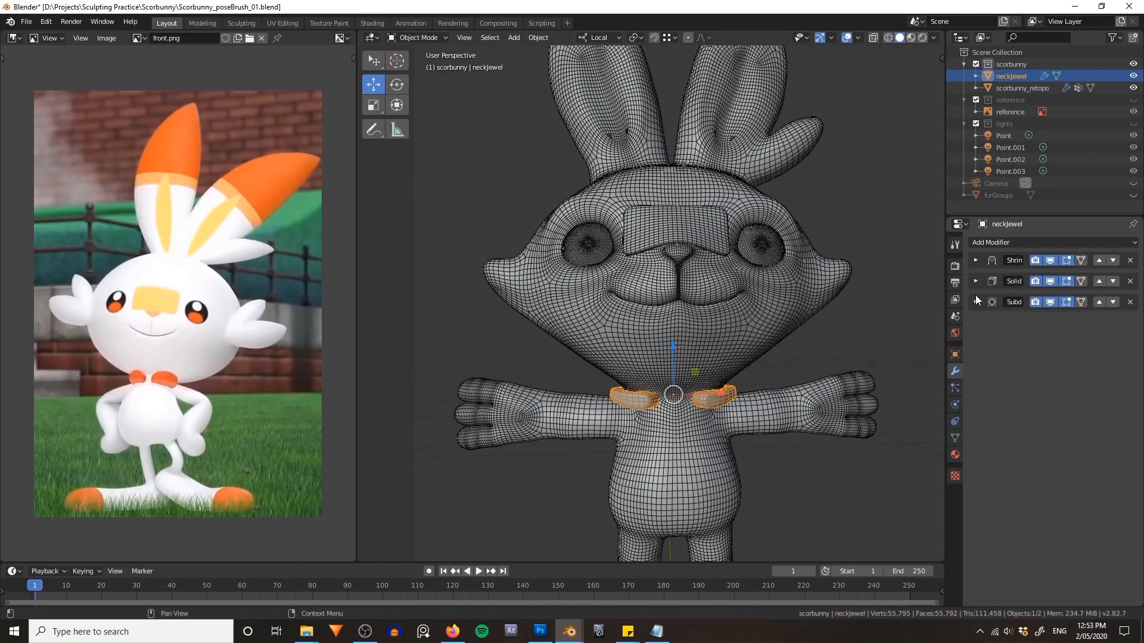
- Hide the neck jewel in the viewport, leaving its modifiers unapplied
key("h")
middle_click_drag(832, 335, 619, 387)
scroll(727, 356, "down", 3)
middle_click_drag(727, 357, 733, 321)
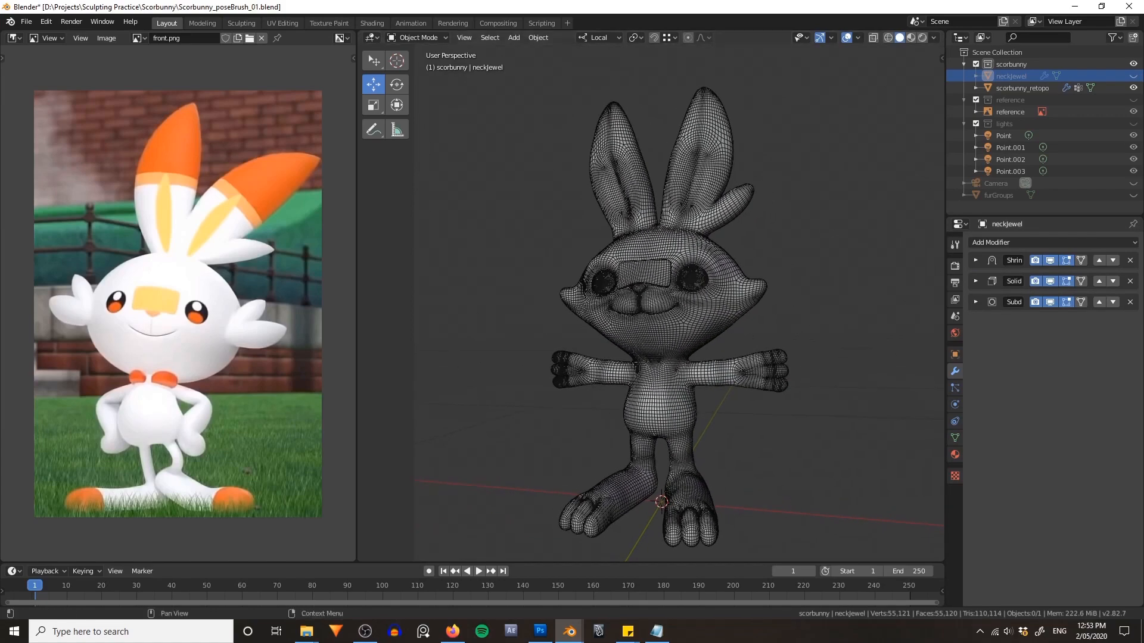
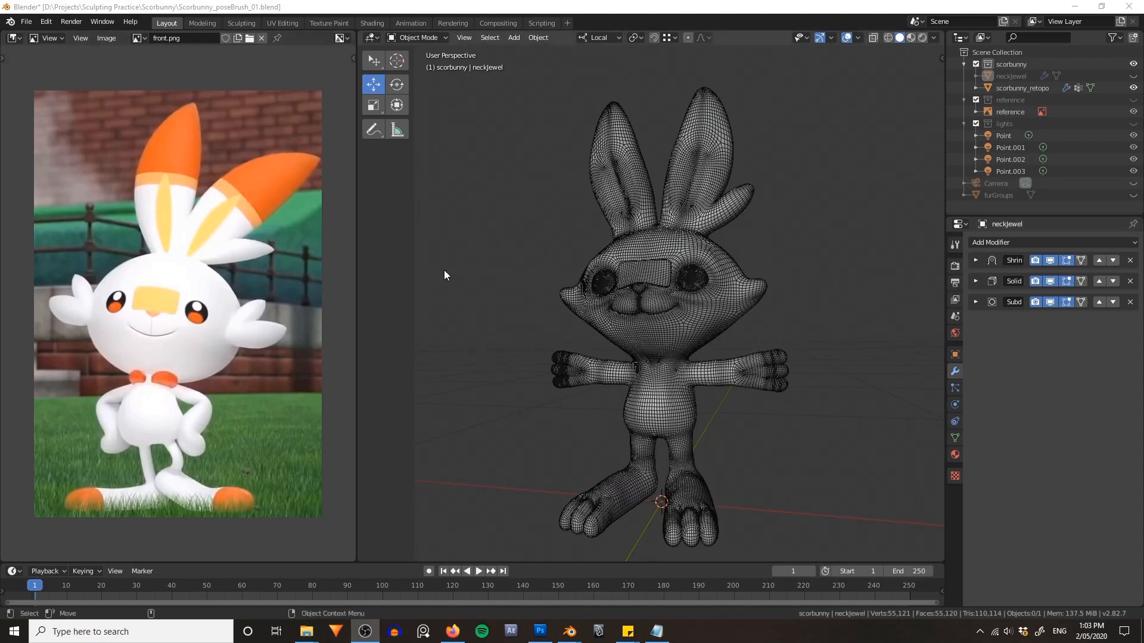
- Switch the 3D viewport to the camera view of the character
scroll(520, 222, "down", 2)
key("grave")
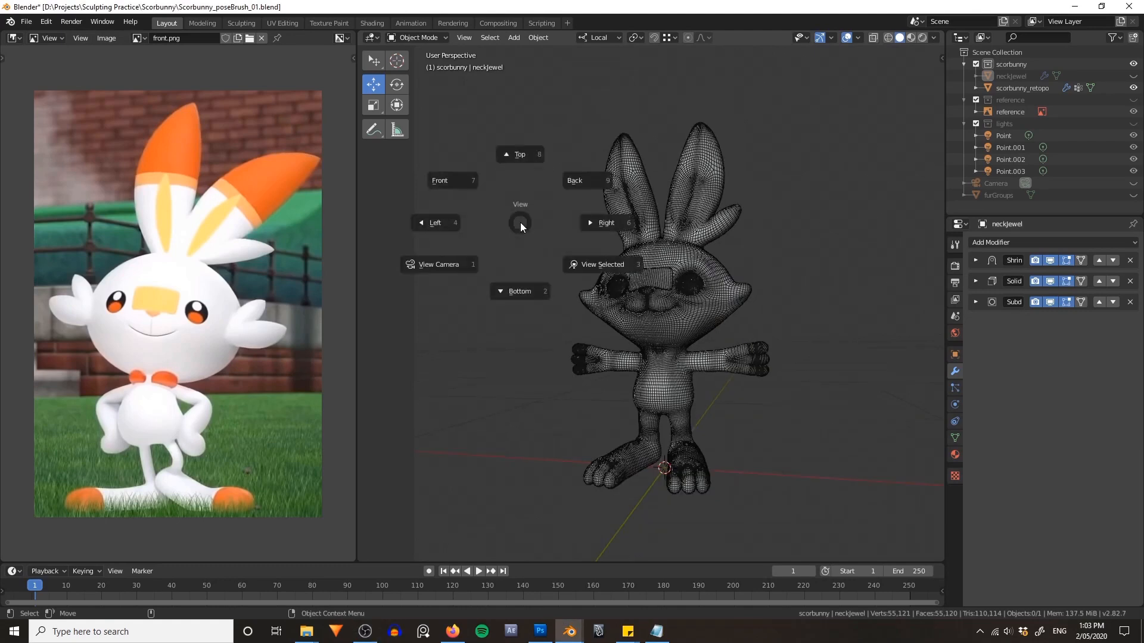
left_click(456, 264)
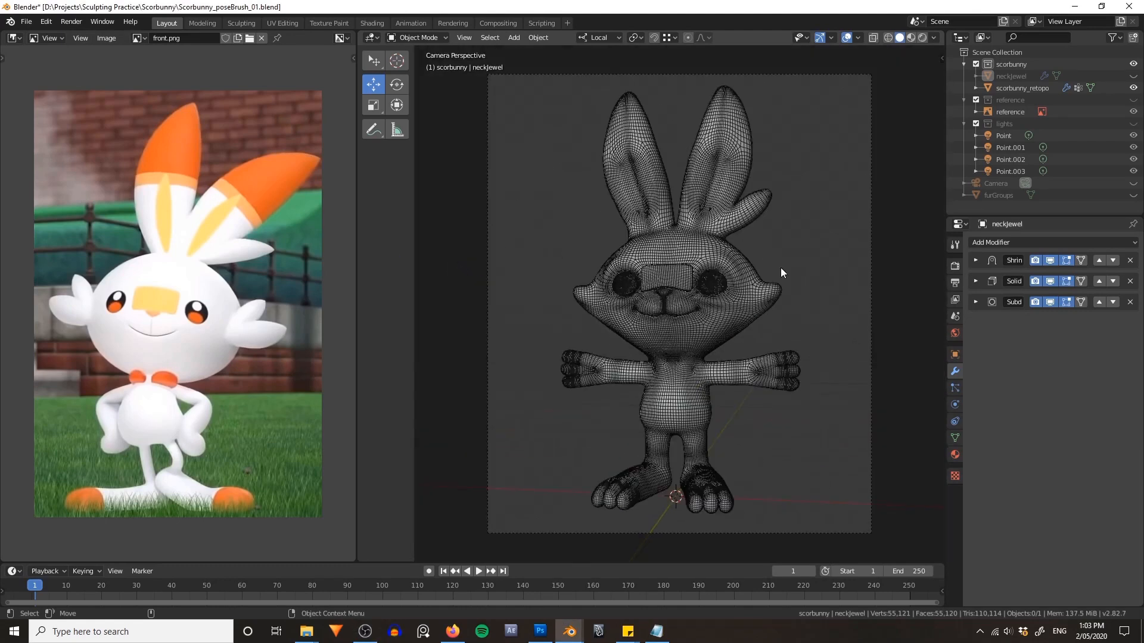
- Unhide the camera and load front.png from the project folder as the background image of the camera view
left_click(1133, 183)
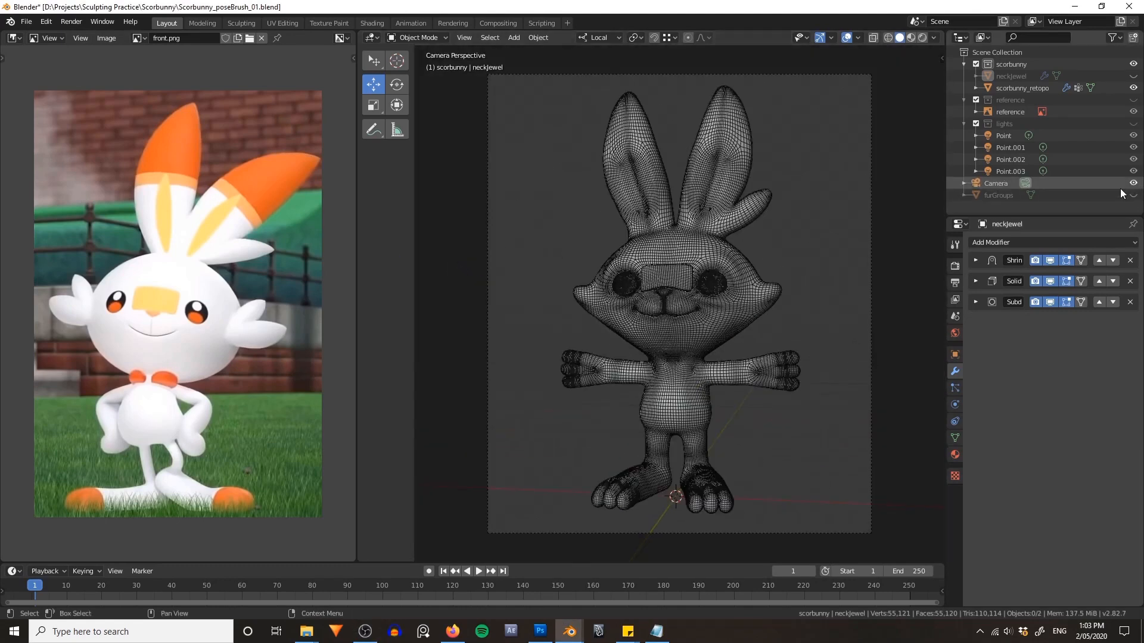
left_click(306, 631)
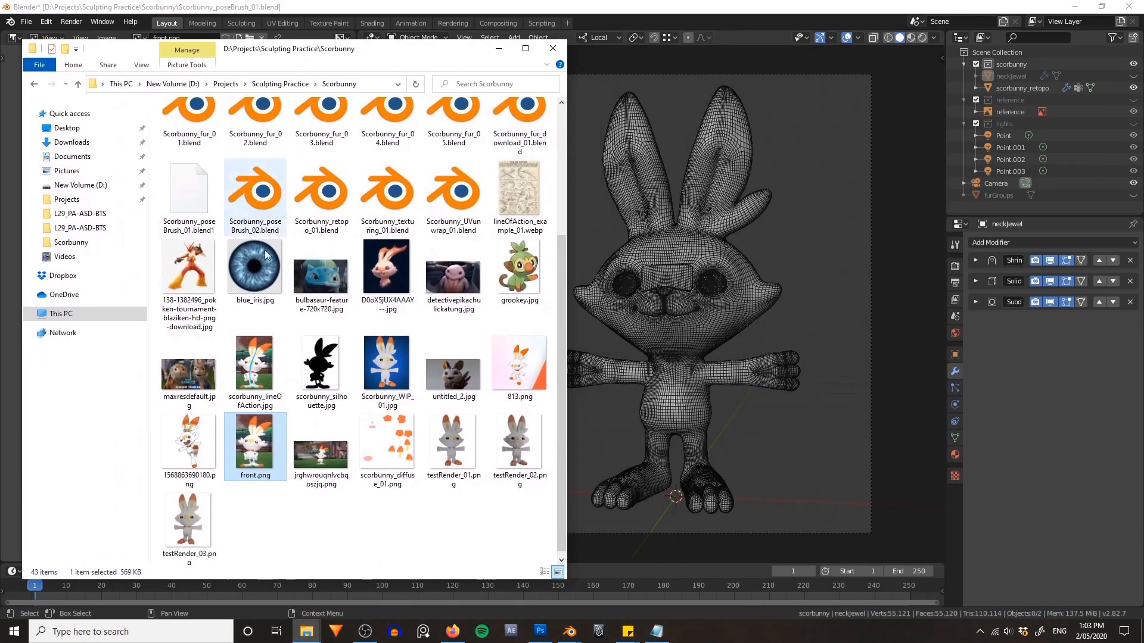
left_click(305, 533)
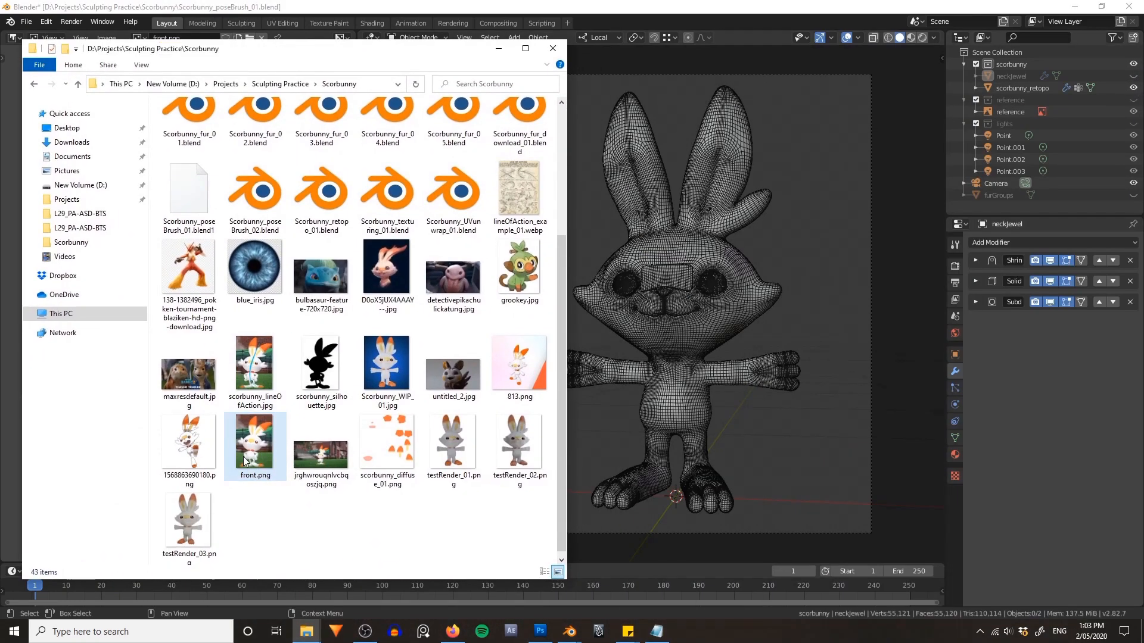
left_click_drag(244, 461, 765, 482)
left_click_drag(845, 298, 844, 305)
left_click(625, 266)
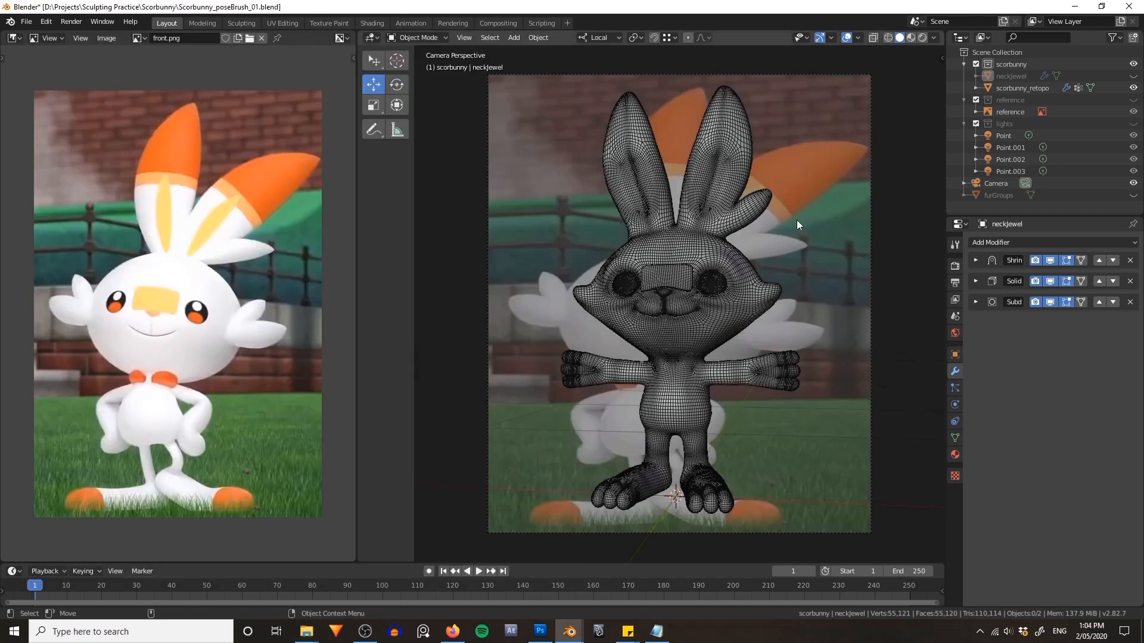
mouse_move(796, 221)
middle_mouse_down()
mouse_move(766, 256)
mouse_move(749, 243)
mouse_move(562, 246)
mouse_move(824, 250)
mouse_move(605, 235)
mouse_move(792, 219)
middle_mouse_up()
scroll(848, 230, "down", 5)
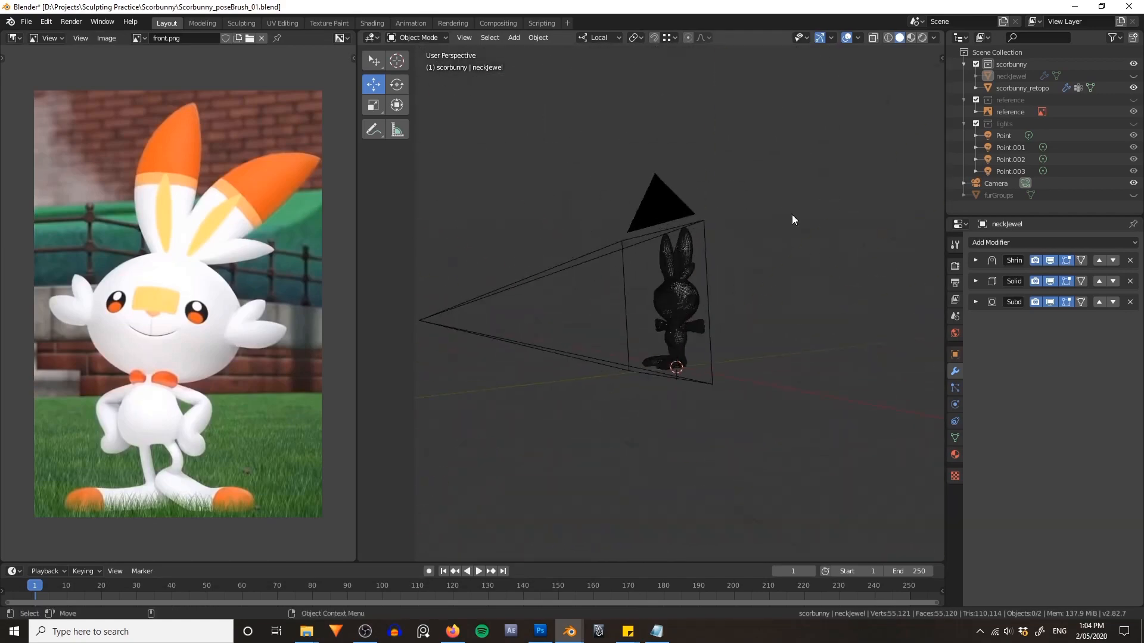
key("KP_0")
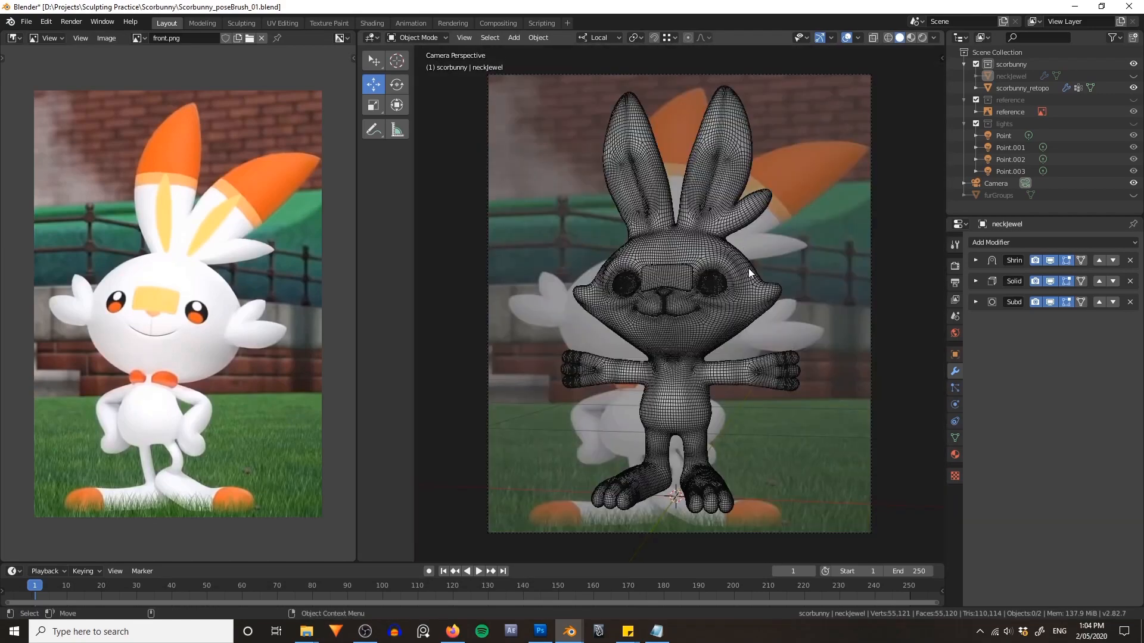
- Set the render resolution width to 800 px to match the camera frame to the reference image
left_click(955, 267)
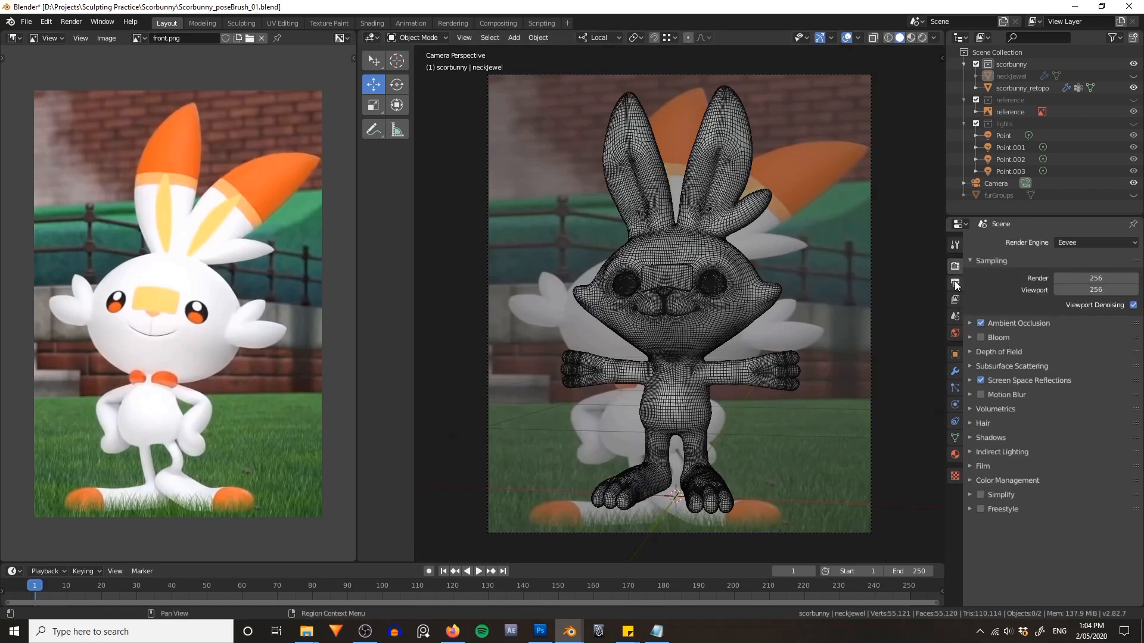
left_click(955, 284)
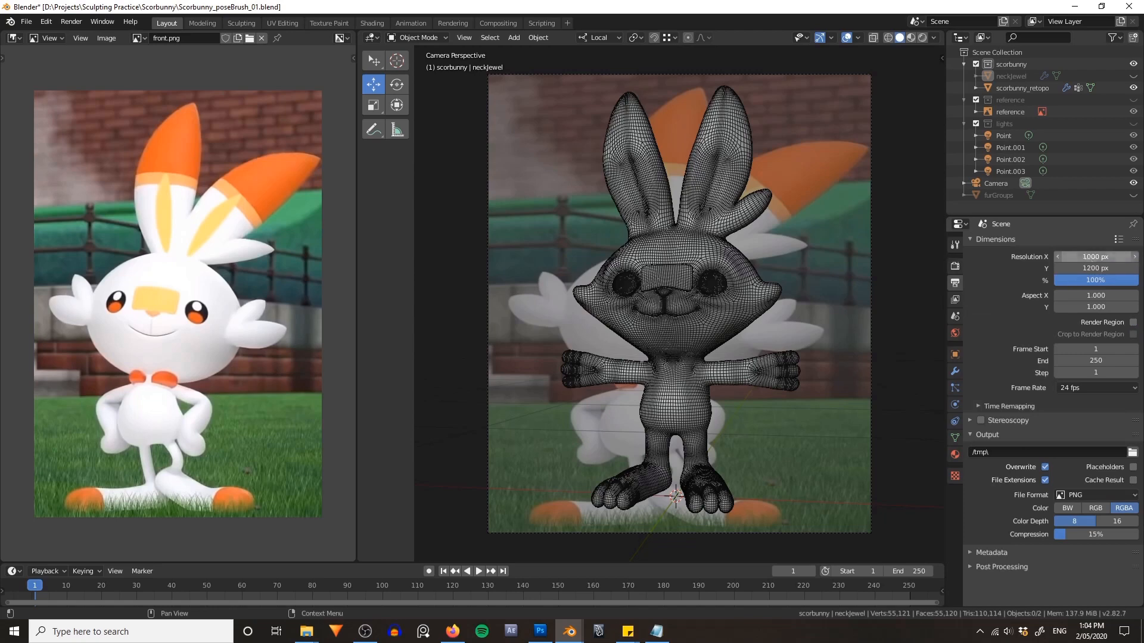
left_click(1088, 256)
type("800")
key("Return")
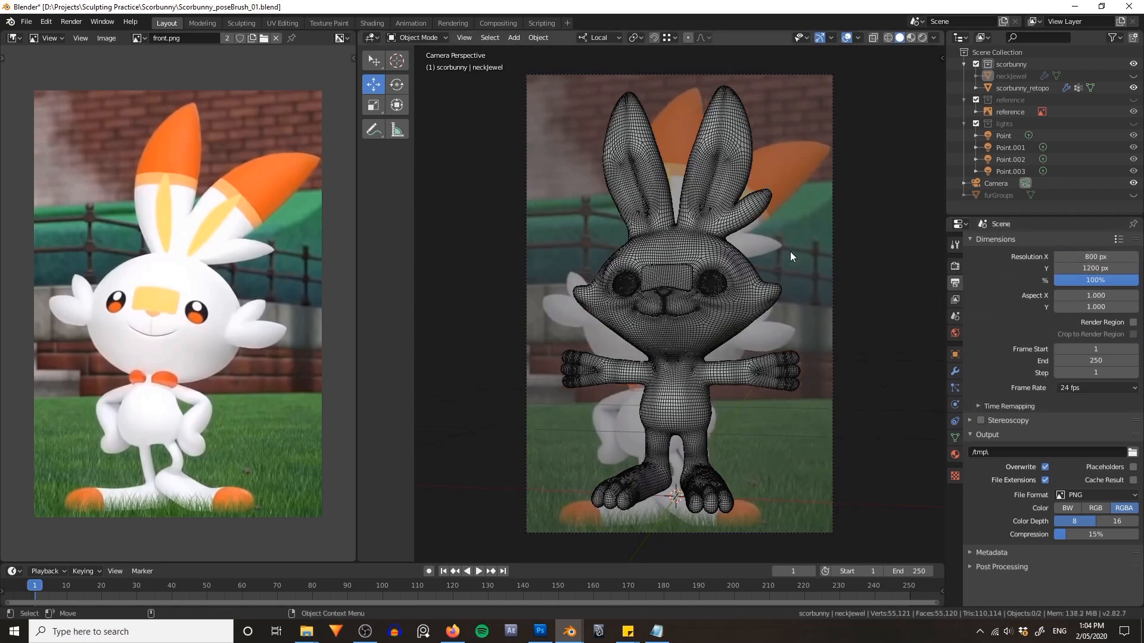
- Lock the camera to the view and reframe the character over the Scorbunny background image
key("n")
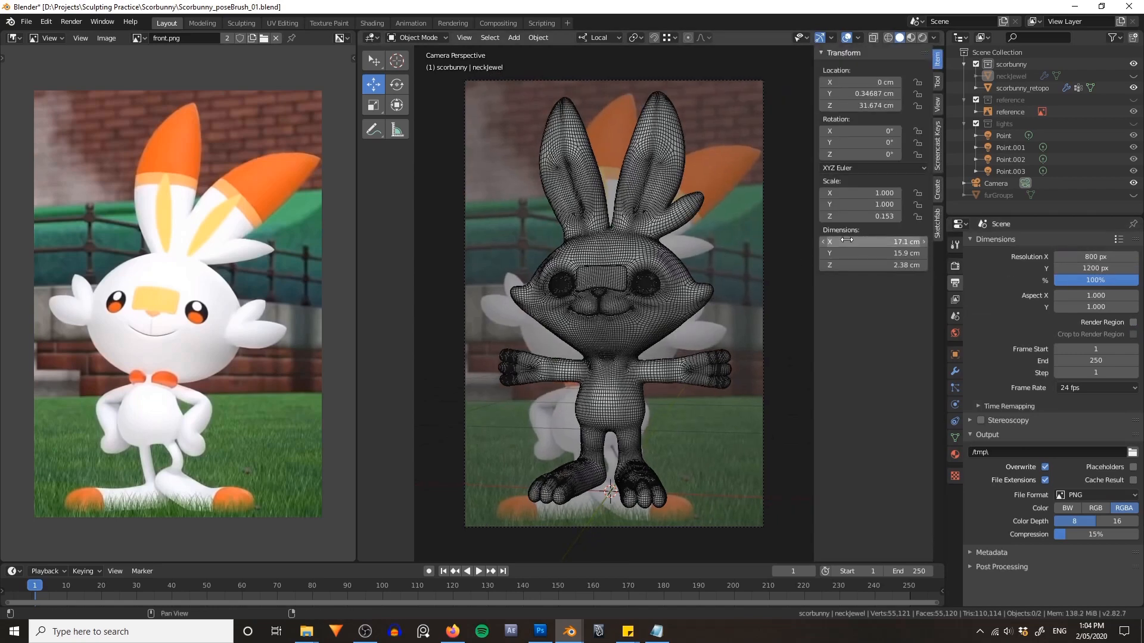
left_click(939, 105)
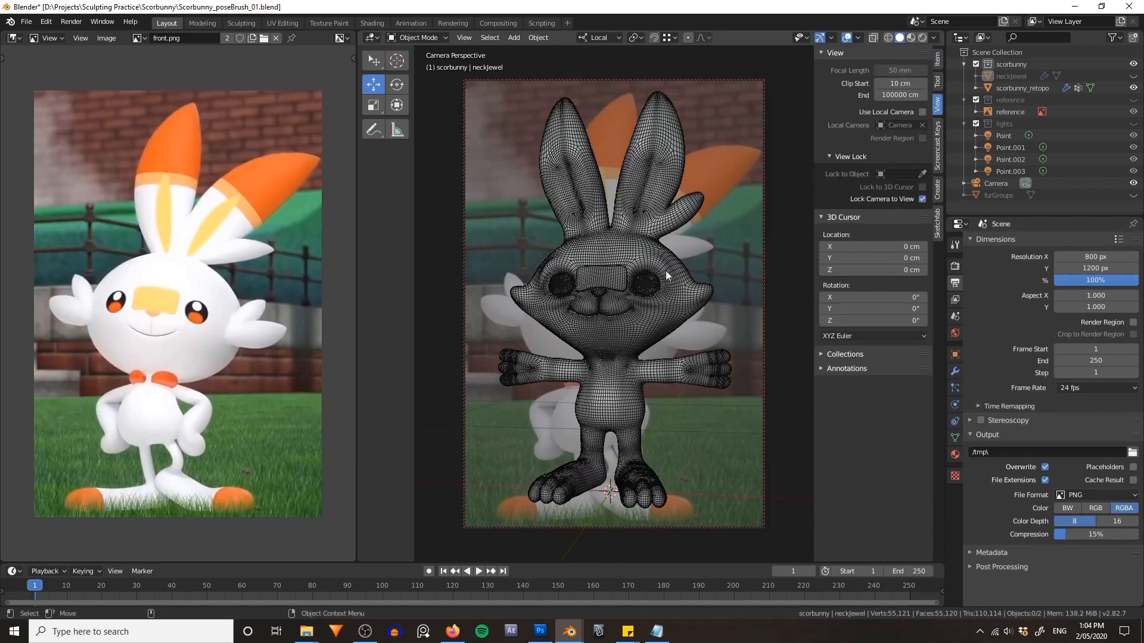
middle_click_drag(666, 271, 681, 253, "ctrl")
middle_click_drag(766, 227, 691, 270)
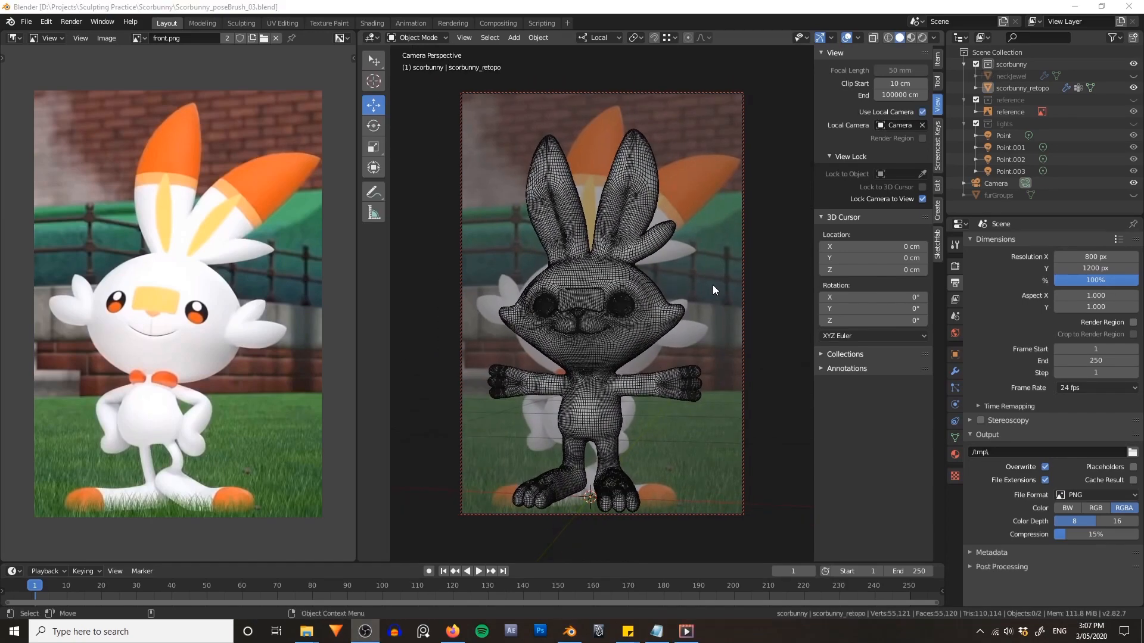
- Open the Sculpting workspace, put the mesh in Object Mode and look through the camera
left_click(252, 23)
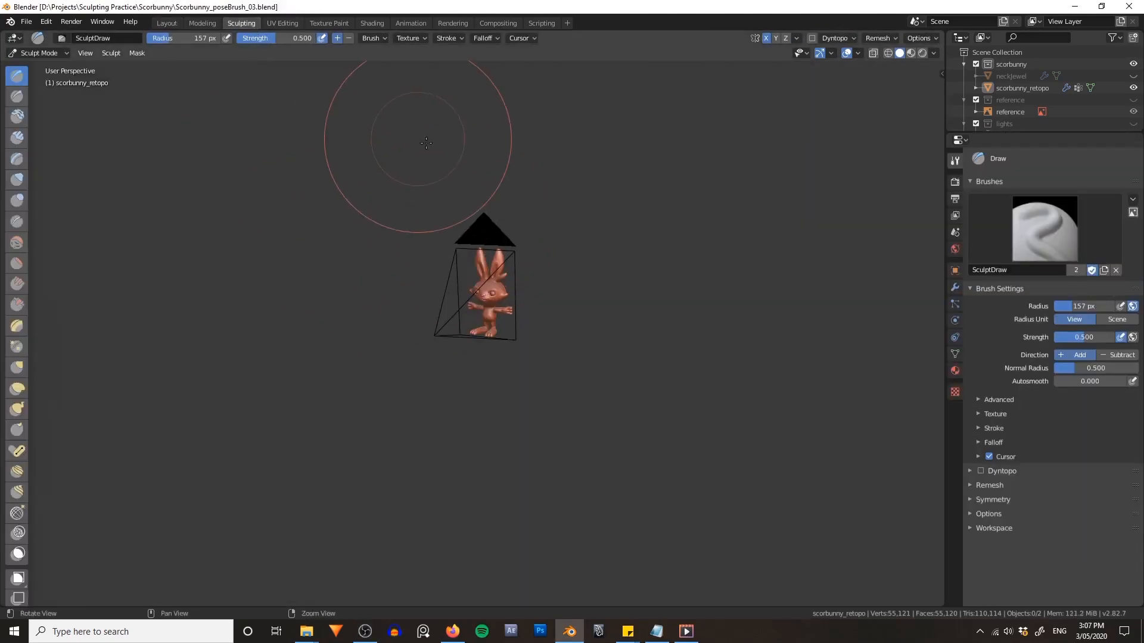
middle_click_drag(426, 143, 506, 166)
key("ctrl+Tab")
left_click(460, 169)
key("grave")
left_click(465, 206)
key("grave")
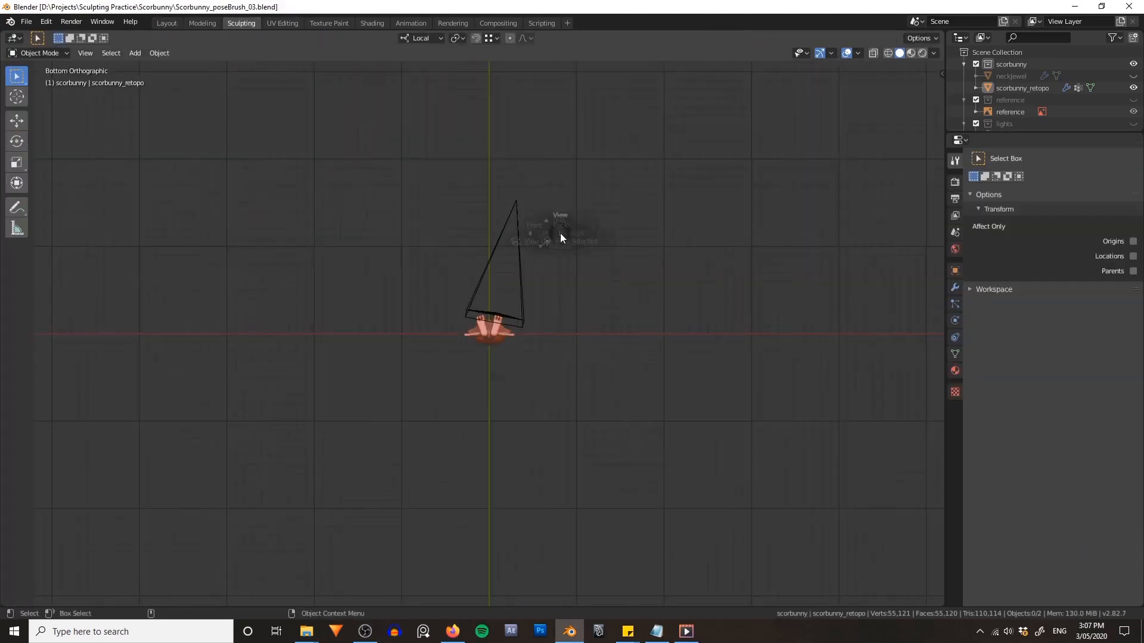
left_click(556, 254)
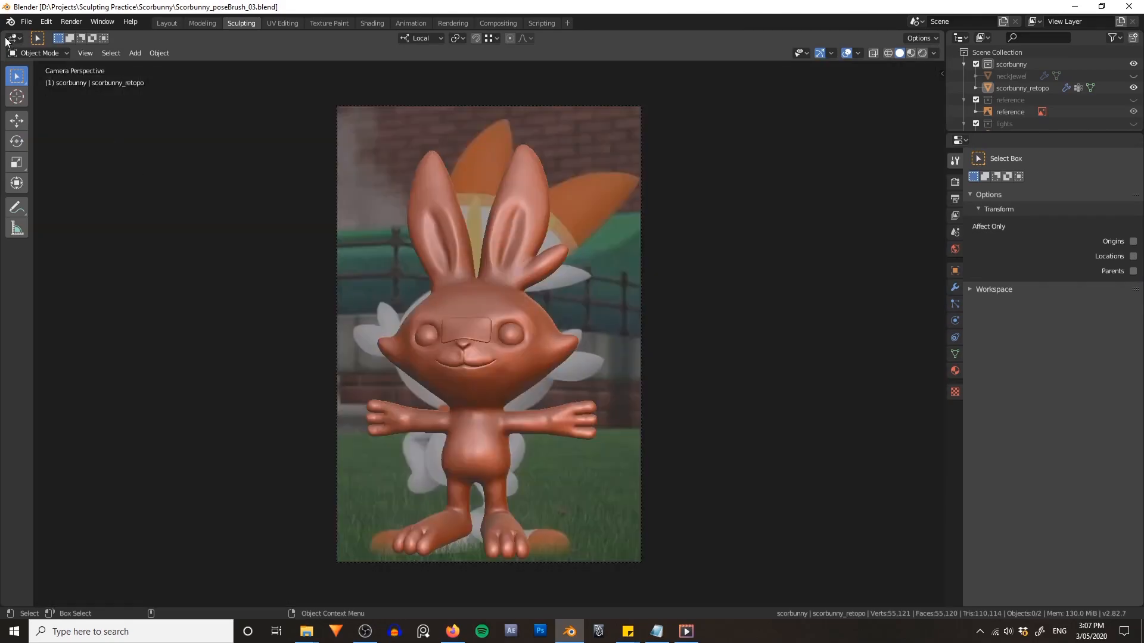
- Split the 3D viewport and display front.png in an Image Editor beside the camera view
left_click_drag(7, 41, 350, 78)
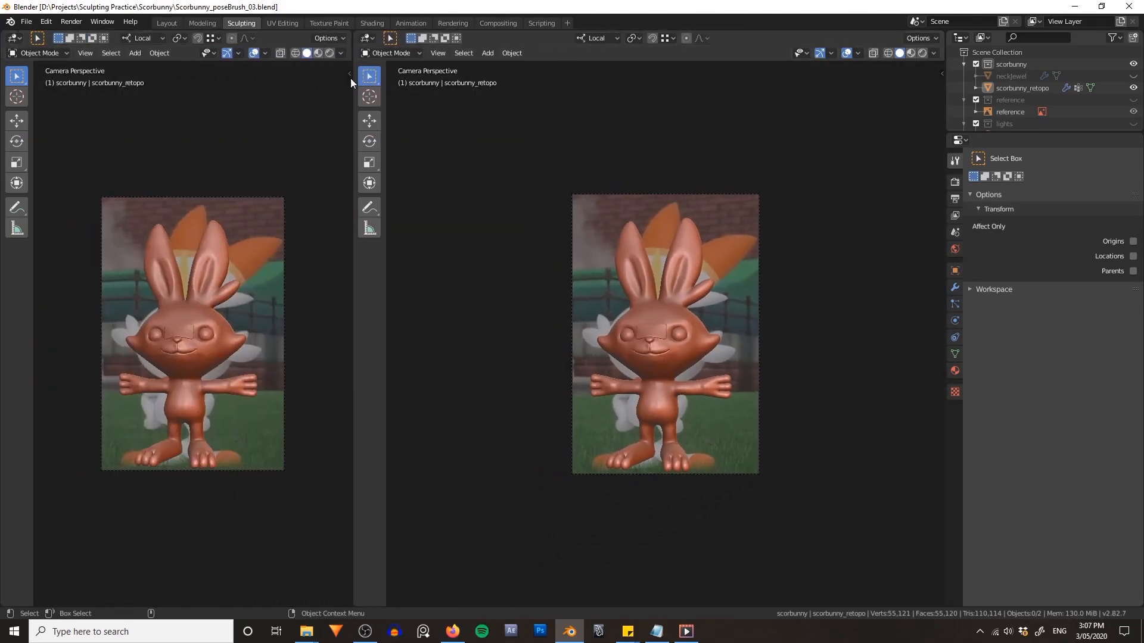
left_click(33, 53)
left_click(13, 37)
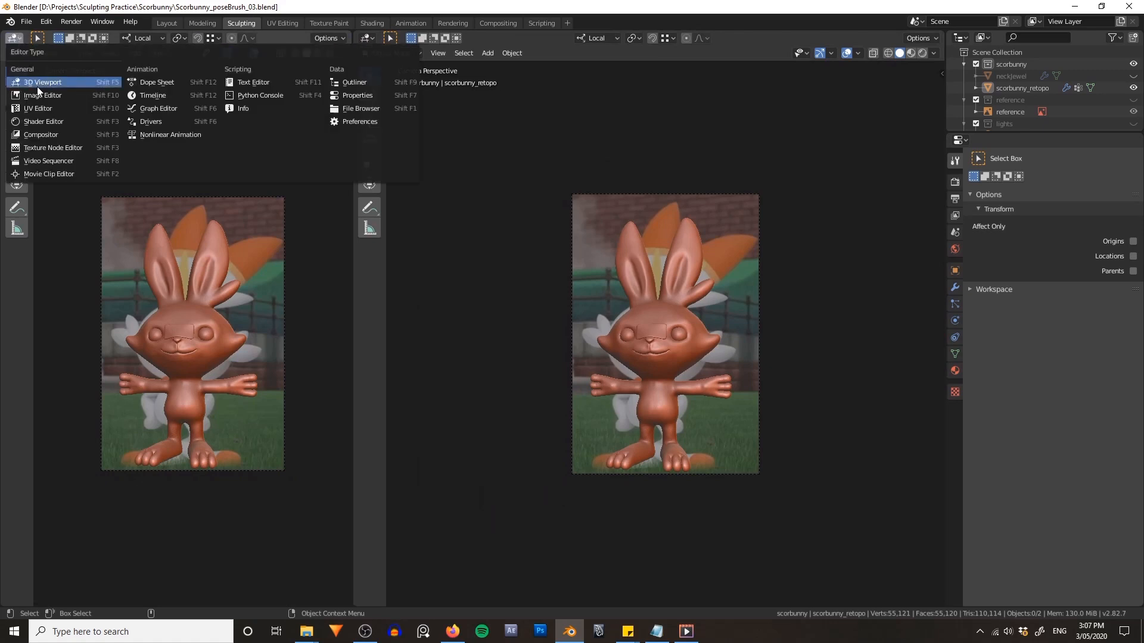
left_click(39, 97)
left_click(139, 38)
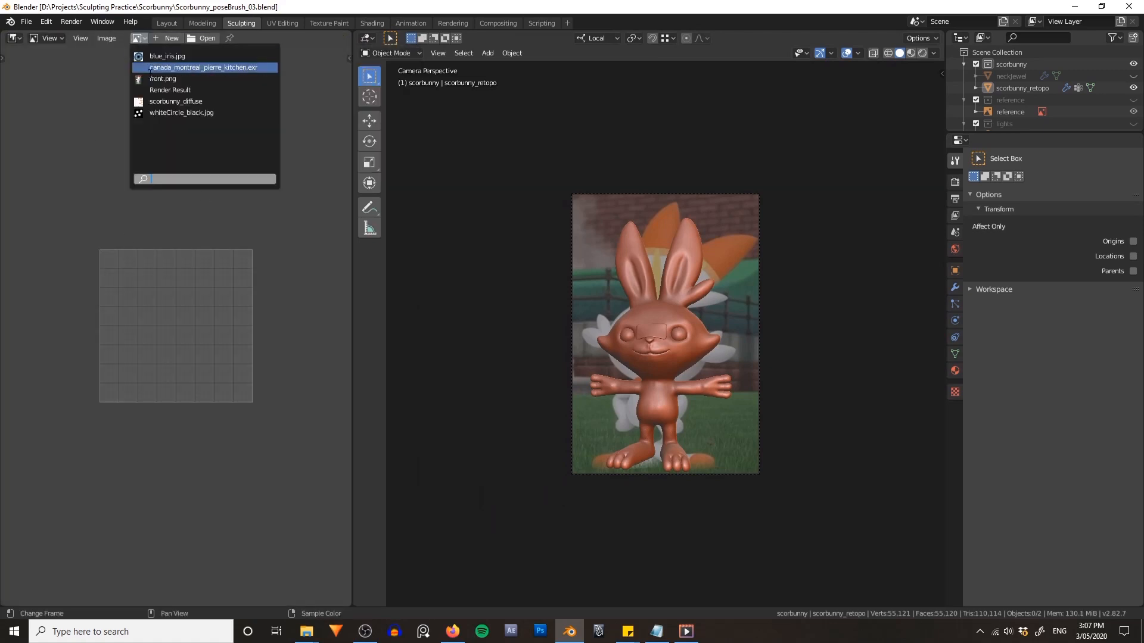
left_click(164, 83)
scroll(715, 296, "up", 3)
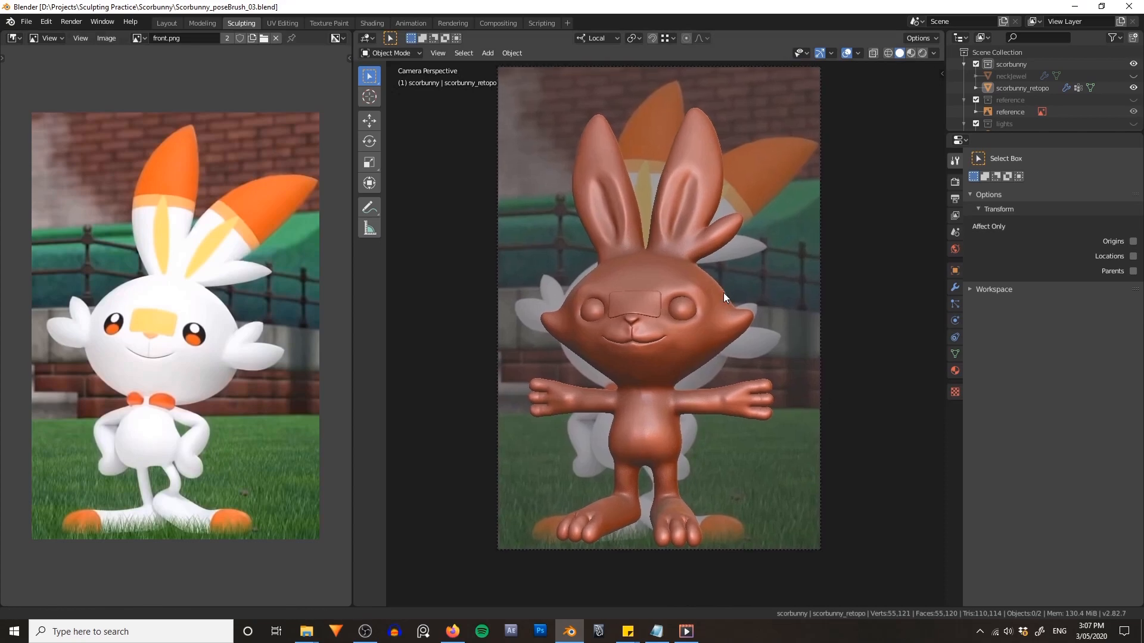
- Select the scorbunny_retopo mesh, enter Sculpt Mode and activate the Lasso Mask tool
left_click(753, 277)
key("ctrl+Tab")
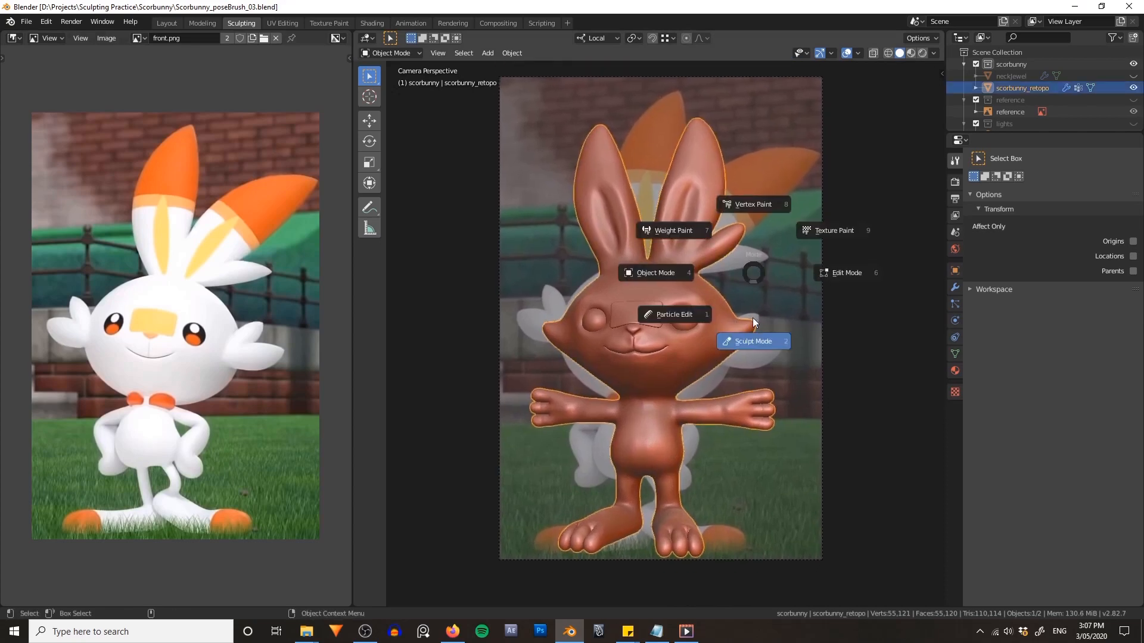
left_click(752, 317)
mouse_move(769, 310)
middle_mouse_down()
mouse_move(651, 235)
mouse_move(485, 357)
mouse_move(440, 444)
middle_mouse_up()
scroll(768, 307, "up", 5)
left_click_drag(385, 448, 407, 448)
mouse_move(477, 280)
middle_mouse_down()
mouse_move(434, 348)
mouse_move(498, 255)
mouse_move(411, 321)
middle_mouse_up()
left_click(371, 329)
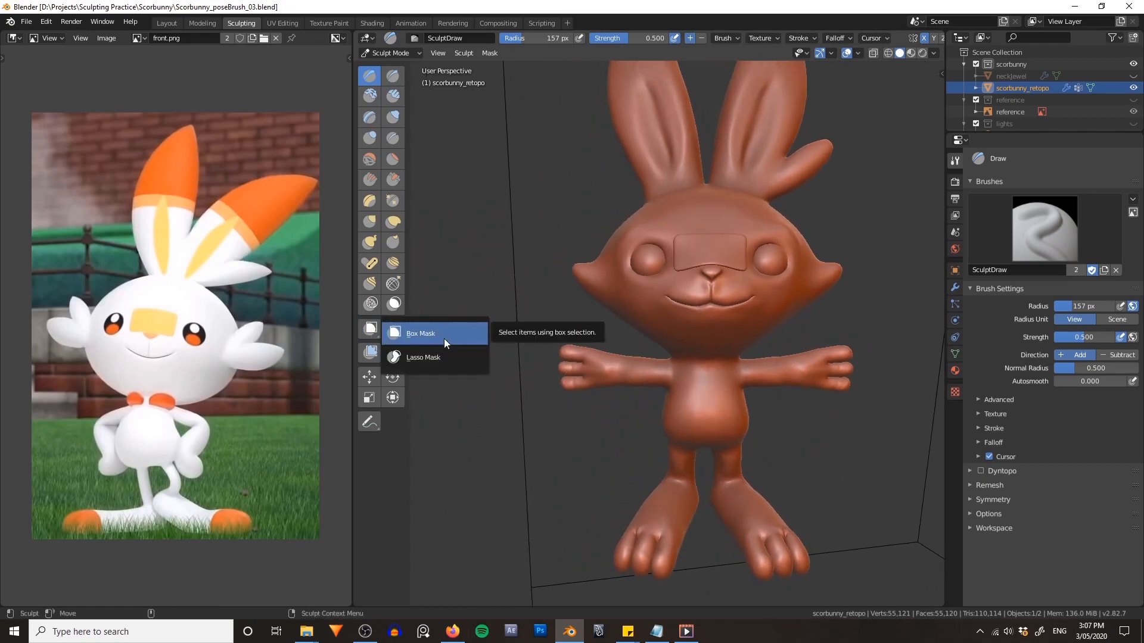
left_click(448, 360)
- Examine the character's head, torso and legs against the reference pose
mouse_move(545, 281)
middle_mouse_down()
mouse_move(529, 281)
mouse_move(513, 259)
mouse_move(554, 306)
mouse_move(549, 287)
middle_mouse_up()
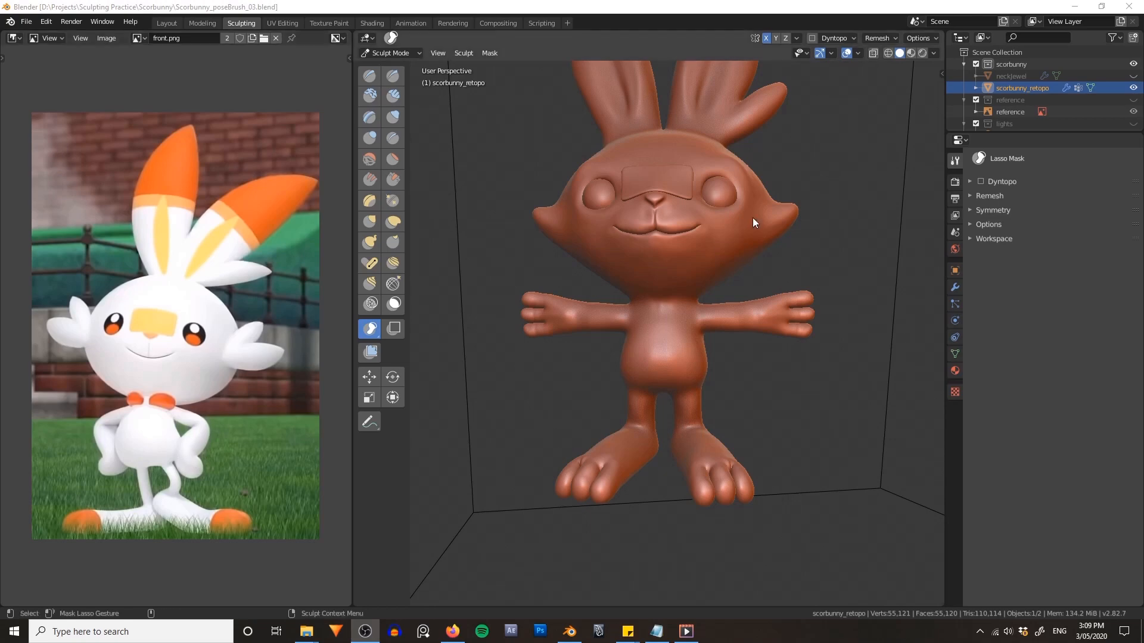
mouse_move(800, 172)
middle_mouse_down()
mouse_move(763, 257)
mouse_move(795, 158)
middle_mouse_up()
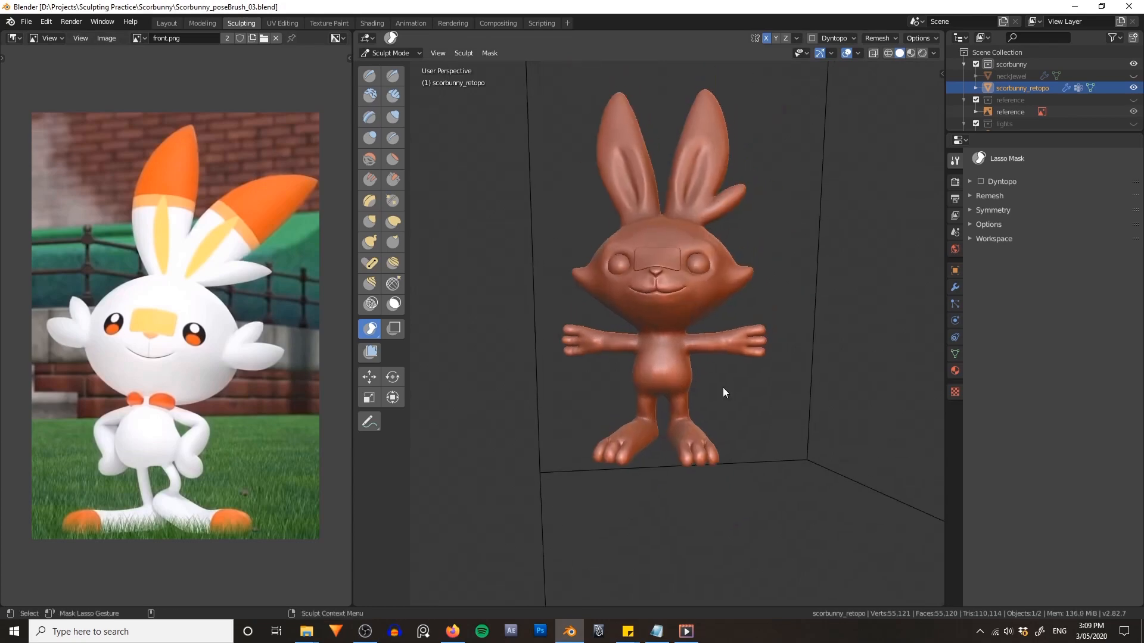
scroll(713, 331, "up", 4)
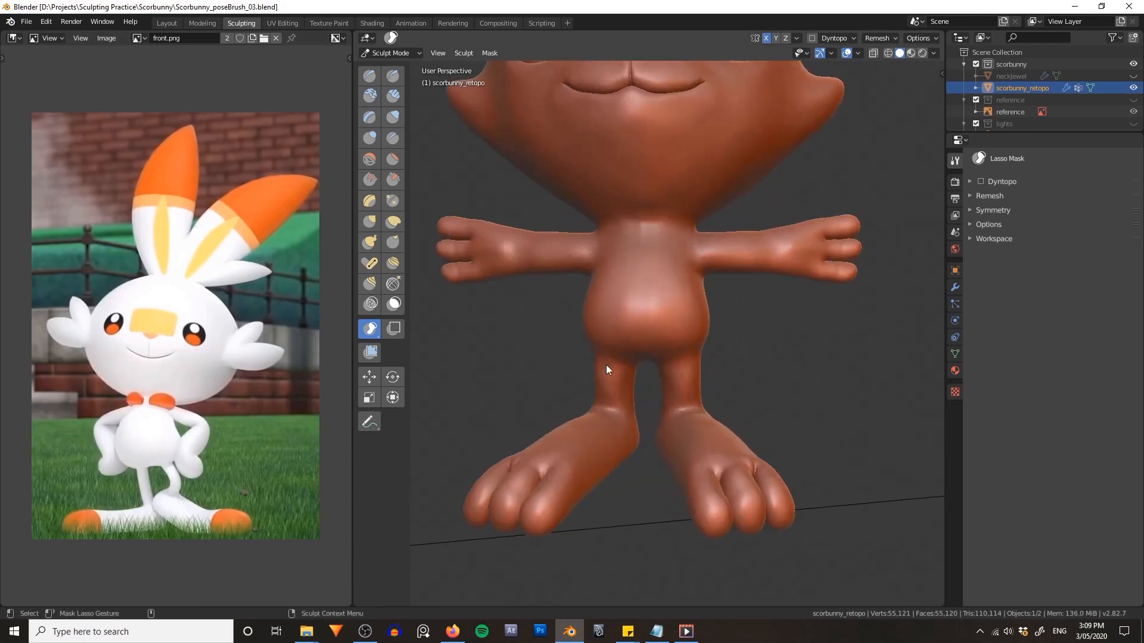
scroll(649, 320, "down", 2)
middle_click_drag(702, 250, 684, 325, "alt")
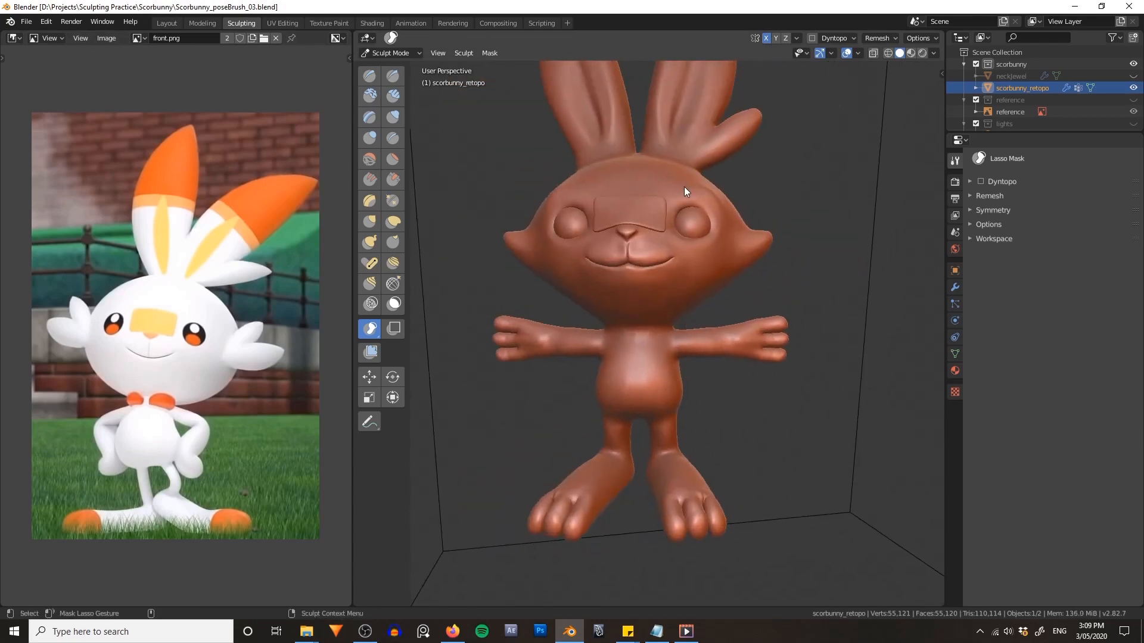
middle_click_drag(608, 381, 638, 280, "shift")
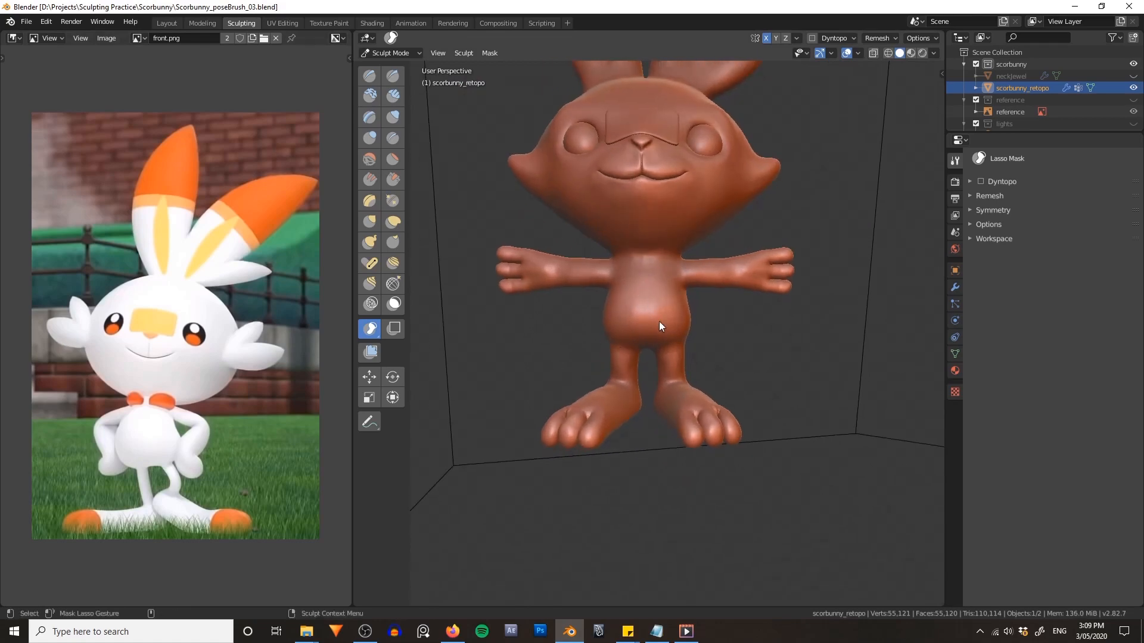
scroll(562, 337, "up", 3)
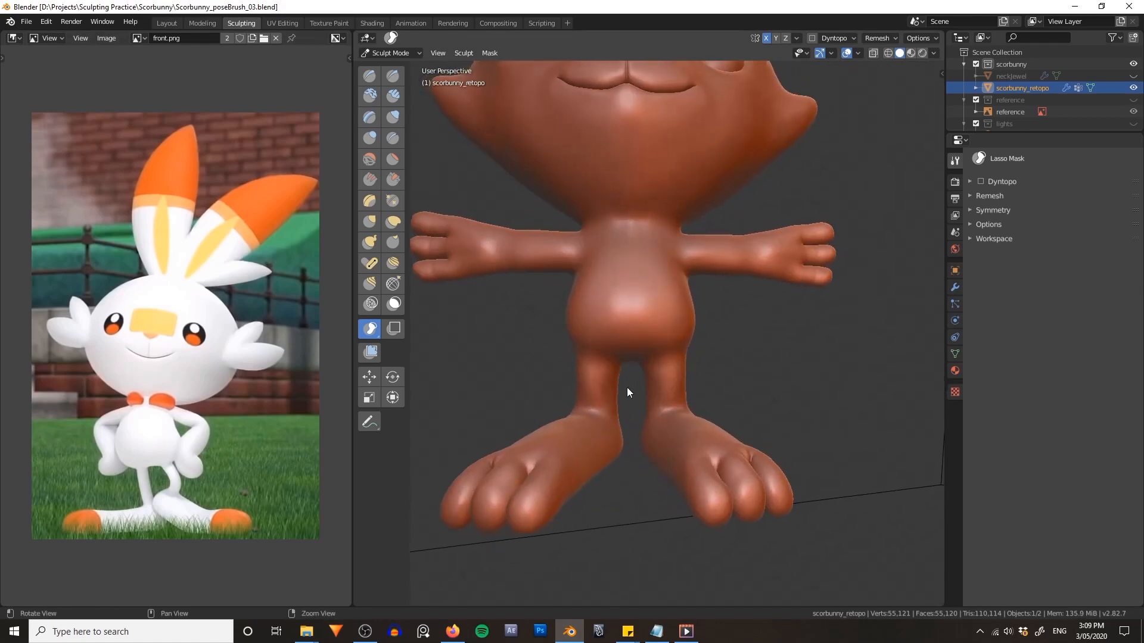
middle_click_drag(627, 387, 643, 371, "alt")
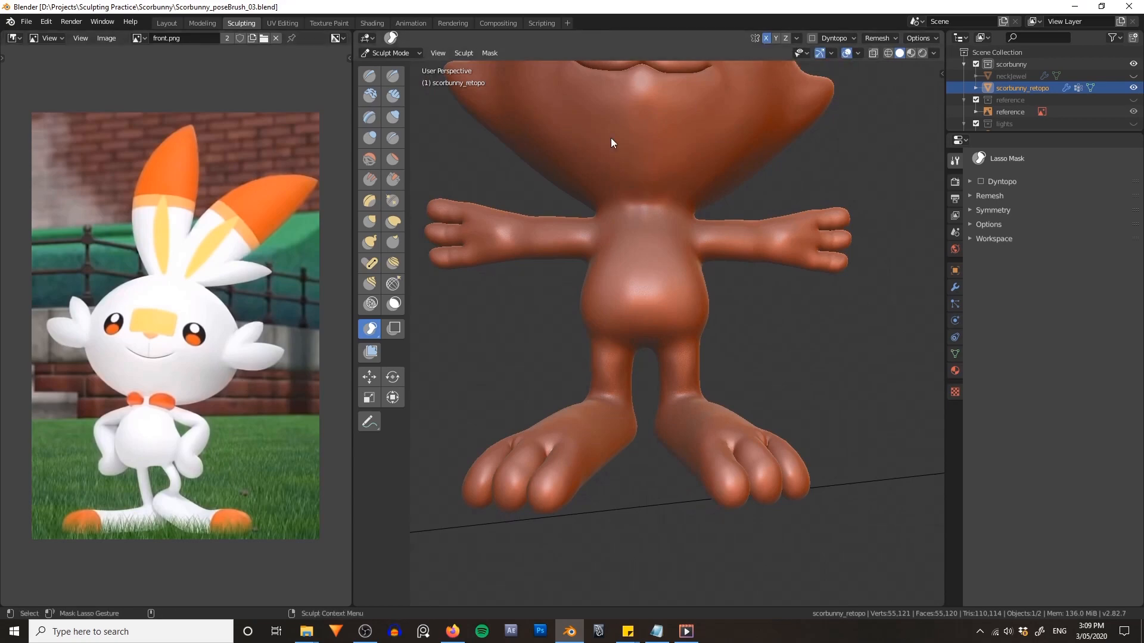
middle_click_drag(645, 323, 645, 392)
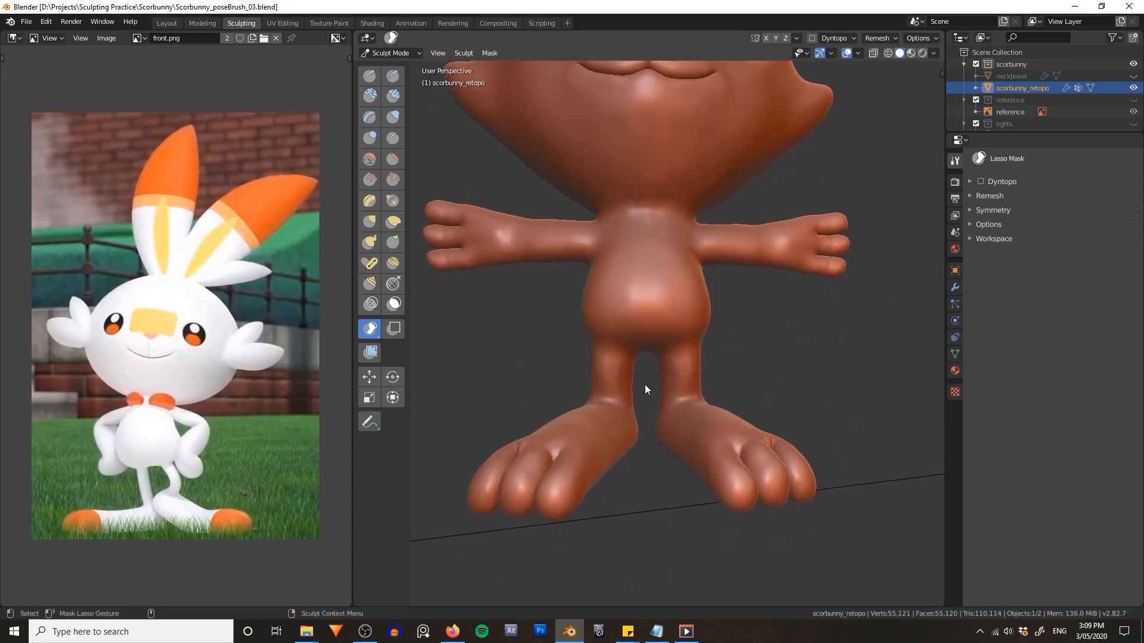
- Lasso-mask both legs and feet of the character up to the hips
mouse_move(620, 346)
left_mouse_down()
mouse_move(540, 354)
mouse_move(439, 509)
mouse_move(643, 571)
left_mouse_up()
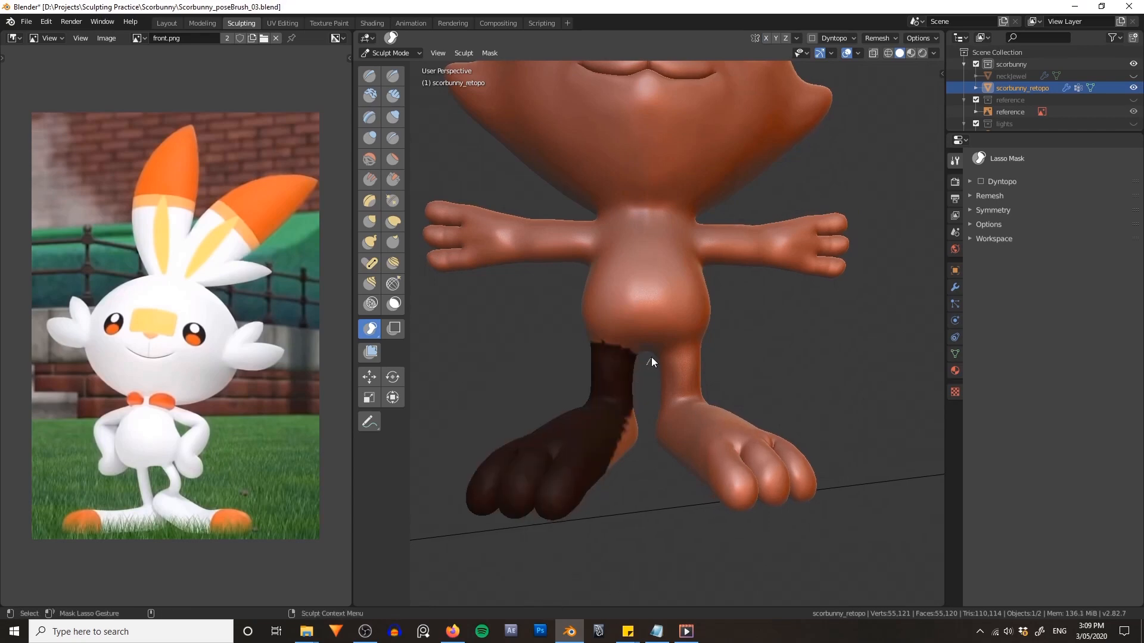
mouse_move(651, 356)
left_mouse_down()
mouse_move(669, 341)
mouse_move(824, 360)
mouse_move(653, 570)
mouse_move(426, 485)
mouse_move(502, 376)
mouse_move(566, 358)
left_mouse_up()
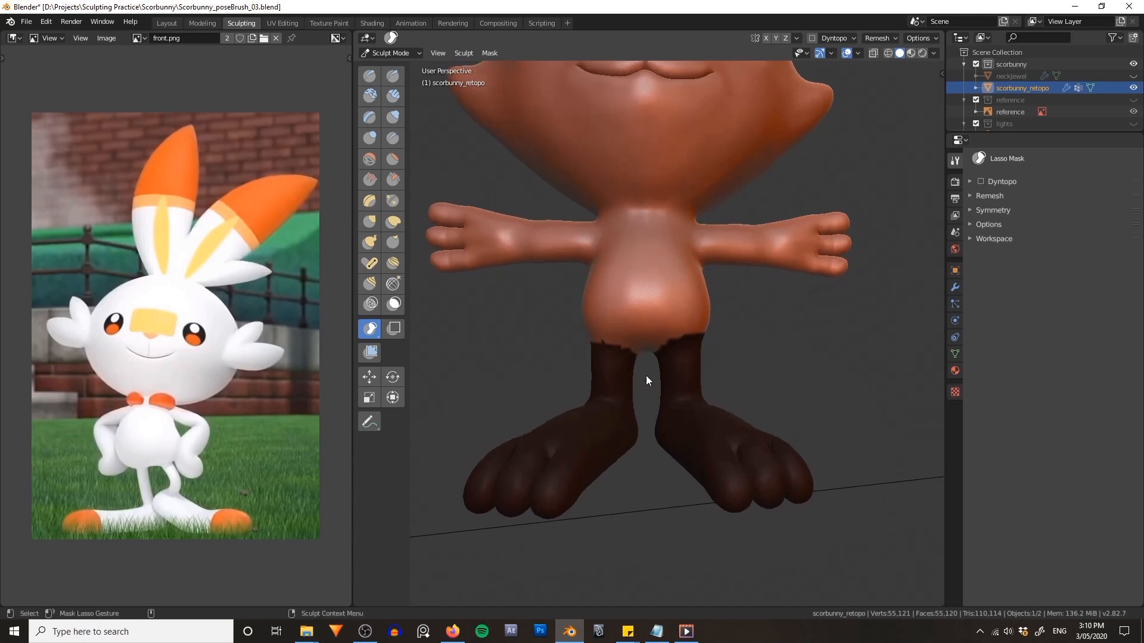
left_click_drag(590, 337, 595, 401)
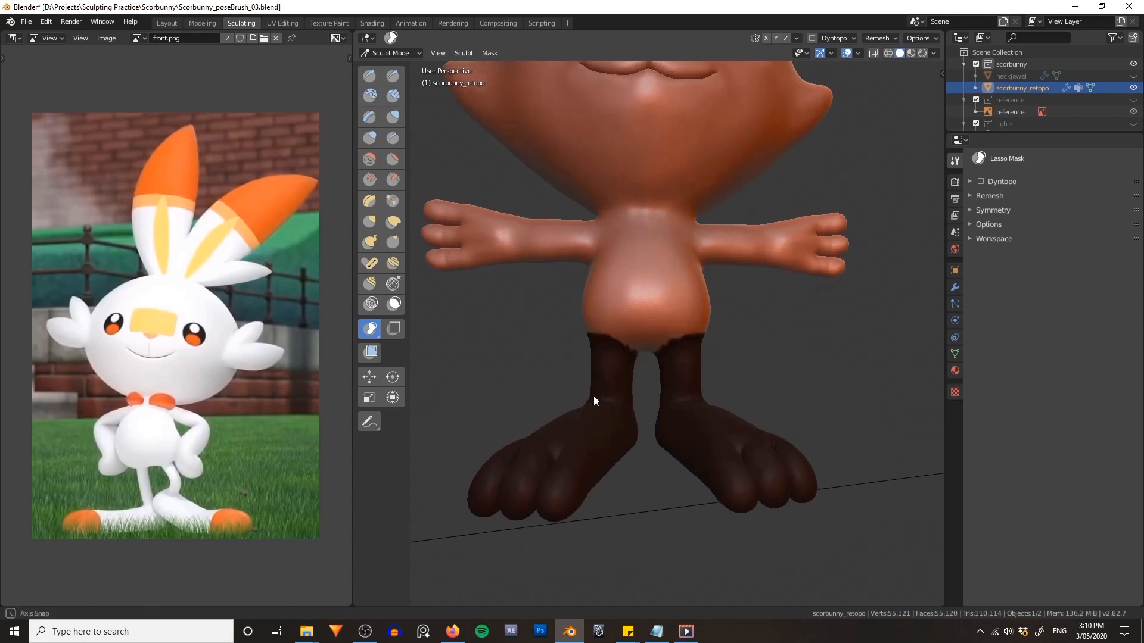
- Check the leg mask from behind and smooth its jagged edge around the hips
mouse_move(595, 401)
middle_mouse_down()
mouse_move(850, 395)
mouse_move(773, 370)
middle_mouse_up()
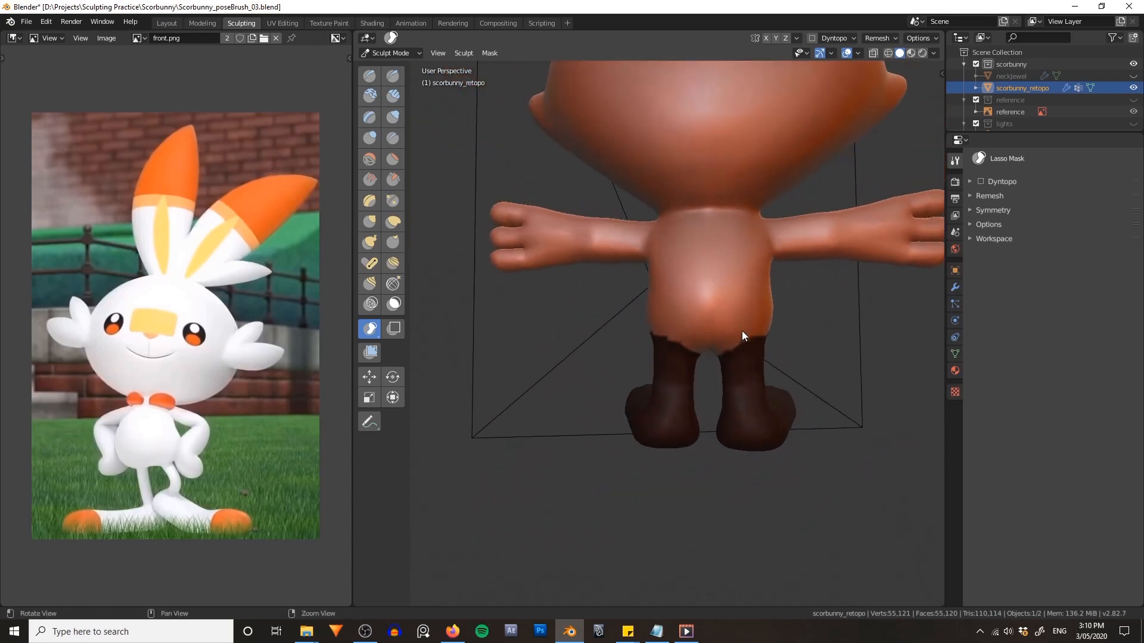
middle_click_drag(742, 331, 596, 324)
middle_click_drag(746, 317, 496, 88)
left_click(490, 52)
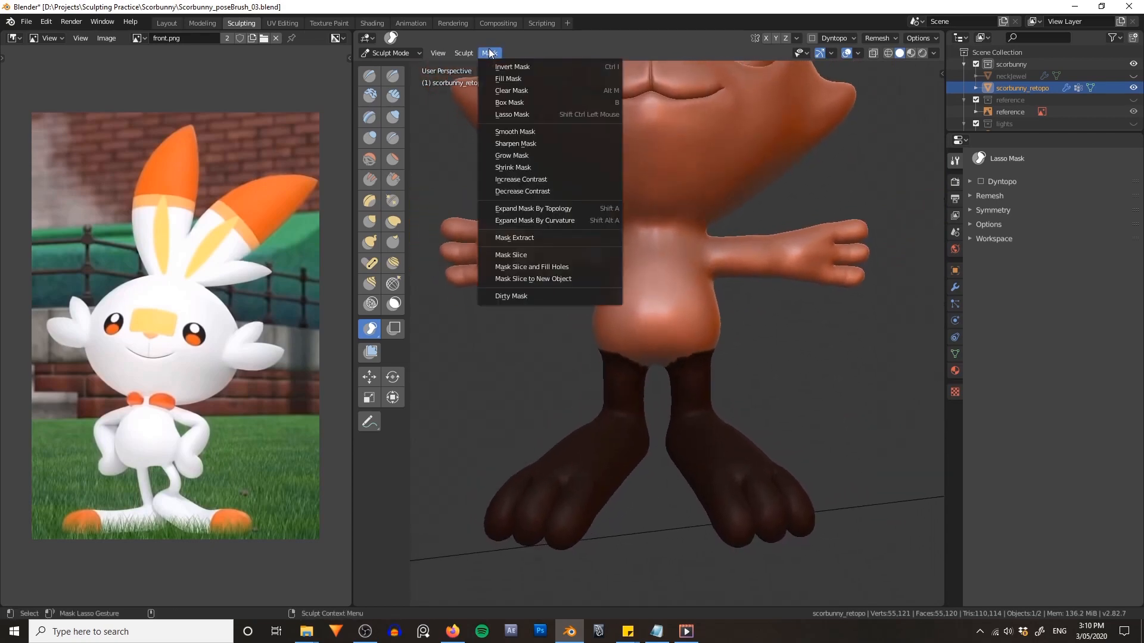
middle_click_drag(660, 276, 665, 298)
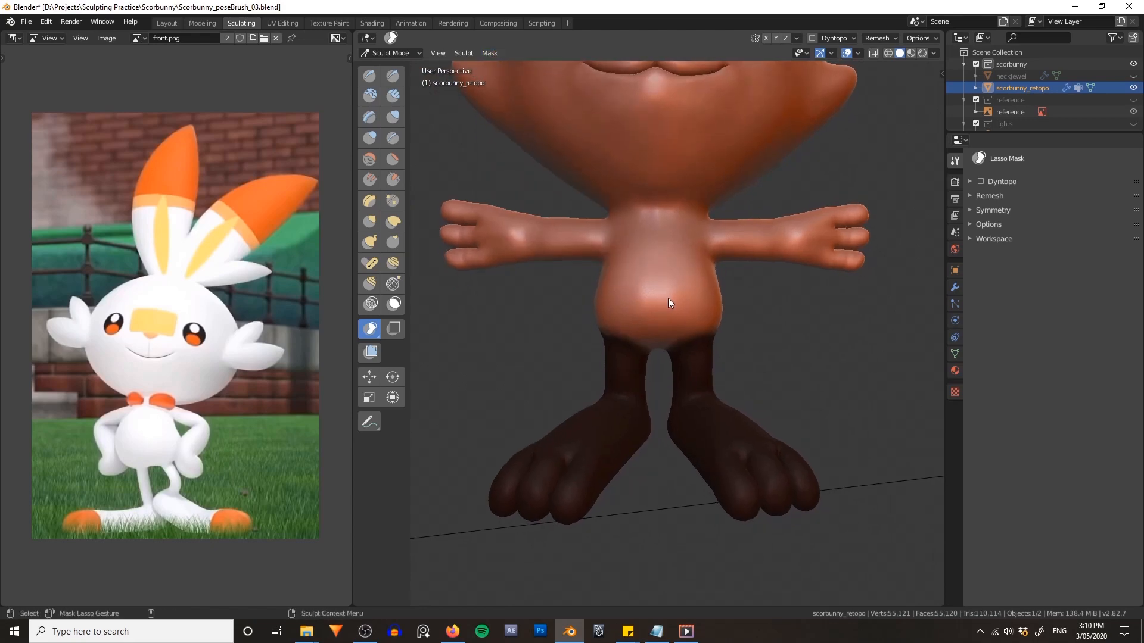
- Smooth the leg mask's border around the hips again and activate the Rotate tool
key("a")
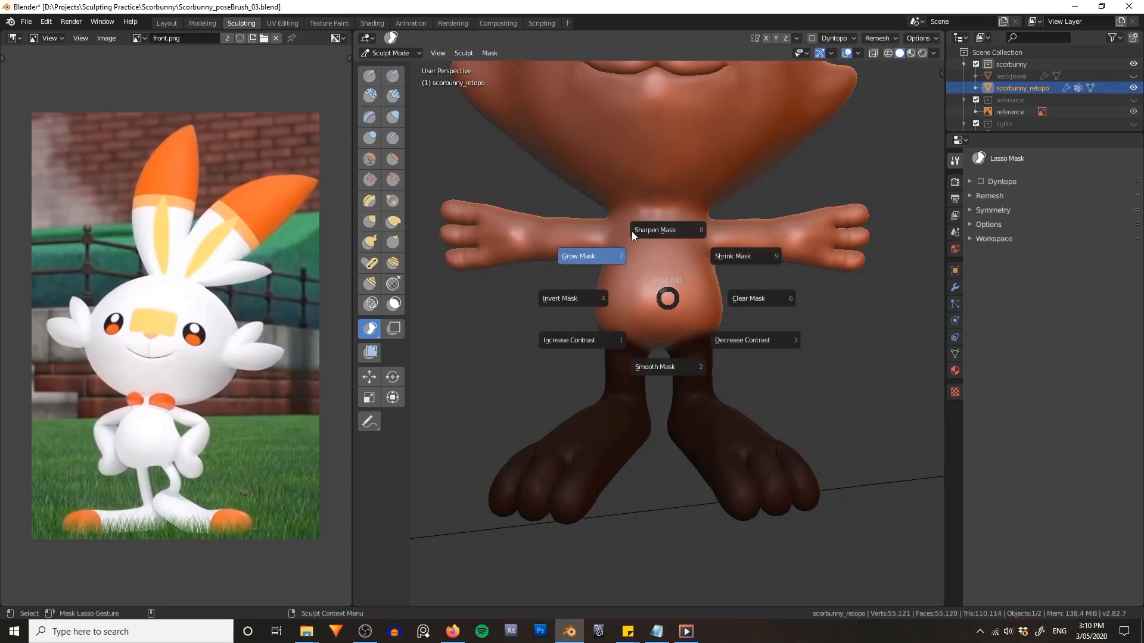
left_click(671, 374)
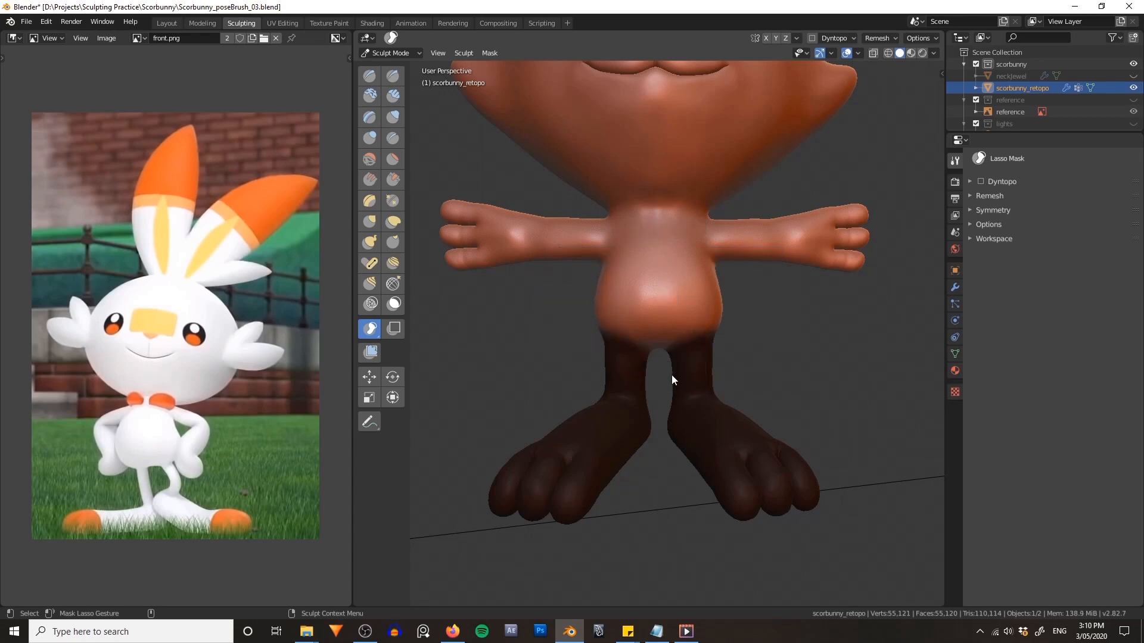
middle_click_drag(680, 420, 737, 372)
left_click(401, 377)
left_click_drag(752, 344, 765, 368)
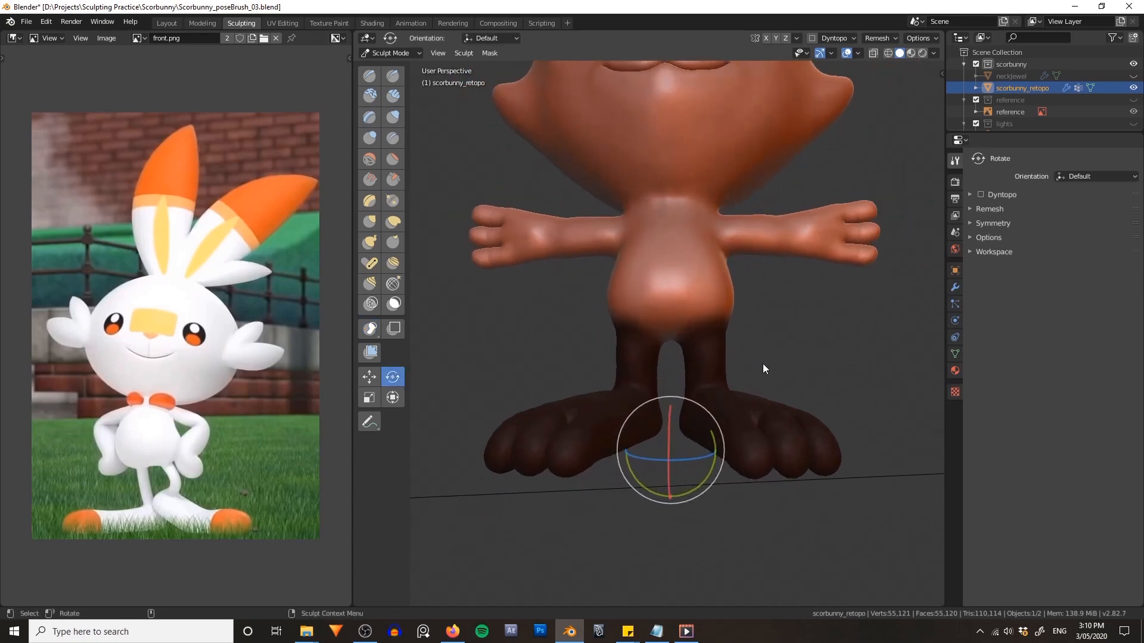
- Set the sculpt transform pivot to the mask border at the hips
middle_click_drag(742, 445, 833, 334)
scroll(708, 265, "up", 2)
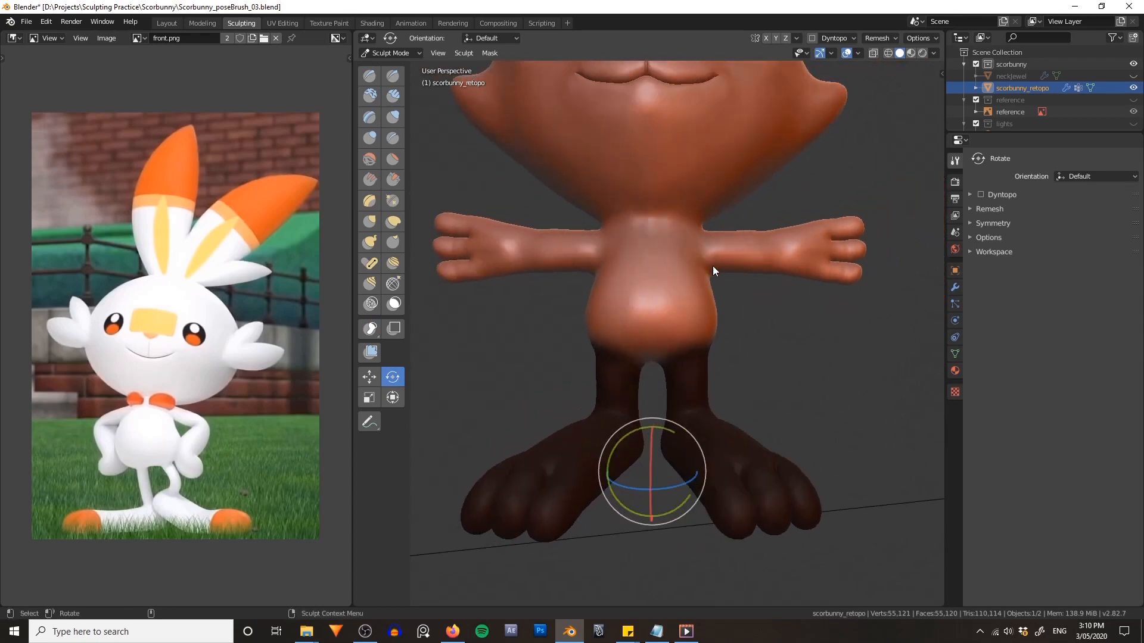
middle_click_drag(712, 266, 635, 364)
middle_click_drag(599, 274, 588, 240)
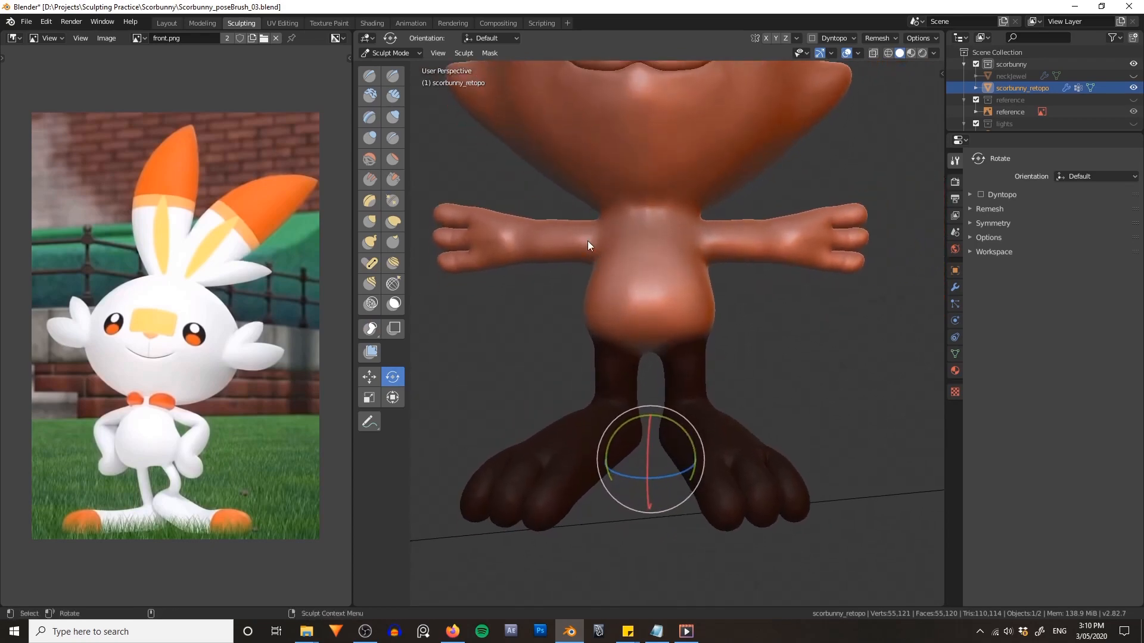
left_click(463, 52)
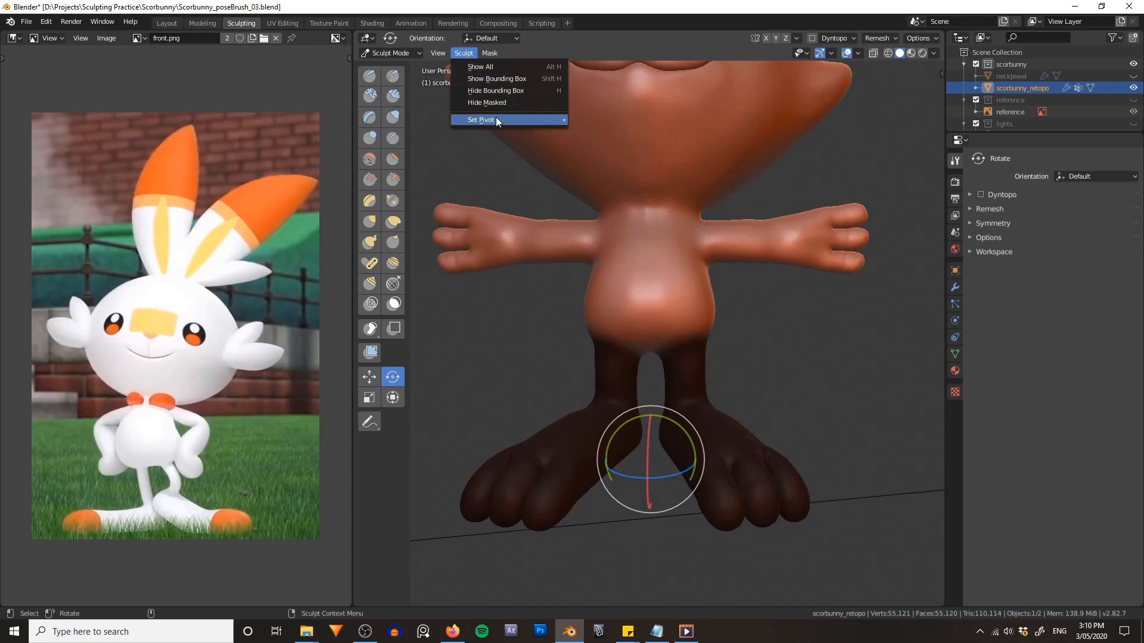
mouse_move(496, 121)
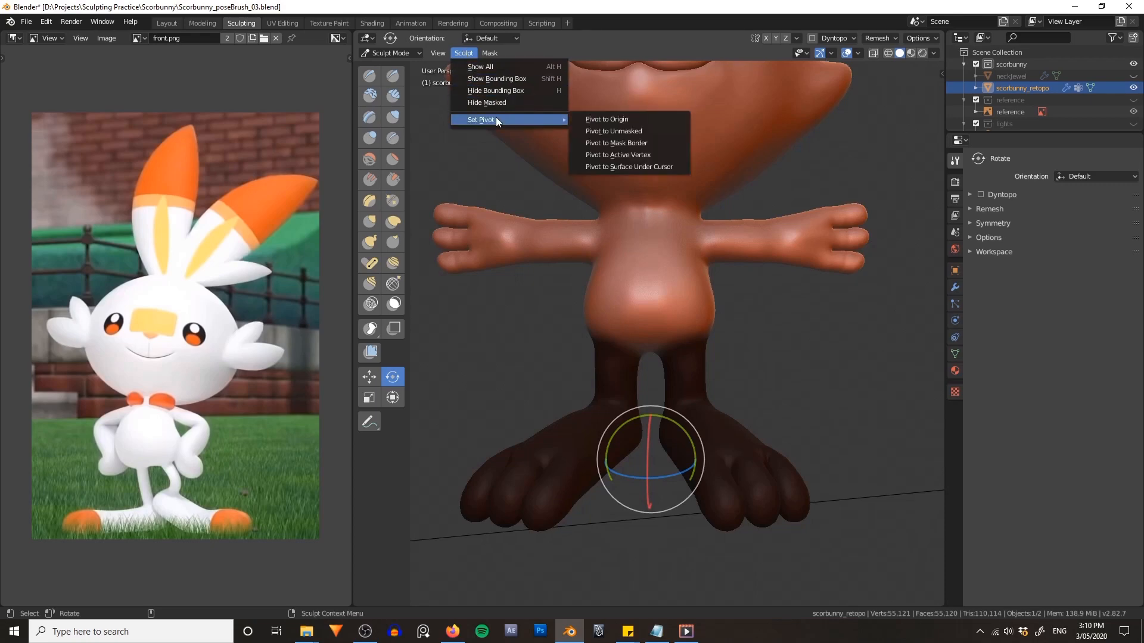
left_click(620, 145)
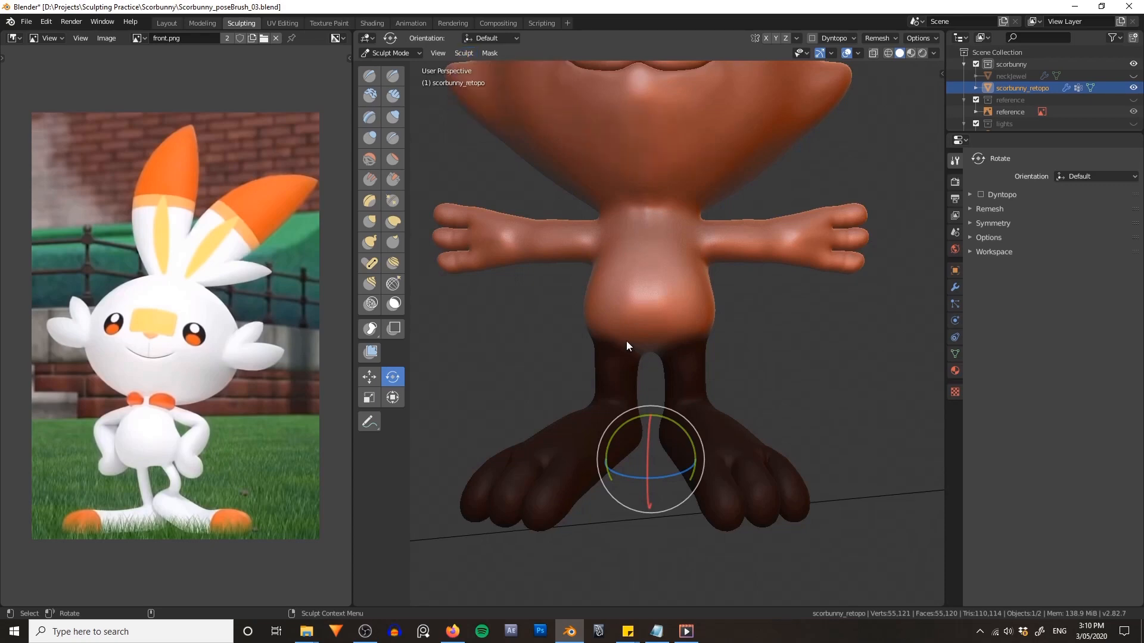
left_click(439, 53)
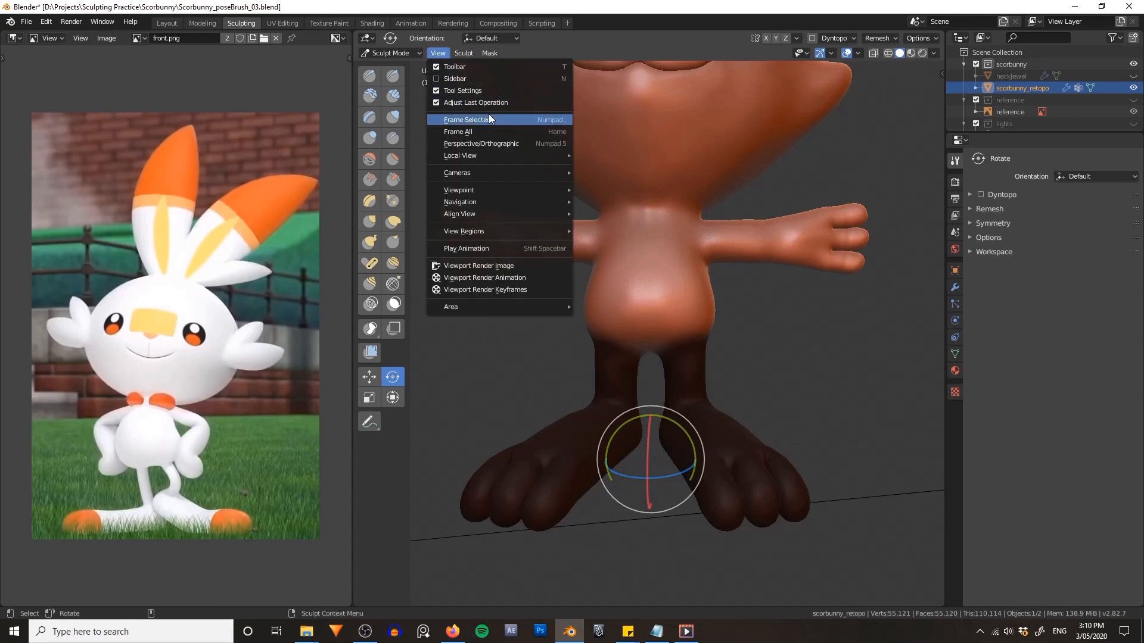
left_click(463, 53)
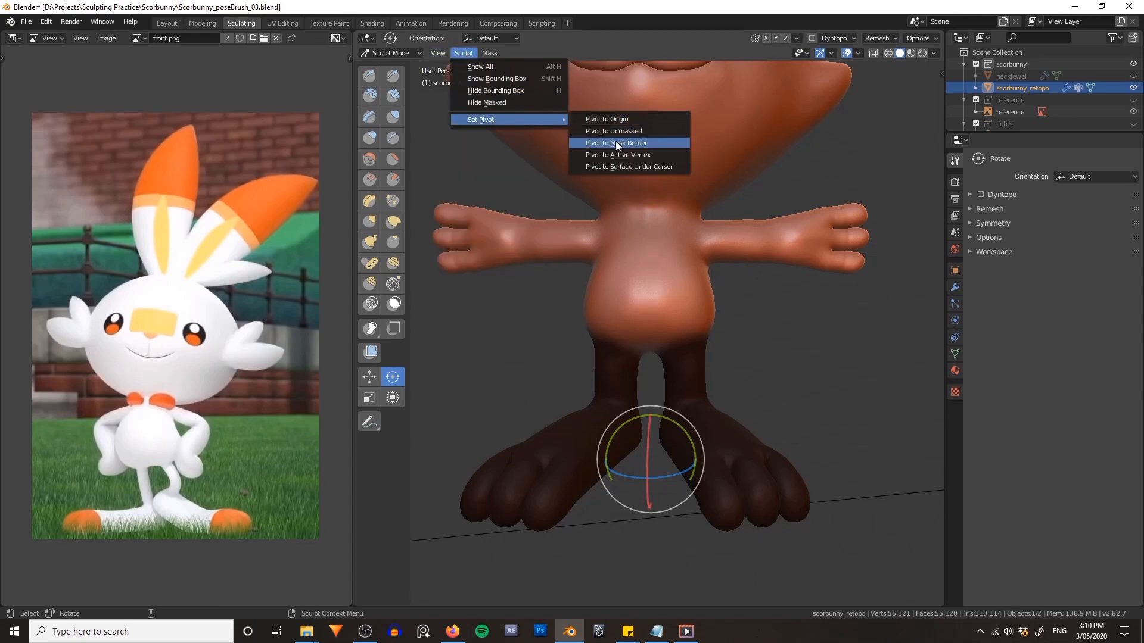
left_click(615, 142)
- Rotate the unmasked upper body about the hips in camera view, leaning it sideways, turning it and tilting it against the reference image
mouse_move(706, 307)
middle_mouse_down()
mouse_move(789, 335)
mouse_move(908, 339)
mouse_move(796, 316)
mouse_move(717, 323)
mouse_move(713, 303)
mouse_move(735, 302)
middle_mouse_up()
key("grave")
left_click(691, 333)
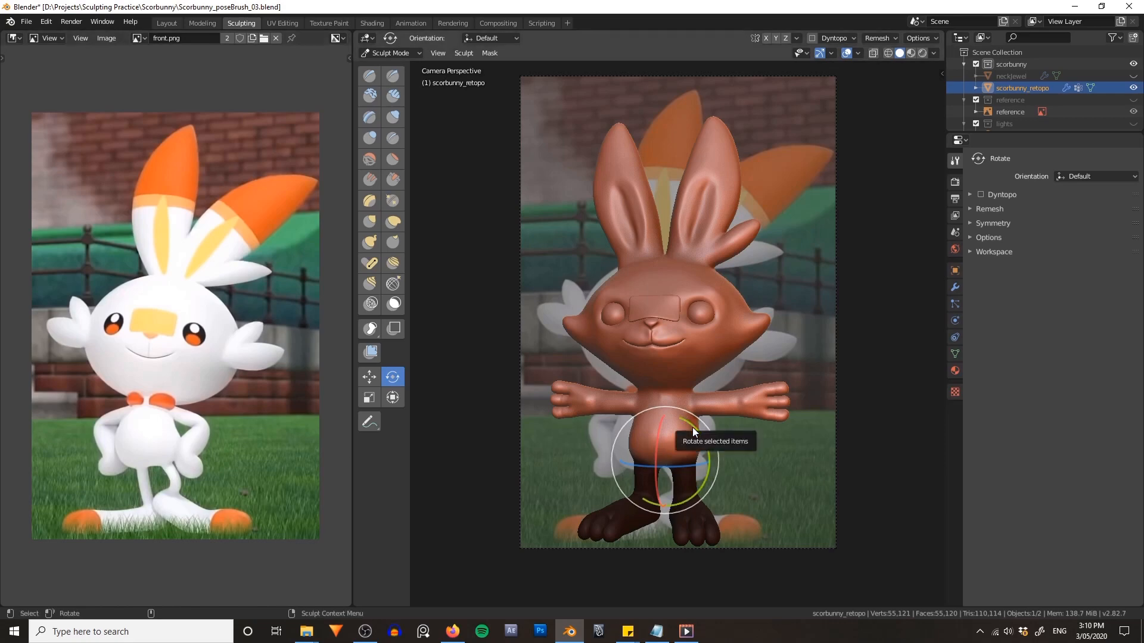
left_click_drag(692, 425, 680, 421)
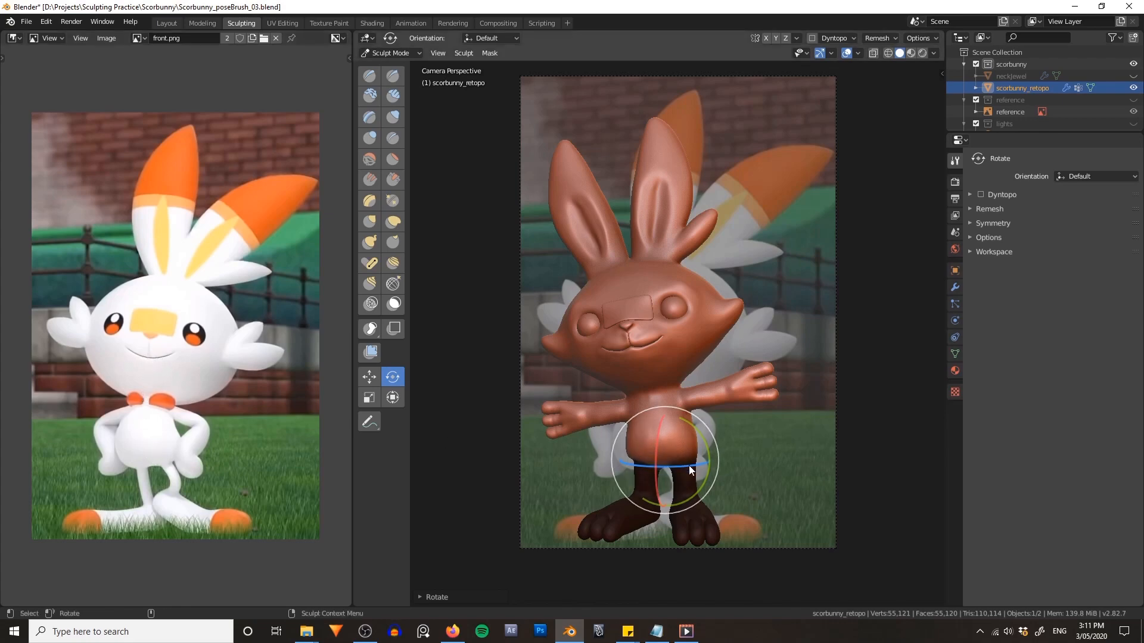
left_click_drag(688, 463, 638, 429)
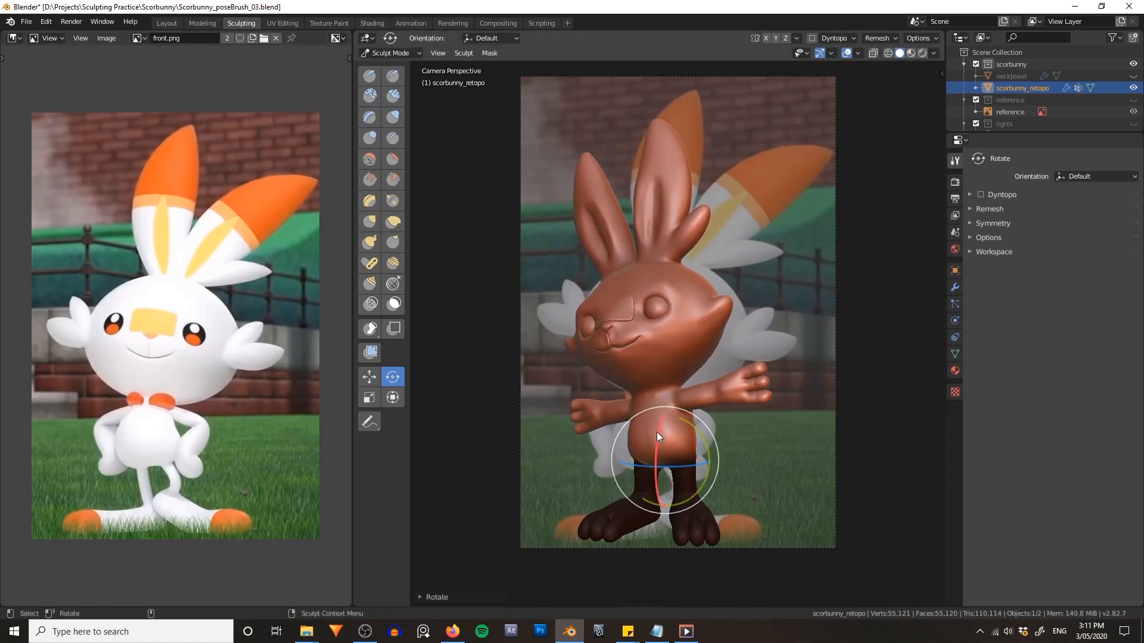
mouse_move(657, 432)
left_mouse_down()
mouse_move(662, 421)
mouse_move(690, 437)
mouse_move(676, 447)
mouse_move(697, 433)
mouse_move(660, 430)
left_mouse_up()
- Shift the unmasked upper body relative to the legs with the Move tool and undo the last shift
key("grave")
left_click(685, 406)
middle_click_drag(795, 367, 649, 348)
left_click(369, 376)
left_click_drag(627, 345, 635, 342)
middle_click_drag(769, 331, 722, 343)
middle_click_drag(648, 377, 618, 355)
left_click_drag(617, 355, 591, 357)
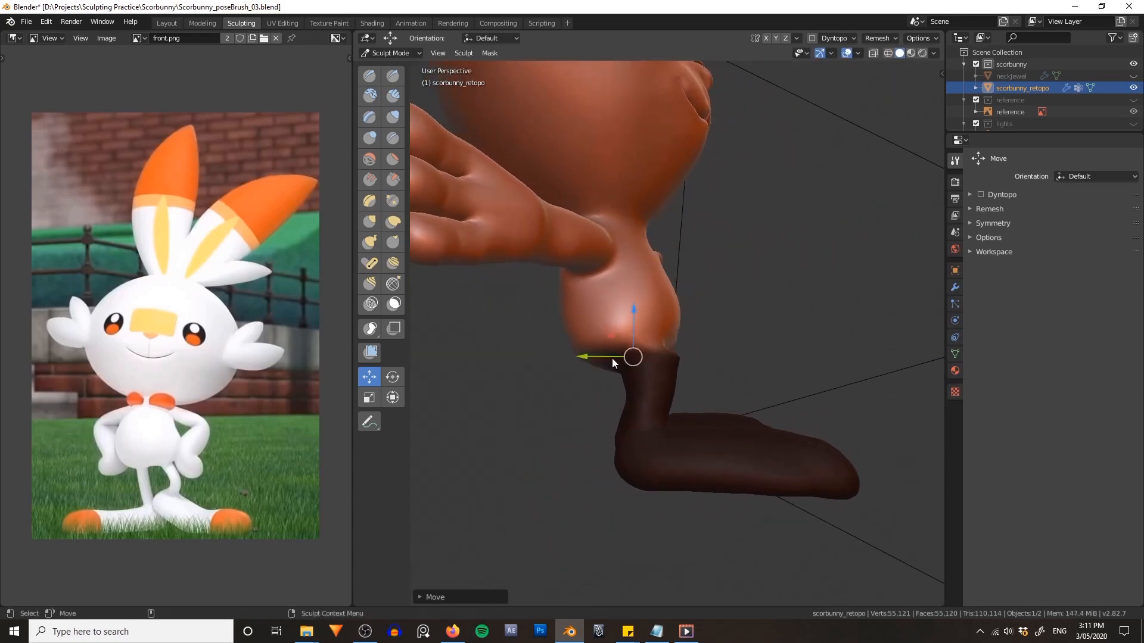
middle_click_drag(735, 311, 766, 325)
key("ctrl+z")
- Rotate the unmasked upper body about the hips from the side to adjust its forward and backward lean
left_click(394, 377)
left_click_drag(666, 346, 691, 331)
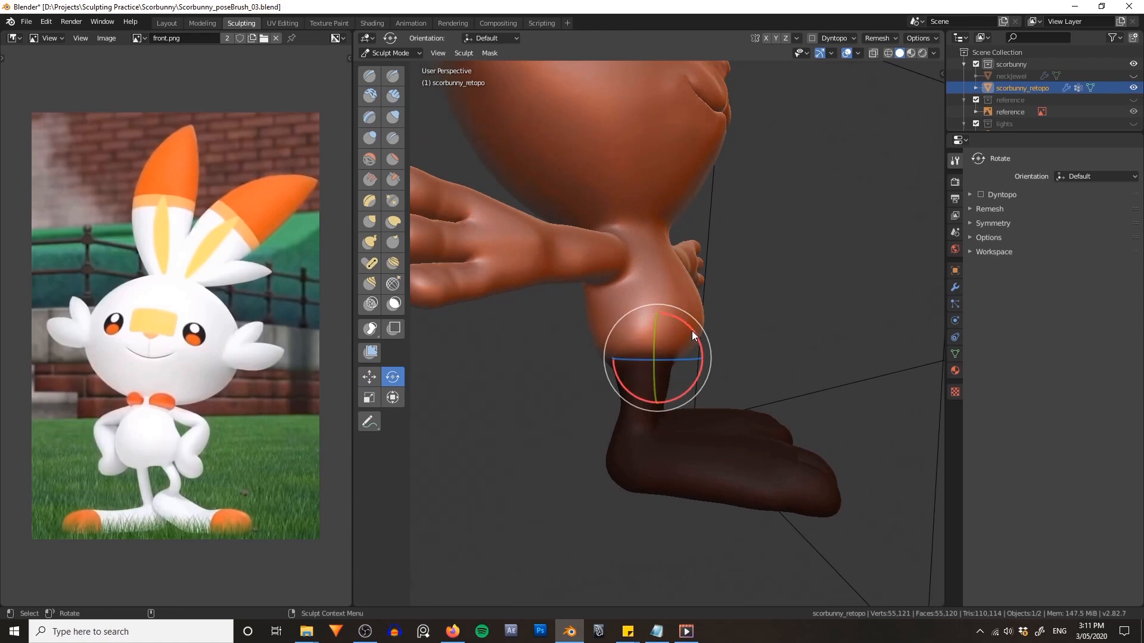
middle_click_drag(692, 330, 766, 280)
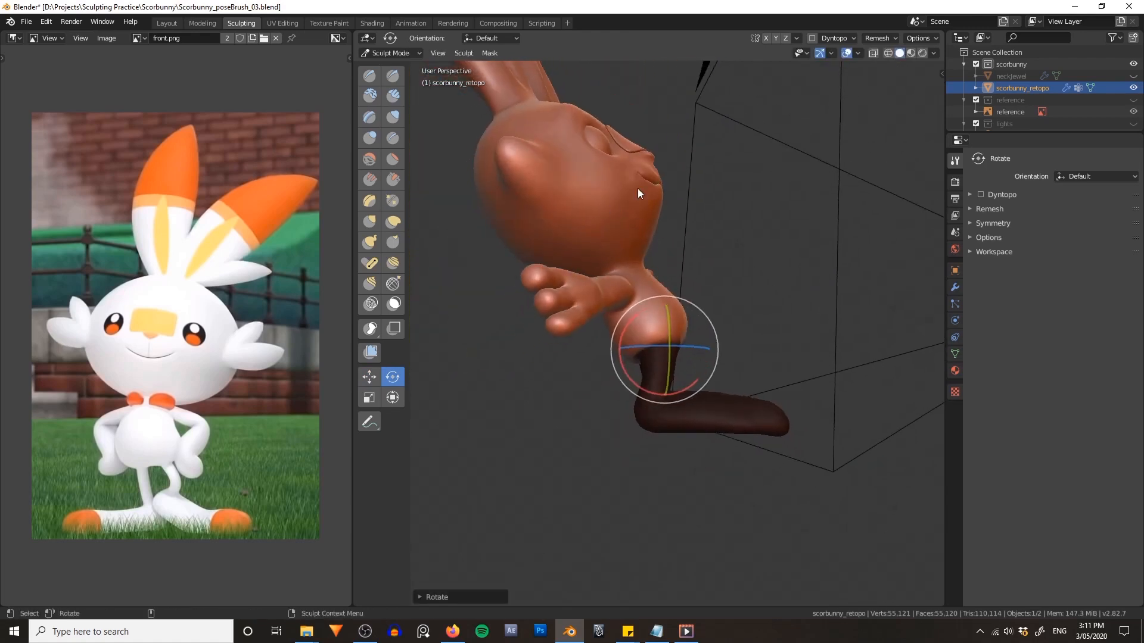
middle_click_drag(669, 209, 702, 334)
middle_click_drag(721, 386, 664, 277)
scroll(702, 244, "down", 1)
scroll(724, 252, "up", 2)
- Activate the Grab brush with a radius of 264 px for the crease at the back of the hips
middle_click_drag(731, 220, 787, 248)
middle_click_drag(715, 250, 429, 256)
scroll(564, 225, "up", 3)
left_click_drag(563, 225, 569, 230, "alt")
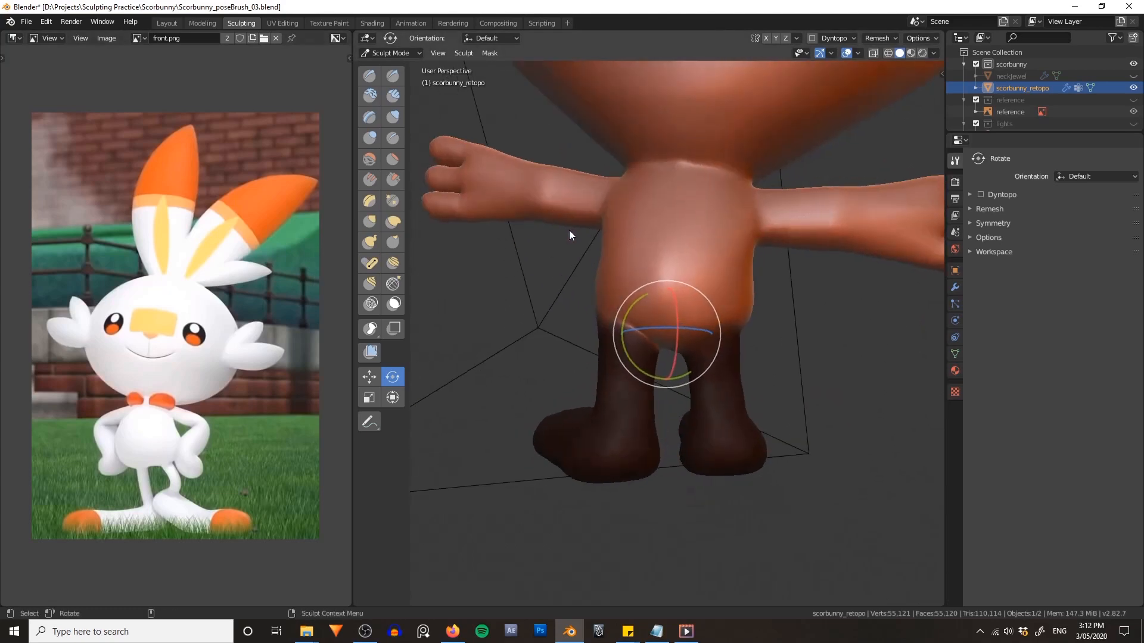
right_click_drag(570, 228, 591, 223, "alt")
key("ctrl+Tab")
left_click(592, 260)
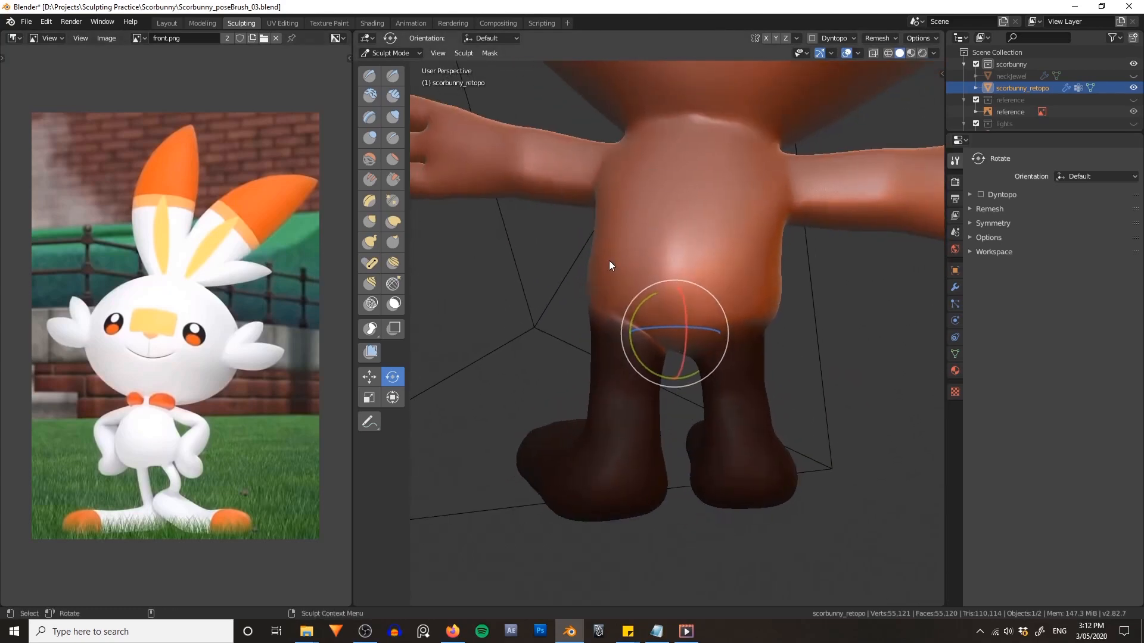
key("g")
scroll(614, 286, "up", 2)
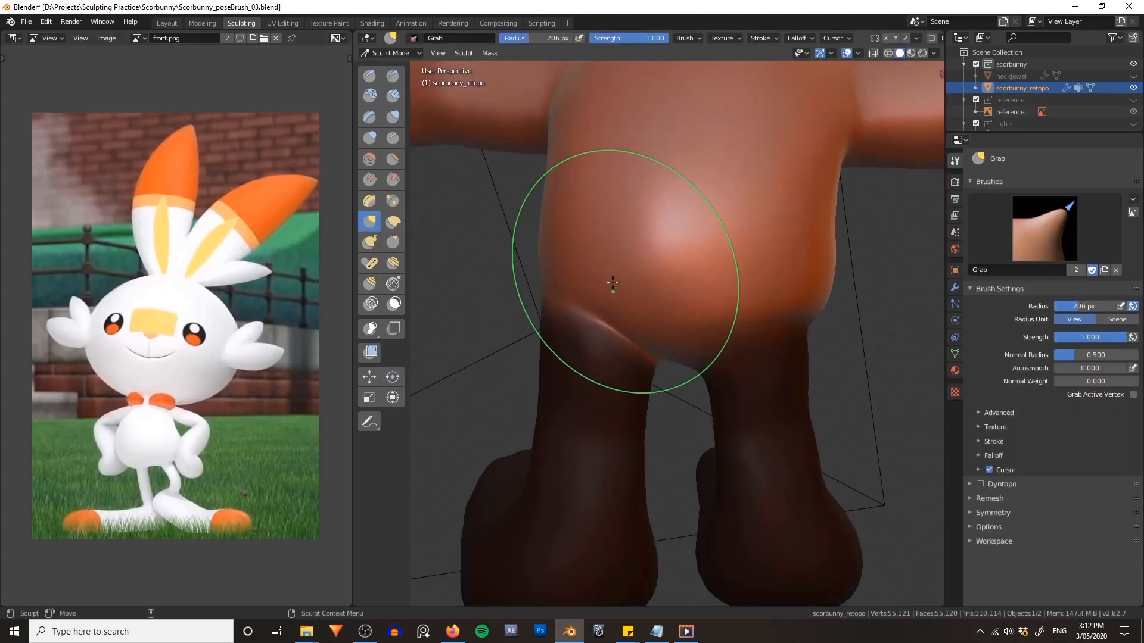
key("f")
left_click(602, 271)
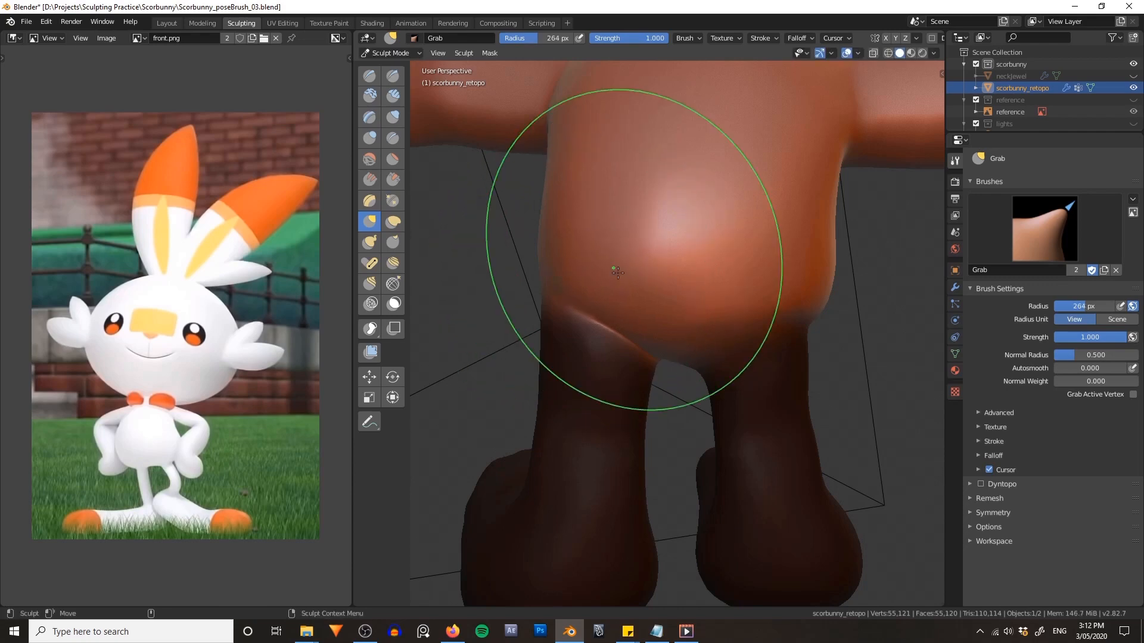
- Reshape the creased mask border between the buttocks and thighs with the Grab brush, using radii of 148, 226 and 204 px
scroll(620, 297, "down", 2)
key("f")
left_click(590, 324)
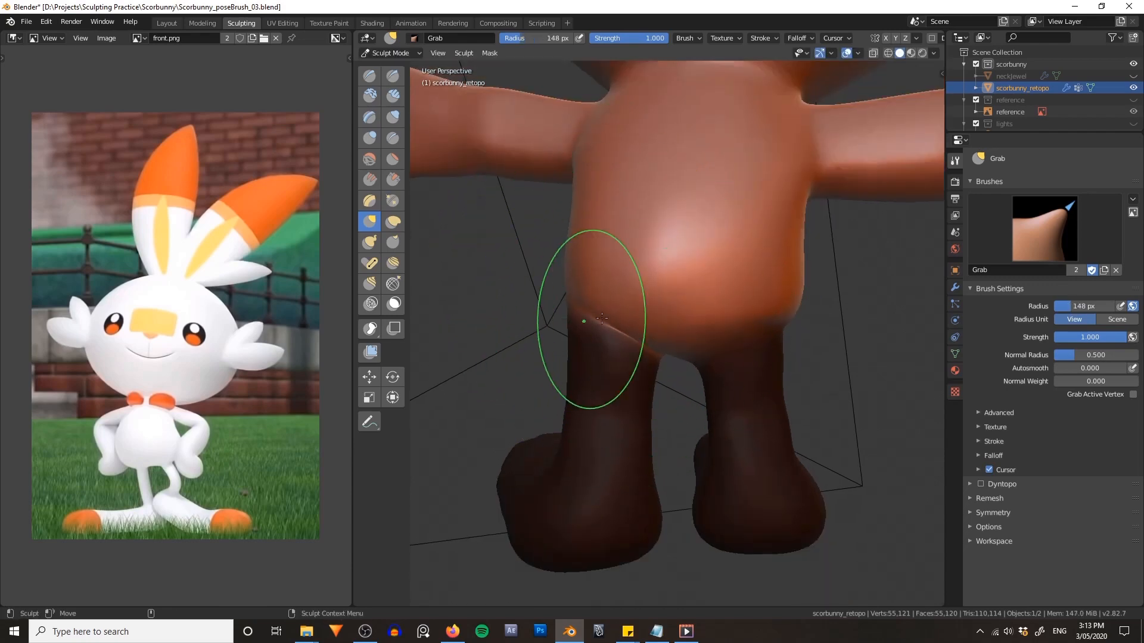
mouse_move(590, 324)
middle_mouse_down()
mouse_move(772, 331)
mouse_move(599, 349)
middle_mouse_up()
key("f")
left_click(778, 320)
middle_click_drag(684, 366, 644, 318)
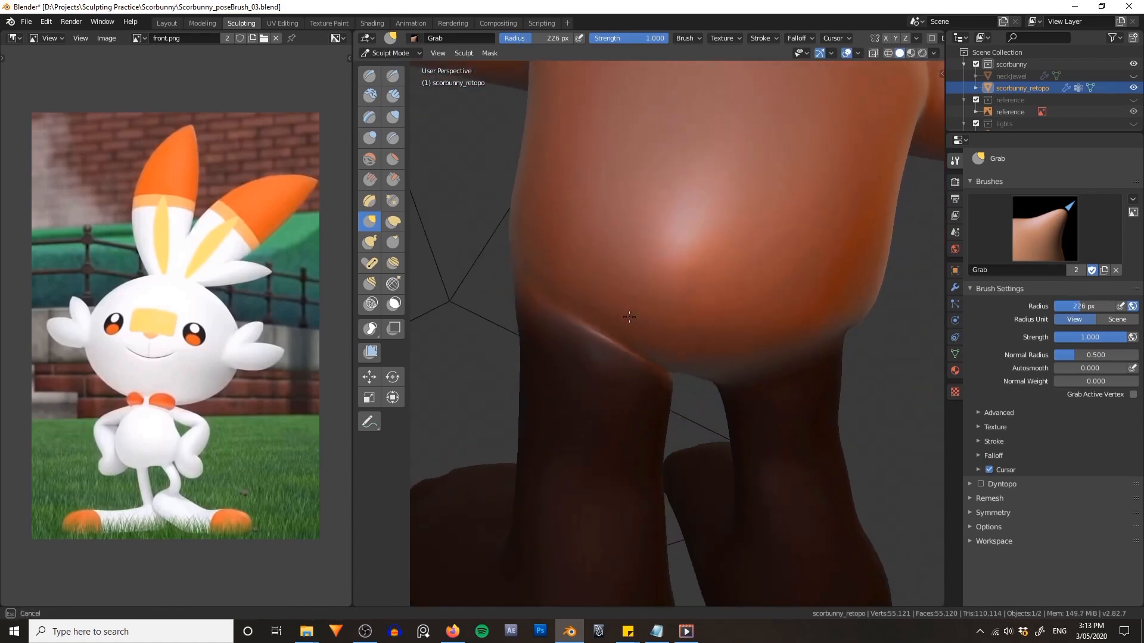
scroll(629, 317, "down", 4)
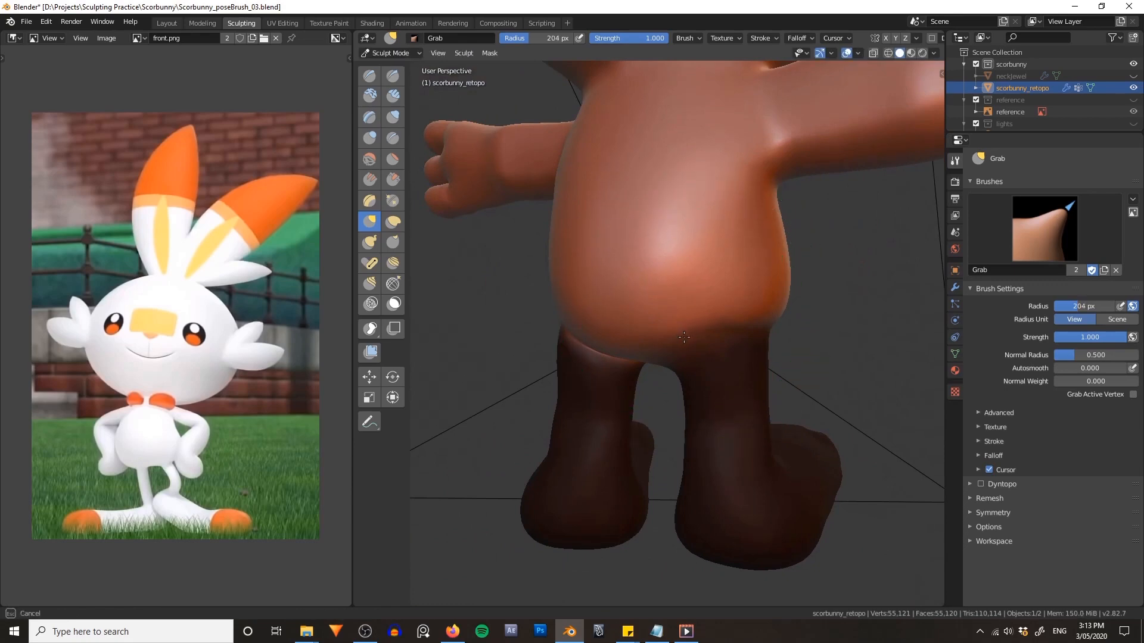
- Clear the mask from the legs and feet
key("alt+m")
mouse_move(694, 342)
middle_mouse_down()
mouse_move(725, 324)
mouse_move(733, 301)
middle_mouse_up()
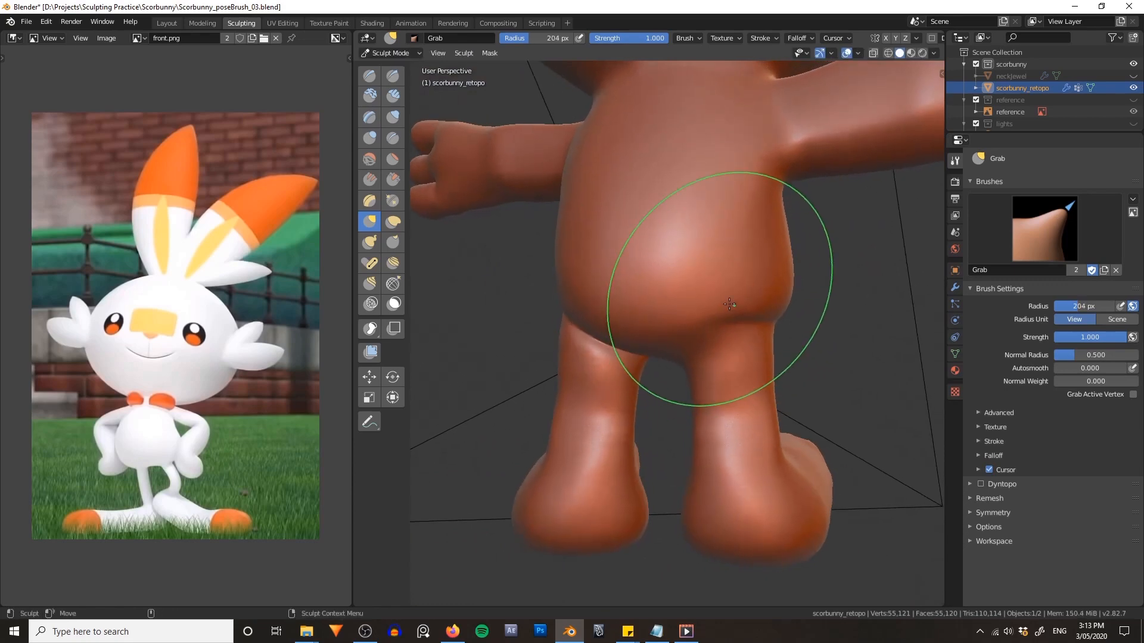
key("a")
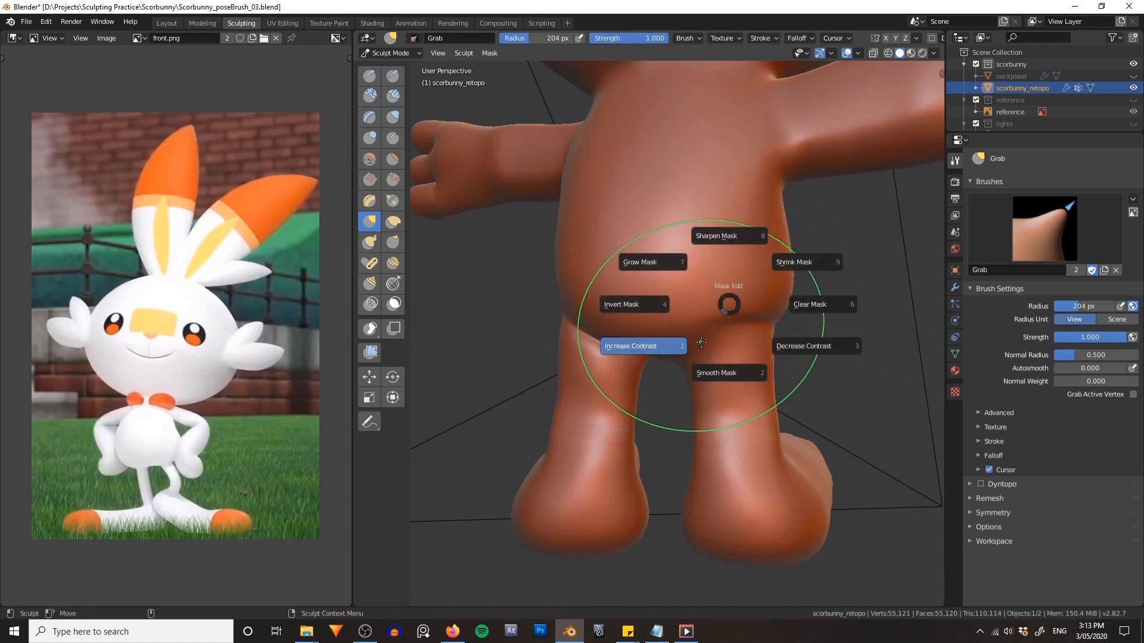
key("Escape")
- Adjust the lower edge of the buttocks with the Grab brush at a 141 px radius and undo the last stroke
mouse_move(709, 313)
middle_mouse_down()
mouse_move(725, 318)
mouse_move(691, 311)
middle_mouse_up()
key("f")
left_click(716, 317)
key("f")
left_click(695, 333)
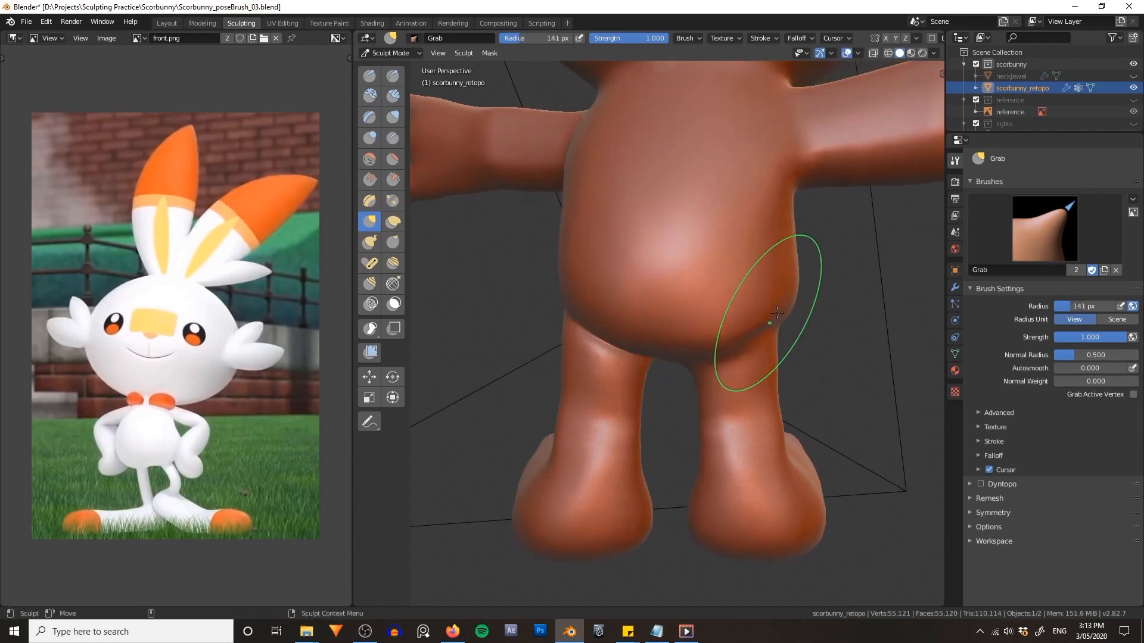
key("ctrl+z")
- Refine the transition from hip to thigh from the side with the Grab brush, using radii of 240 and 150 px
mouse_move(777, 309)
middle_mouse_down()
mouse_move(761, 295)
mouse_move(702, 344)
mouse_move(658, 332)
mouse_move(765, 355)
mouse_move(736, 359)
middle_mouse_up()
key("f")
left_click(772, 297)
key("f")
left_click(882, 332)
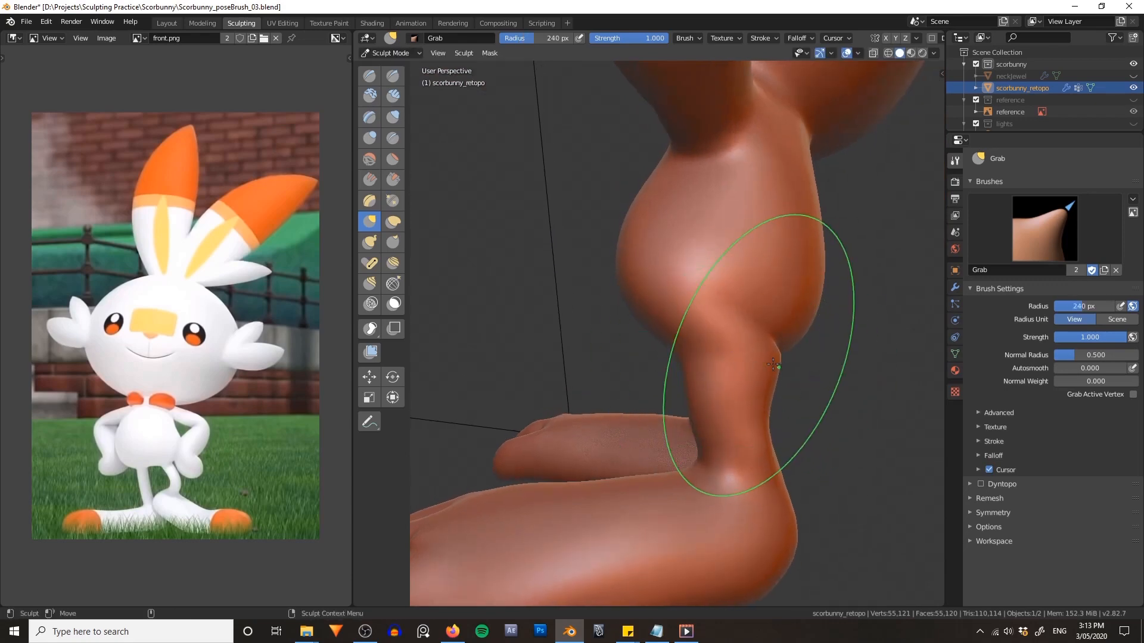
left_click_drag(772, 364, 763, 367)
mouse_move(740, 376)
middle_mouse_down()
mouse_move(724, 360)
mouse_move(755, 328)
middle_mouse_up()
key("f")
left_click(833, 334)
left_click_drag(755, 327, 755, 319)
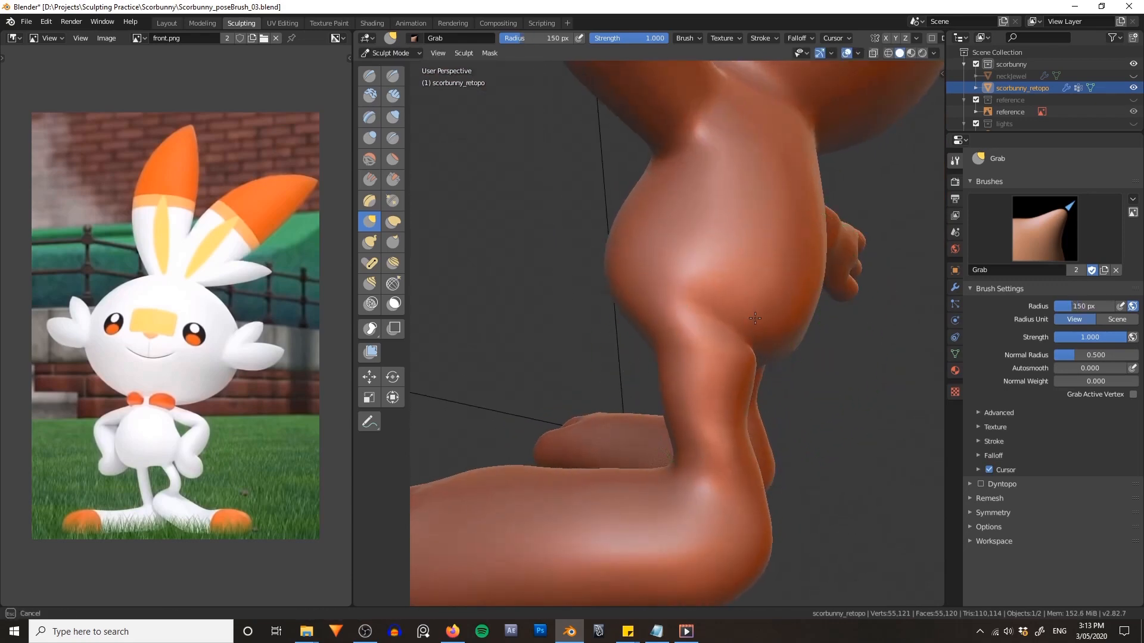
- Switch to the Clay brush, set its strength to 0.475 and even out the hip and upper-thigh surfaces on both sides
key("c")
mouse_move(728, 331)
middle_mouse_down()
mouse_move(715, 345)
mouse_move(724, 344)
mouse_move(701, 302)
middle_mouse_up()
right_click(694, 290)
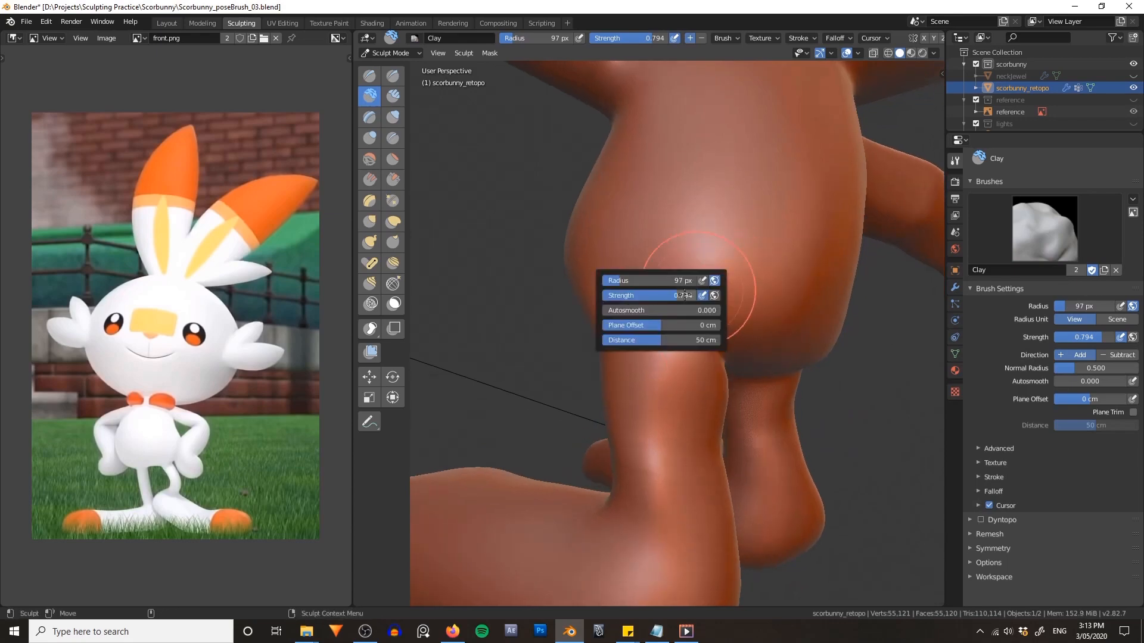
left_click_drag(654, 294, 632, 295)
mouse_move(697, 196)
middle_mouse_down()
mouse_move(685, 270)
mouse_move(737, 301)
middle_mouse_up()
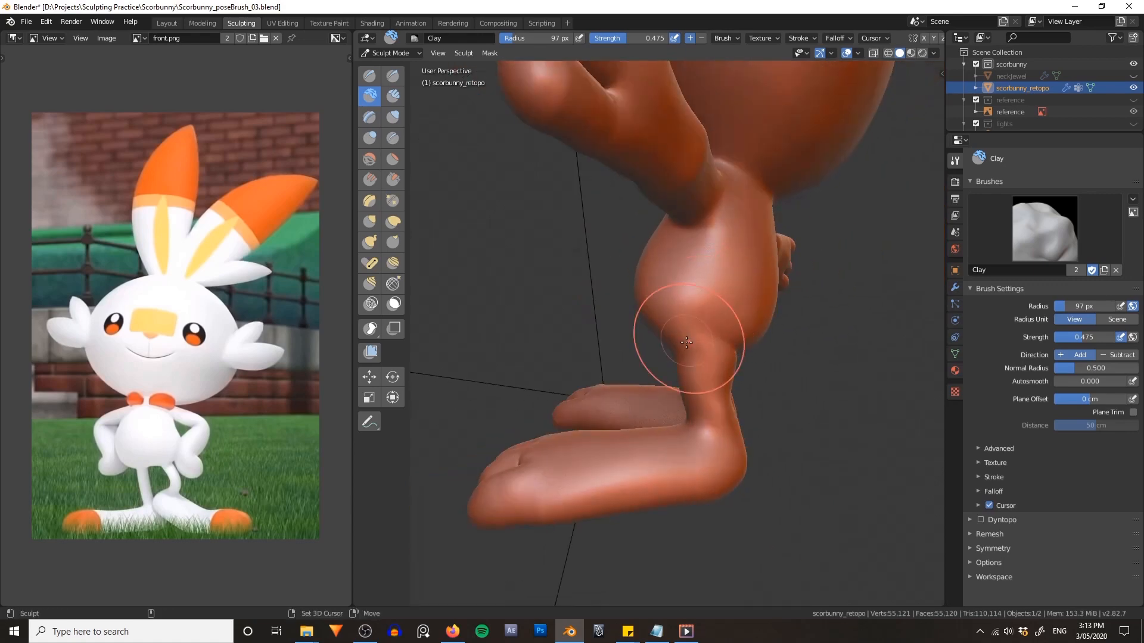
middle_click_drag(687, 342, 788, 295)
scroll(788, 295, "up", 3)
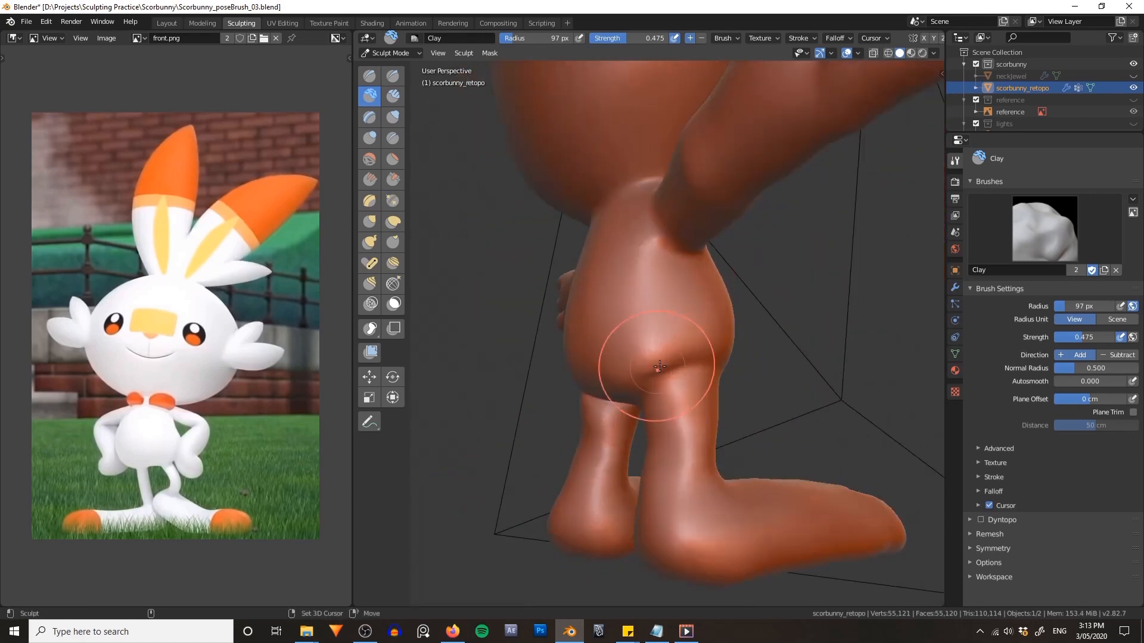
- Compare the torso with the reference pose and lasso-mask the lower belly, hips and upper thighs
middle_click_drag(640, 366, 714, 349)
middle_click_drag(742, 225, 723, 115)
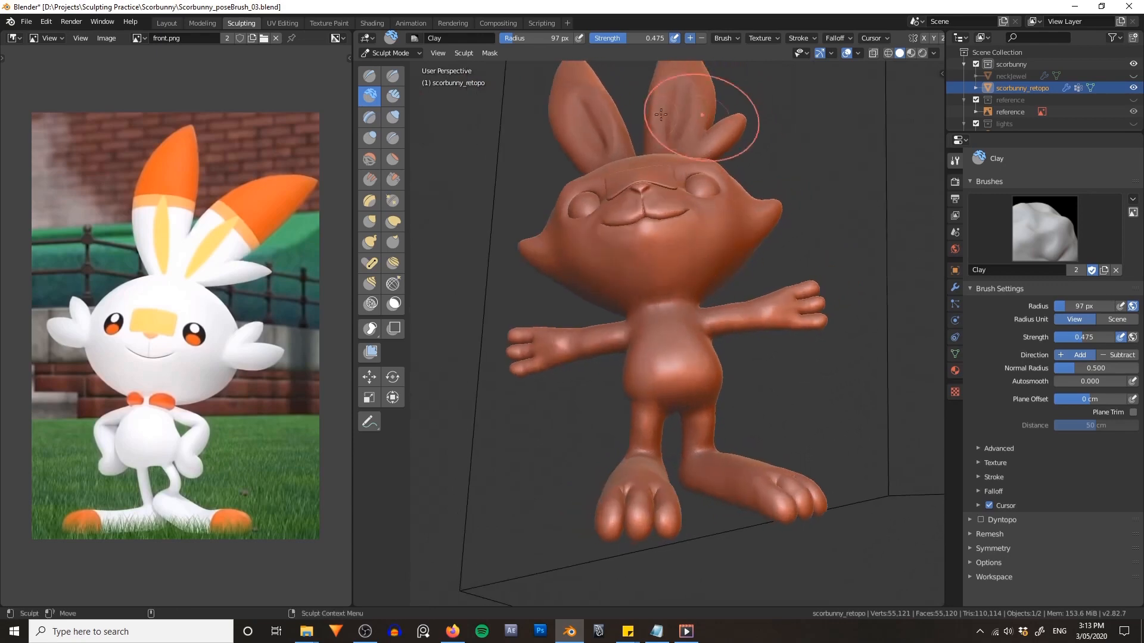
middle_click_drag(722, 256, 572, 262)
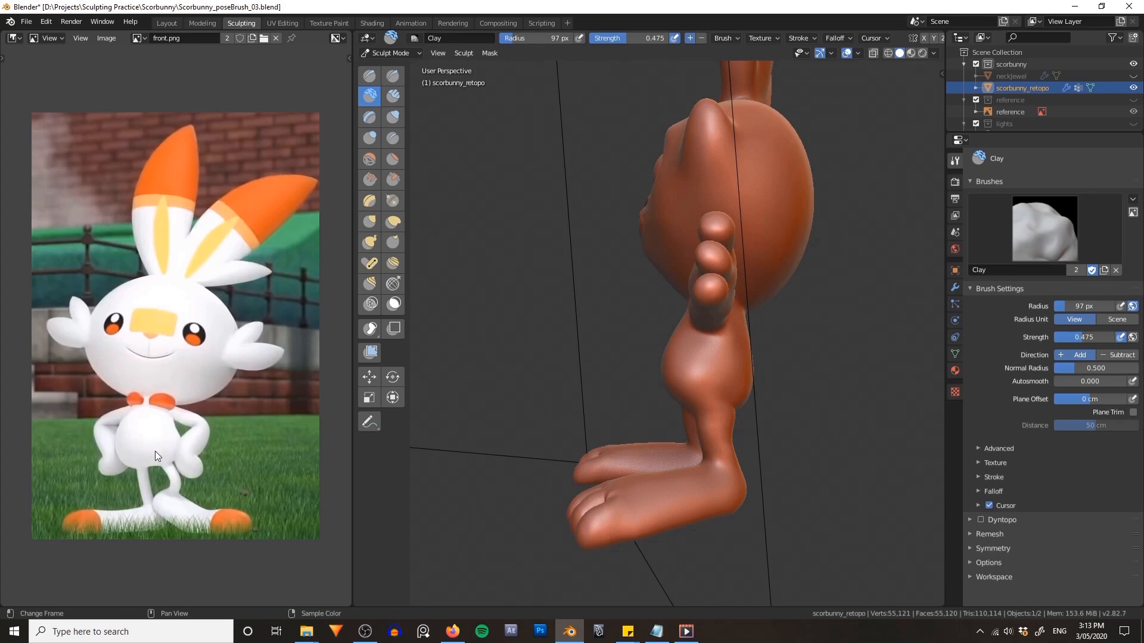
mouse_move(625, 358)
middle_mouse_down()
mouse_move(781, 359)
mouse_move(773, 365)
middle_mouse_up()
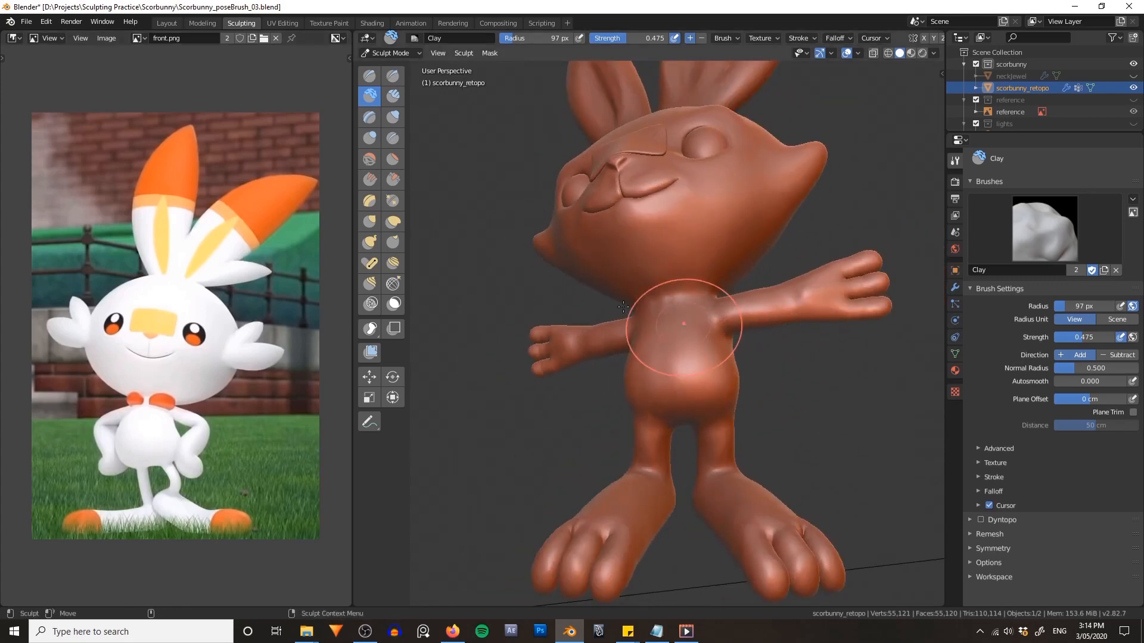
left_click(370, 330)
left_click_drag(735, 359, 665, 400)
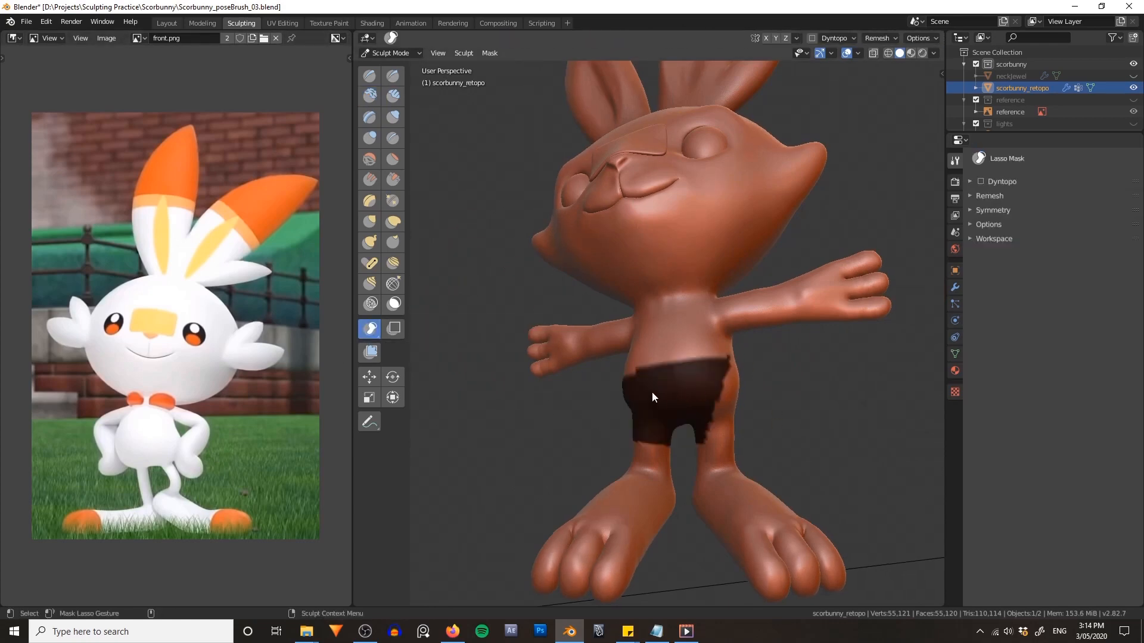
- Clear the mask from the lower belly, hips and upper thighs
middle_click_drag(848, 378, 665, 398)
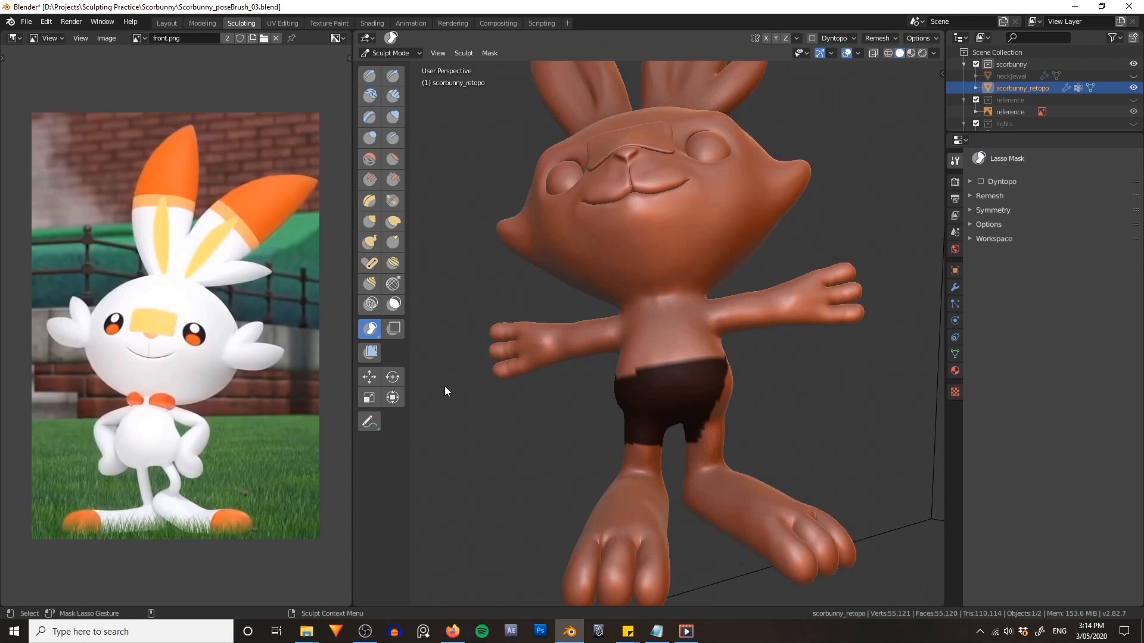
left_click(485, 53)
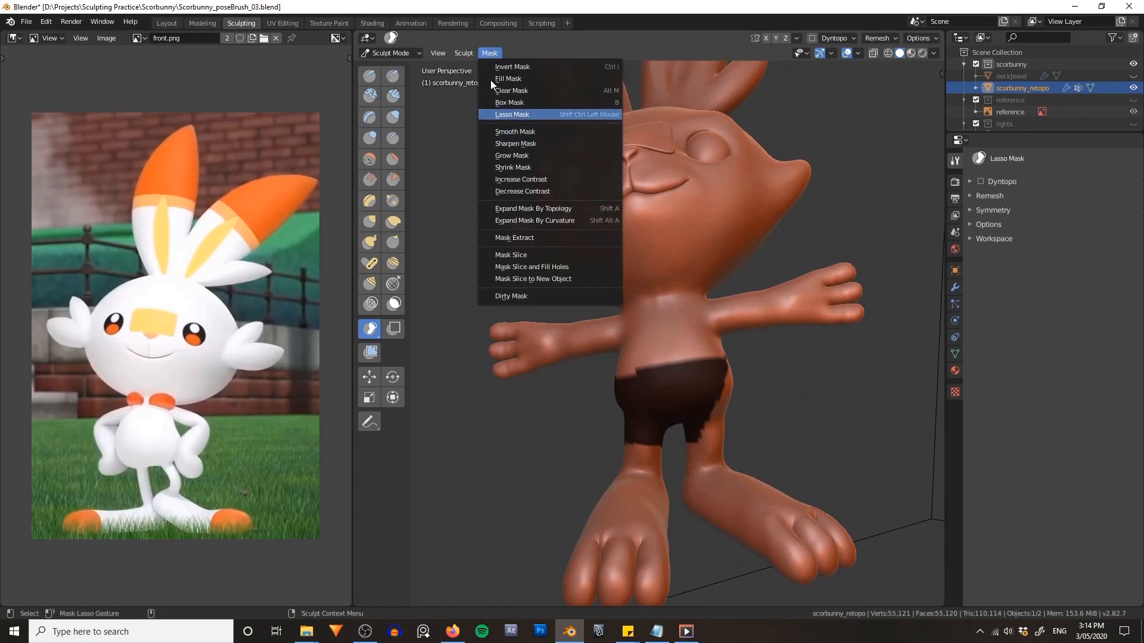
middle_click_drag(525, 306, 502, 291)
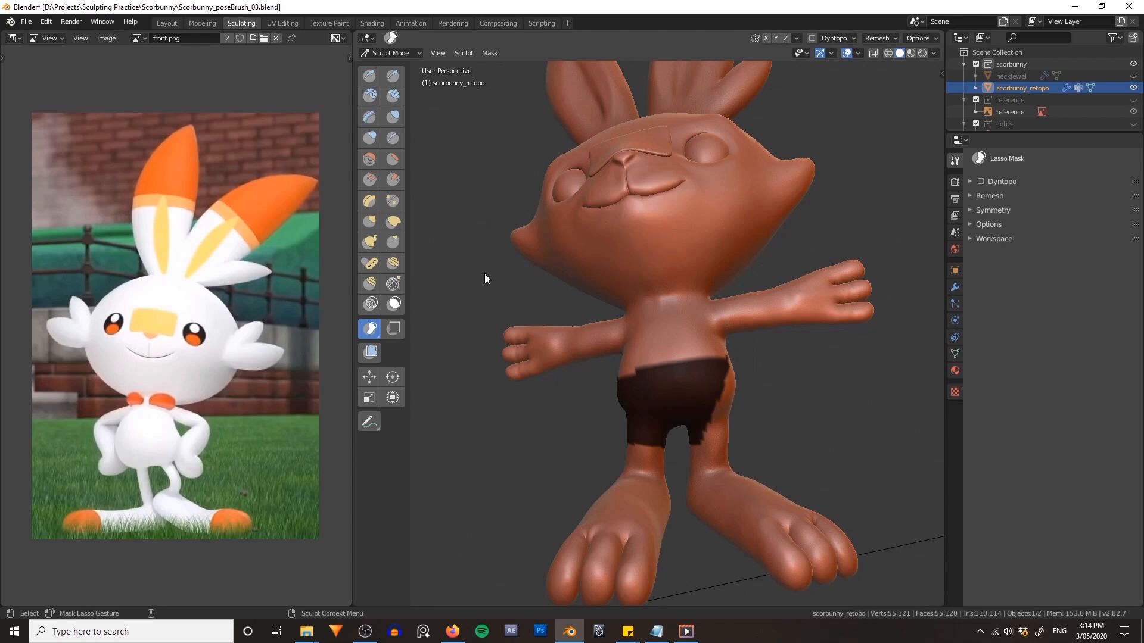
scroll(527, 282, "down", 4)
middle_click_drag(673, 155, 649, 216)
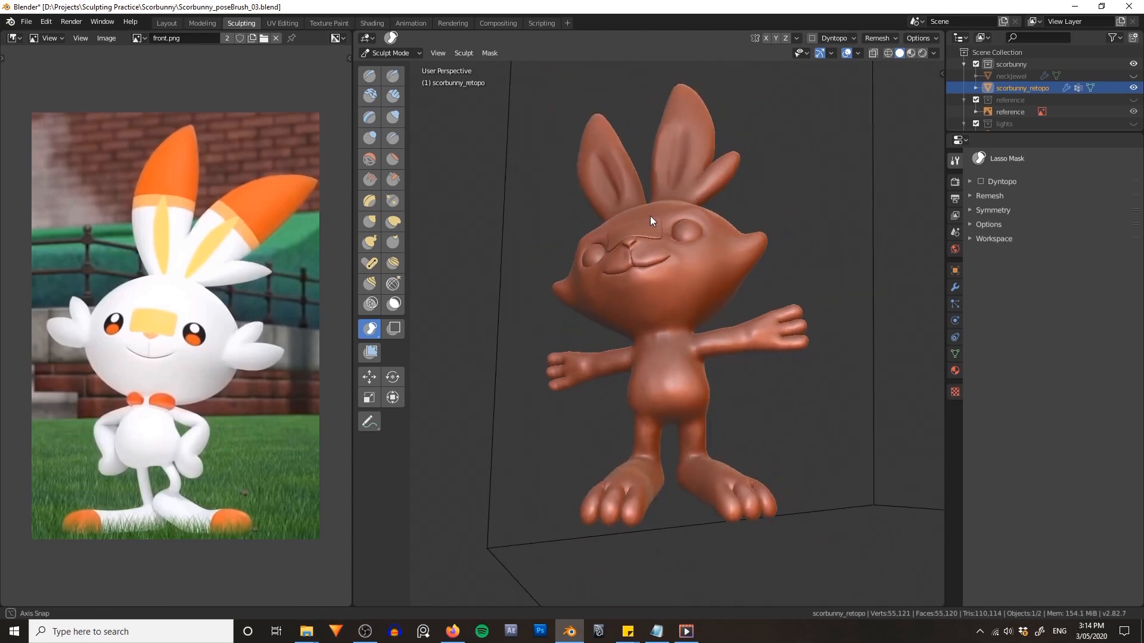
- Add the Lasso Mask tool to the Quick Favorites and save the file
left_click(375, 329)
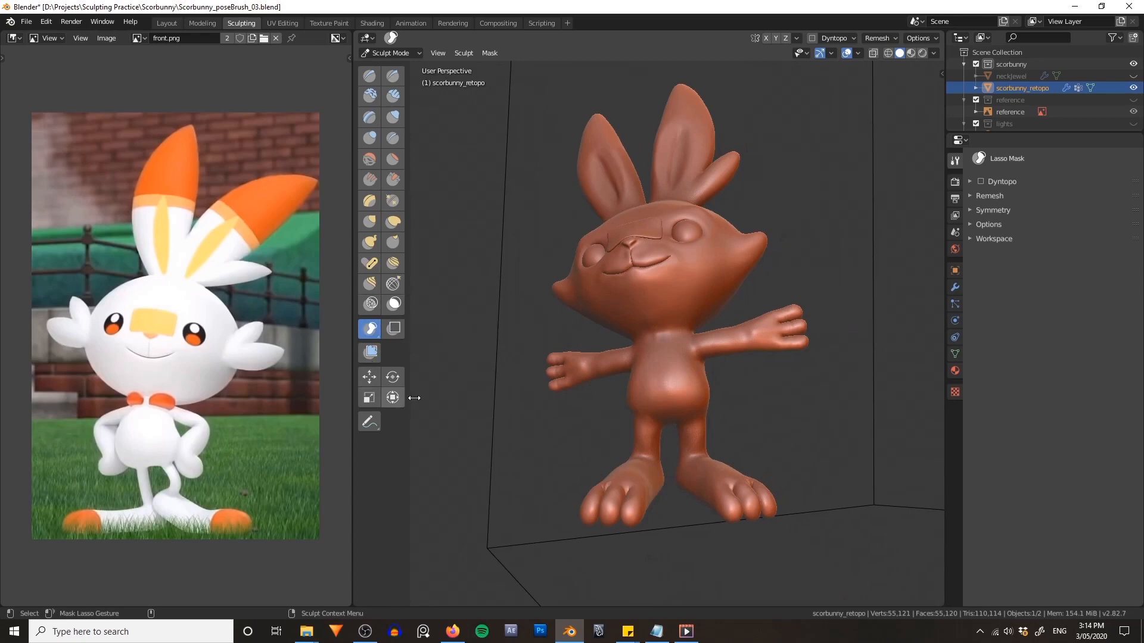
scroll(552, 336, "up", 1)
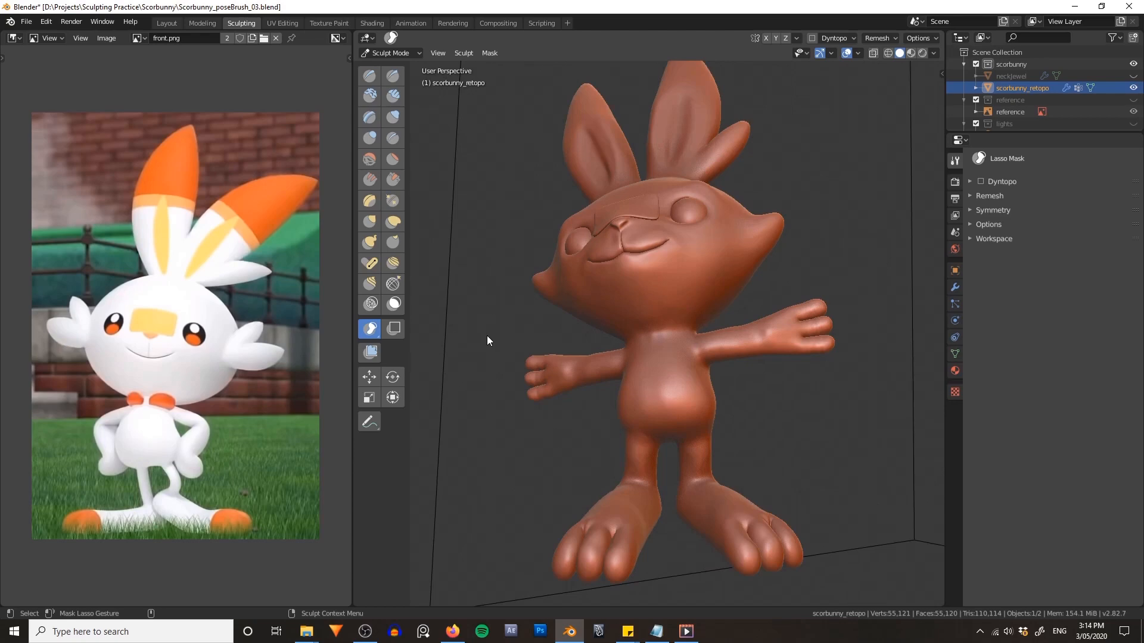
key("q")
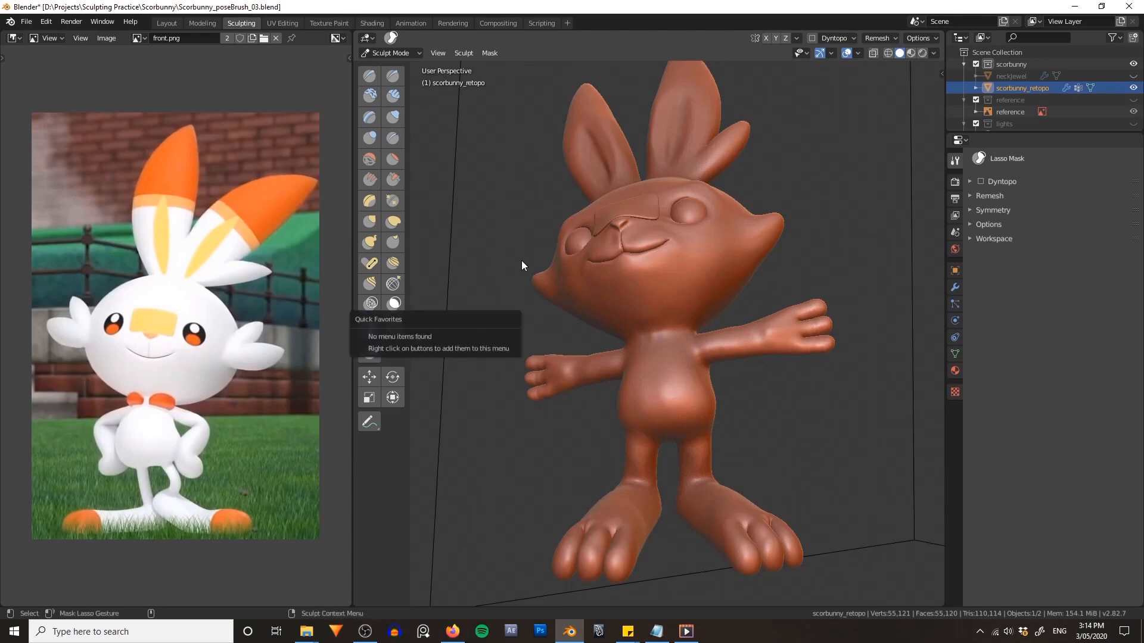
middle_click_drag(521, 259, 424, 294)
right_click(369, 330)
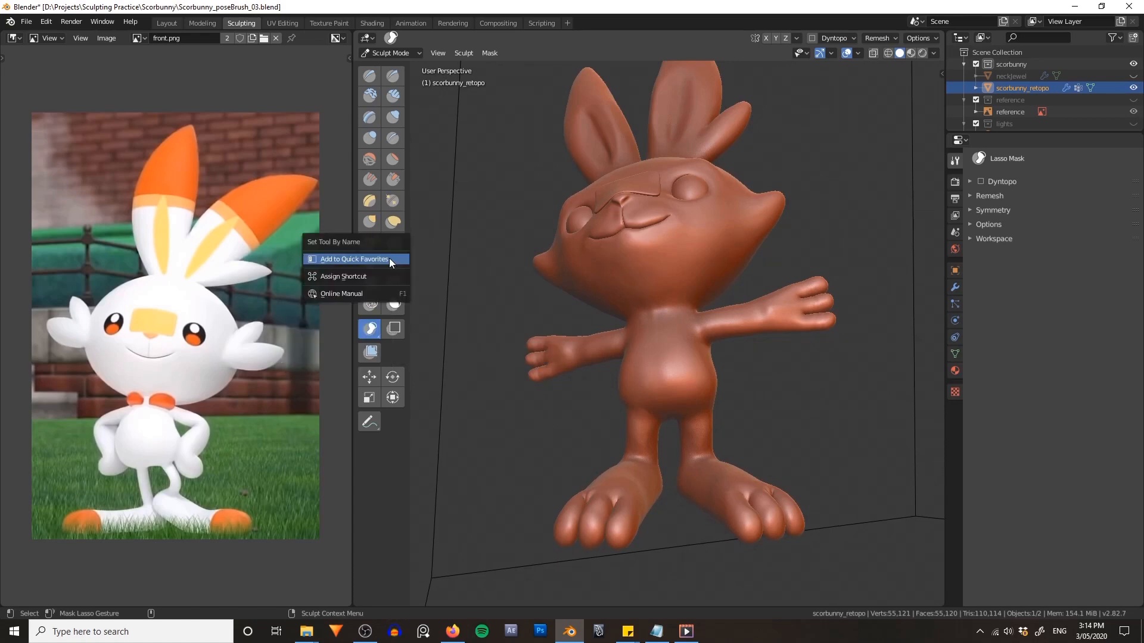
right_click(368, 335)
left_click(338, 337)
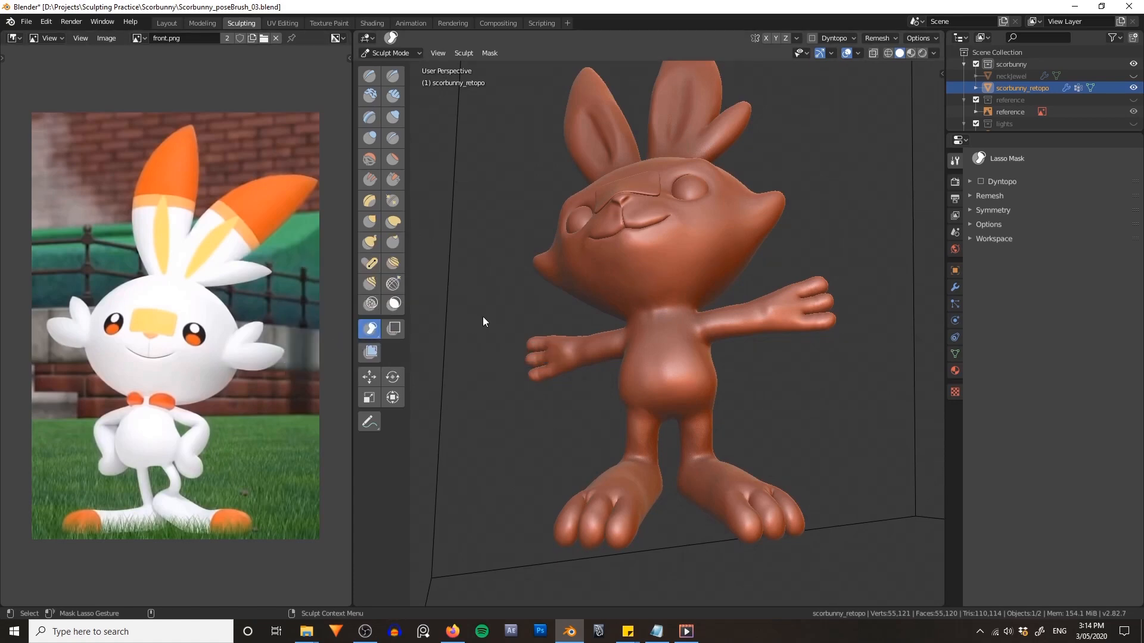
key("q")
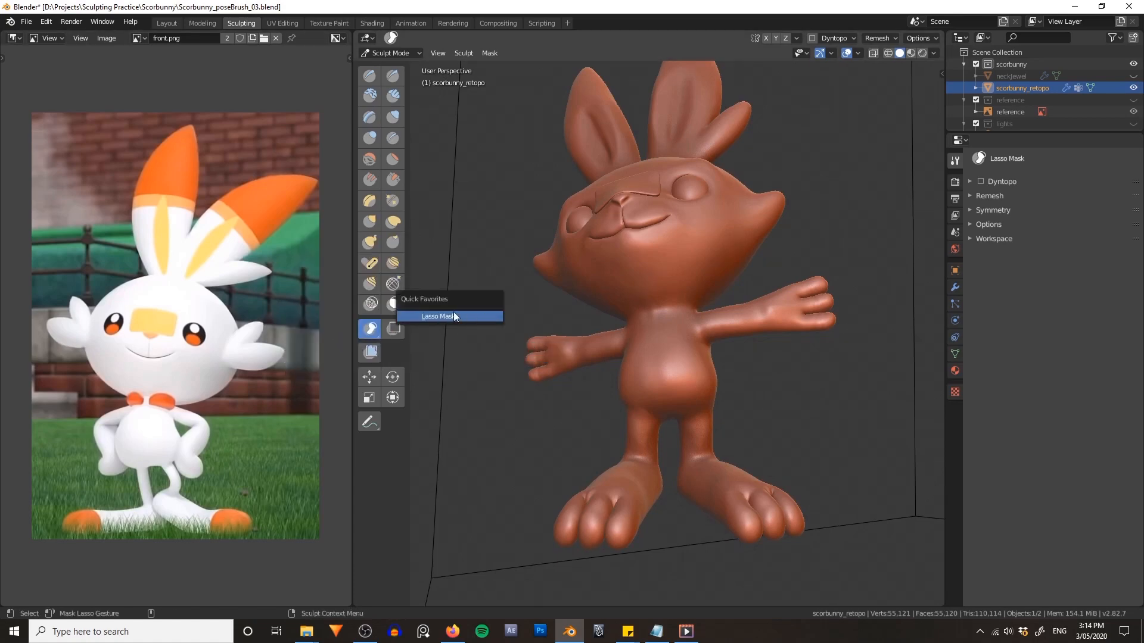
key("ctrl+s")
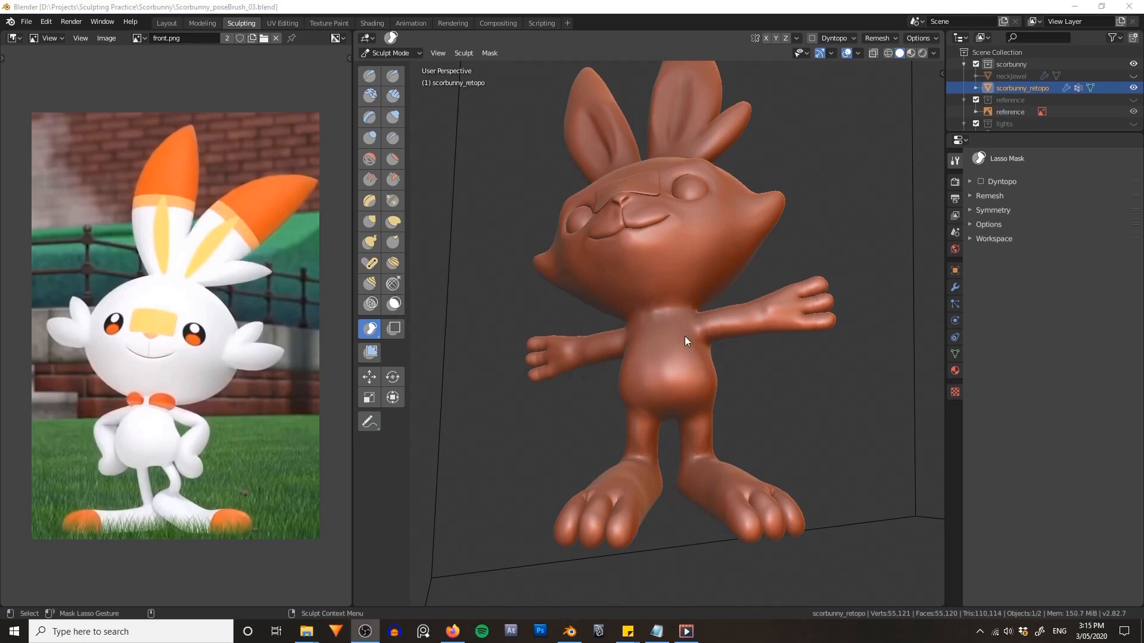
- Try out the Quick Favorites by activating the Lasso Mask tool from them
mouse_move(538, 307)
middle_mouse_down()
mouse_move(549, 313)
mouse_move(540, 315)
middle_mouse_up()
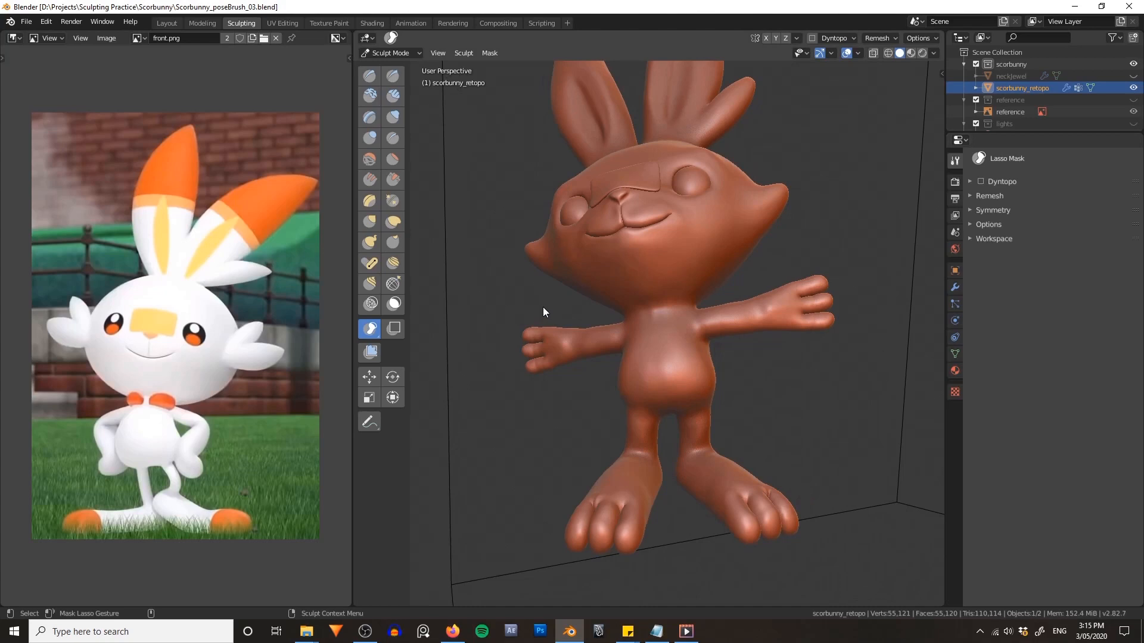
key("grave")
key("grave")
left_click(559, 323)
key("q")
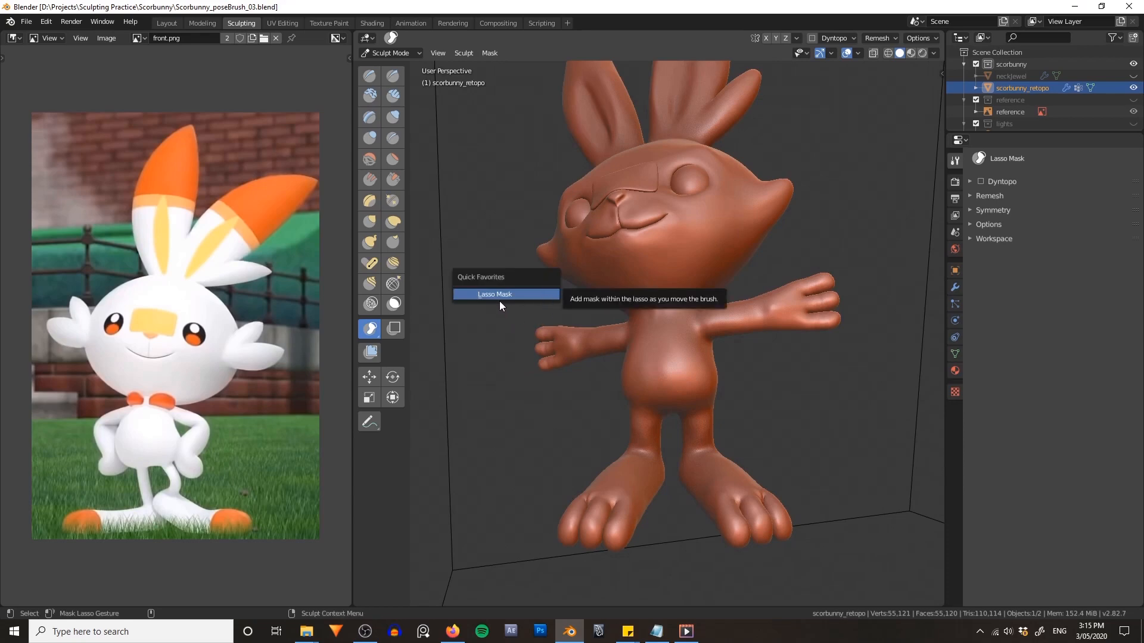
left_click(467, 292)
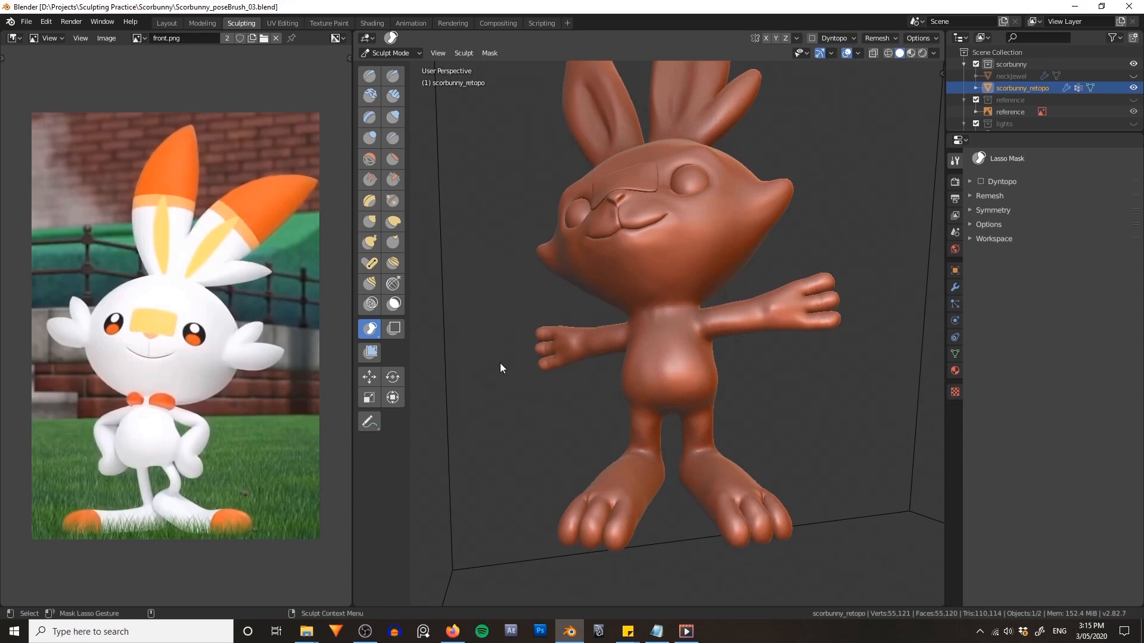
mouse_move(499, 363)
middle_mouse_down()
mouse_move(524, 403)
mouse_move(477, 365)
middle_mouse_up()
key("b")
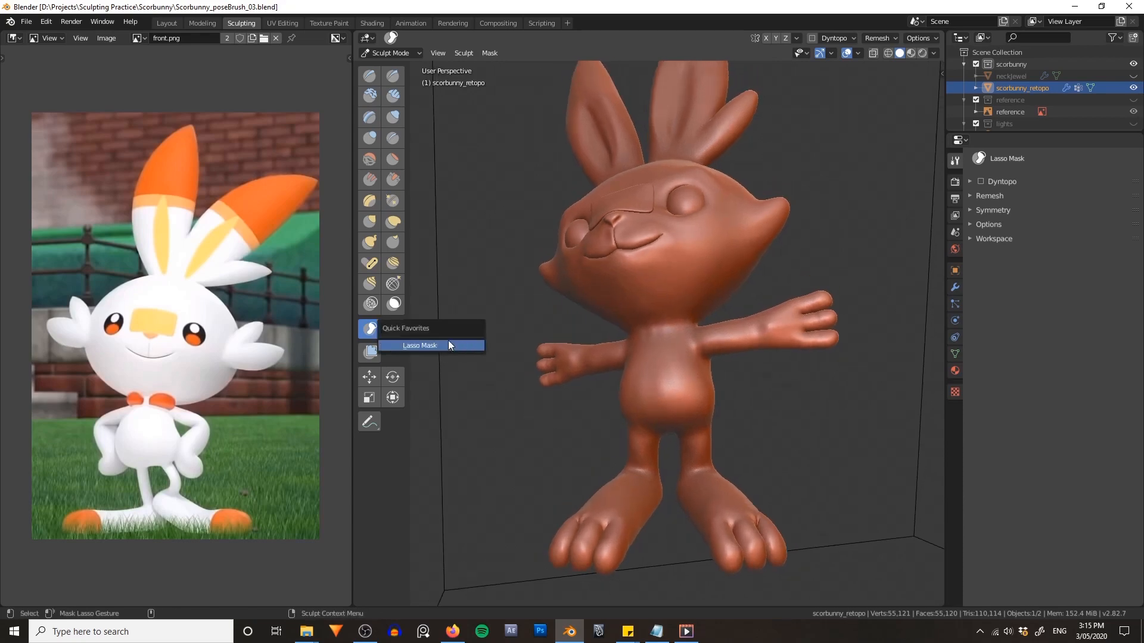
left_click(448, 342)
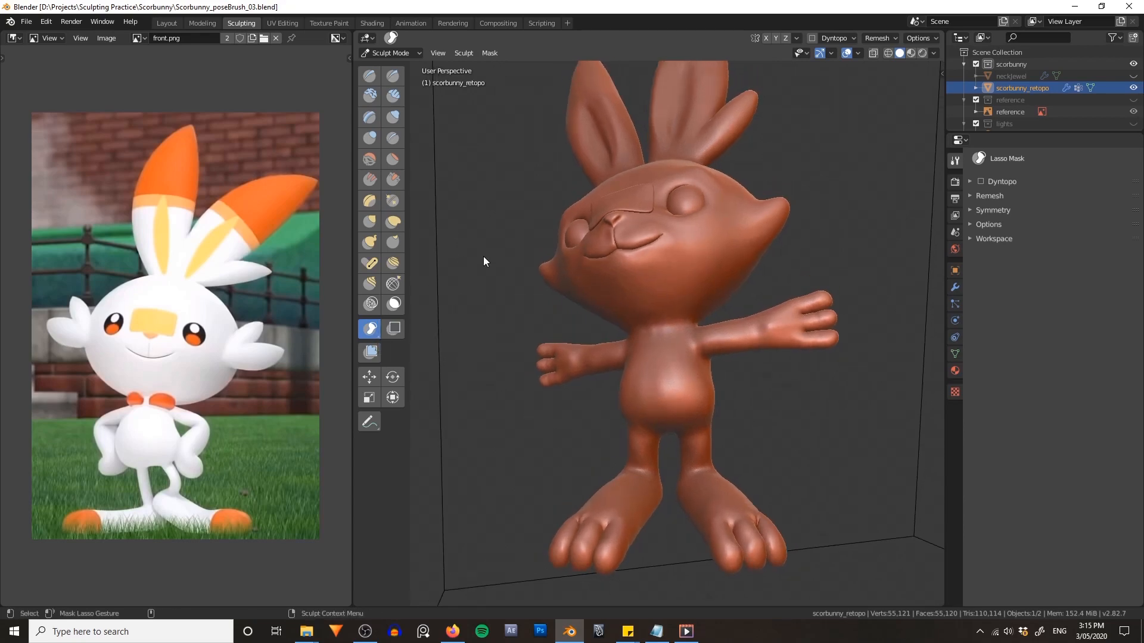
- Add the Pivot to Mask Border command to the Quick Favorites
left_click(463, 52)
mouse_move(480, 121)
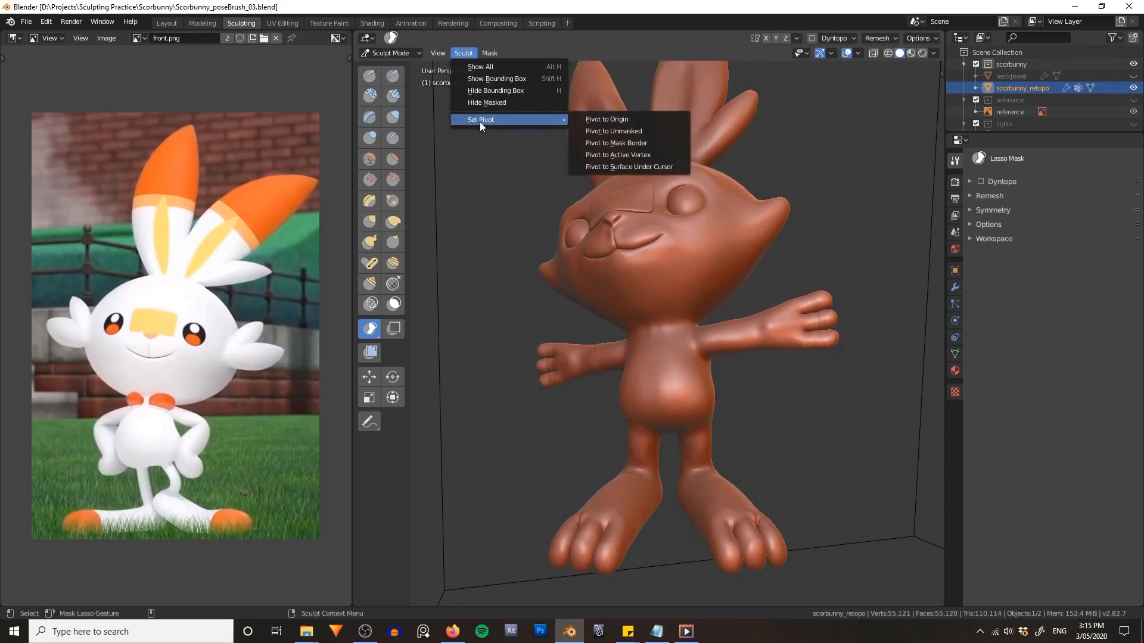
right_click(619, 143)
left_click(620, 145)
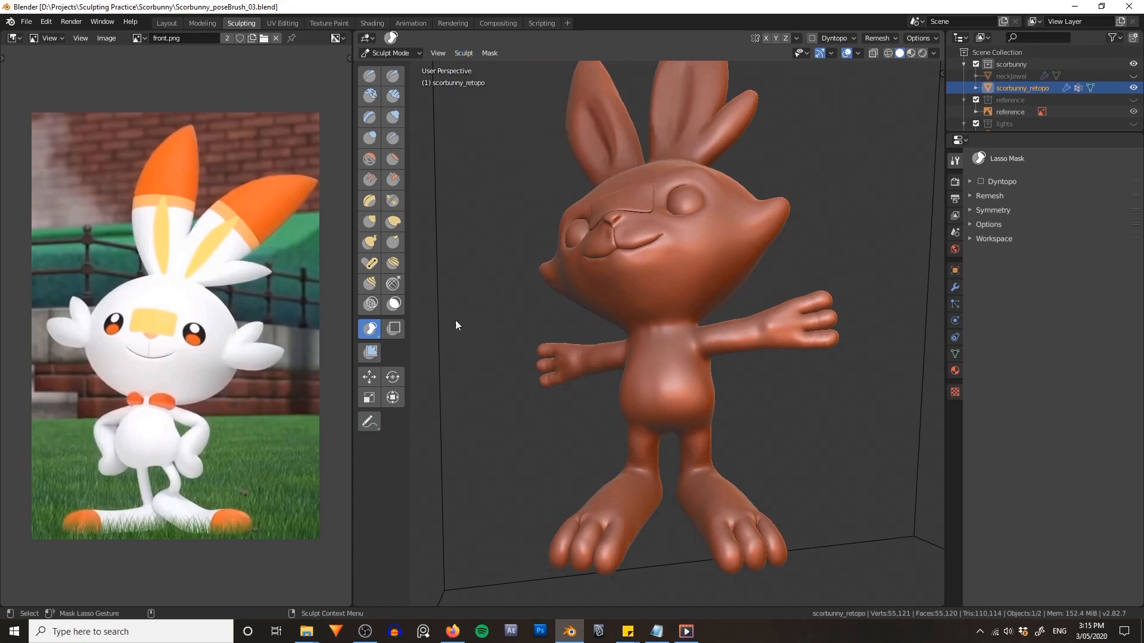
- Add the Move, Rotate and Scale tools to the Quick Favorites
scroll(464, 338, "up", 1)
middle_click_drag(454, 351, 460, 311, "shift")
right_click(364, 376)
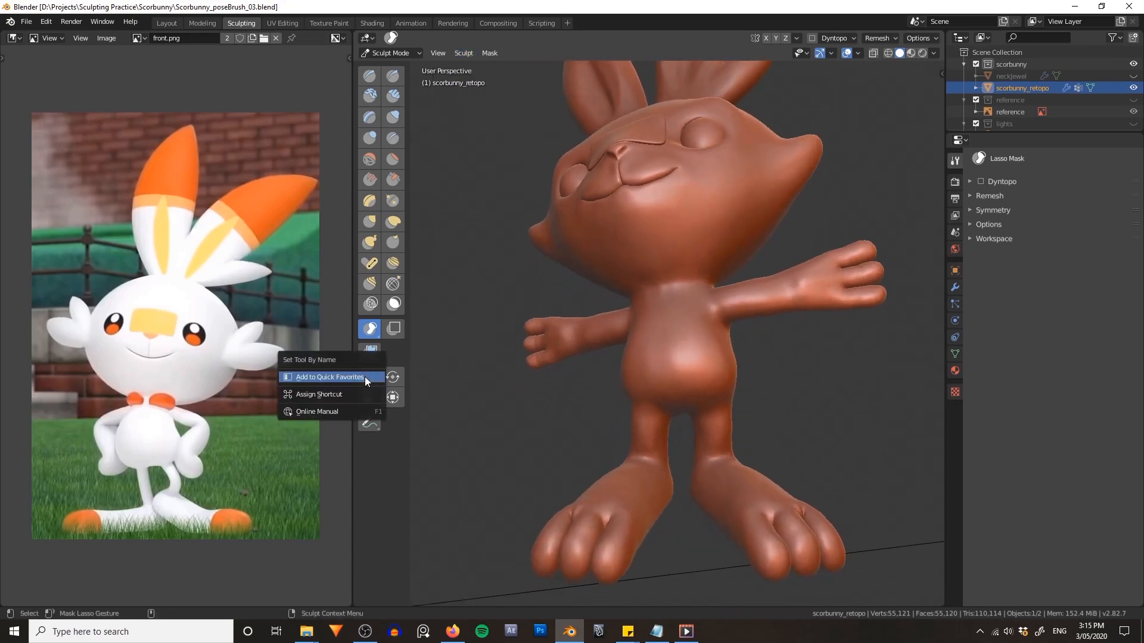
left_click(364, 377)
right_click(395, 377)
left_click(395, 377)
right_click(370, 398)
left_click(372, 398)
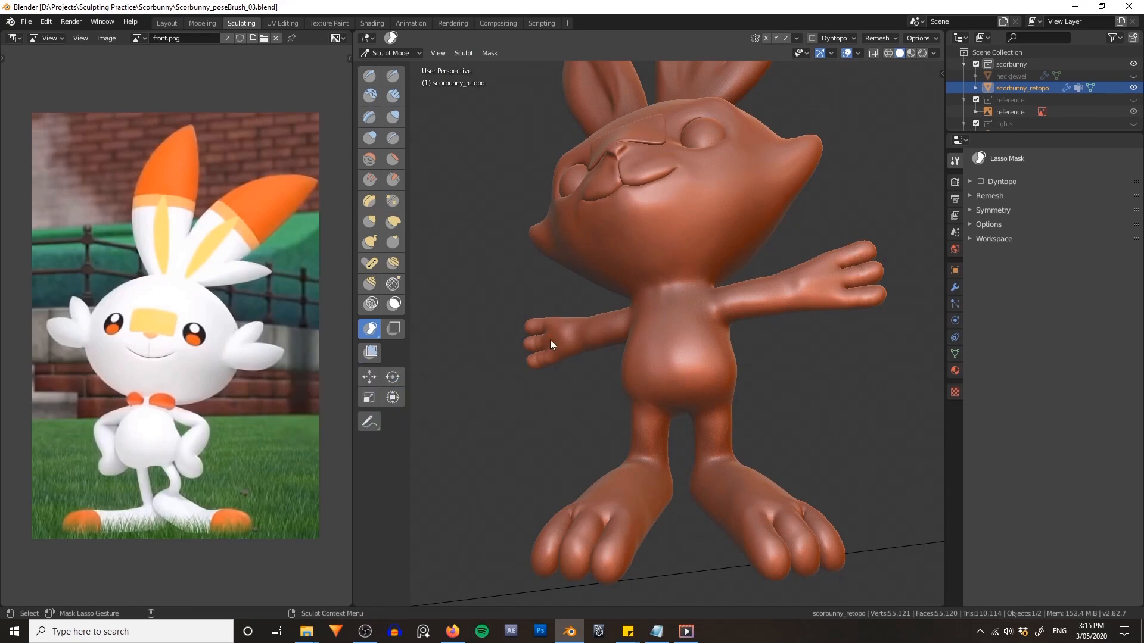
- Lasso-mask the ears, head, arms and upper torso, leaving the belly and legs unmasked
scroll(550, 339, "down", 4)
key("q")
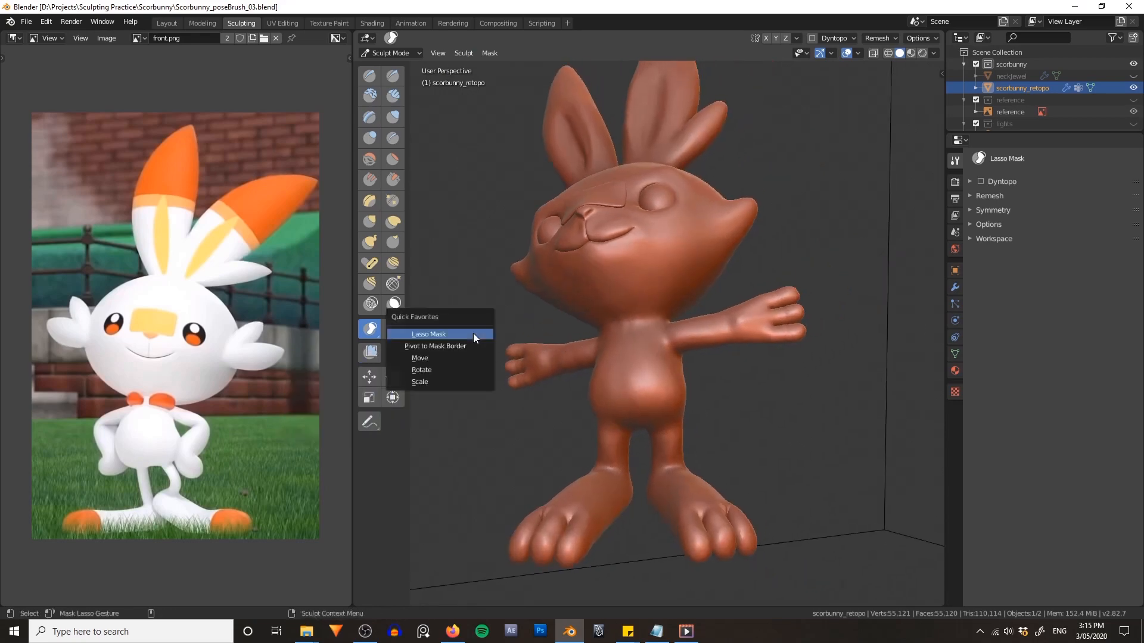
left_click(445, 334)
mouse_move(445, 334)
middle_mouse_down()
mouse_move(520, 223)
mouse_move(521, 246)
middle_mouse_up()
mouse_move(706, 111)
left_mouse_down()
mouse_move(452, 242)
mouse_move(481, 420)
mouse_move(552, 431)
mouse_move(648, 387)
mouse_move(812, 256)
left_mouse_up()
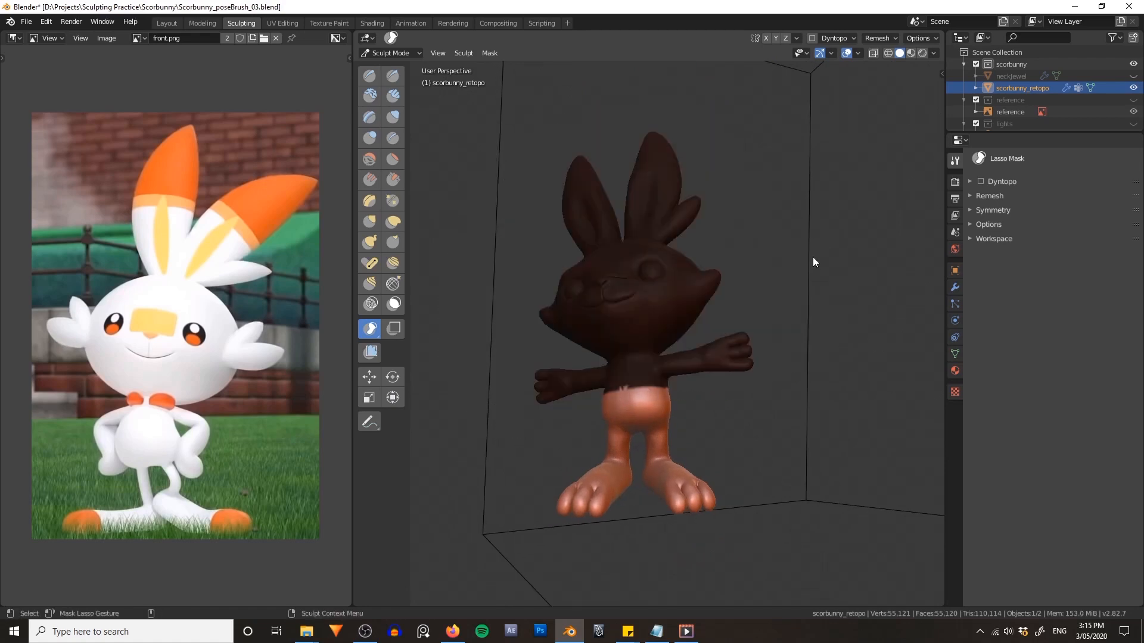
- Smooth the mask border across the torso with repeated Smooth Mask operations and activate the Rotate tool
mouse_move(813, 256)
middle_mouse_down()
mouse_move(703, 285)
mouse_move(759, 281)
mouse_move(705, 275)
middle_mouse_up()
scroll(759, 281, "up", 4)
key("a")
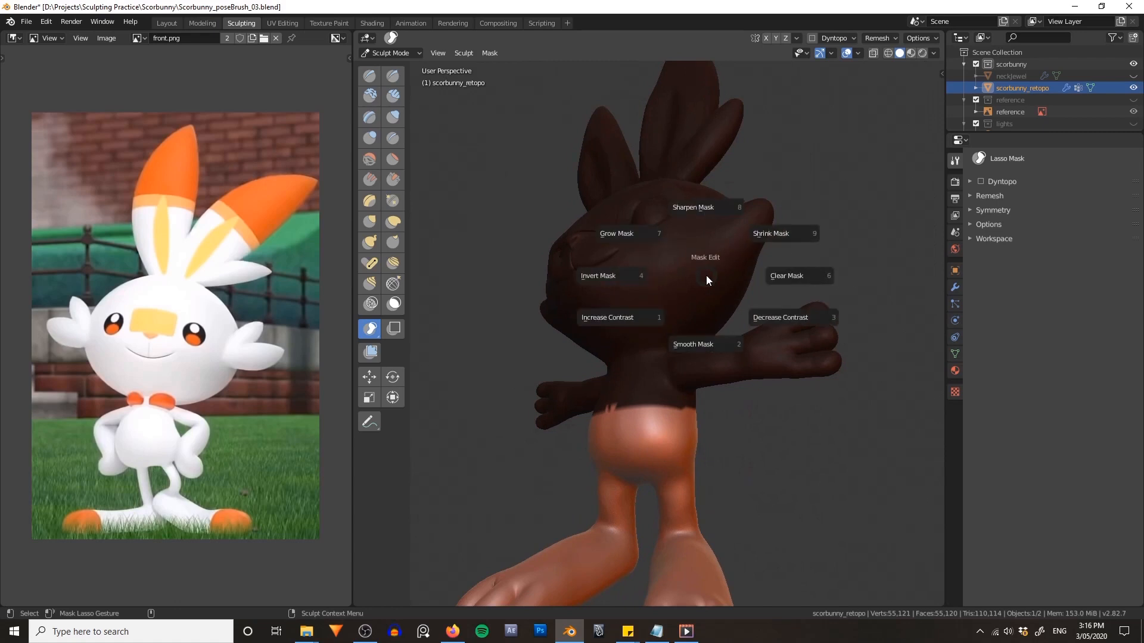
left_click(709, 331)
key("a")
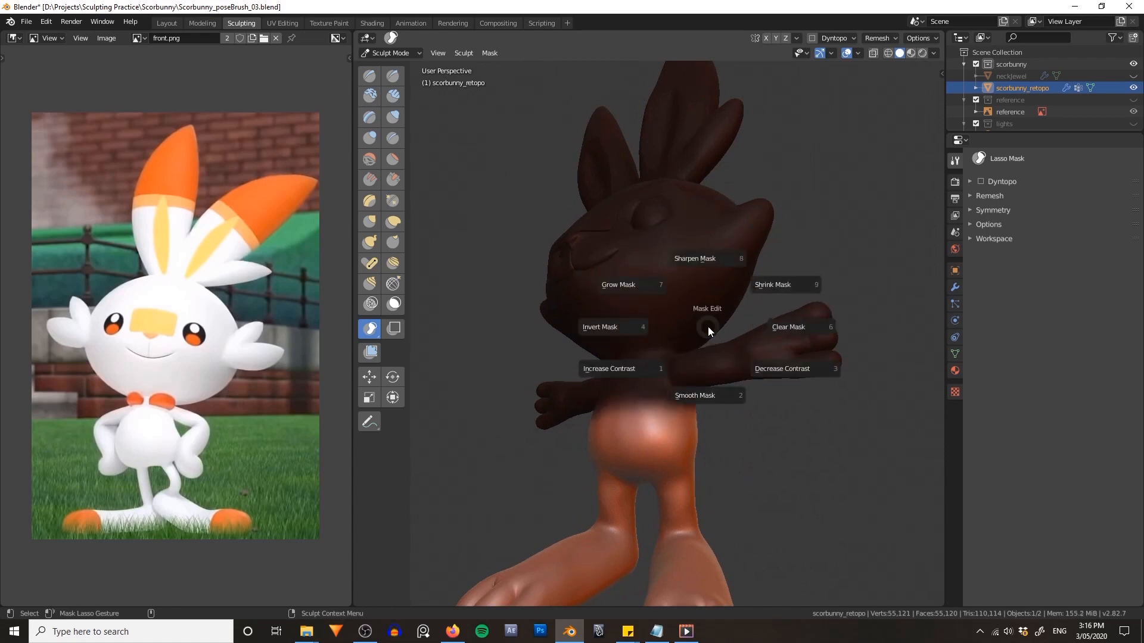
left_click(708, 370)
middle_click_drag(626, 308, 602, 313)
left_click(393, 376)
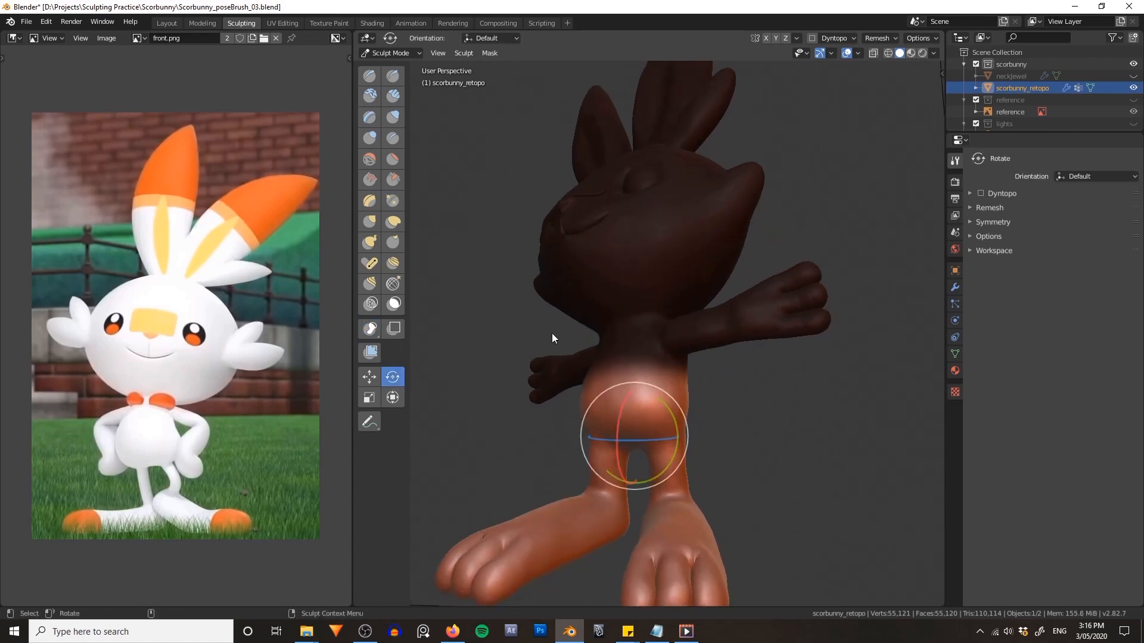
key("shift+a")
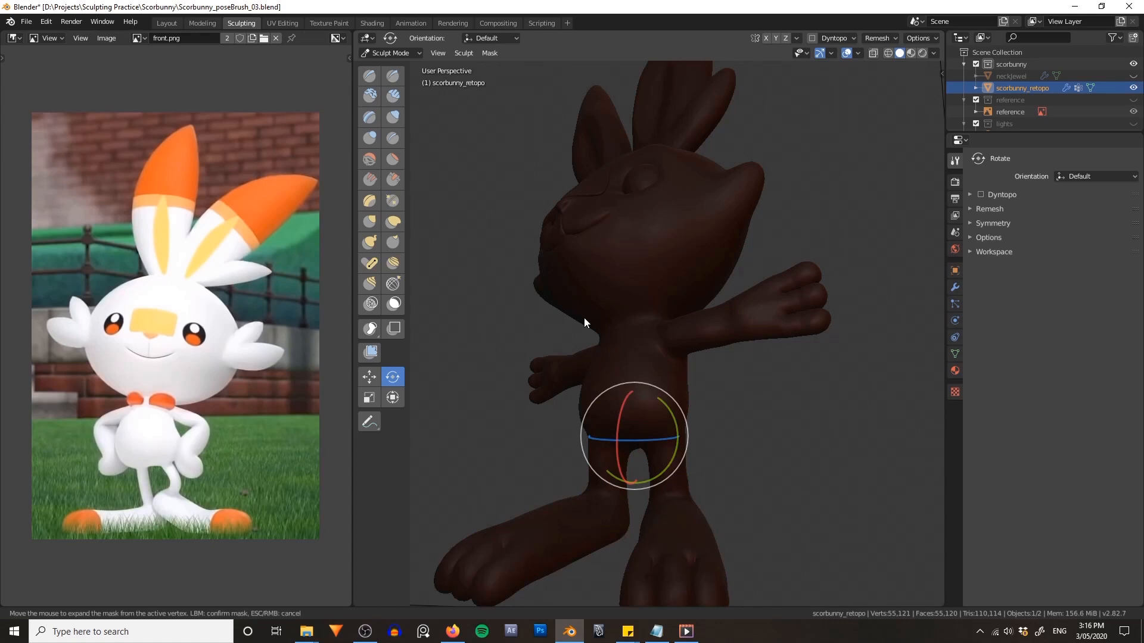
left_click(717, 341)
left_click_drag(717, 336, 719, 339, "alt")
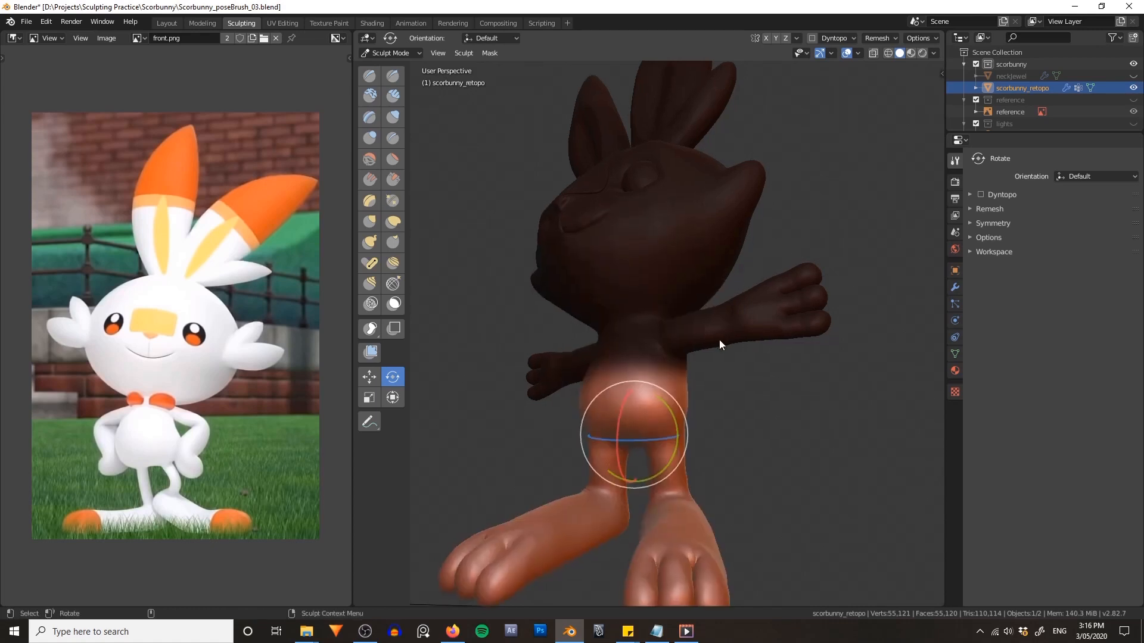
- Set the pivot to the mask border and look through the camera with the reference image behind the model
key("q")
left_click(709, 352)
left_click_drag(815, 360, 753, 370, "alt")
key("grave")
left_click(709, 410)
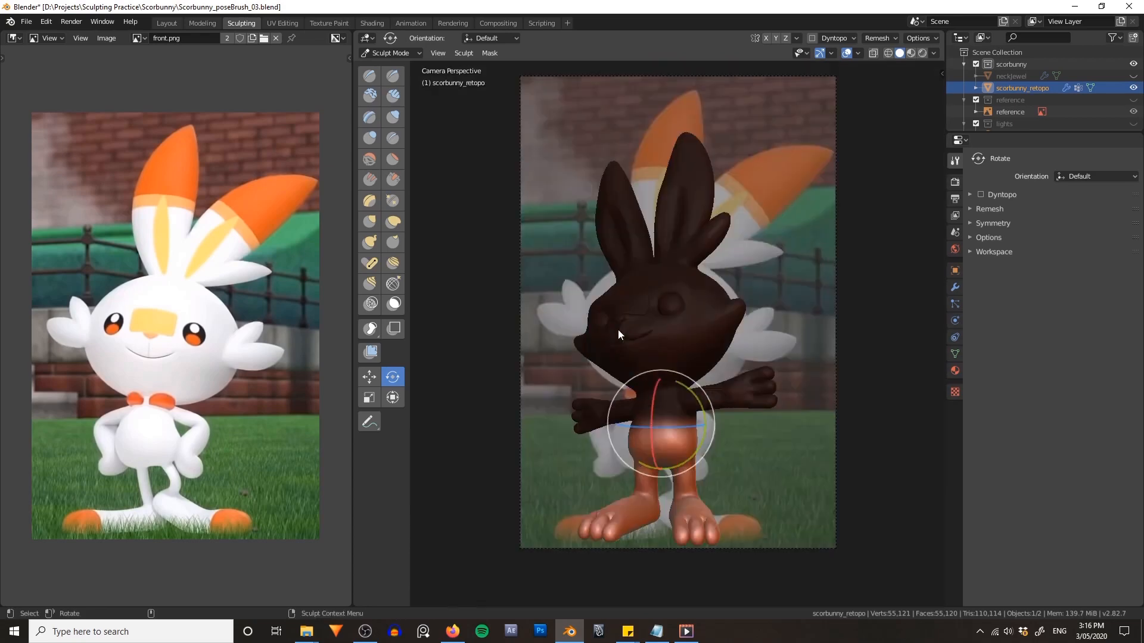
left_click_drag(652, 398, 661, 395)
- Invert the mask to cover the lower body and set the pivot to the mask border again
key("ctrl+i")
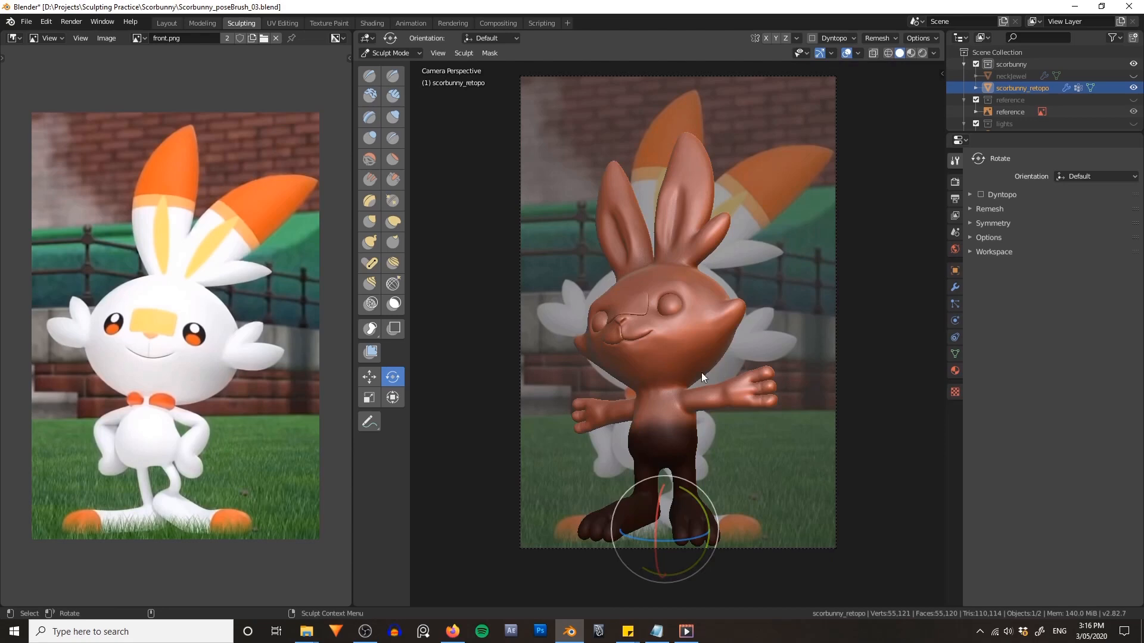
key("a")
key("q")
left_click(681, 356)
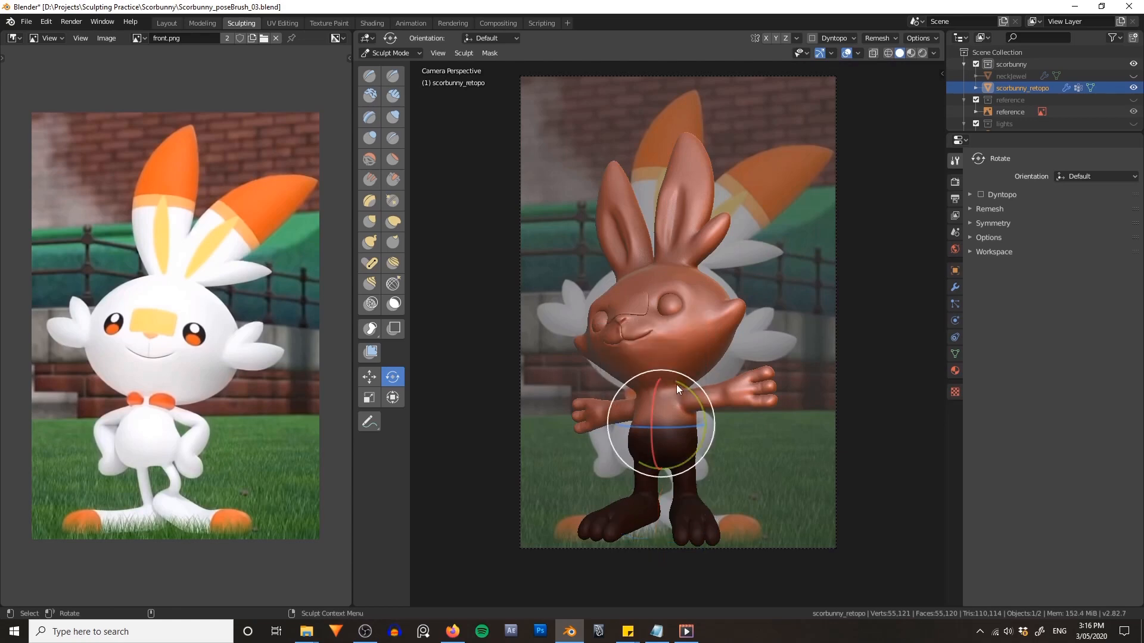
- Tilt the unmasked upper body at the waist toward the reference pose with trackball and local-axis rotations
left_click_drag(653, 398, 706, 399)
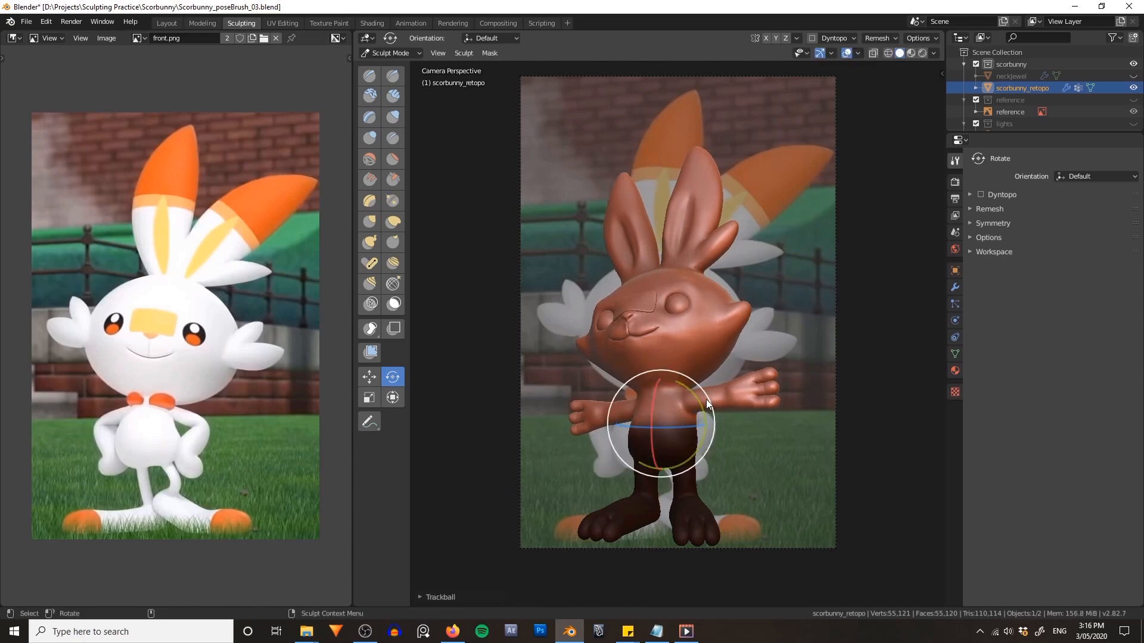
key("r")
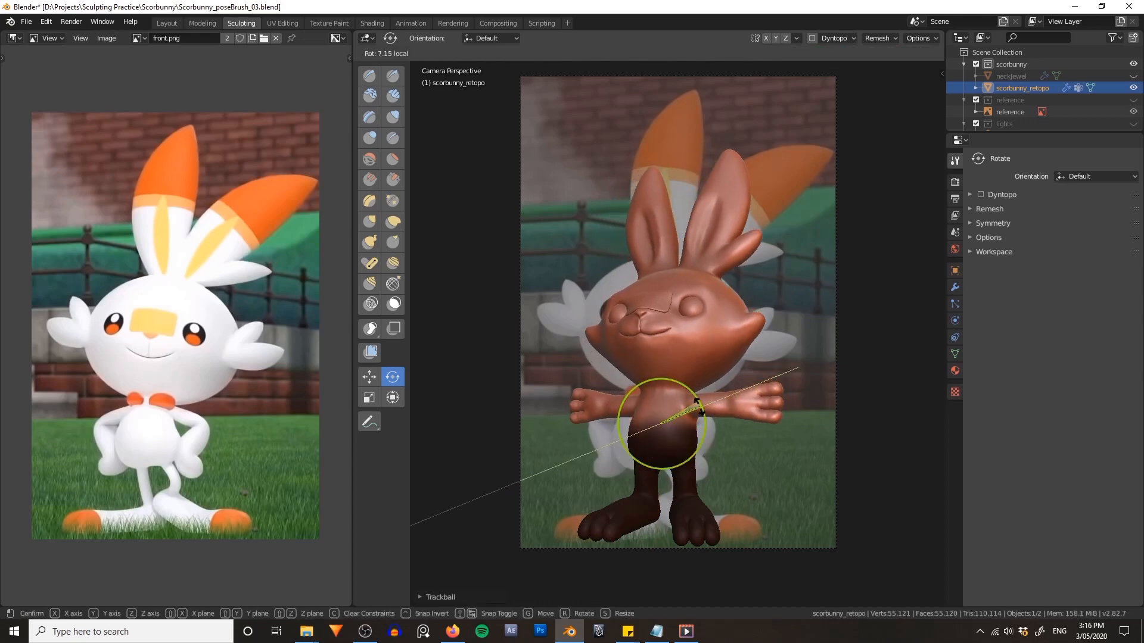
left_click(701, 405)
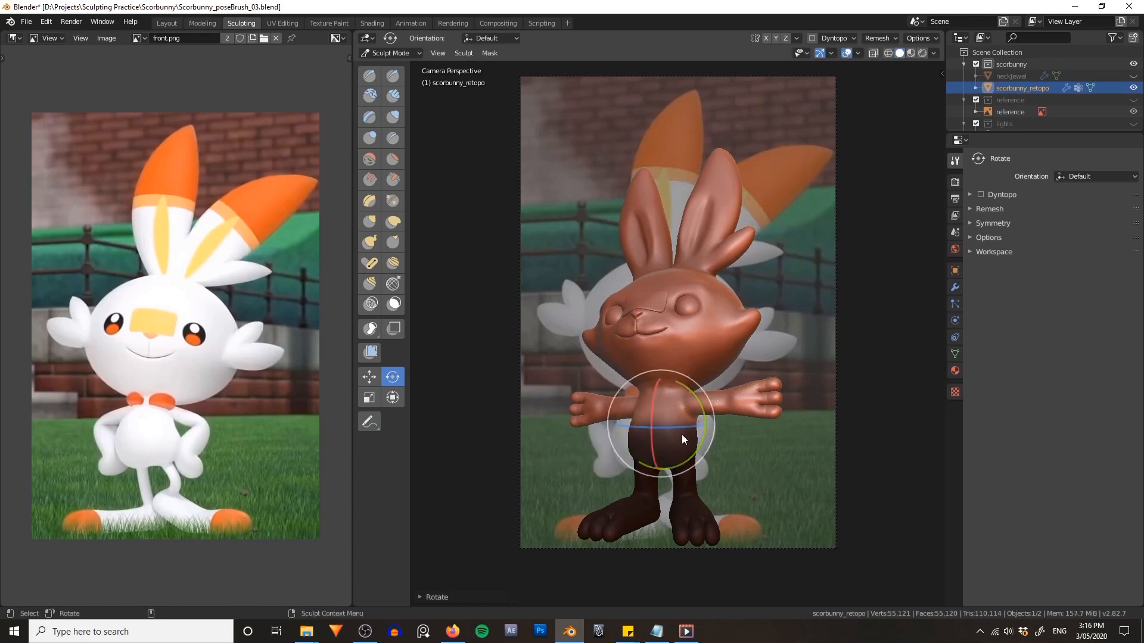
left_click_drag(684, 434, 685, 433)
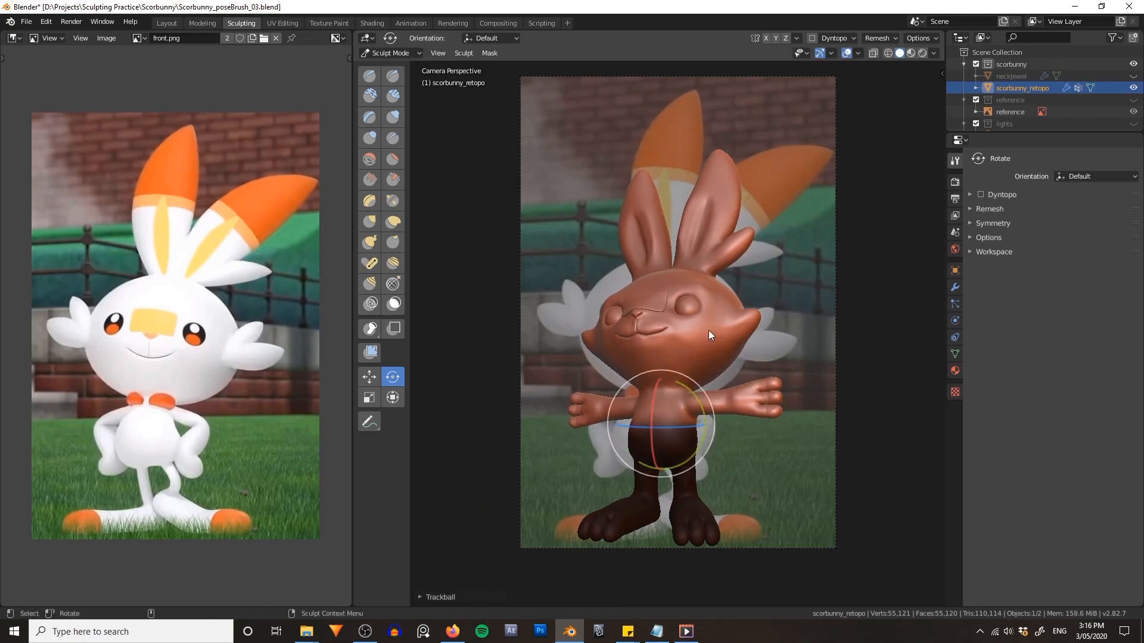
- Clear the existing mask and lasso-mask the whole head with both ears
key("q")
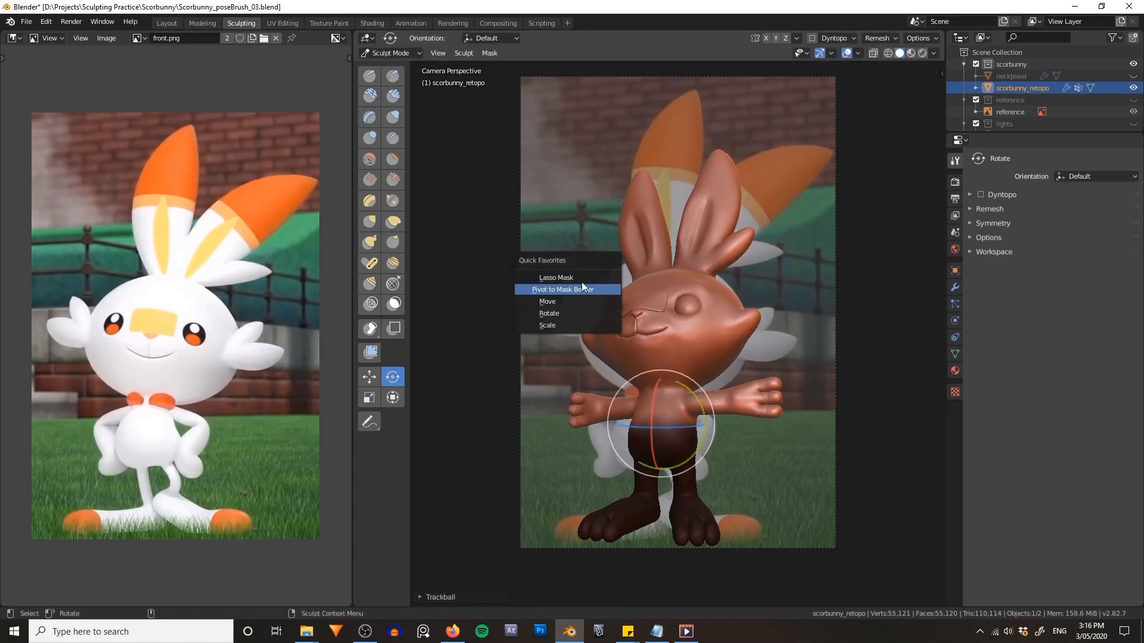
left_click(581, 276)
key("a")
key("a")
left_click(671, 132)
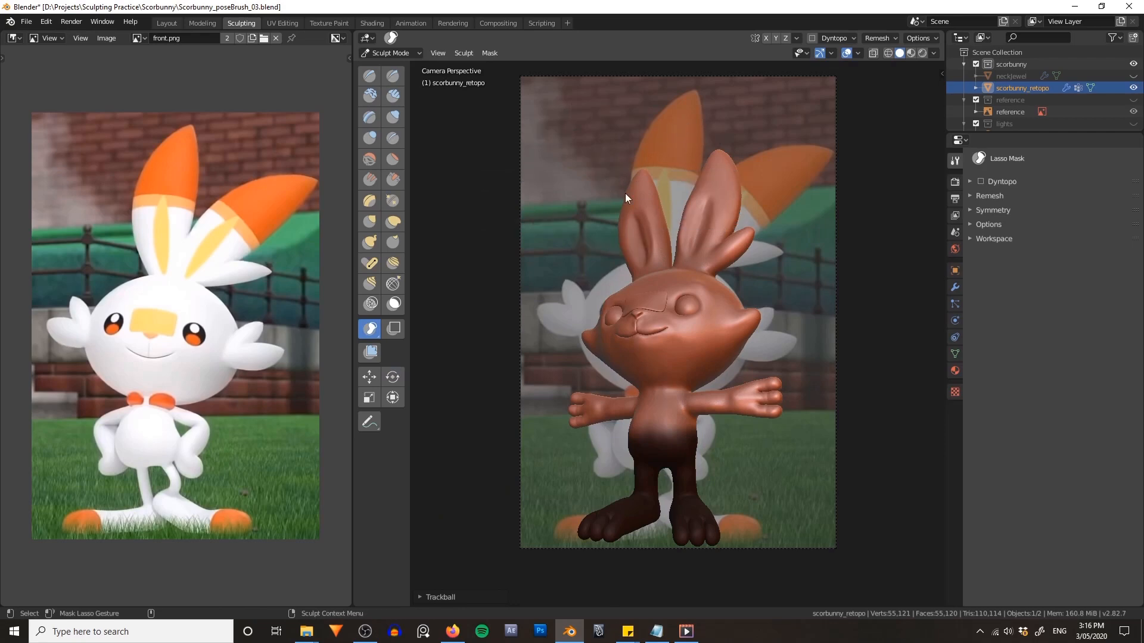
key("alt+m")
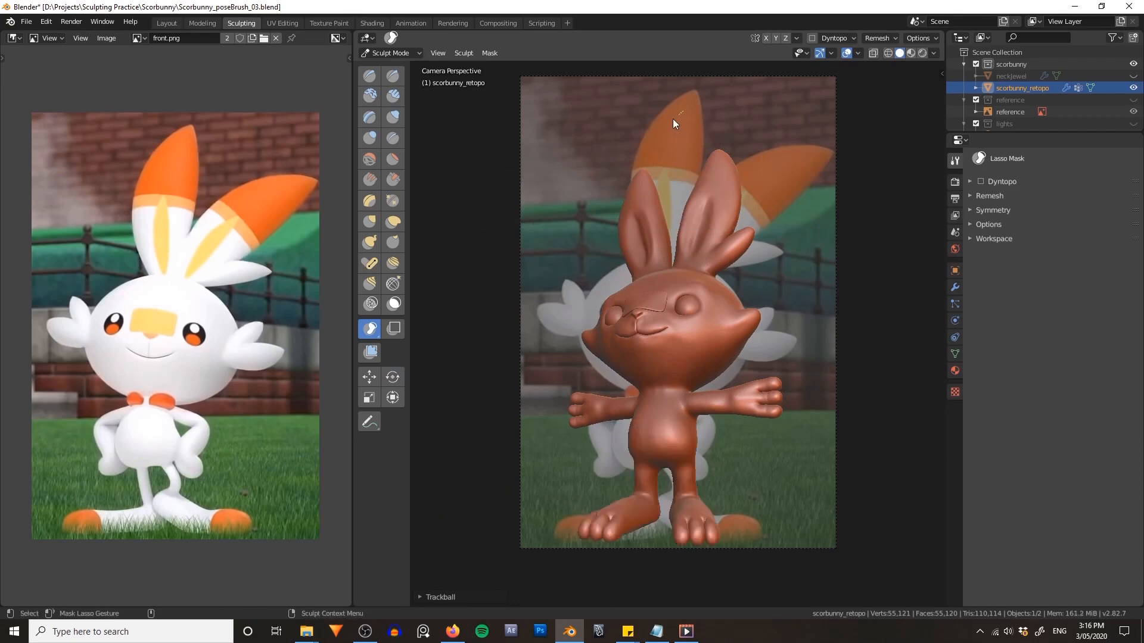
mouse_move(673, 122)
left_mouse_down()
mouse_move(527, 296)
mouse_move(558, 366)
mouse_move(627, 391)
mouse_move(728, 370)
mouse_move(718, 197)
left_mouse_up()
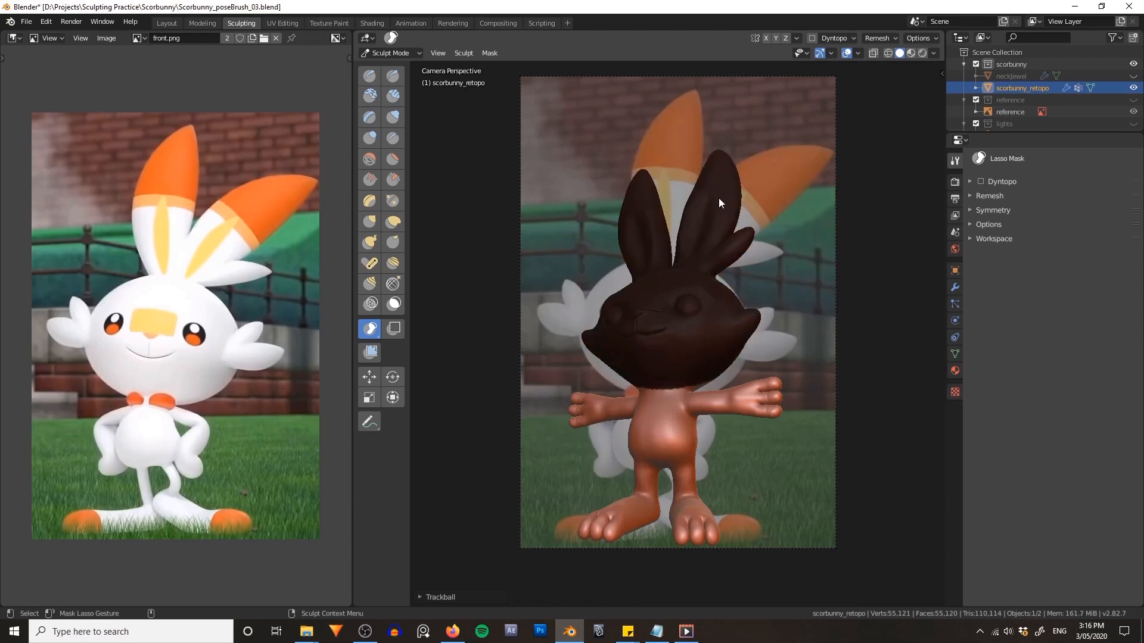
- Extend the lasso mask over the unmasked back of the head and the front of the neck down to the shoulders
mouse_move(773, 295)
middle_mouse_down()
mouse_move(774, 316)
mouse_move(656, 330)
mouse_move(649, 313)
mouse_move(598, 289)
mouse_move(628, 274)
middle_mouse_up()
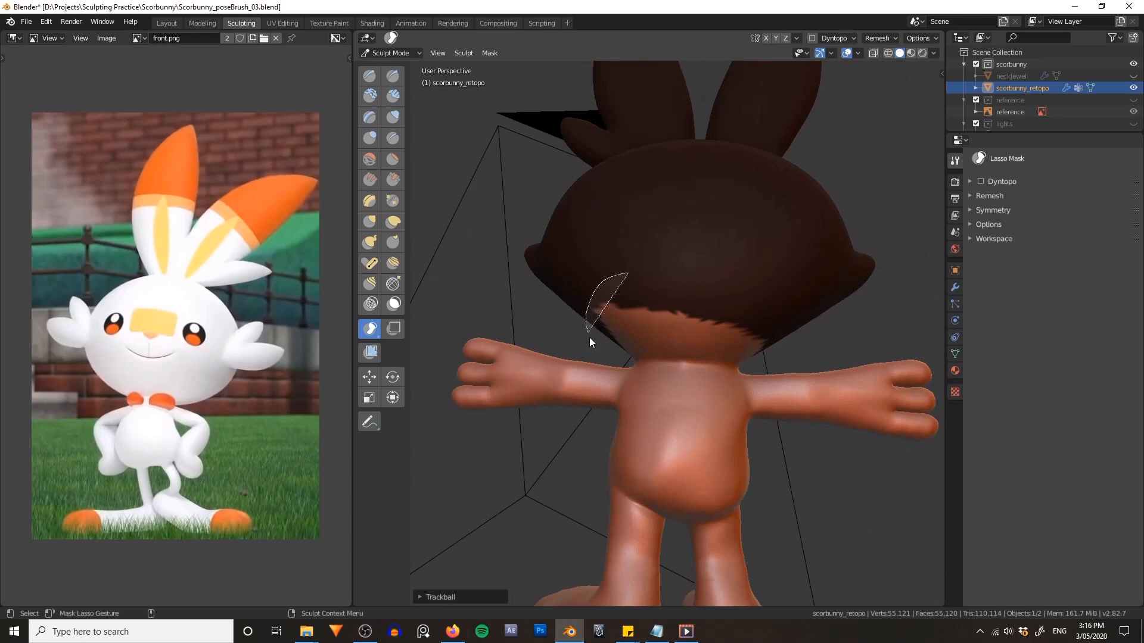
left_click_drag(727, 368, 827, 305)
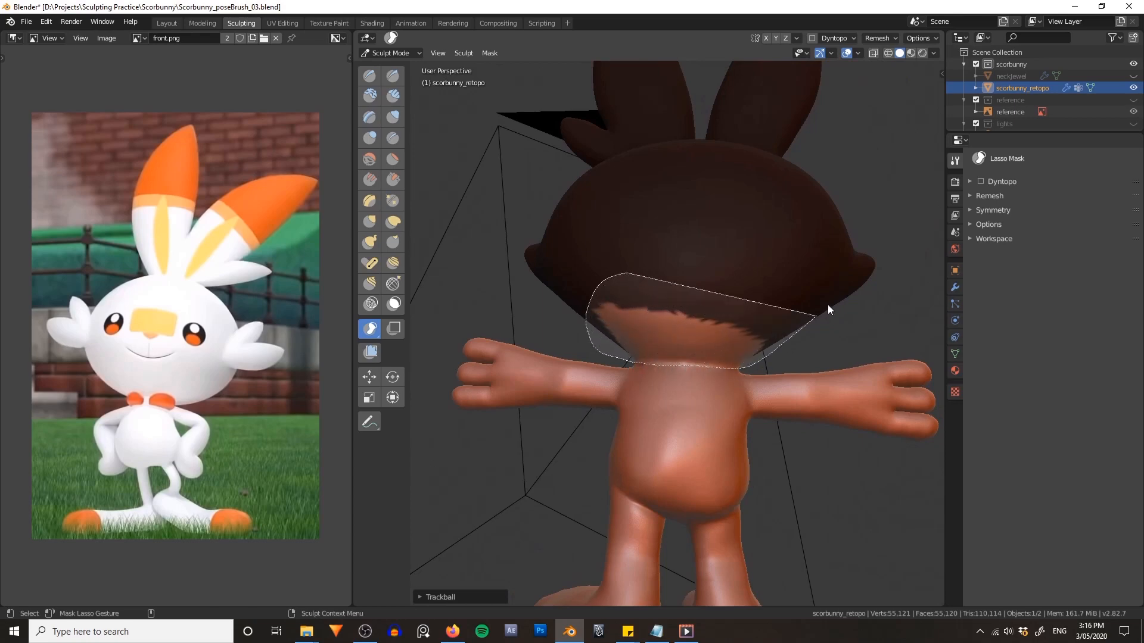
mouse_move(827, 305)
middle_mouse_down()
mouse_move(711, 330)
mouse_move(882, 356)
middle_mouse_up()
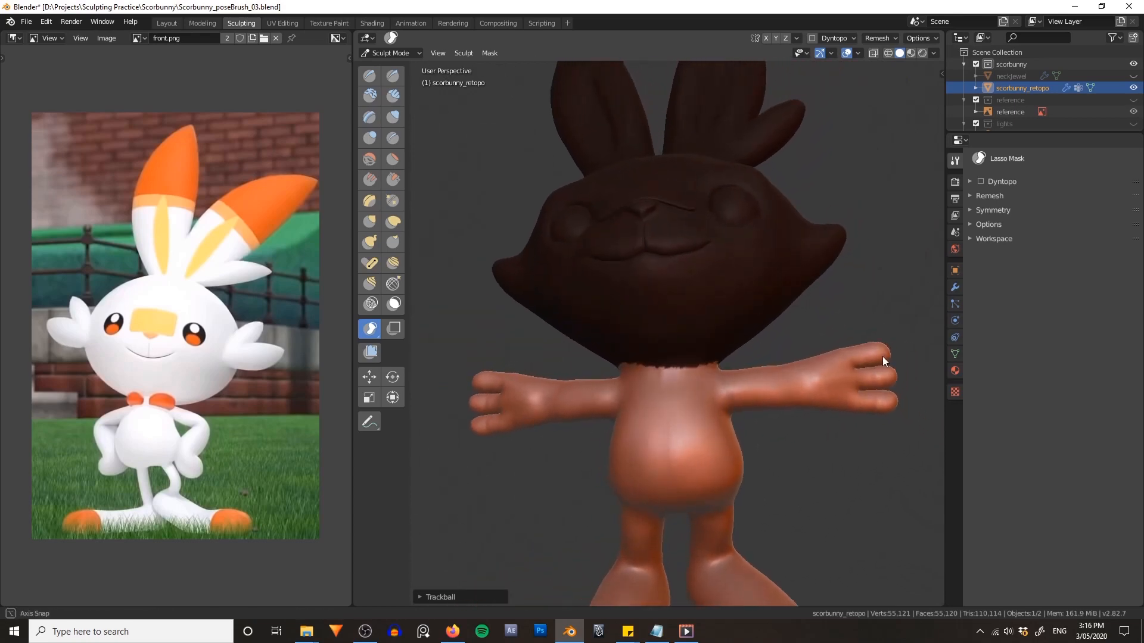
scroll(631, 333, "up", 2)
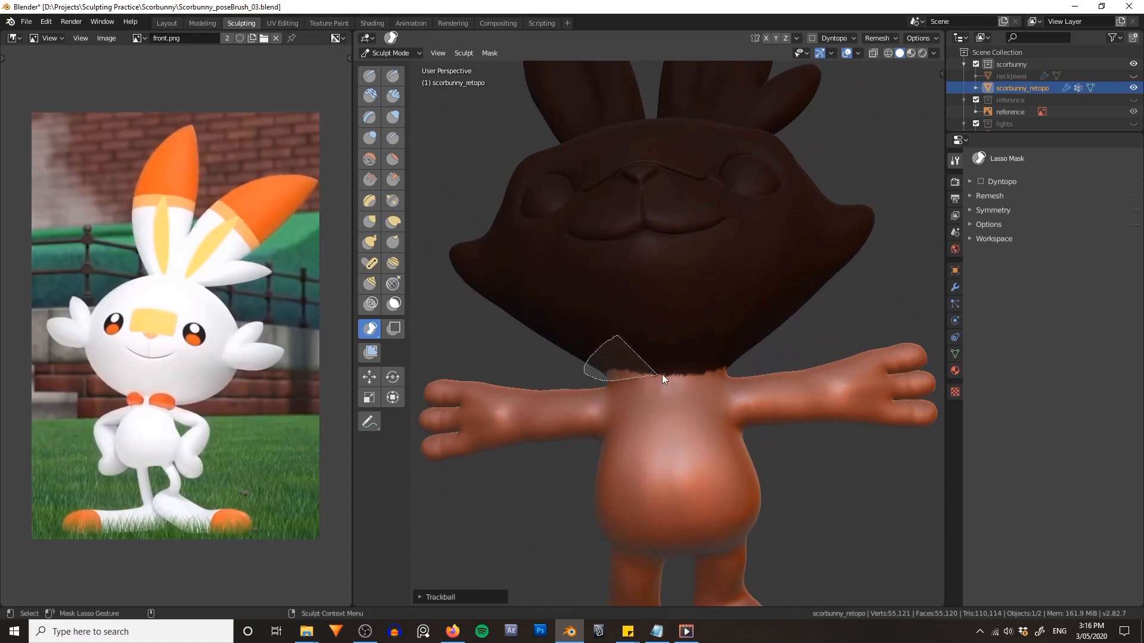
left_click_drag(662, 374, 670, 375)
- Smooth and invert the head mask, then set the rotation pivot to the mask border at the neck in camera view
middle_click_drag(808, 316, 753, 291)
key("a")
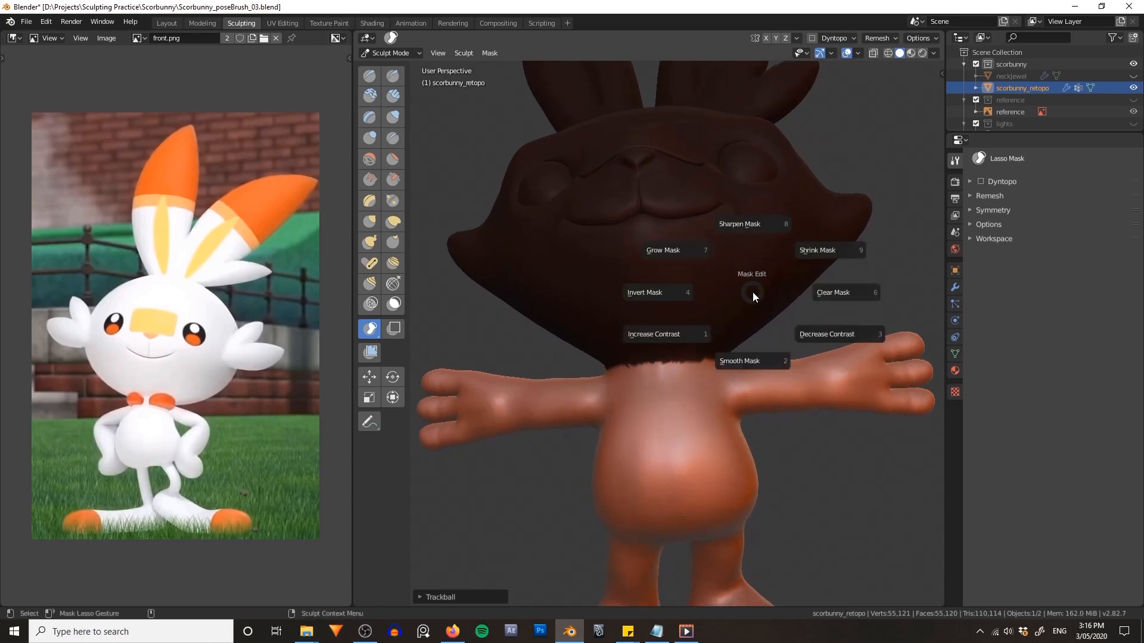
left_click(756, 363)
key("grave")
left_click(698, 406)
key("ctrl+i")
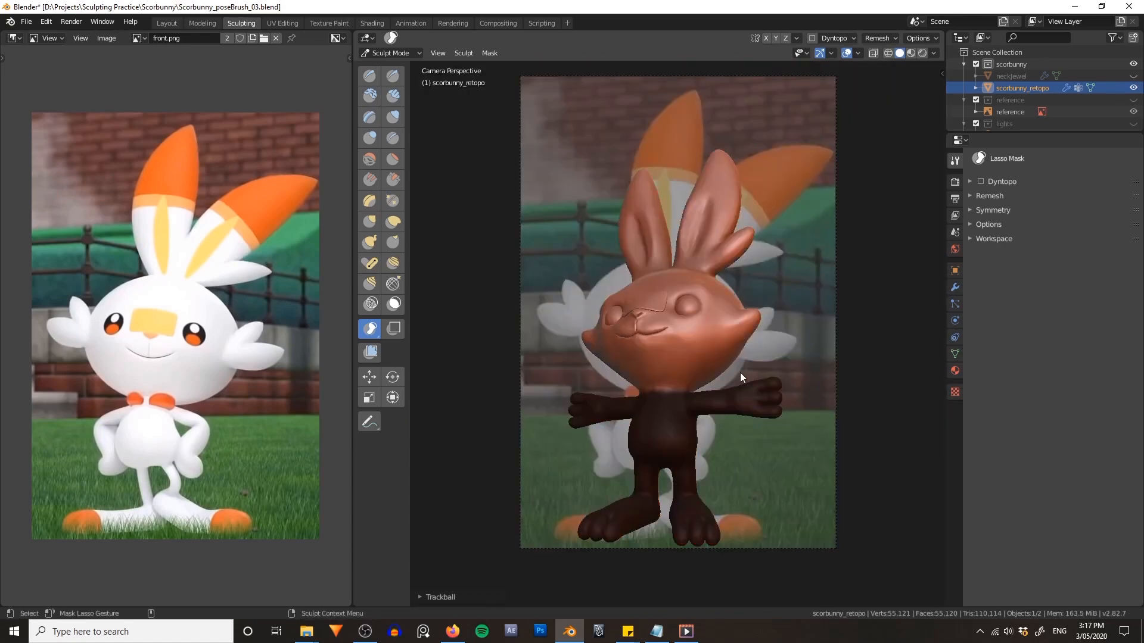
right_click(740, 372)
left_click(718, 406)
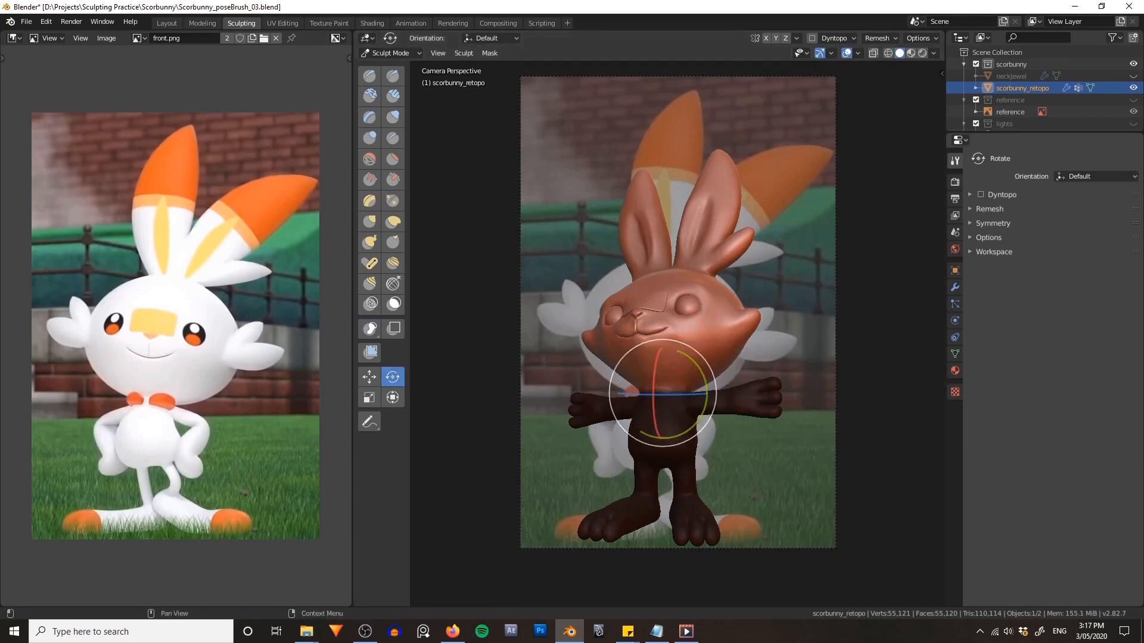
- Rotate the unmasked head about the neck with several axis and trackball rotations to match the reference image's head tilt
left_click_drag(684, 389, 690, 409)
left_click_drag(695, 361, 674, 412)
left_click_drag(655, 366, 654, 365)
left_click_drag(695, 361, 699, 367)
left_click_drag(679, 380, 505, 302)
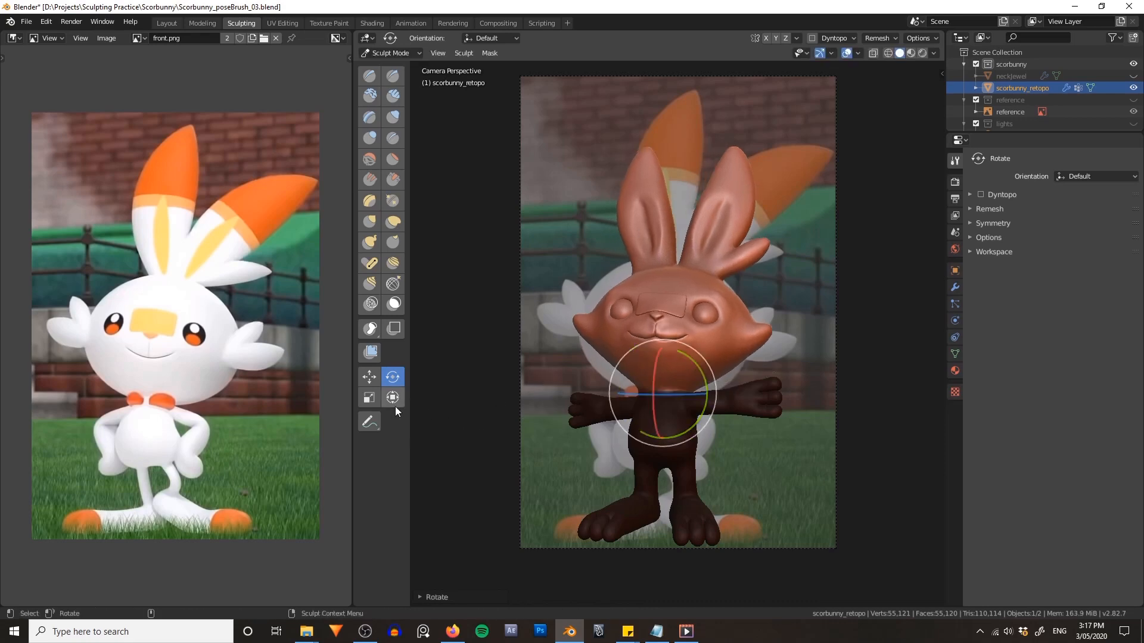
- Scale up the unmasked head and move it to fit the reference, checking the neck from front and back
left_click(370, 398)
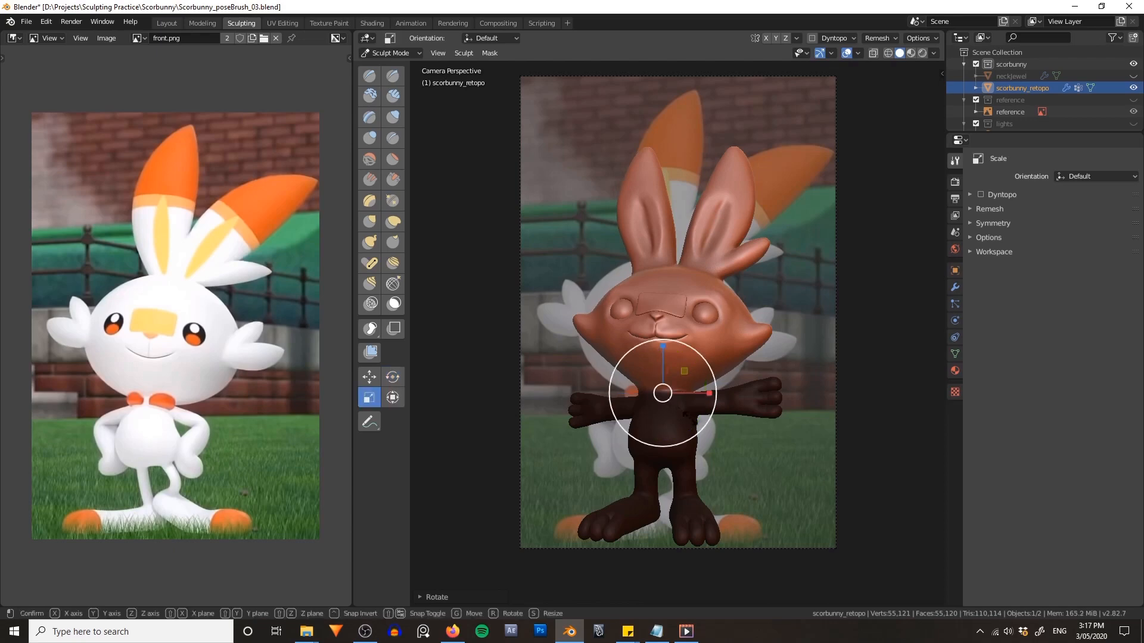
left_click_drag(688, 418, 659, 404)
middle_click_drag(680, 371, 679, 355)
scroll(679, 355, "up", 3)
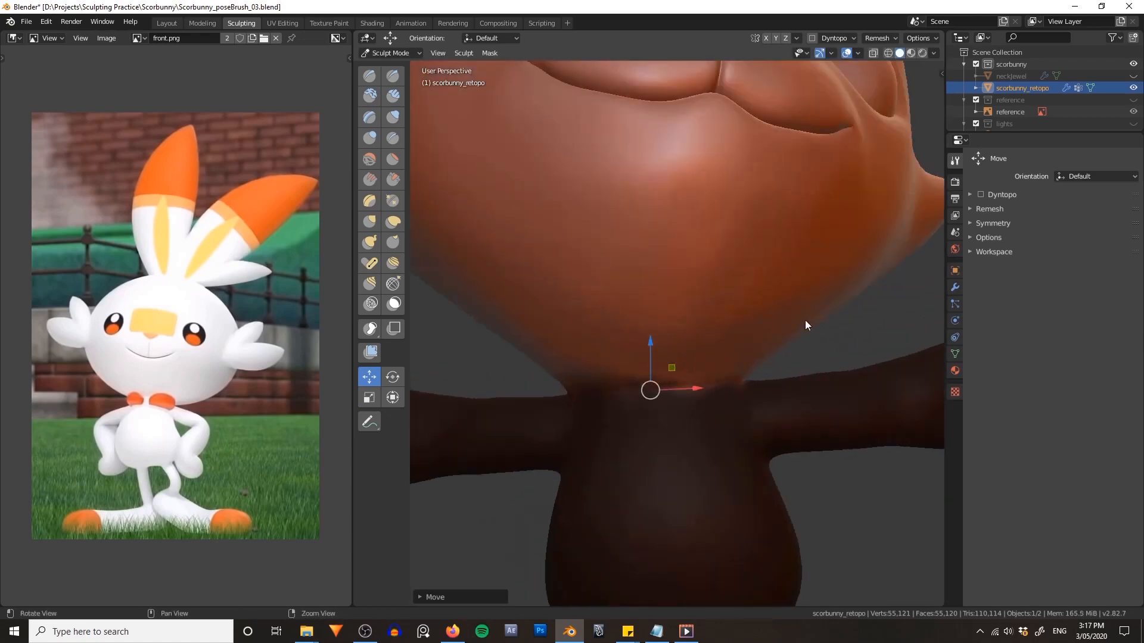
middle_click_drag(805, 319, 528, 280)
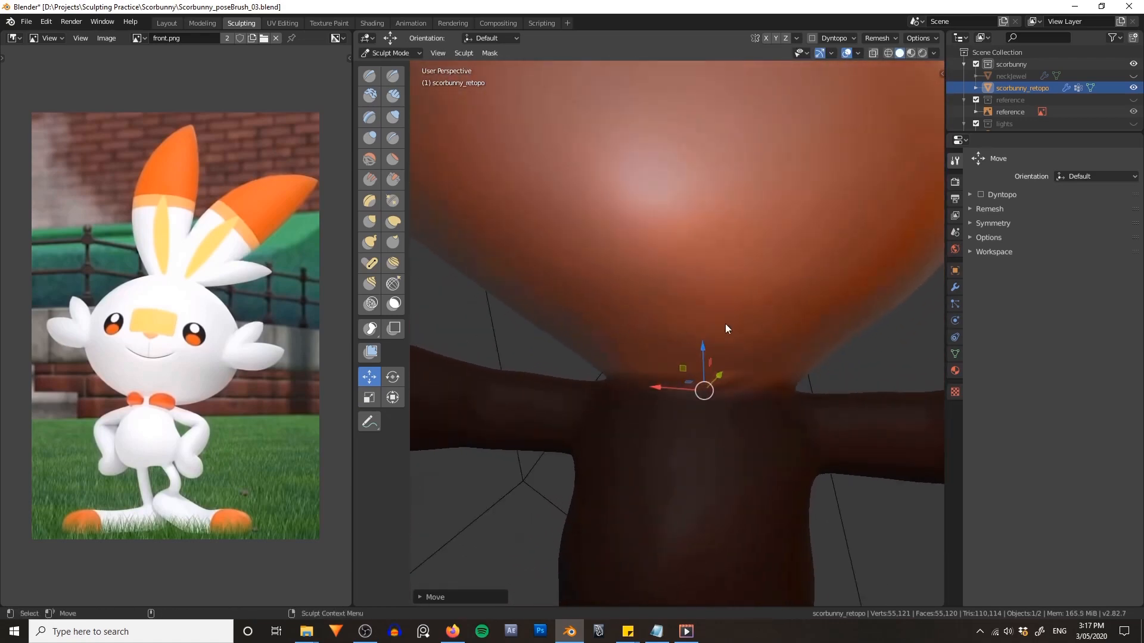
middle_click_drag(724, 327, 601, 288)
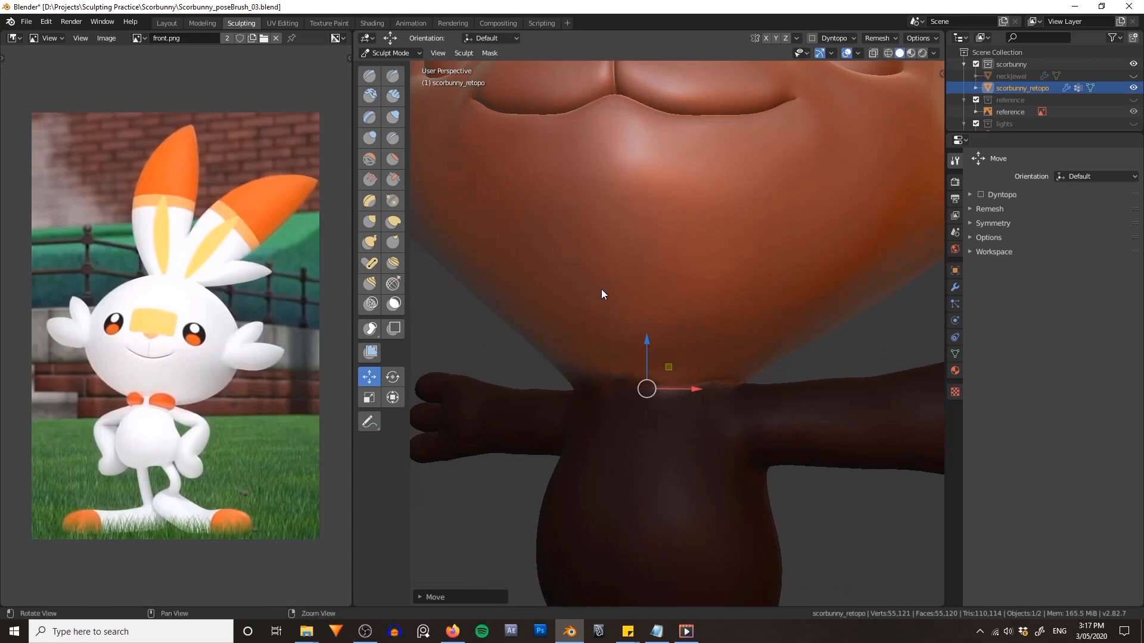
- Clear the mask and reshape the deformed neck joint between head and torso with the Grab brush
key("g")
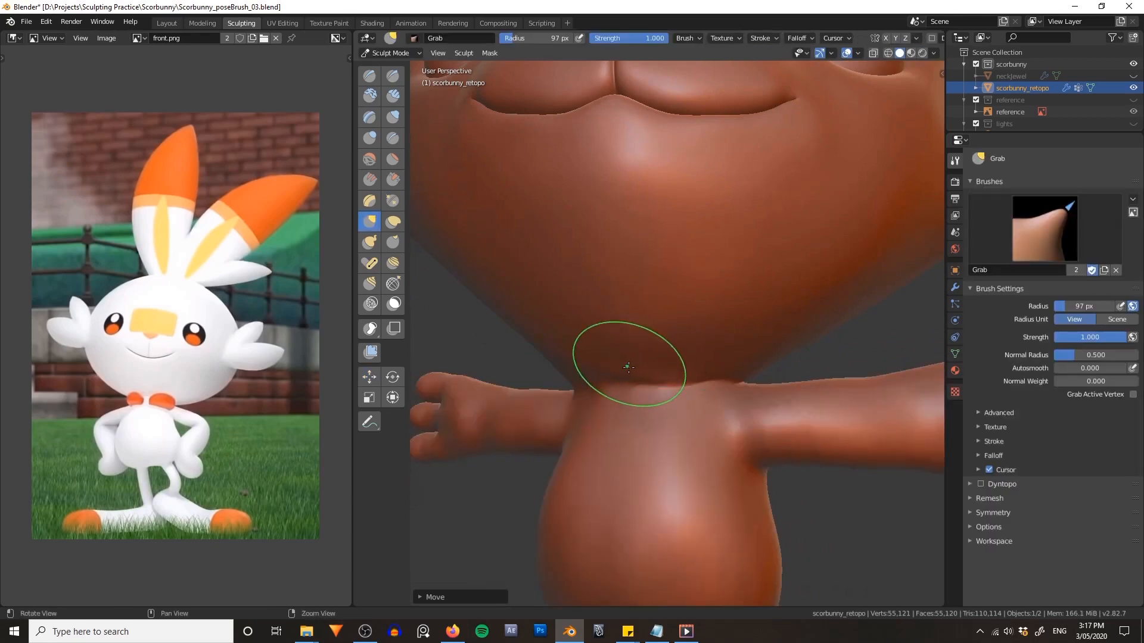
middle_click_drag(625, 349, 652, 377)
left_click_drag(653, 378, 650, 381)
mouse_move(682, 388)
middle_mouse_down()
mouse_move(607, 378)
mouse_move(691, 388)
middle_mouse_up()
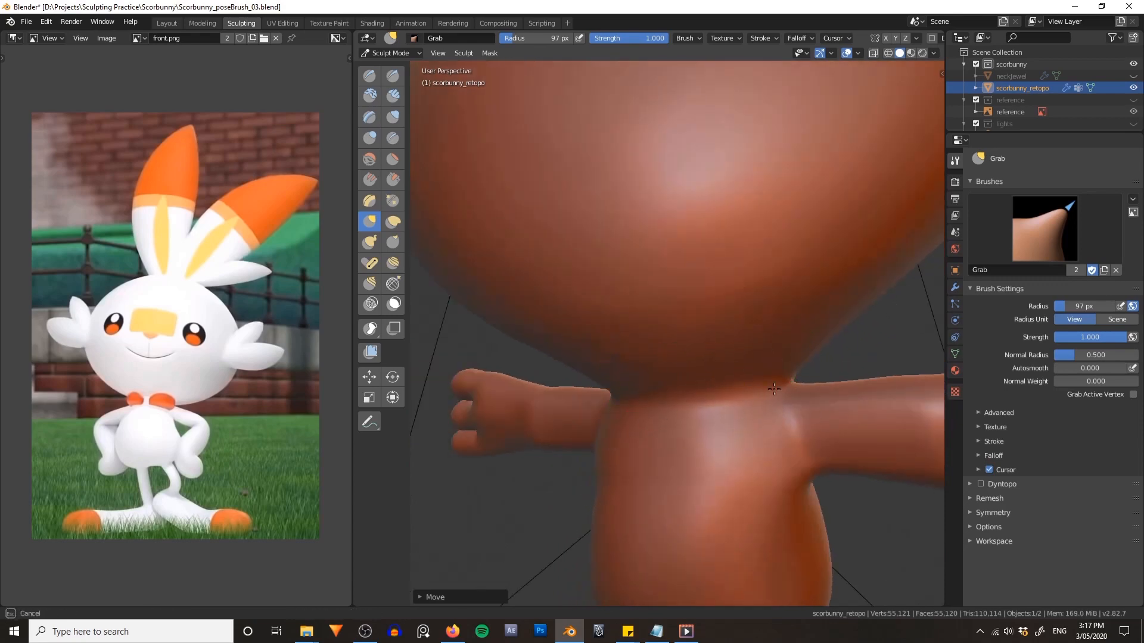
middle_click_drag(774, 389, 749, 390)
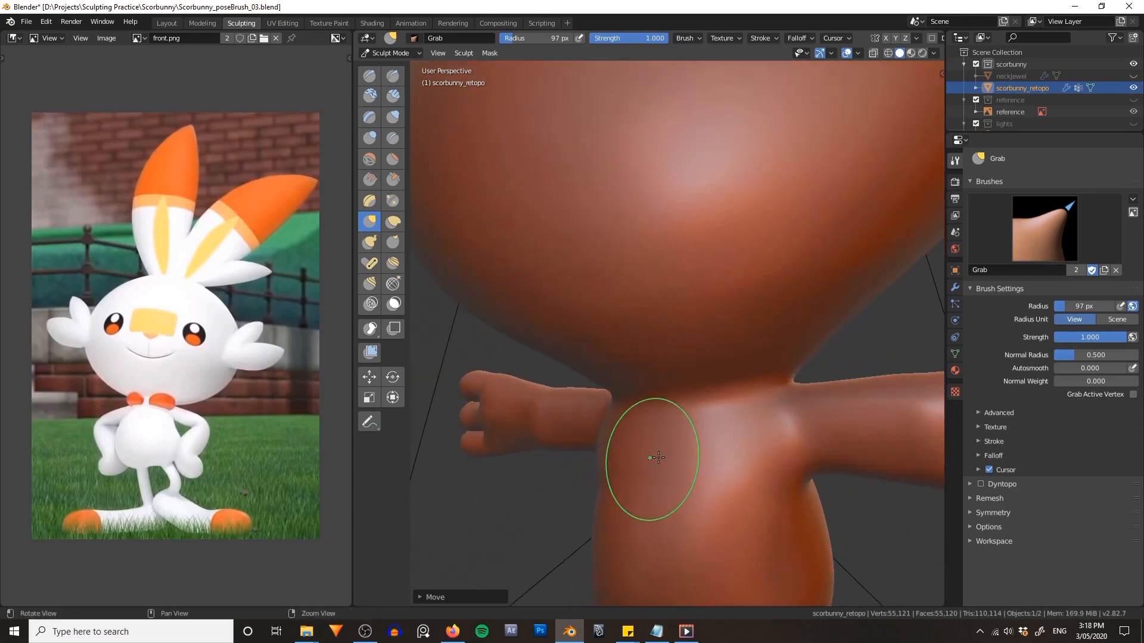
middle_click_drag(656, 449, 849, 445)
scroll(727, 434, "down", 5)
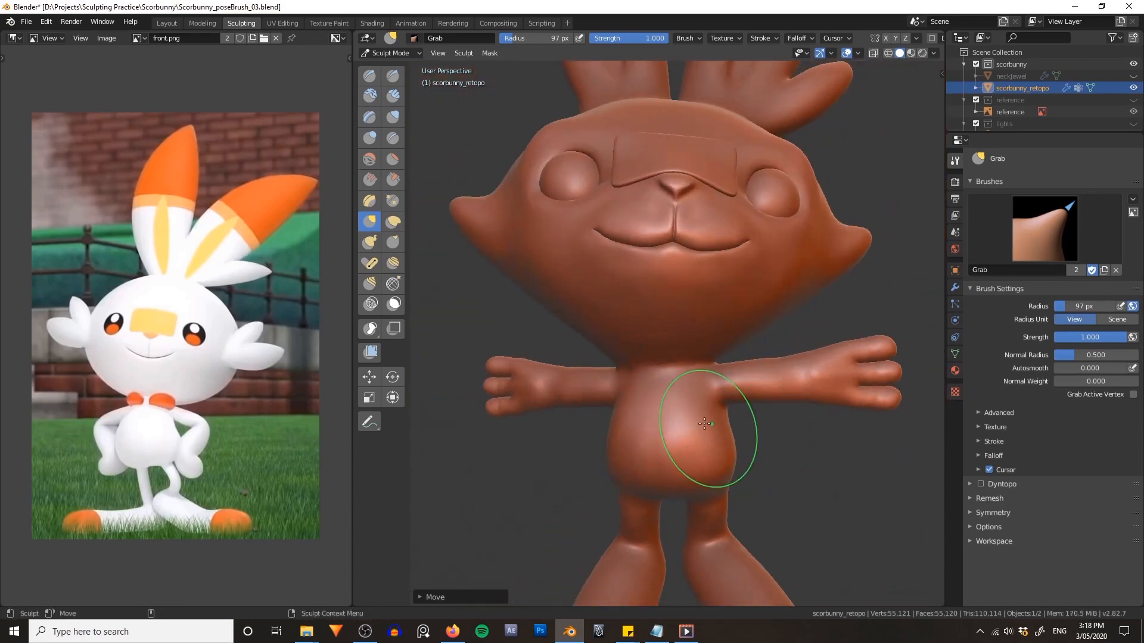
- Look through the camera, lock it to the view and reframe the model against the reference image
mouse_move(651, 358)
middle_mouse_down()
mouse_move(541, 338)
mouse_move(790, 332)
mouse_move(681, 324)
mouse_move(720, 296)
middle_mouse_up()
mouse_move(698, 289)
left_mouse_down("alt")
mouse_move(725, 291)
mouse_move(694, 291)
left_mouse_up("alt")
scroll(694, 291, "down", 1)
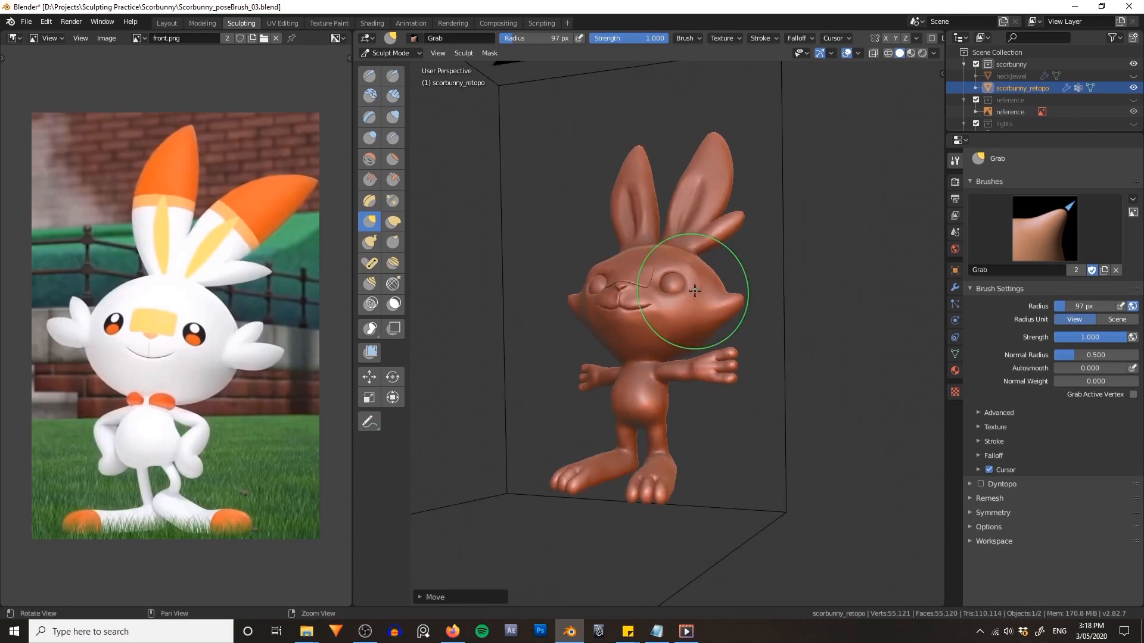
mouse_move(695, 291)
middle_mouse_down()
mouse_move(704, 305)
mouse_move(703, 269)
mouse_move(694, 265)
mouse_move(686, 282)
middle_mouse_up()
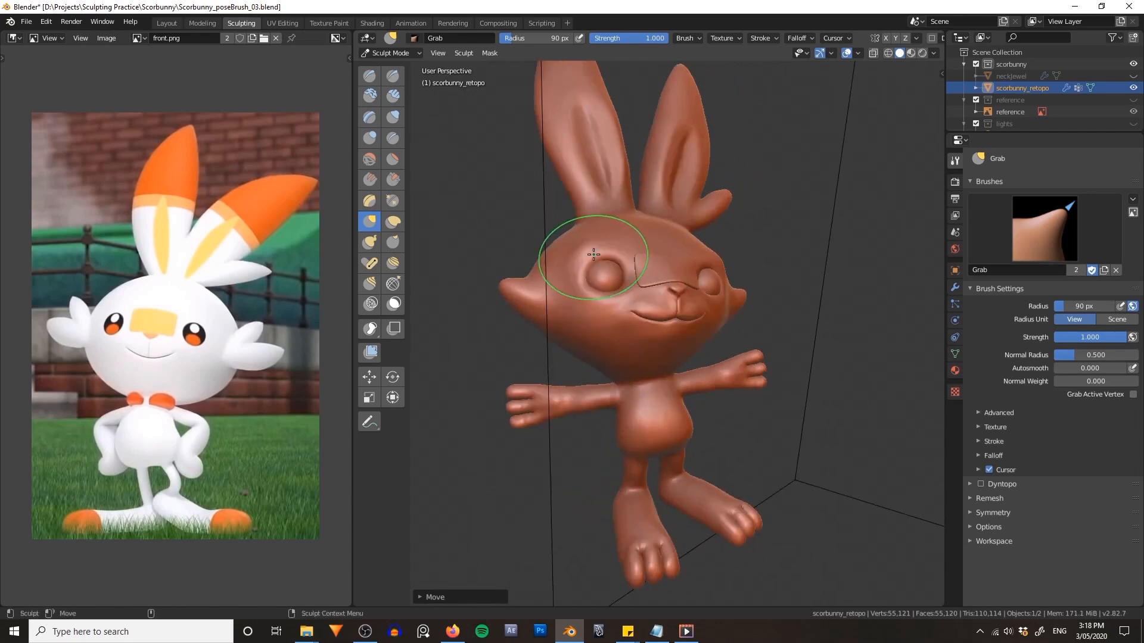
middle_click_drag(594, 255, 694, 262)
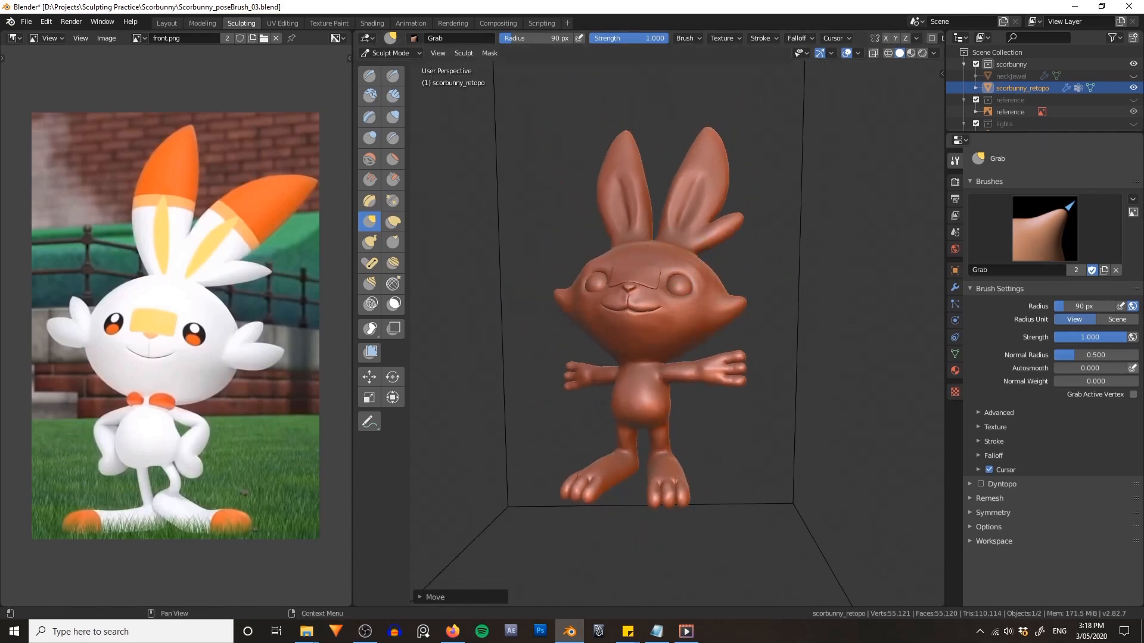
key("KP_0")
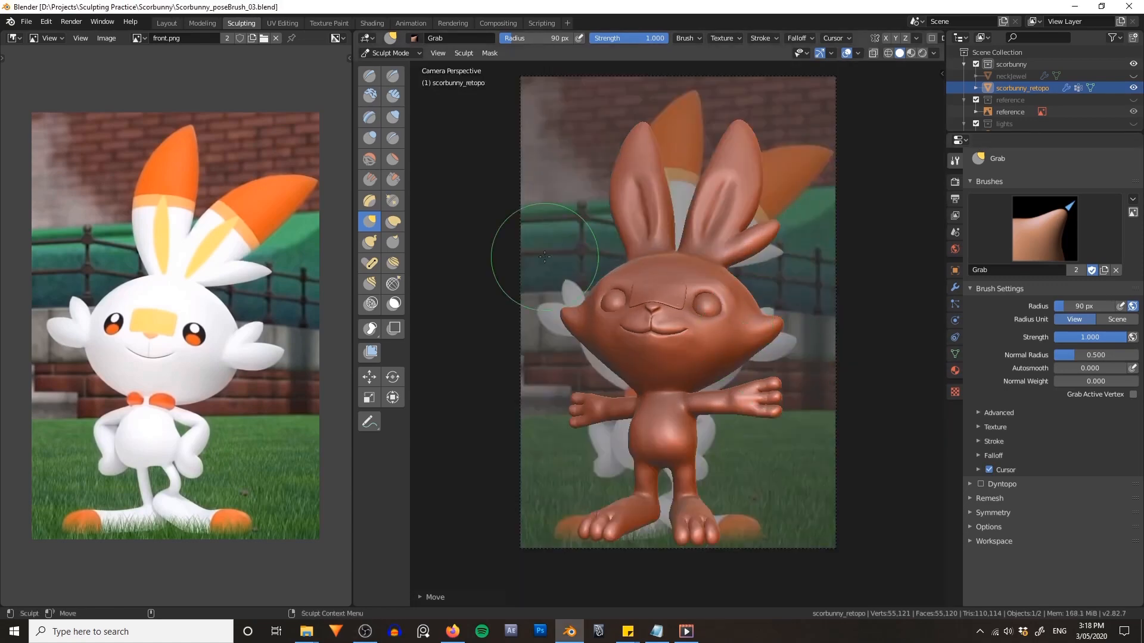
left_click(374, 377)
key("n")
left_click(939, 124)
left_click(878, 196)
key("n")
middle_click_drag(702, 315, 753, 291)
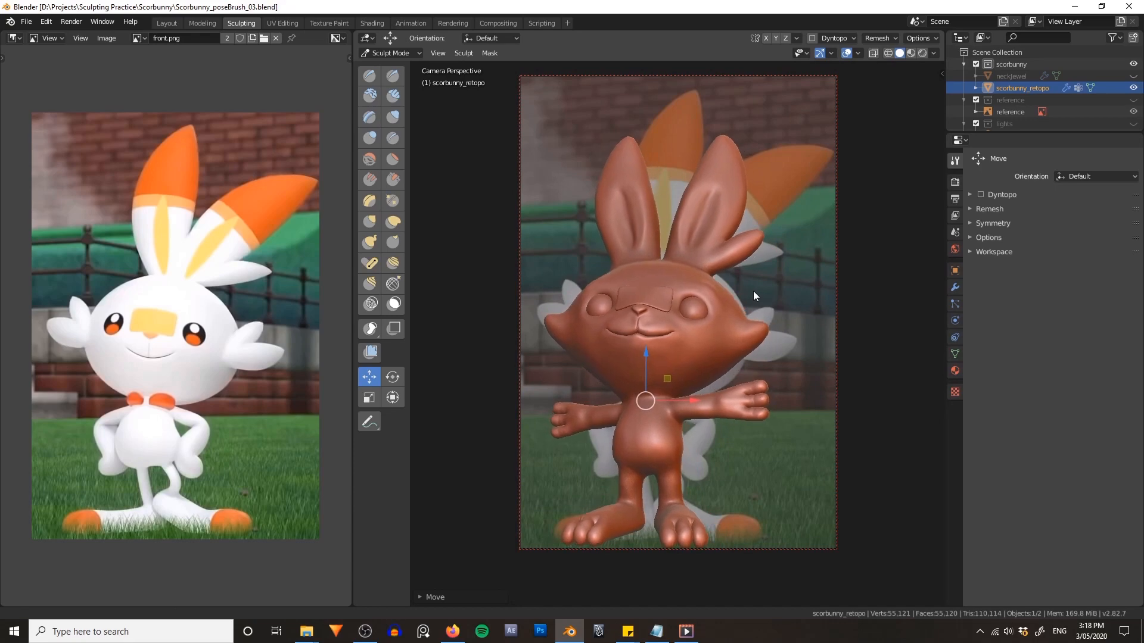
- Lasso the character's left leg and edit the mask so that everything except this leg is masked with a soft hip border
key("q")
left_click(603, 387)
mouse_move(651, 474)
left_mouse_down()
mouse_move(697, 483)
mouse_move(709, 471)
left_mouse_up()
key("a")
left_click(666, 465)
- Rotate the unmasked left leg at the hip toward the reference pose in camera view
key("r")
key("grave")
left_click(707, 435)
- Extend the mask over the left thigh and place the rotation pivot at the new mask border above the foot
middle_click_drag(718, 352, 578, 291)
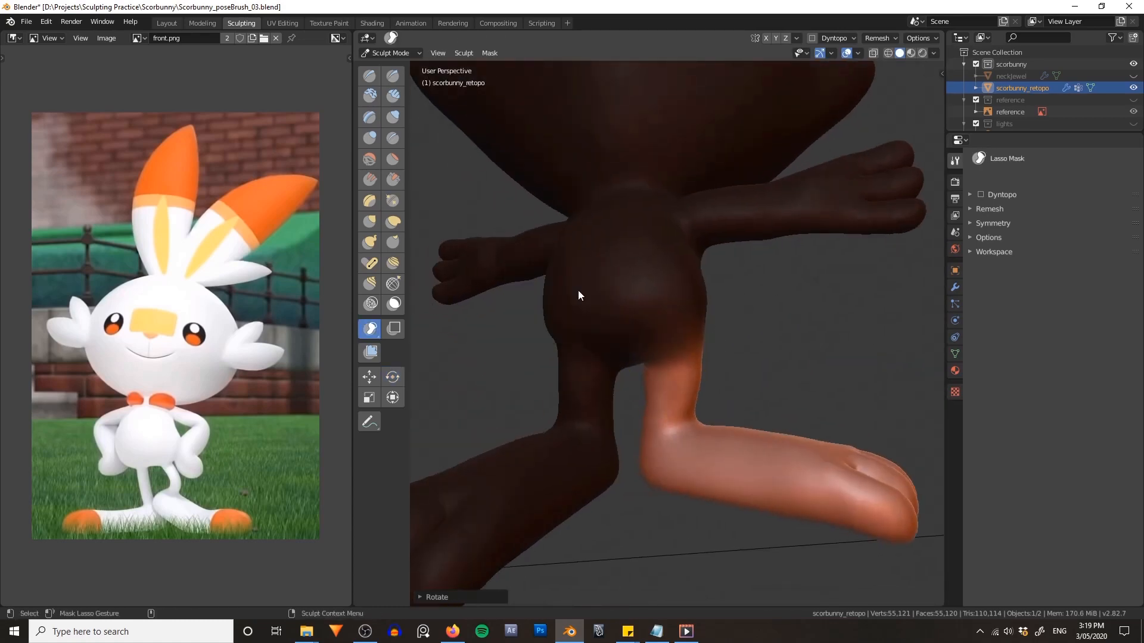
middle_click_drag(692, 393, 707, 380)
right_click(667, 370, "shift")
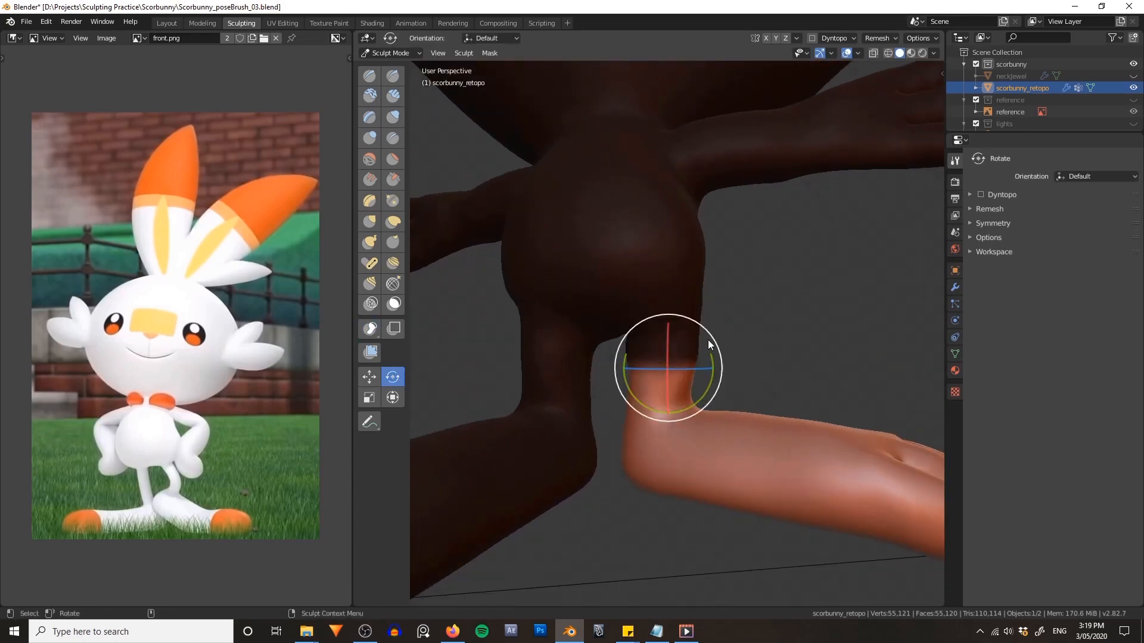
- Rotate the unmasked left leg about its hip pivot and shift it slightly to reposition the leg under the body
left_click_drag(708, 340, 698, 410)
middle_click_drag(816, 390, 867, 359)
key("g")
left_click_drag(662, 375, 655, 382)
middle_click_drag(655, 385, 631, 386)
- Erase the mask over the left thigh up to the hip with Lasso Mask and soften the mask edge
left_click(370, 330)
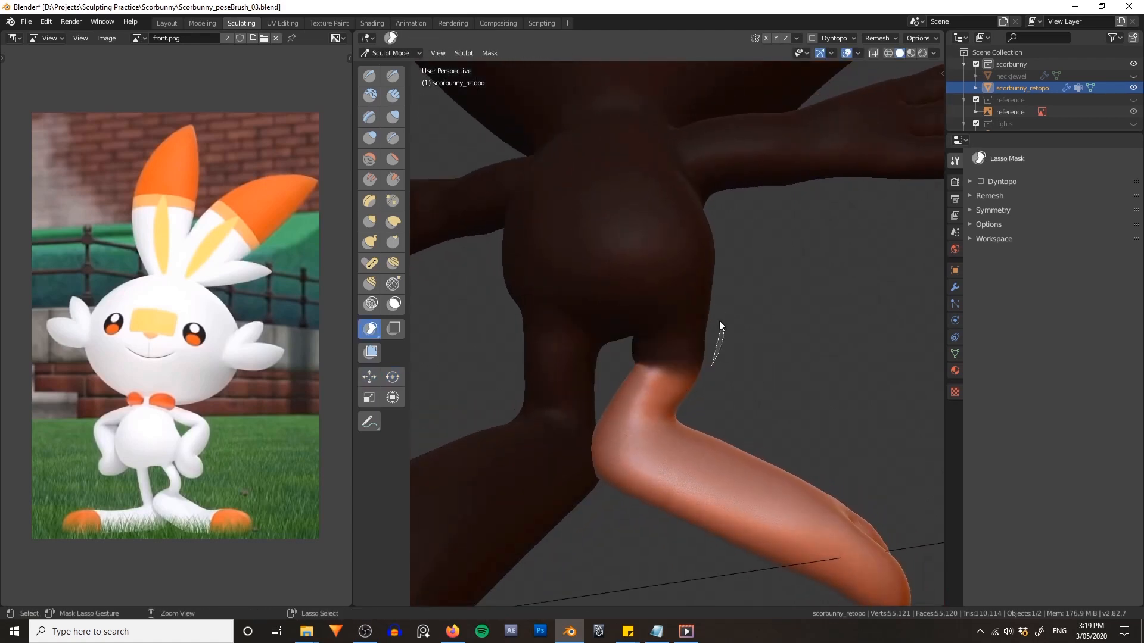
left_click_drag(719, 321, 696, 337, "ctrl")
key("a")
left_click(730, 405)
- Move and rotate the whole left leg at the hip in the camera view to align it with the reference
left_click(369, 377)
key("KP_0")
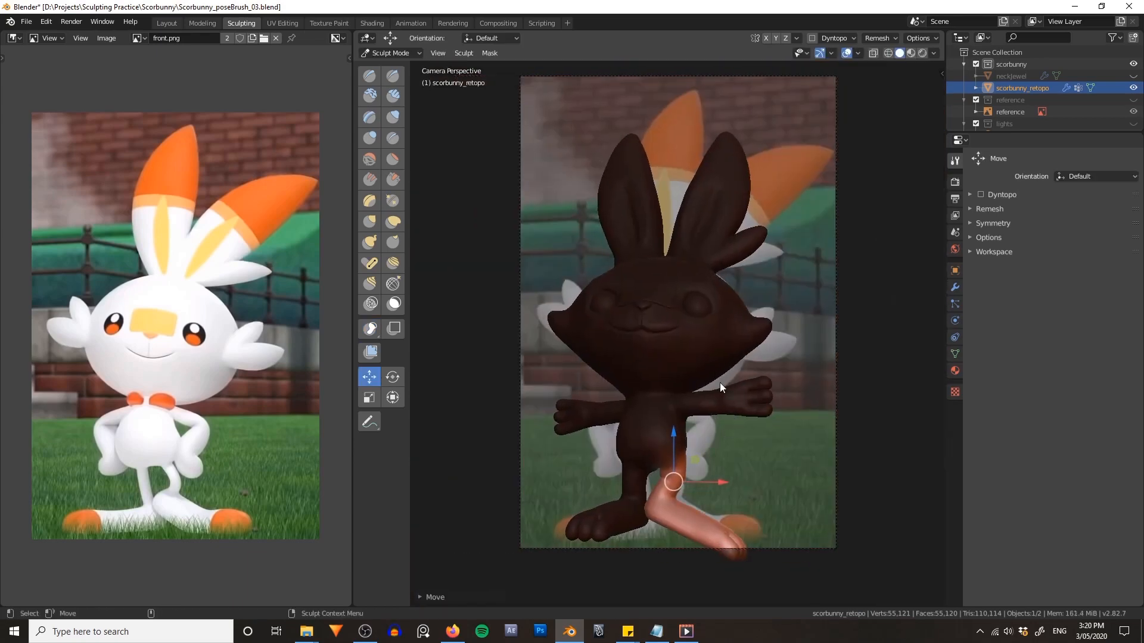
scroll(719, 382, "up", 4)
key("r")
key("q")
left_click(728, 309)
left_click_drag(687, 303, 686, 301)
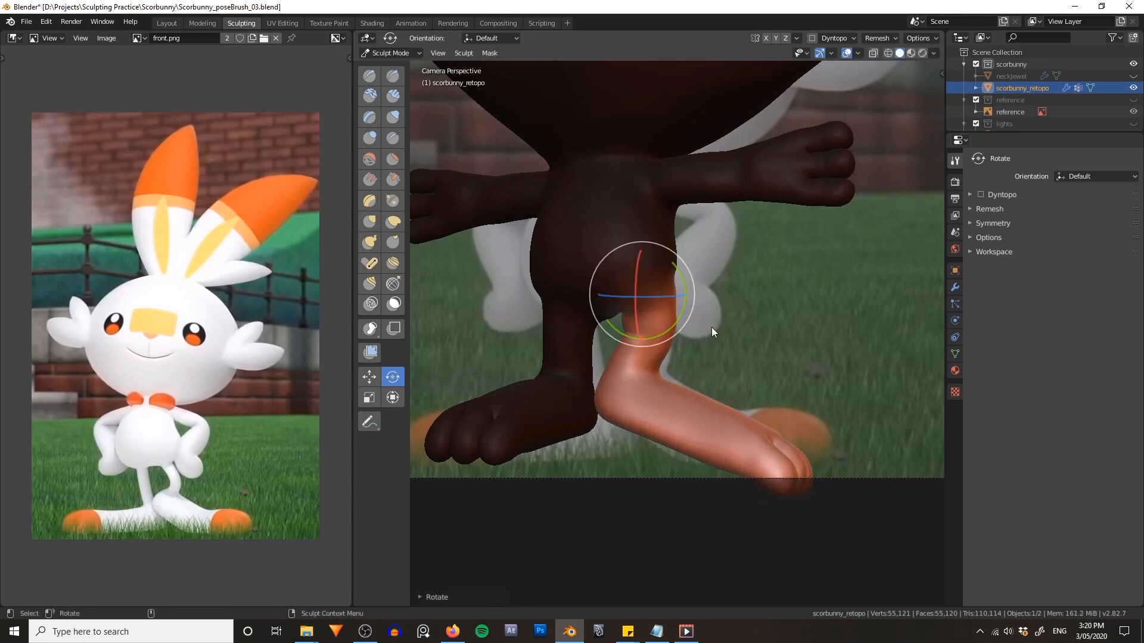
- Lasso-mask the left thigh, set the pivot to the mask border and adjust the rotation of the unmasked foot
key("l")
left_click_drag(543, 321, 673, 365)
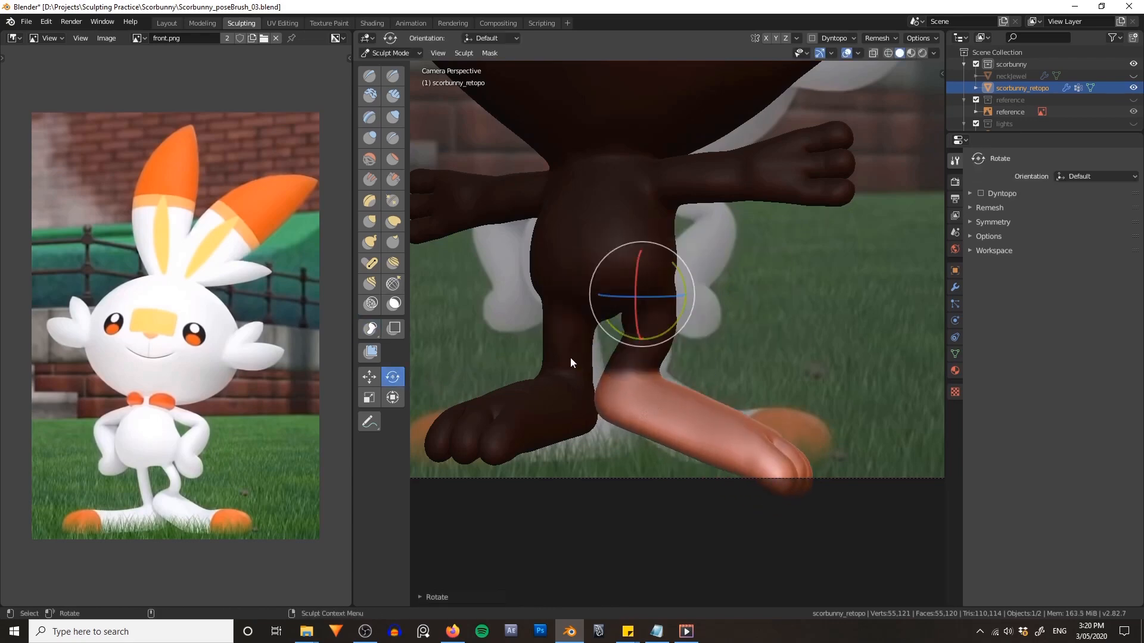
key("q")
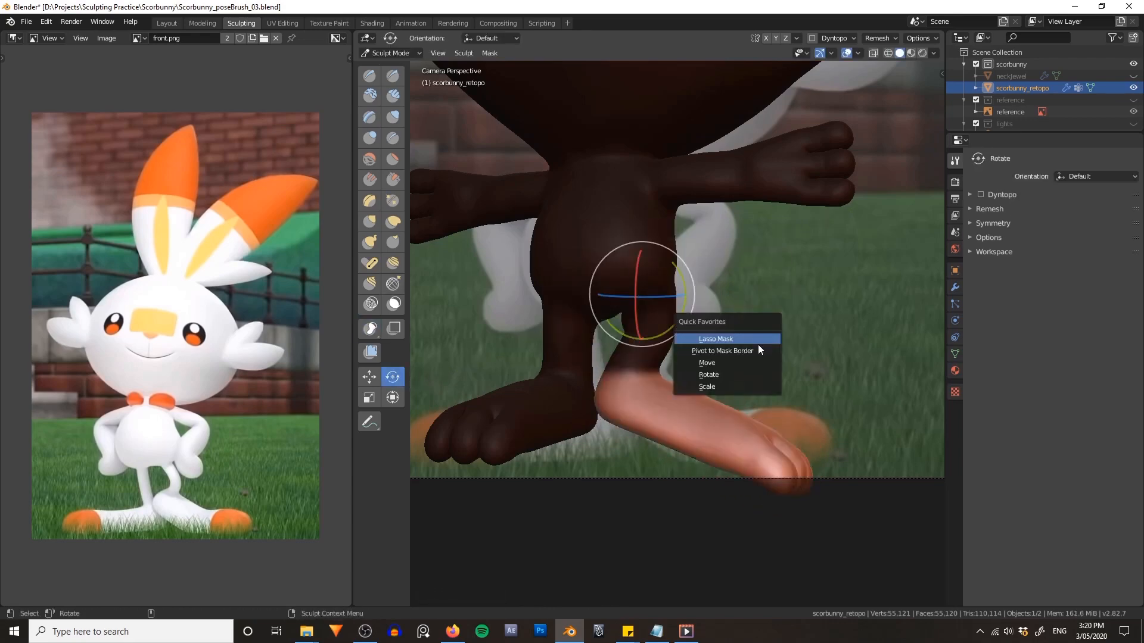
left_click(757, 350)
left_click_drag(676, 351, 674, 344)
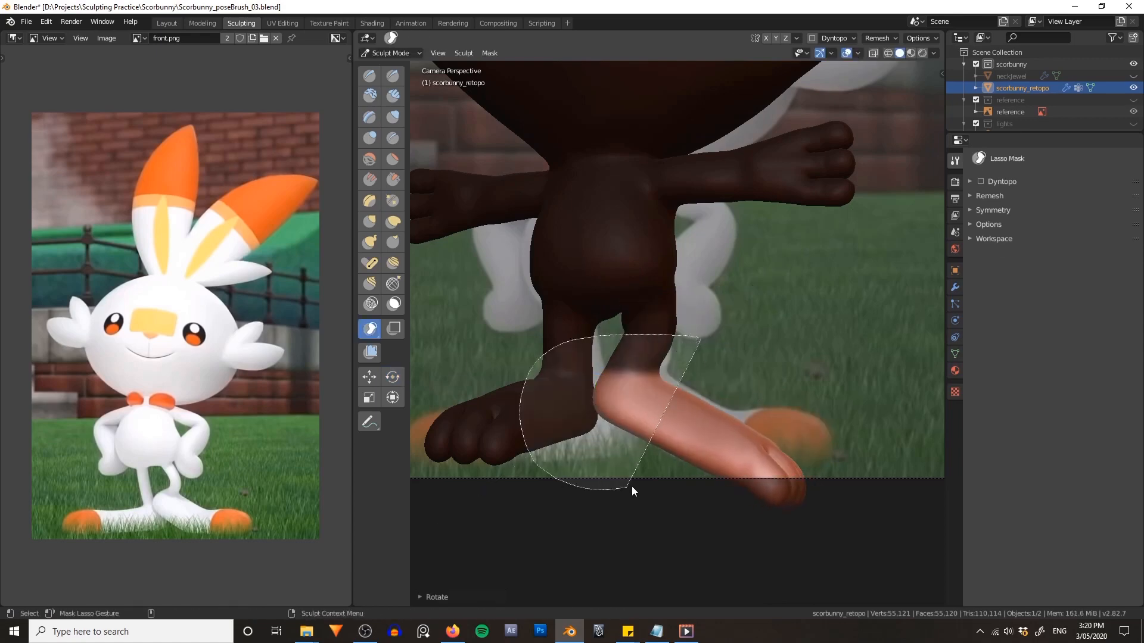
- Mask the left heel and ankle, and rotate the front half of the foot level to match the reference
left_click_drag(632, 487, 691, 471)
mouse_move(703, 388)
middle_mouse_down()
mouse_move(738, 372)
mouse_move(630, 341)
mouse_move(658, 315)
mouse_move(615, 362)
middle_mouse_up()
scroll(738, 372, "up", 4)
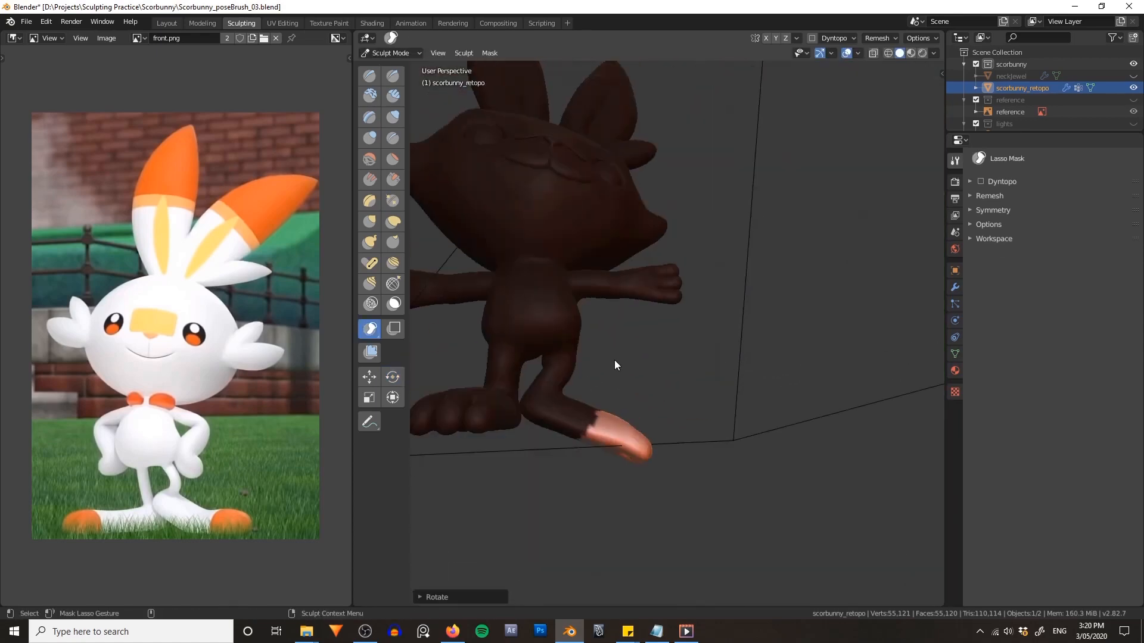
key("KP_0")
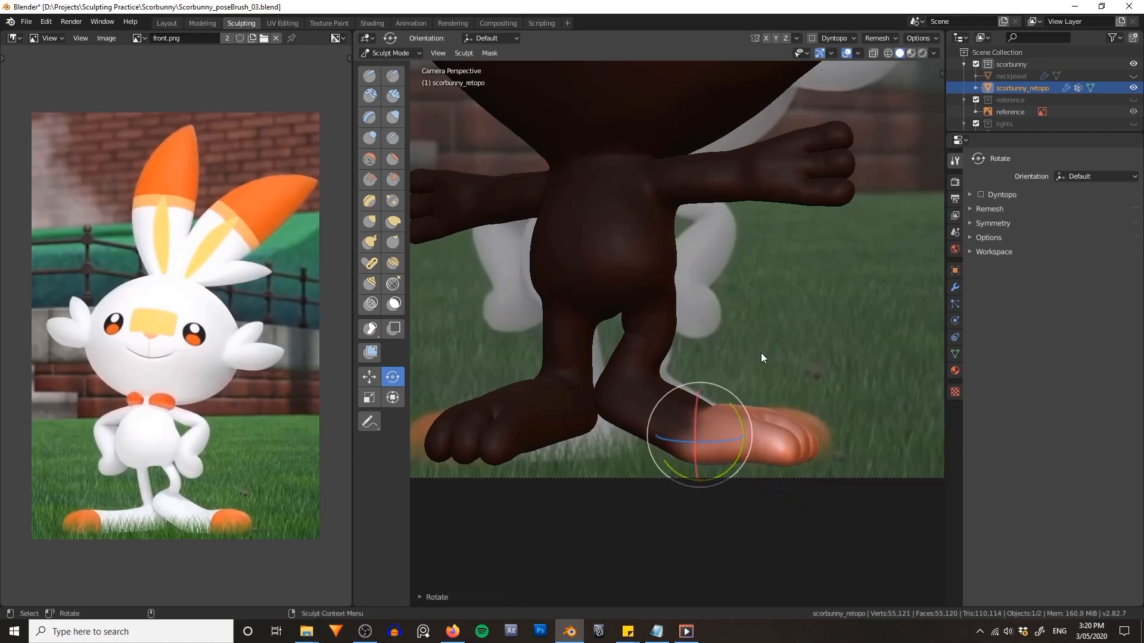
mouse_move(760, 353)
middle_mouse_down()
mouse_move(711, 353)
mouse_move(768, 372)
middle_mouse_up()
key("KP_0")
scroll(782, 385, "up", 1, "alt")
scroll(783, 385, "up", 1)
middle_click_drag(624, 386, 656, 395, "shift")
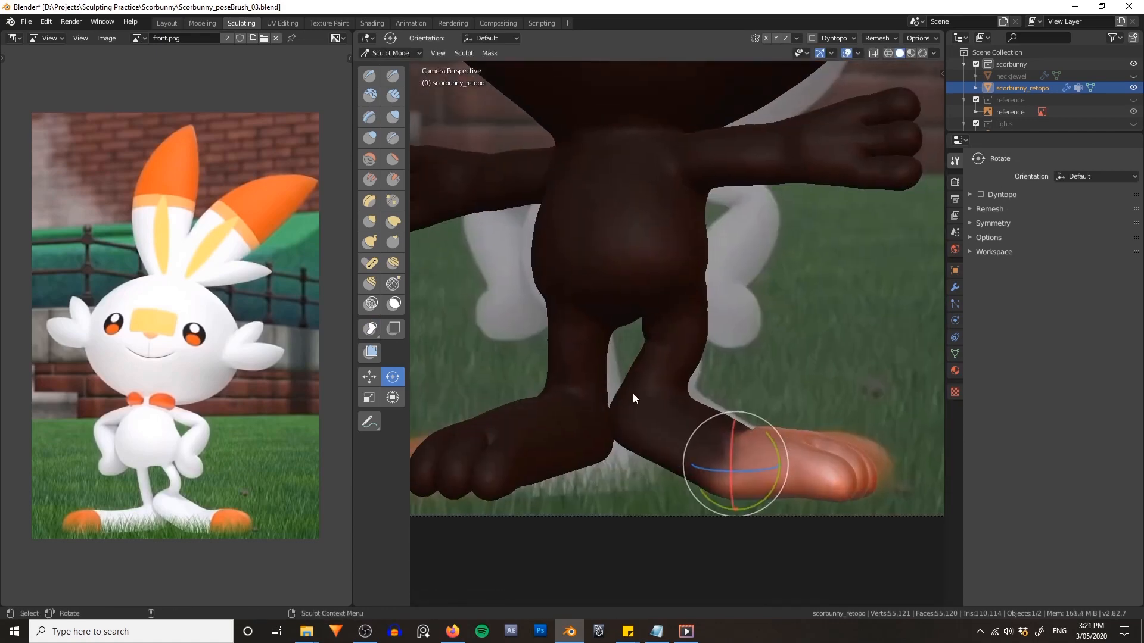
- Unmask the whole left leg, rotate it slightly at the hip, and clear the mask
key("ctrl+Tab")
left_click(674, 322)
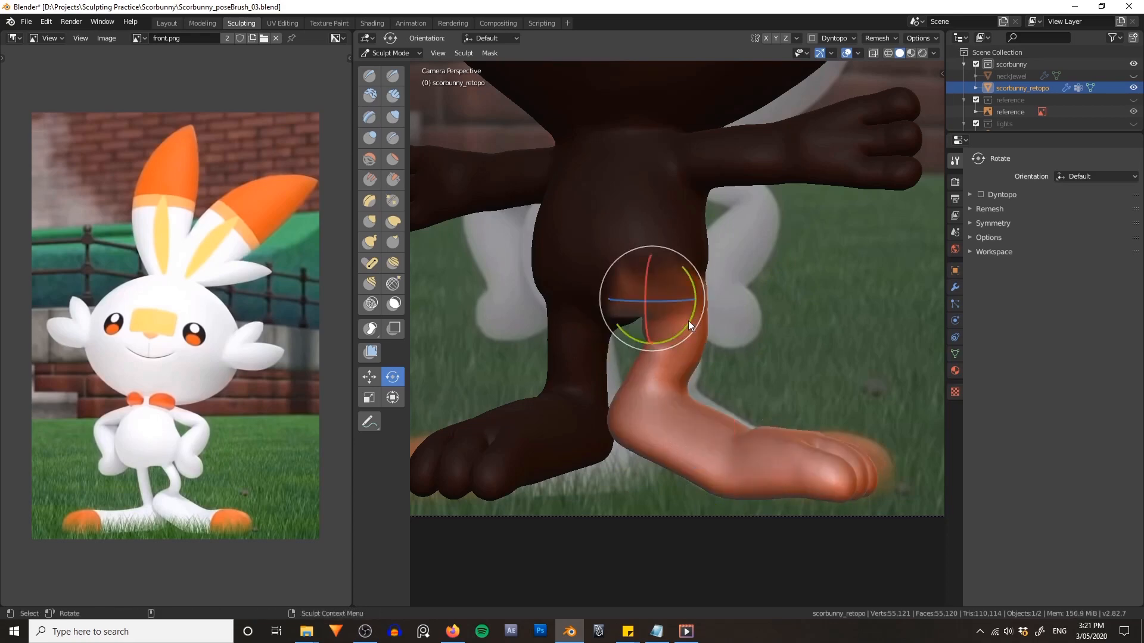
left_click_drag(687, 322, 691, 317)
middle_click_drag(495, 306, 573, 301, "shift")
key("alt+m")
- Lasso the character's right leg and invert the mask so that only this leg is editable
middle_click_drag(462, 358, 424, 345, "shift")
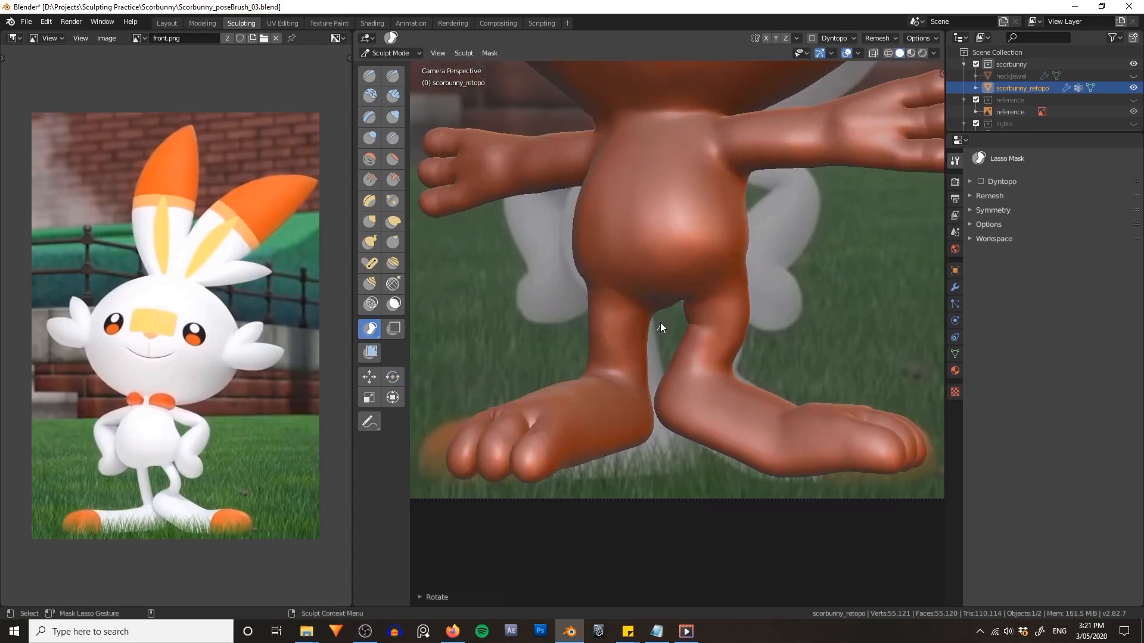
left_click_drag(631, 277, 620, 511)
mouse_move(620, 510)
middle_mouse_down()
mouse_move(690, 408)
mouse_move(660, 263)
mouse_move(784, 293)
middle_mouse_up()
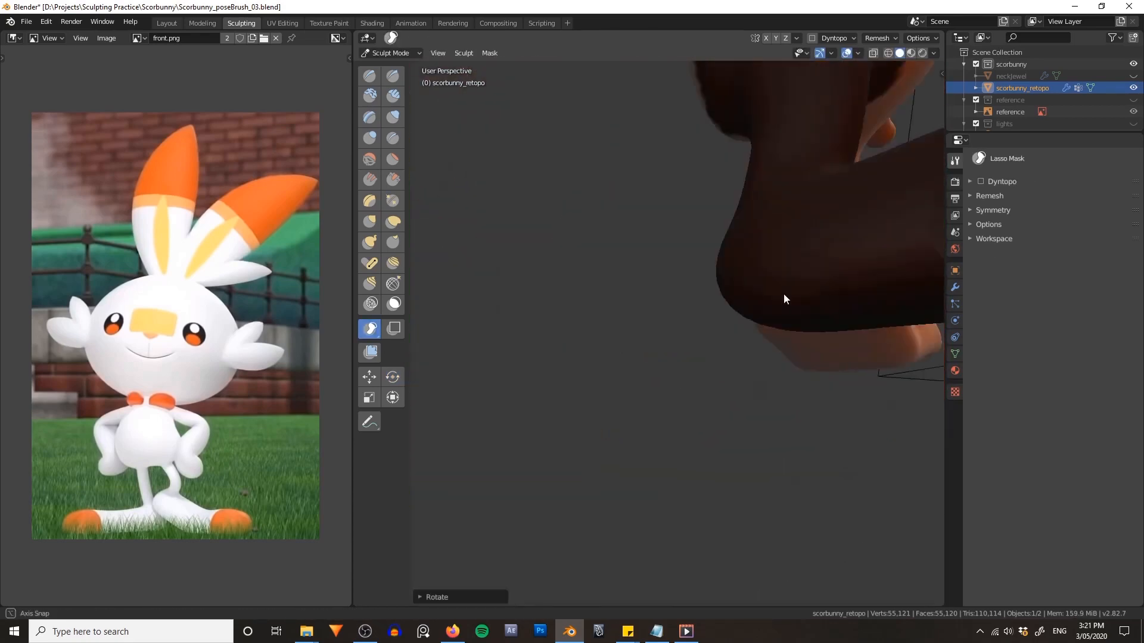
key("KP_0")
key("ctrl+i")
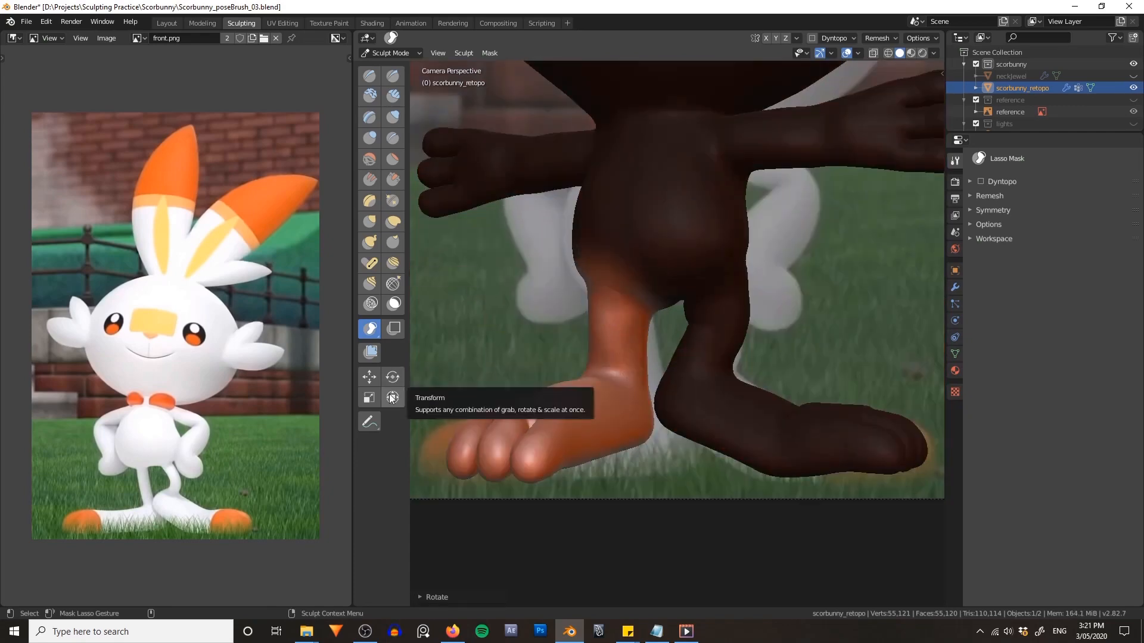
- Rotate and shift the right leg inward at the hip to match the reference, and clear the mask
left_click_drag(708, 284, 665, 250)
left_click(369, 377)
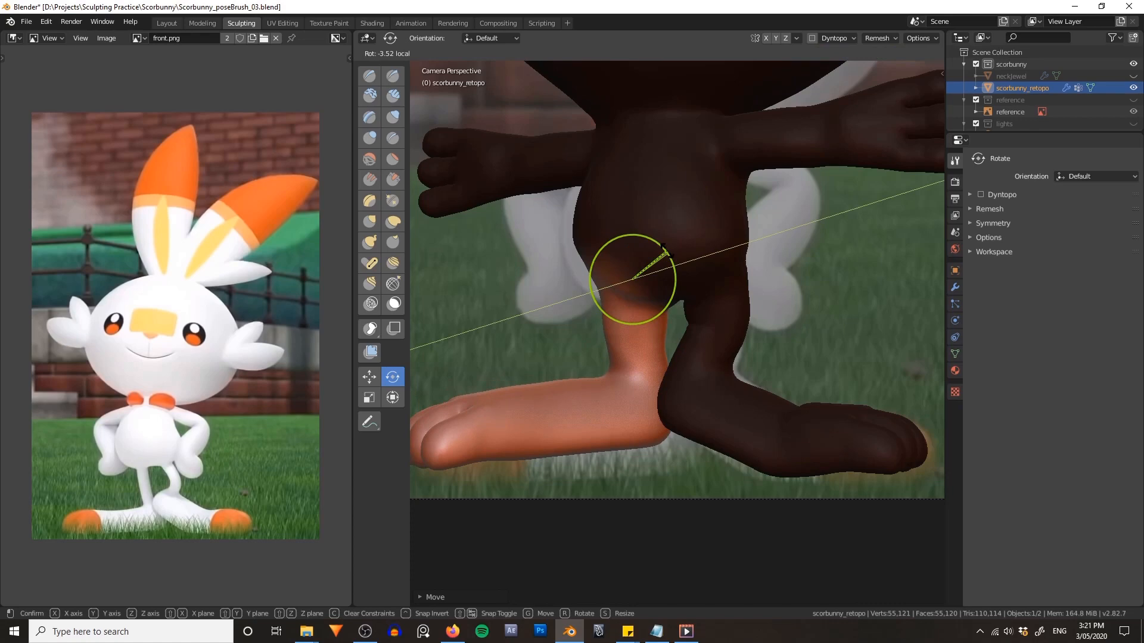
left_click(369, 377)
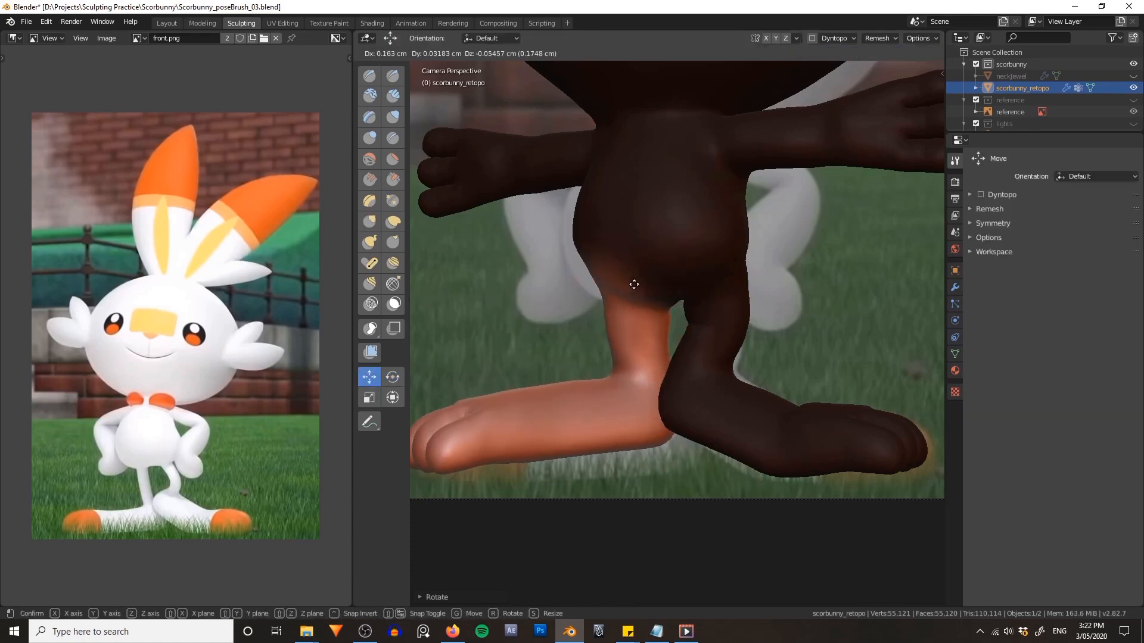
left_click_drag(632, 286, 631, 288)
key("alt+m")
mouse_move(632, 288)
middle_mouse_down()
mouse_move(741, 224)
mouse_move(638, 268)
middle_mouse_up()
- Build up the transition between the belly and the right thigh with the Clay brush
key("c")
mouse_move(554, 275)
left_mouse_down()
mouse_move(573, 289)
mouse_move(570, 256)
left_mouse_up()
mouse_move(584, 262)
middle_mouse_down()
mouse_move(662, 207)
mouse_move(739, 222)
middle_mouse_up()
left_click(838, 39)
left_click_drag(807, 116, 809, 97)
left_click_drag(663, 267, 688, 309)
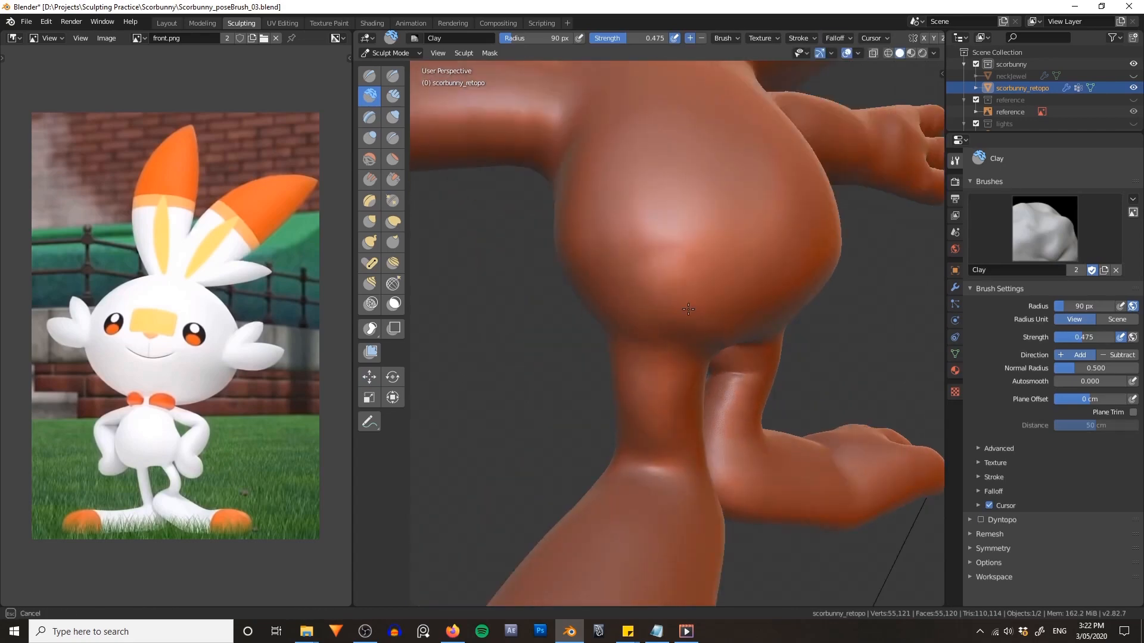
mouse_move(667, 248)
middle_mouse_down("ctrl")
mouse_move(602, 306)
mouse_move(640, 270)
mouse_move(671, 349)
mouse_move(619, 334)
middle_mouse_up("ctrl")
- Reshape the lower belly above the legs with the Grab brush at a radius of 127 px
key("KP_0")
key("g")
key("f")
left_click(671, 349)
key("f")
left_click(625, 334)
mouse_move(619, 334)
middle_mouse_down("ctrl")
mouse_move(626, 309)
mouse_move(735, 396)
mouse_move(721, 405)
middle_mouse_up("ctrl")
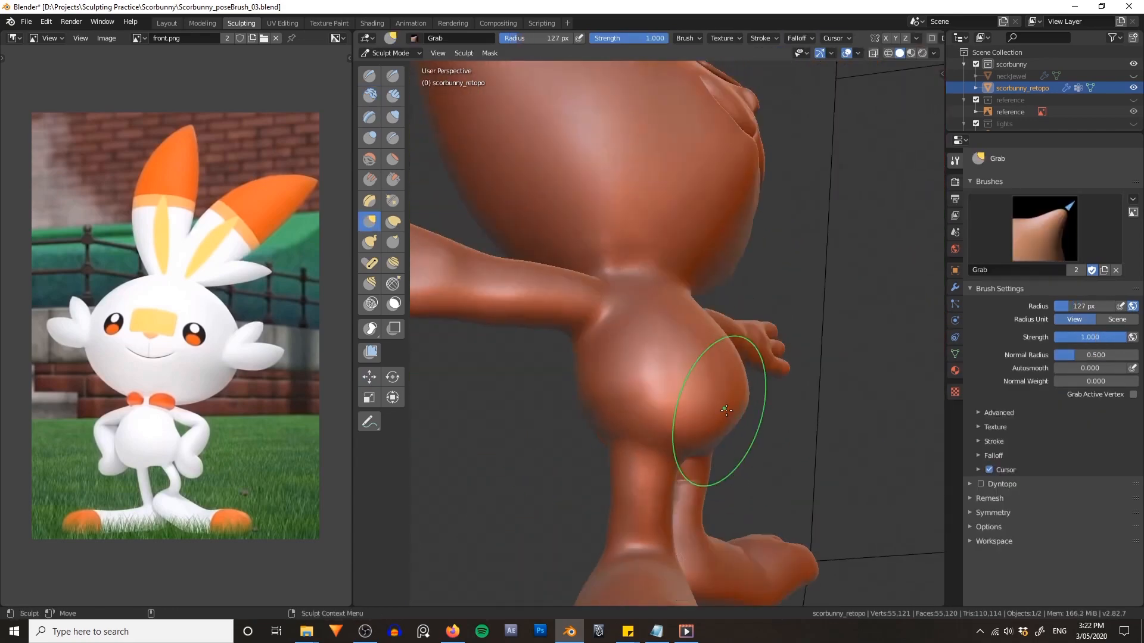
left_click_drag(721, 405, 715, 417)
- Enlarge the Grab brush to 243 px and adjust the belly's right-side contour against the reference in the camera view
mouse_move(715, 417)
middle_mouse_down()
mouse_move(683, 402)
mouse_move(725, 373)
middle_mouse_up()
key("f")
left_click(682, 403)
key("KP_0")
key("f")
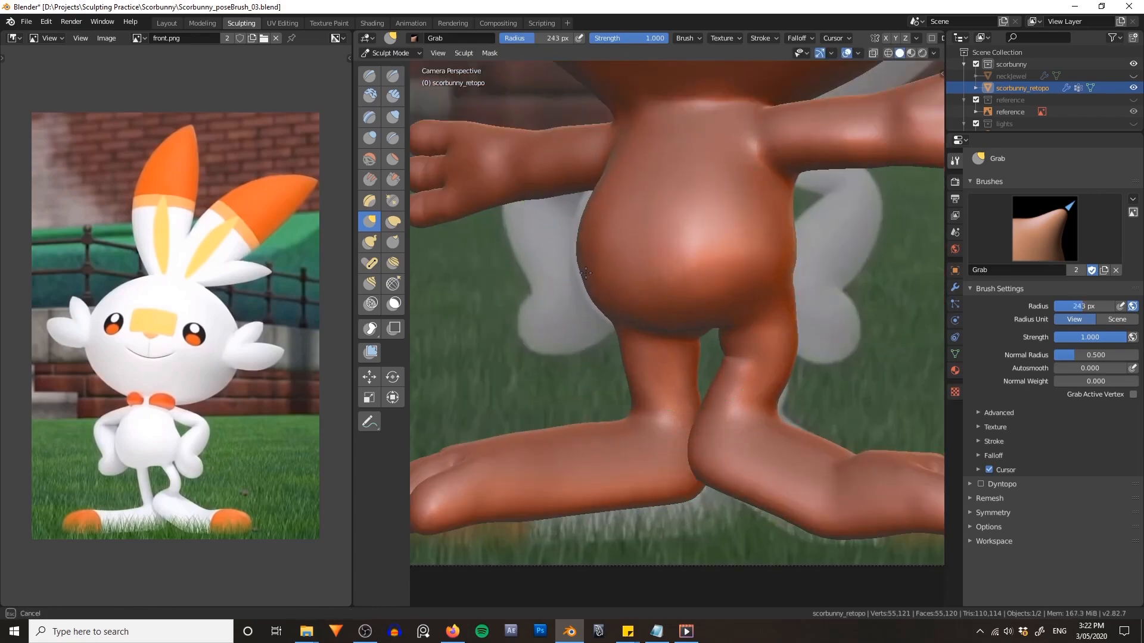
left_click_drag(585, 273, 588, 272)
- Refine the hip and upper thigh shapes with the Grab brush at radii of 142 px and 135 px
mouse_move(588, 271)
middle_mouse_down("ctrl")
mouse_move(602, 370)
mouse_move(607, 297)
mouse_move(595, 336)
mouse_move(619, 262)
middle_mouse_up("ctrl")
key("f")
left_click(655, 310)
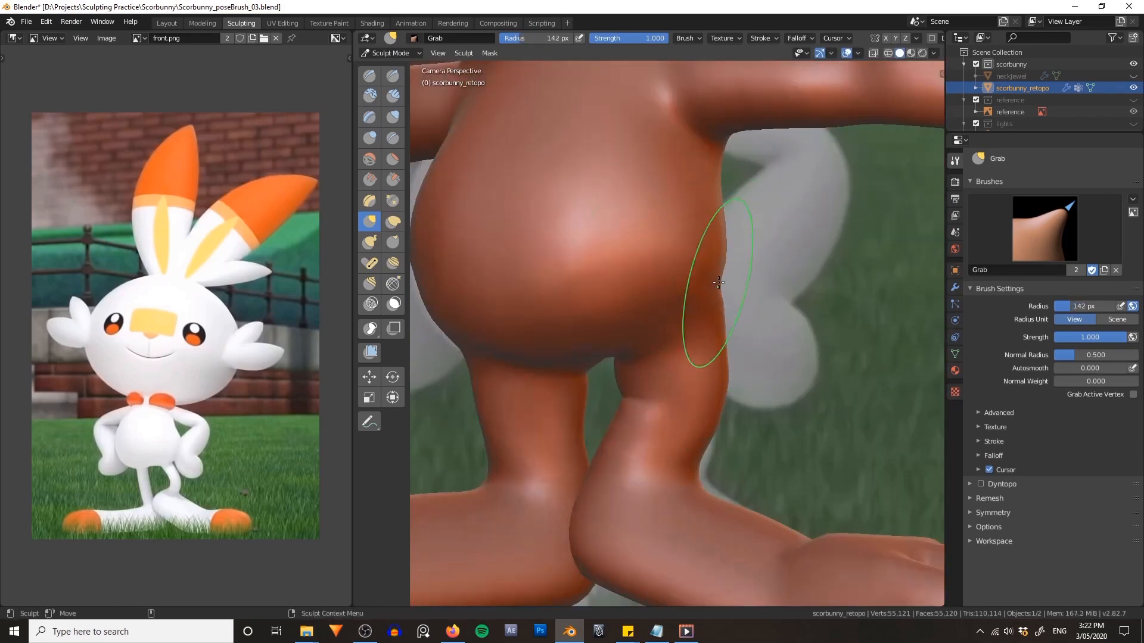
middle_click_drag(772, 283, 669, 320)
key("f")
left_click(687, 311)
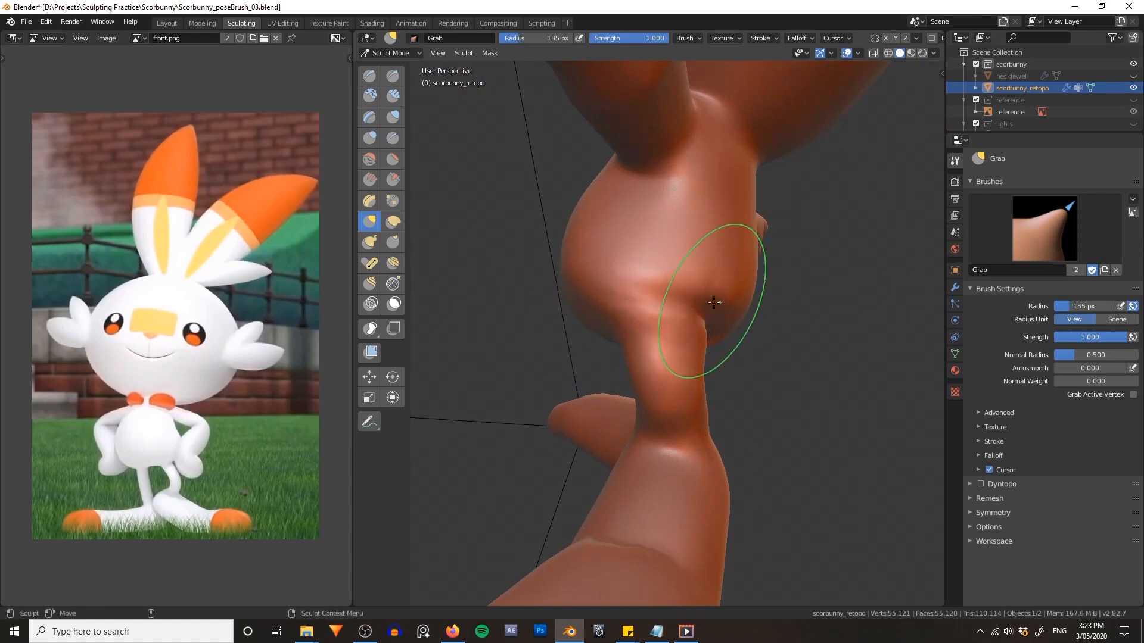
left_click_drag(646, 293, 654, 297)
mouse_move(654, 297)
middle_mouse_down()
mouse_move(626, 289)
mouse_move(667, 274)
mouse_move(649, 268)
mouse_move(741, 327)
mouse_move(784, 230)
mouse_move(751, 256)
mouse_move(677, 234)
mouse_move(684, 257)
mouse_move(677, 227)
mouse_move(625, 284)
mouse_move(680, 320)
mouse_move(599, 339)
mouse_move(702, 350)
mouse_move(695, 383)
mouse_move(779, 384)
mouse_move(704, 360)
mouse_move(626, 498)
mouse_move(669, 284)
mouse_move(654, 305)
middle_mouse_up()
key("f")
left_click(635, 272)
key("c")
key("g")
scroll(654, 305, "down", 7)
- Lasso-mask the character's left arm up to the shoulder, trim the overspill on the torso and soften the mask edge
key("q")
mouse_move(730, 319)
middle_mouse_down()
mouse_move(632, 352)
mouse_move(674, 337)
mouse_move(688, 299)
middle_mouse_up()
scroll(620, 348, "up", 2)
key("q")
left_click(614, 365)
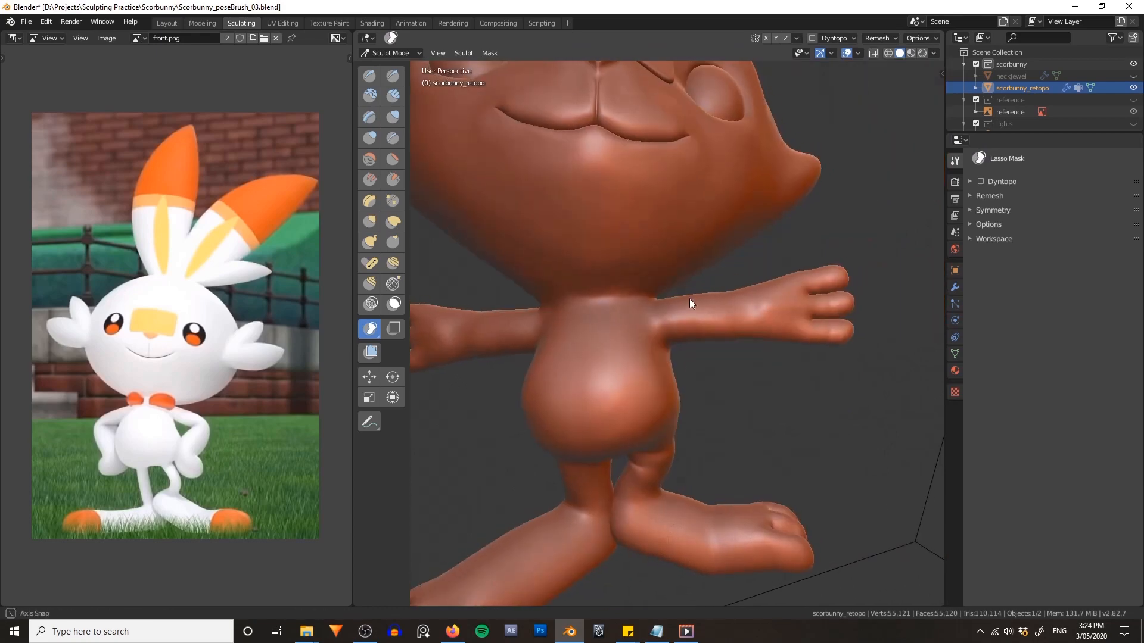
left_click_drag(649, 335, 650, 332)
mouse_move(650, 333)
middle_mouse_down()
mouse_move(623, 295)
mouse_move(773, 285)
middle_mouse_up()
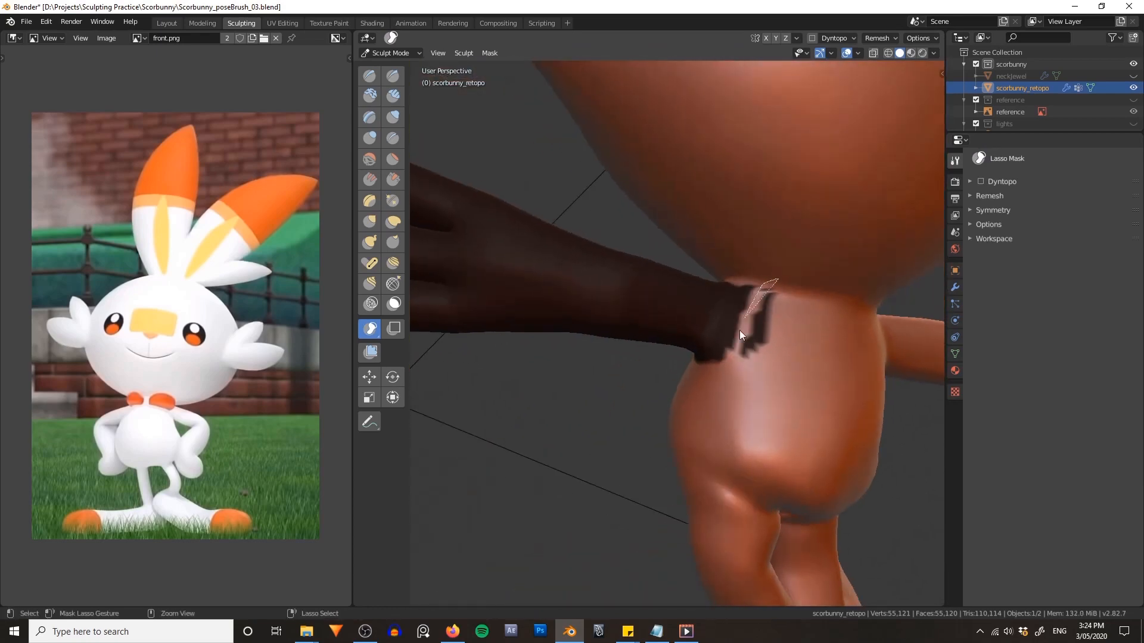
left_click_drag(739, 330, 743, 352, "ctrl")
middle_click_drag(743, 352, 758, 368)
key("a")
left_click(759, 421)
- Set the pivot at the left shoulder's mask border and move the arm slightly along the Y axis
mouse_move(759, 421)
middle_mouse_down()
mouse_move(595, 322)
mouse_move(668, 332)
mouse_move(749, 305)
middle_mouse_up()
key("q")
left_click(642, 357)
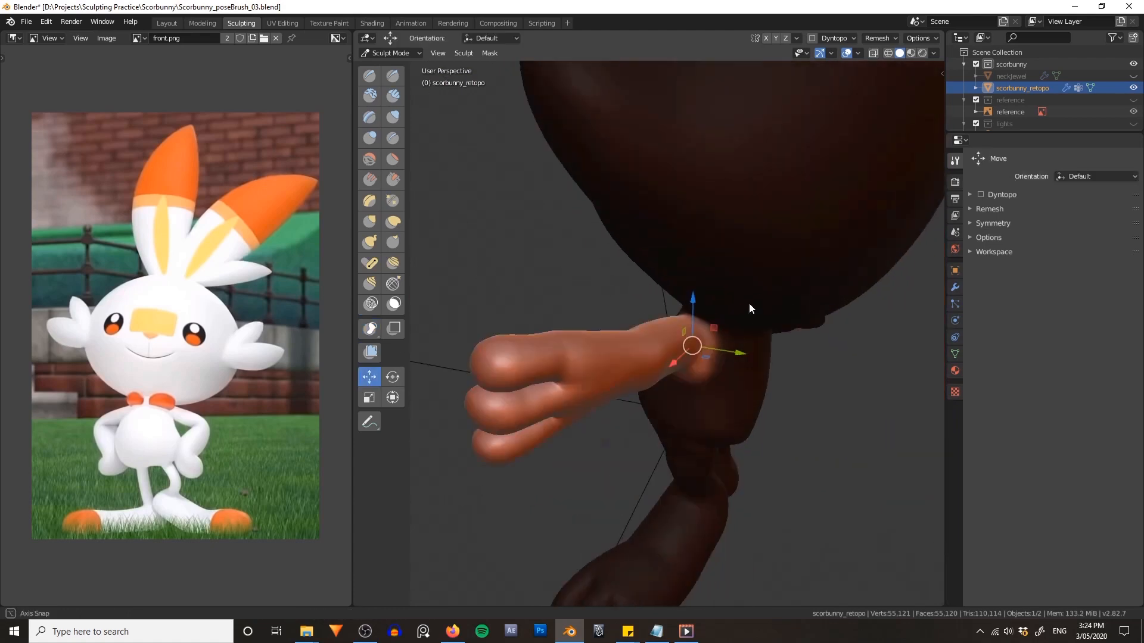
left_click_drag(739, 353, 742, 358)
- Rotate the left arm at the shoulder and reposition it against the torso from several angles
key("q")
left_click(743, 368)
middle_click_drag(742, 368, 792, 304)
left_click_drag(730, 333, 743, 321)
middle_click_drag(743, 322, 637, 390)
left_click_drag(699, 336, 704, 320)
left_click(369, 376)
middle_click_drag(602, 340, 524, 352)
left_click_drag(753, 317, 765, 311)
middle_click_drag(765, 311, 875, 298)
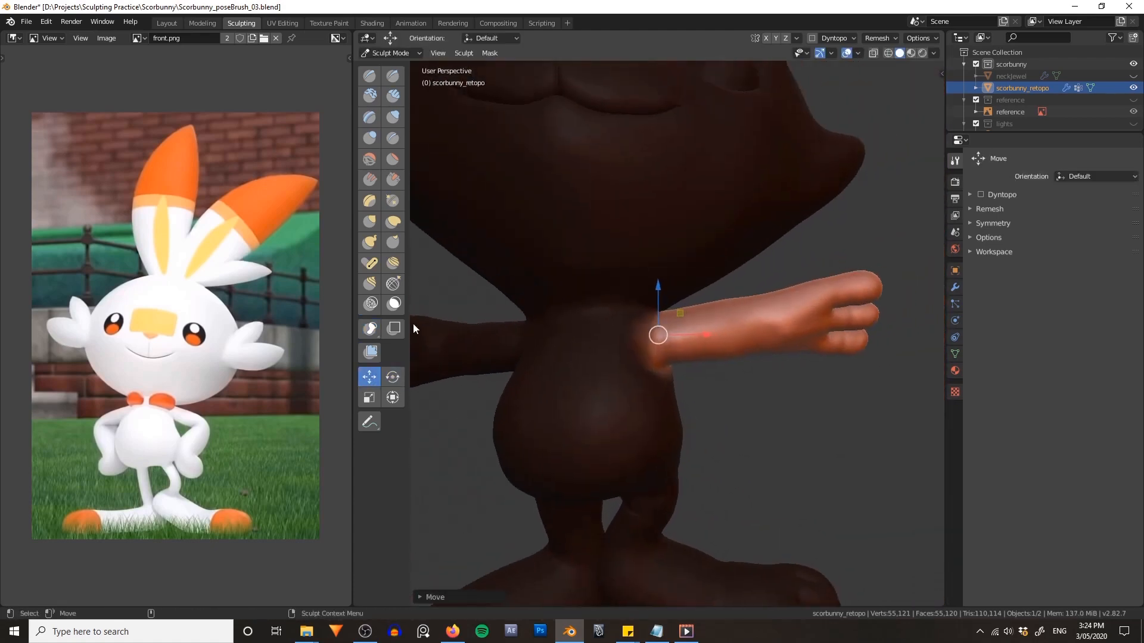
- Mask the left upper arm down to the elbow with Lasso Mask and adjust the mask edge
left_click(371, 328)
left_click_drag(693, 286, 658, 421)
mouse_move(738, 312)
middle_mouse_down()
mouse_move(561, 374)
mouse_move(565, 360)
middle_mouse_up()
left_click_drag(595, 268, 613, 369)
mouse_move(739, 358)
middle_mouse_down()
mouse_move(578, 380)
mouse_move(562, 362)
middle_mouse_up()
key("a")
middle_click_drag(853, 338, 804, 332)
- Rotate the unmasked left forearm and hand at the elbow so that they bend downward
mouse_move(733, 310)
left_mouse_down()
mouse_move(741, 391)
mouse_move(732, 305)
left_mouse_up()
middle_click_drag(819, 308, 864, 310)
left_click_drag(752, 322, 776, 301)
key("q")
left_click(728, 334)
middle_click_drag(802, 324, 703, 307)
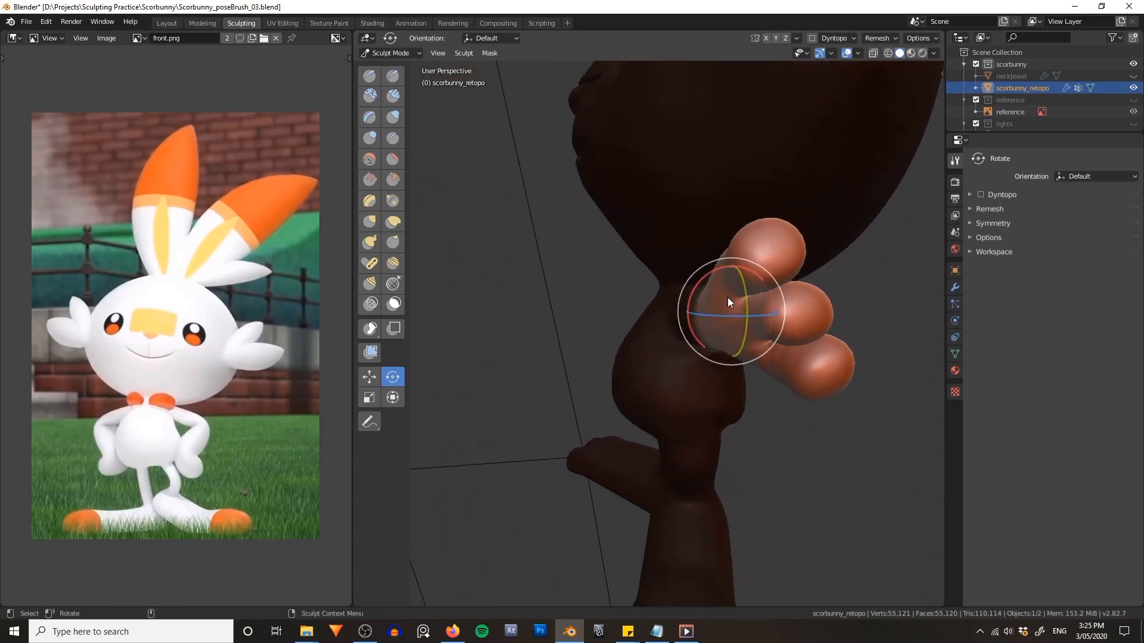
left_click_drag(728, 298, 685, 350)
left_click_drag(757, 283, 740, 265)
middle_click_drag(740, 263, 788, 264)
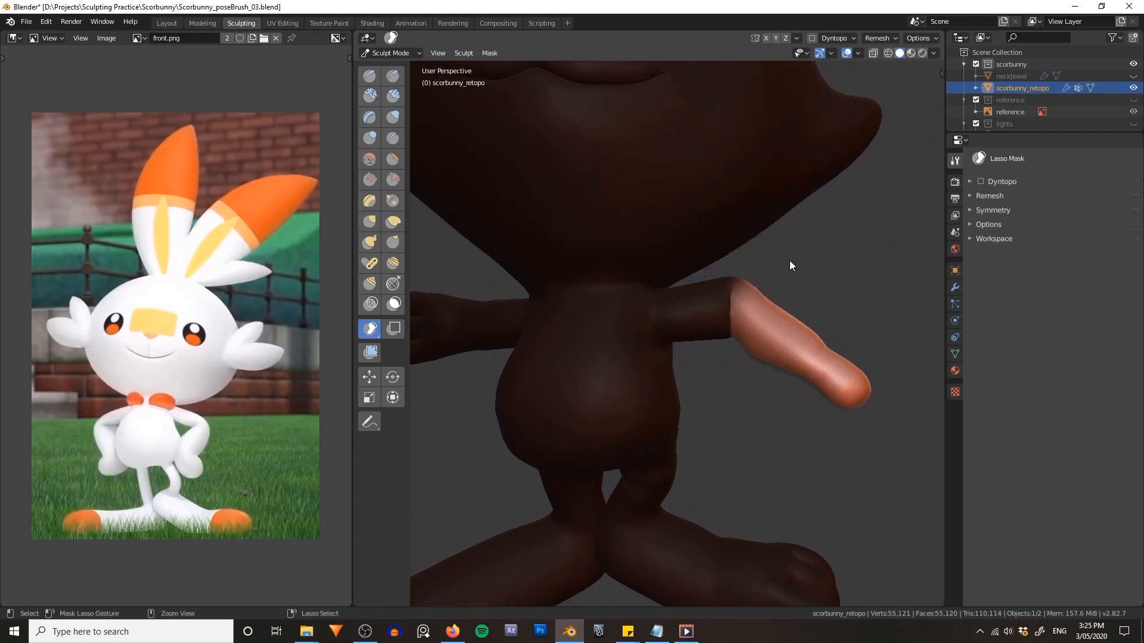
- Unmask the whole left arm and rotate it downward at the shoulder to follow the reference pose
mouse_move(791, 359)
middle_mouse_down()
mouse_move(733, 237)
mouse_move(883, 348)
mouse_move(716, 285)
mouse_move(716, 335)
mouse_move(616, 281)
middle_mouse_up()
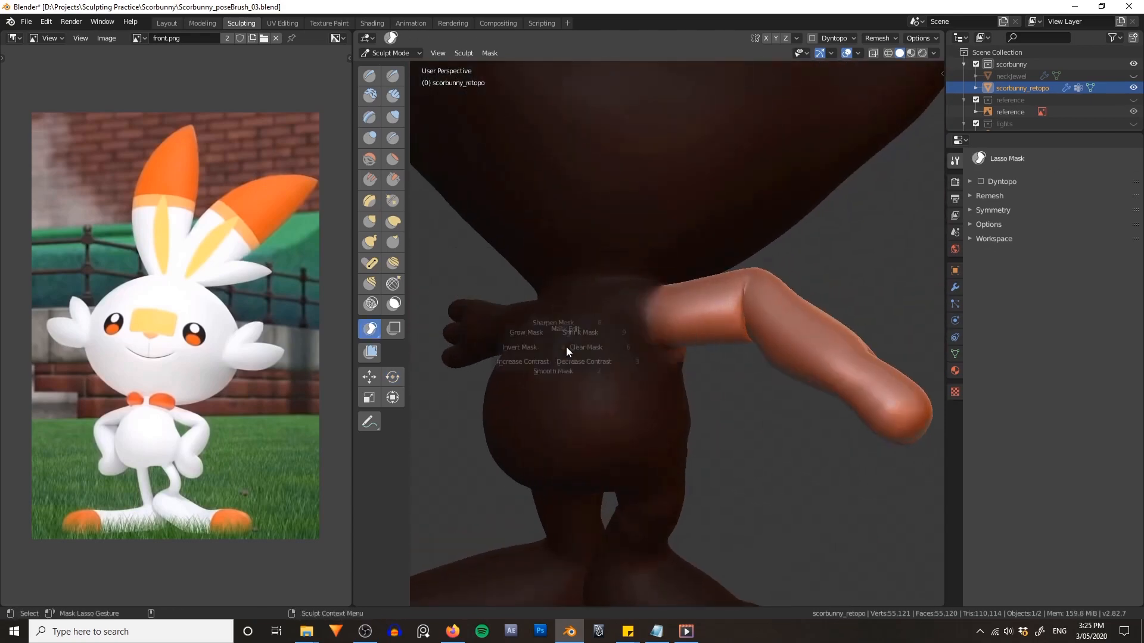
left_click(392, 376)
left_click_drag(694, 296, 693, 322)
key("KP_0")
middle_click_drag(704, 329, 640, 422, "alt")
scroll(661, 334, "down", 3)
mouse_move(670, 288)
left_mouse_down()
mouse_move(650, 309)
mouse_move(671, 289)
left_mouse_up()
- Move the left arm about 1 cm within the YZ plane to reseat the shoulder, and clear the mask
left_click_drag(858, 294, 748, 286, "alt")
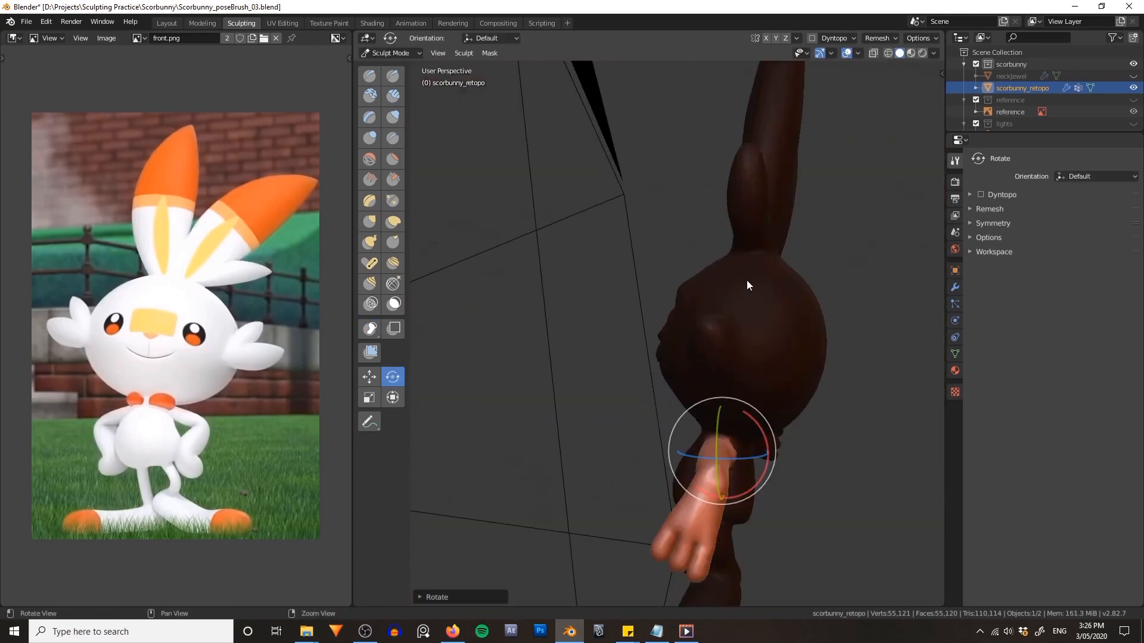
scroll(660, 327, "up", 3)
key("g")
key("shift+x")
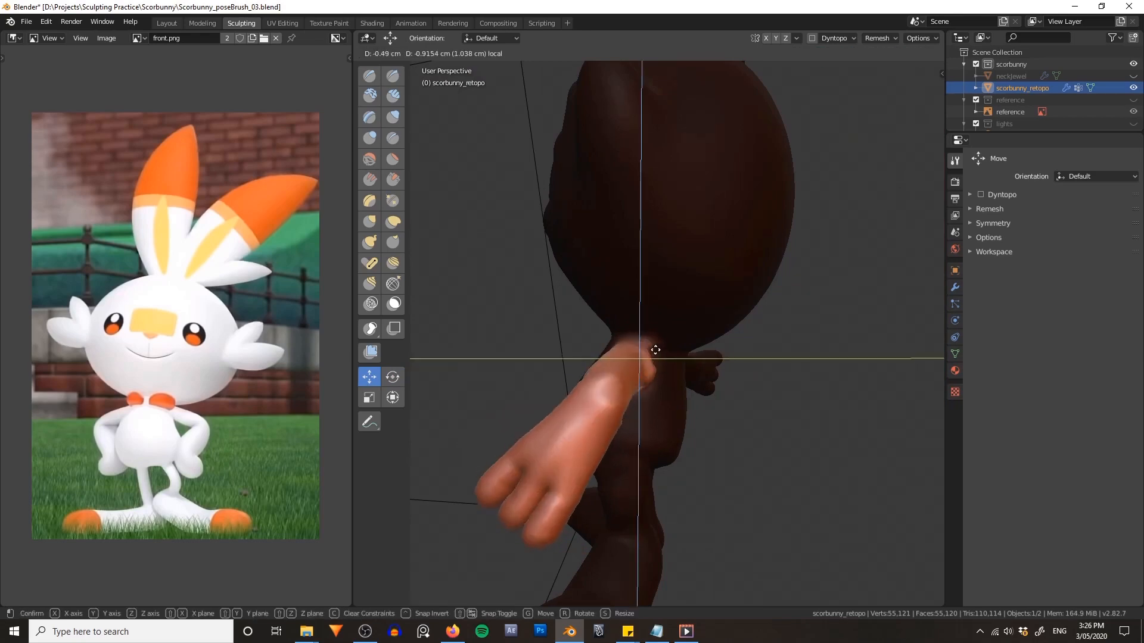
left_click_drag(655, 350, 656, 349)
middle_click_drag(727, 322, 648, 239)
scroll(648, 240, "up", 3)
key("alt+m")
- Reshape the left armpit and shoulder with the Grab brush at a radius of 128 px
middle_click_drag(768, 253, 731, 247)
key("g")
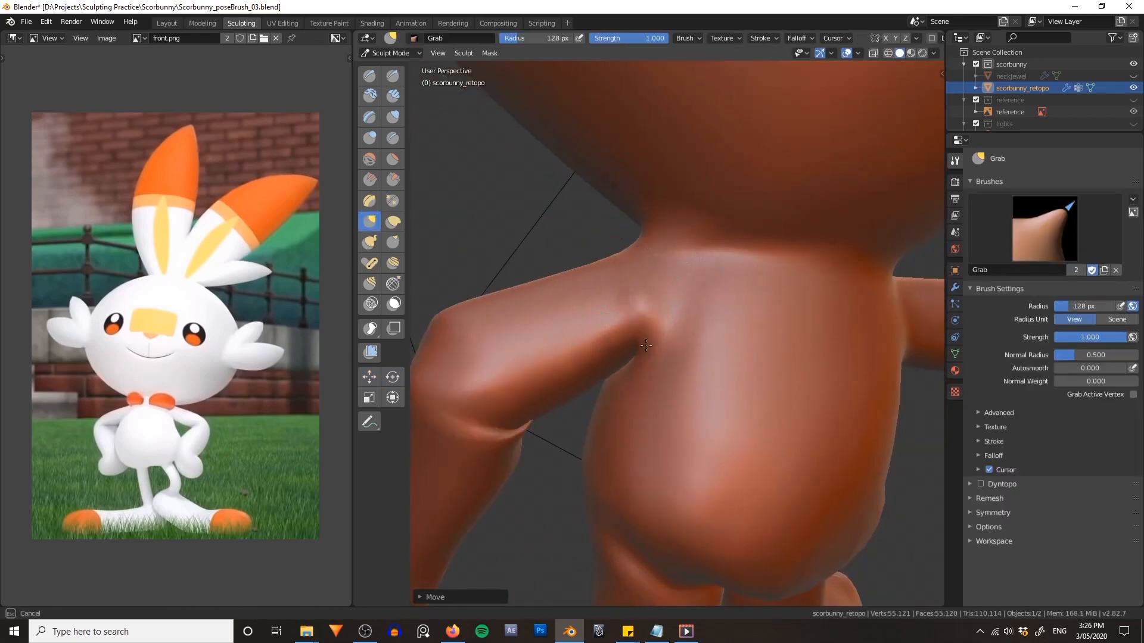
left_click_drag(646, 345, 649, 342)
middle_click_drag(739, 334, 643, 327)
scroll(683, 331, "down", 3)
key("f")
- Build up the back of the left shoulder with the Clay brush at a radius of 66 px
middle_click_drag(536, 298, 620, 269)
scroll(632, 286, "up", 3)
key("c")
left_click_drag(673, 285, 686, 293)
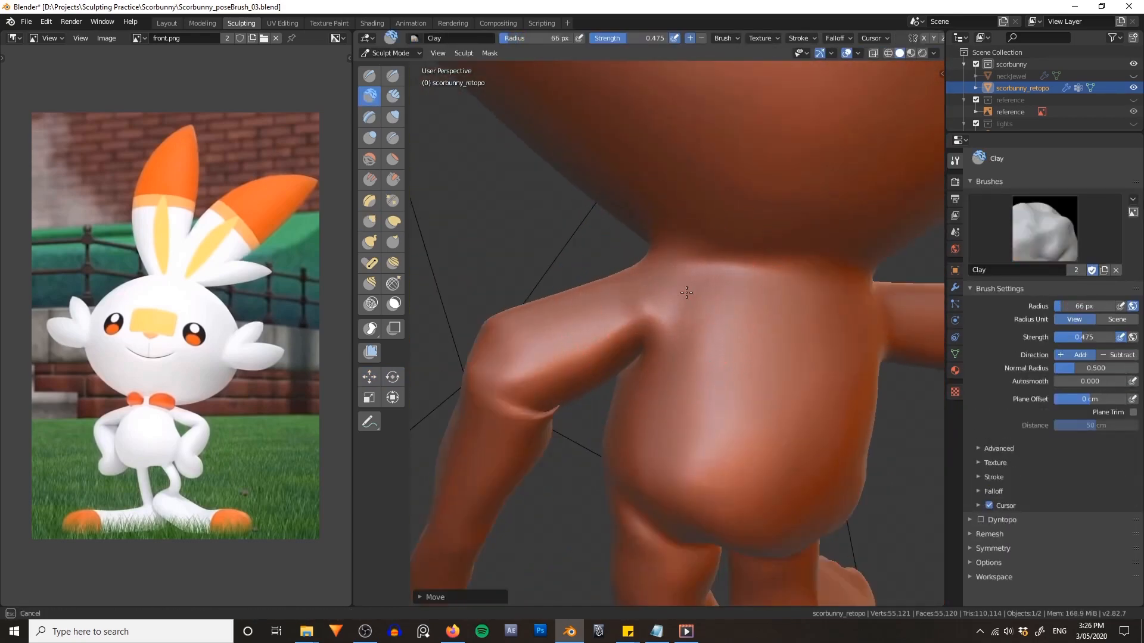
- Resize the Grab brush and adjust the contour of the bent left arm
key("g")
middle_click_drag(612, 307, 618, 296)
key("f")
left_click(625, 307)
middle_click_drag(552, 317, 607, 322)
left_click_drag(616, 391, 616, 384)
- Lasso-mask the left forearm below the elbow, invert the mask so only the forearm stays editable, and soften the mask edge
mouse_move(616, 358)
middle_mouse_down()
mouse_move(584, 283)
mouse_move(698, 370)
mouse_move(624, 379)
mouse_move(774, 265)
mouse_move(739, 287)
middle_mouse_up()
key("c")
key("l")
mouse_move(740, 287)
left_mouse_down()
mouse_move(817, 444)
mouse_move(709, 356)
left_mouse_up()
key("ctrl+i")
key("a")
left_click(762, 350)
key("shift+a")
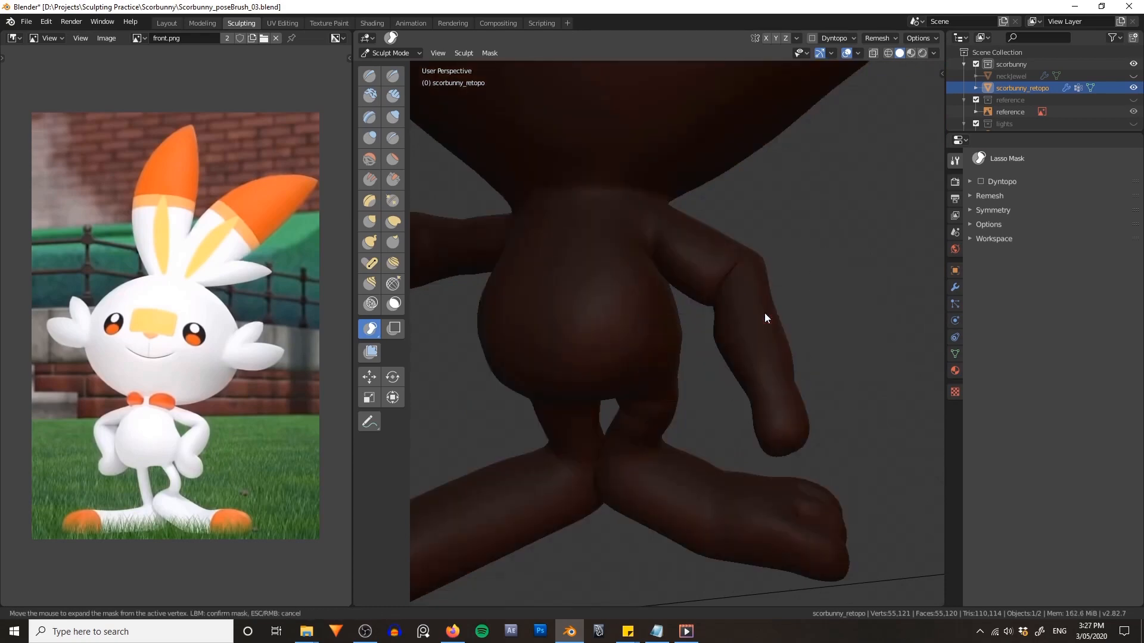
right_click(763, 313)
- Set the pivot at the left elbow and rotate the forearm toward the hip to match the reference in the camera view
key("q")
left_click(764, 313)
key("r")
middle_click_drag(877, 298, 858, 322)
left_click_drag(766, 261, 768, 270)
key("KP_0")
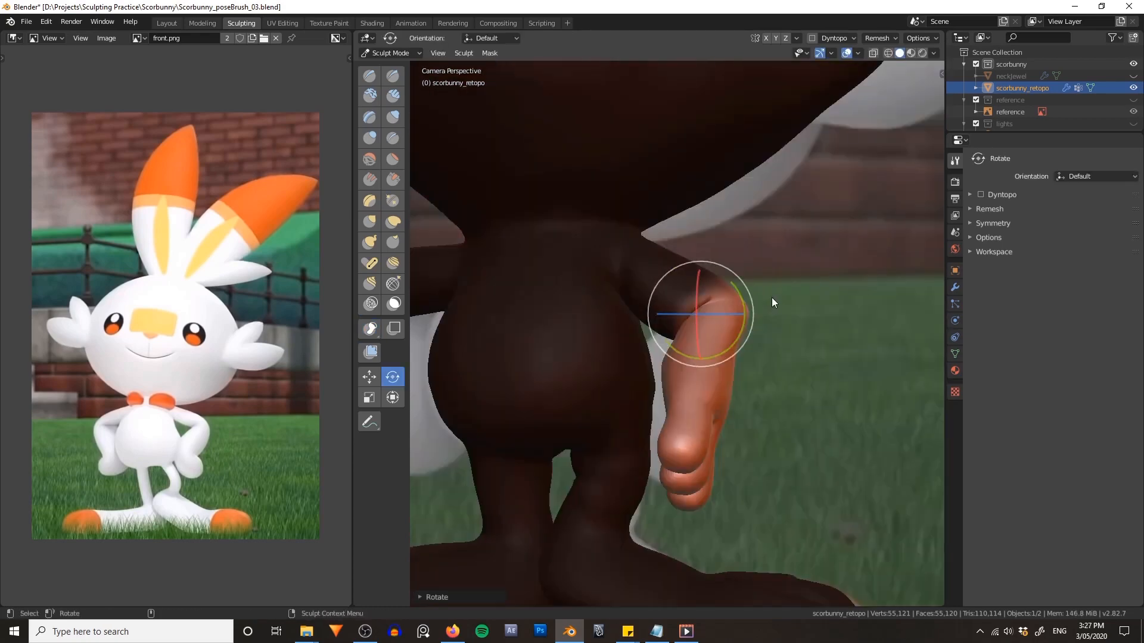
scroll(772, 300, "up", 2)
left_click_drag(750, 325, 739, 339)
left_click_drag(710, 348, 709, 399)
left_click_drag(743, 336, 743, 341)
- Refine the left forearm's rotation at the elbow from several viewing angles
middle_click_drag(774, 322, 735, 265)
scroll(735, 302, "up", 5)
left_click_drag(673, 279, 682, 289)
mouse_move(715, 334)
middle_mouse_down()
mouse_move(881, 379)
mouse_move(879, 364)
middle_mouse_up()
left_click_drag(663, 301, 672, 300)
scroll(761, 411, "up", 3)
middle_click_drag(762, 411, 814, 318, "shift")
- Clear the mask, lasso-mask the left hand at the wrist, invert the mask, and soften its edge
key("alt+m")
key("q")
left_click(801, 277)
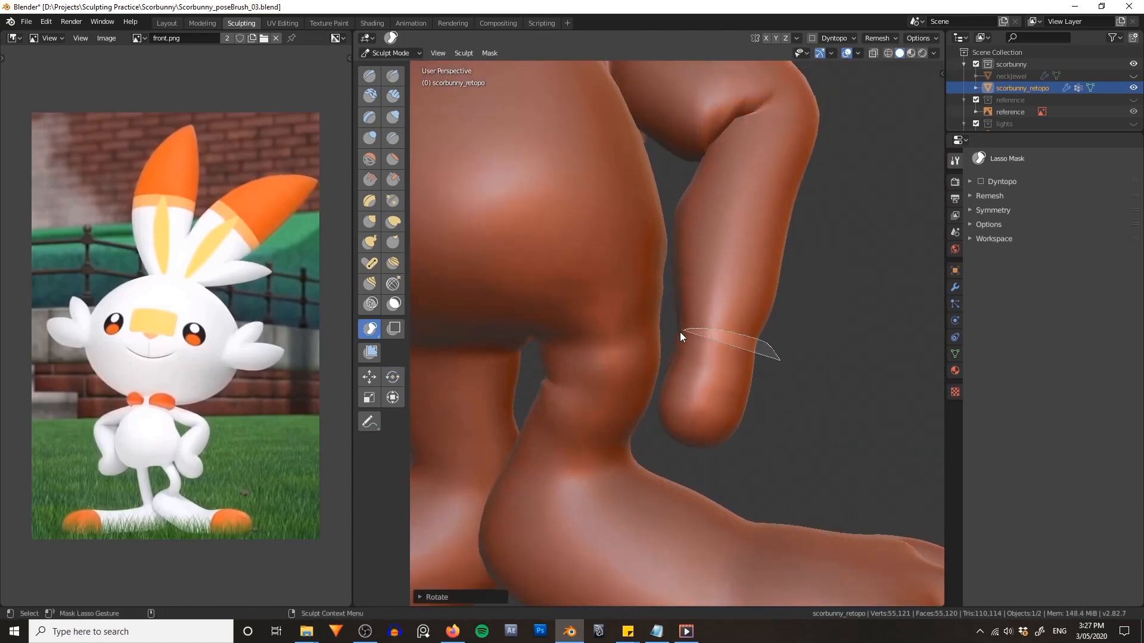
left_click_drag(680, 331, 774, 364)
mouse_move(775, 365)
middle_mouse_down()
mouse_move(616, 366)
mouse_move(702, 358)
mouse_move(805, 395)
mouse_move(697, 331)
middle_mouse_up()
key("ctrl+i")
key("a")
left_click(697, 400)
- Set the pivot at the left wrist, then rotate and move the hand to continue the line of the forearm
key("q")
left_click(573, 354)
left_click(596, 358)
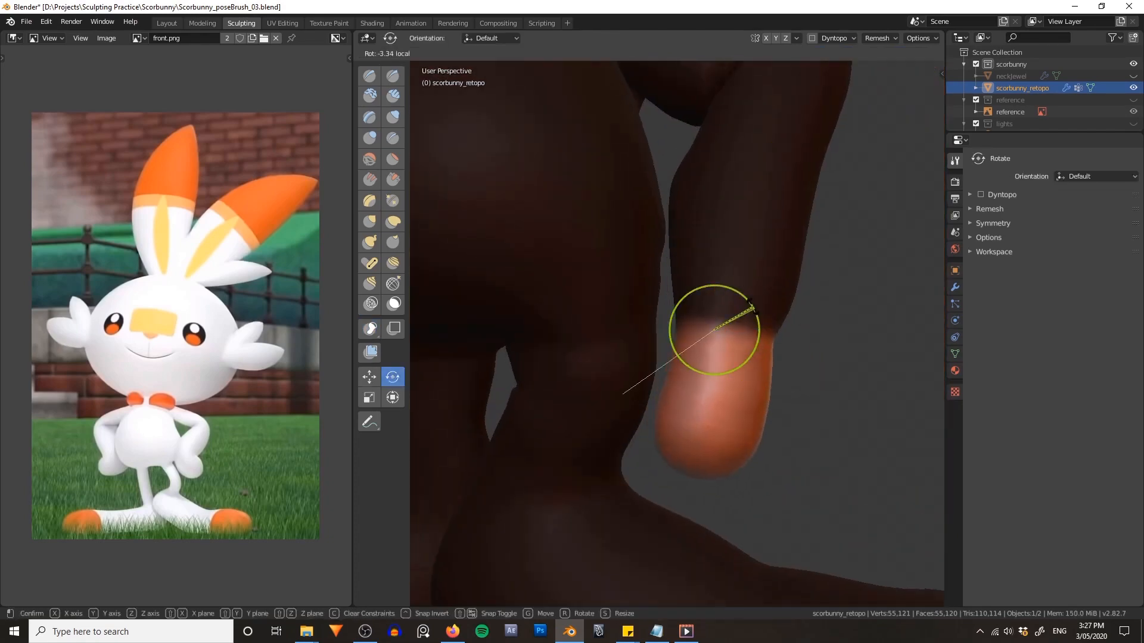
scroll(799, 262, "down", 3)
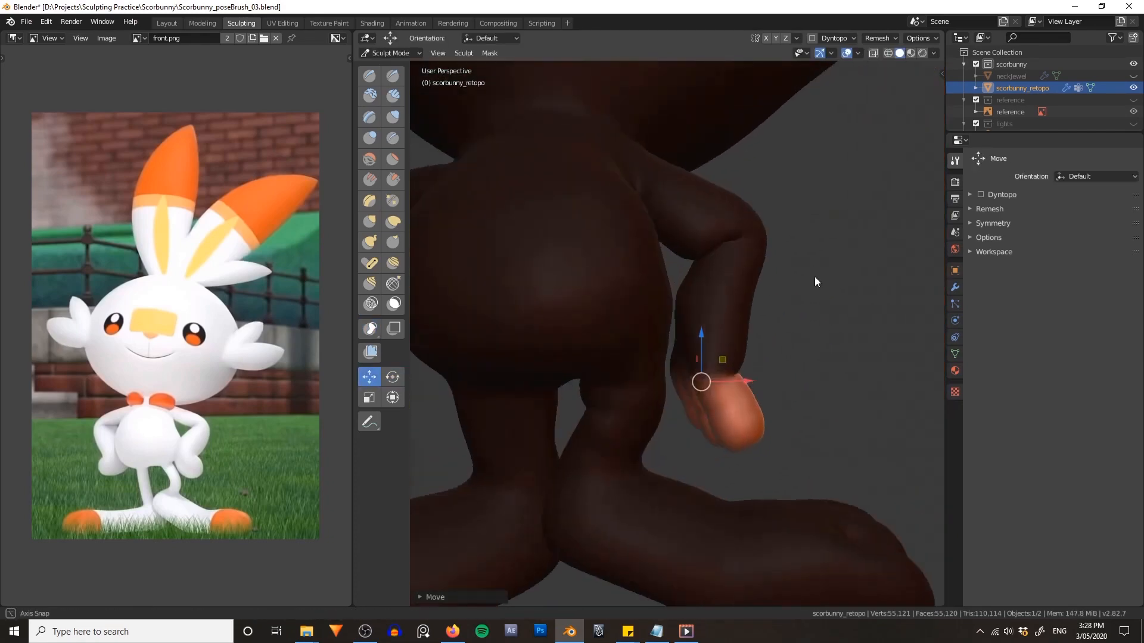
middle_click_drag(813, 276, 669, 369)
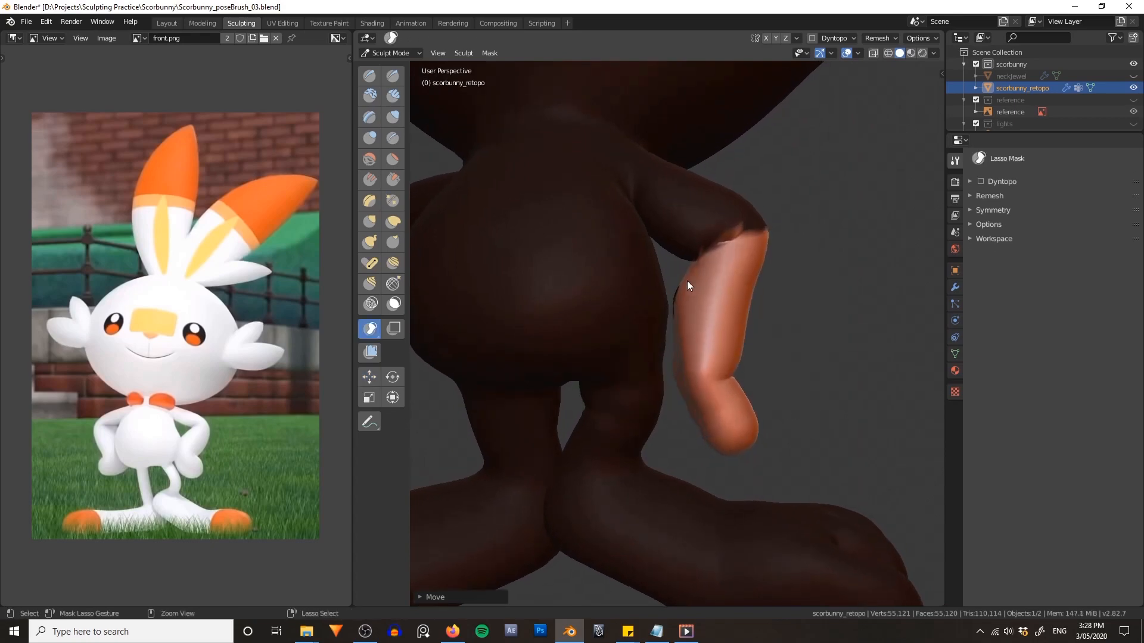
- Isolate the left forearm and hand with the mask and rotate them around the elbow
middle_click_drag(687, 285, 792, 289)
key("grave")
left_click(393, 377)
key("grave")
left_click(769, 304)
scroll(772, 358, "up", 8)
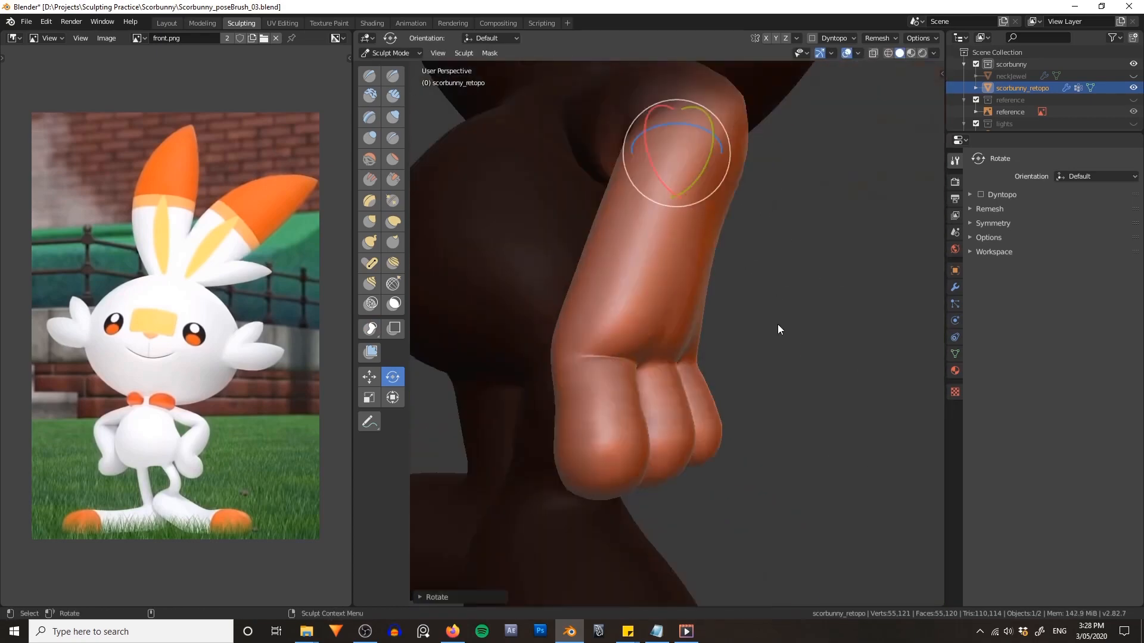
- Clear the mask and adjust the shape of the left forearm and hand with the Grab brush, resizing it as needed
middle_click_drag(778, 328, 642, 323)
key("g")
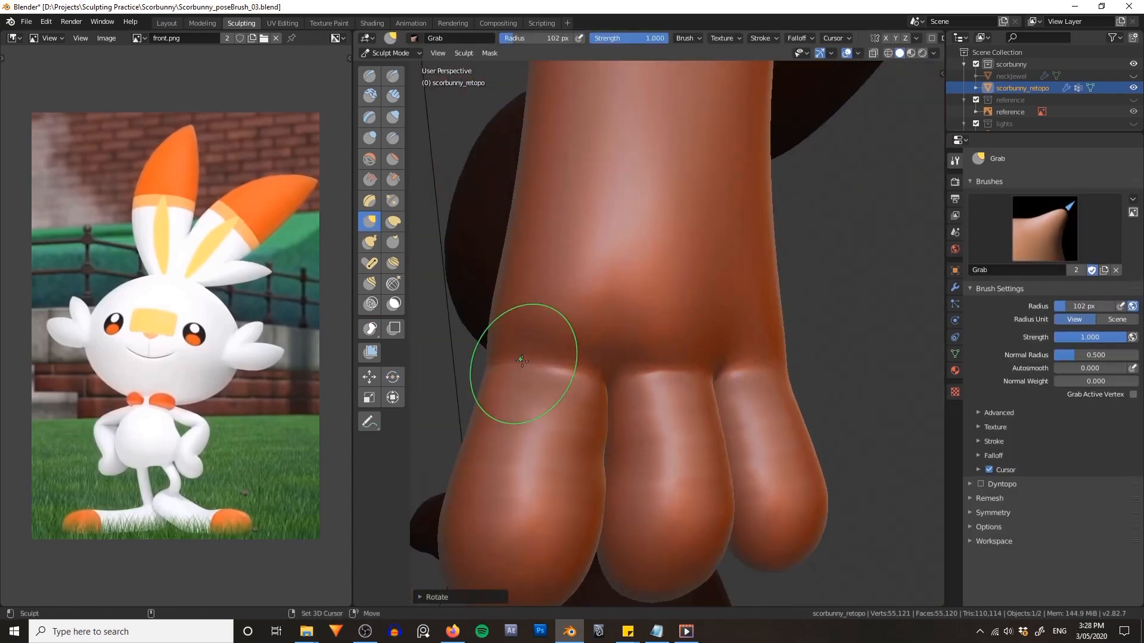
middle_click_drag(522, 360, 740, 322)
scroll(733, 373, "down", 6)
key("f")
left_click(673, 340)
mouse_move(673, 341)
middle_mouse_down()
mouse_move(732, 231)
mouse_move(599, 225)
mouse_move(734, 228)
mouse_move(721, 295)
middle_mouse_up()
key("f")
left_click(731, 206)
scroll(720, 297, "up", 4)
key("alt+m")
left_click_drag(720, 301, 739, 266)
left_click_drag(817, 262, 822, 253)
scroll(774, 274, "down", 4)
key("f")
left_click(775, 274)
- Lasso-mask the whole right arm at the shoulder, invert the mask so only the arm stays editable, and smooth its edge
mouse_move(774, 274)
middle_mouse_down()
mouse_move(575, 255)
mouse_move(516, 309)
mouse_move(677, 314)
mouse_move(684, 324)
mouse_move(649, 393)
mouse_move(742, 400)
middle_mouse_up()
key("i")
key("q")
left_click(639, 382)
left_click_drag(692, 292, 697, 411)
mouse_move(685, 393)
middle_mouse_down()
mouse_move(823, 349)
mouse_move(606, 380)
mouse_move(691, 360)
mouse_move(835, 405)
middle_mouse_up()
key("ctrl+i")
key("a")
left_click(690, 426)
- Rotate the right arm downward around the shoulder to match the reference in the camera view
left_click(393, 378)
right_click(756, 352, "shift")
key("grave")
left_click(678, 317)
mouse_move(829, 283)
left_mouse_down()
mouse_move(841, 262)
mouse_move(838, 271)
left_mouse_up()
middle_click_drag(721, 231, 816, 268)
left_click_drag(764, 293, 755, 348)
left_click_drag(751, 341, 758, 344)
key("grave")
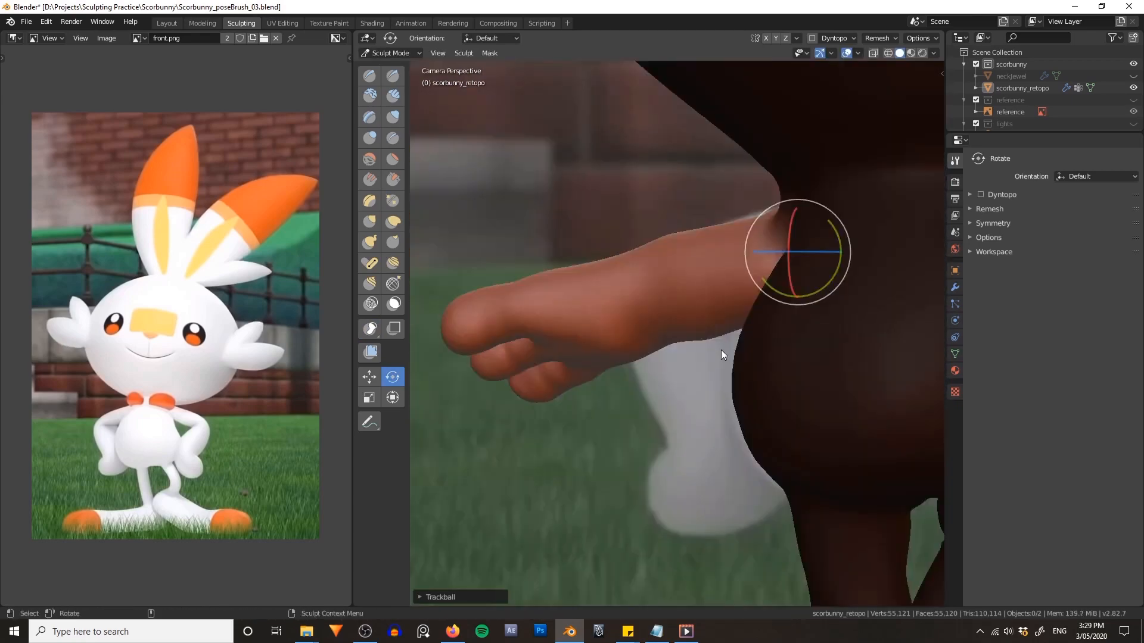
scroll(722, 352, "up", 1)
mouse_move(855, 266)
left_mouse_down()
mouse_move(843, 268)
mouse_move(854, 259)
left_mouse_up()
middle_click_drag(774, 298, 846, 272, "shift")
- Mask everything above the right elbow with the lasso and rotate the forearm down to bend the arm
left_click(370, 329)
left_click_drag(780, 365, 915, 291)
mouse_move(915, 290)
middle_mouse_down()
mouse_move(716, 306)
mouse_move(624, 337)
mouse_move(713, 264)
mouse_move(628, 234)
mouse_move(845, 356)
mouse_move(663, 329)
middle_mouse_up()
key("KP_0")
key("r")
key("r")
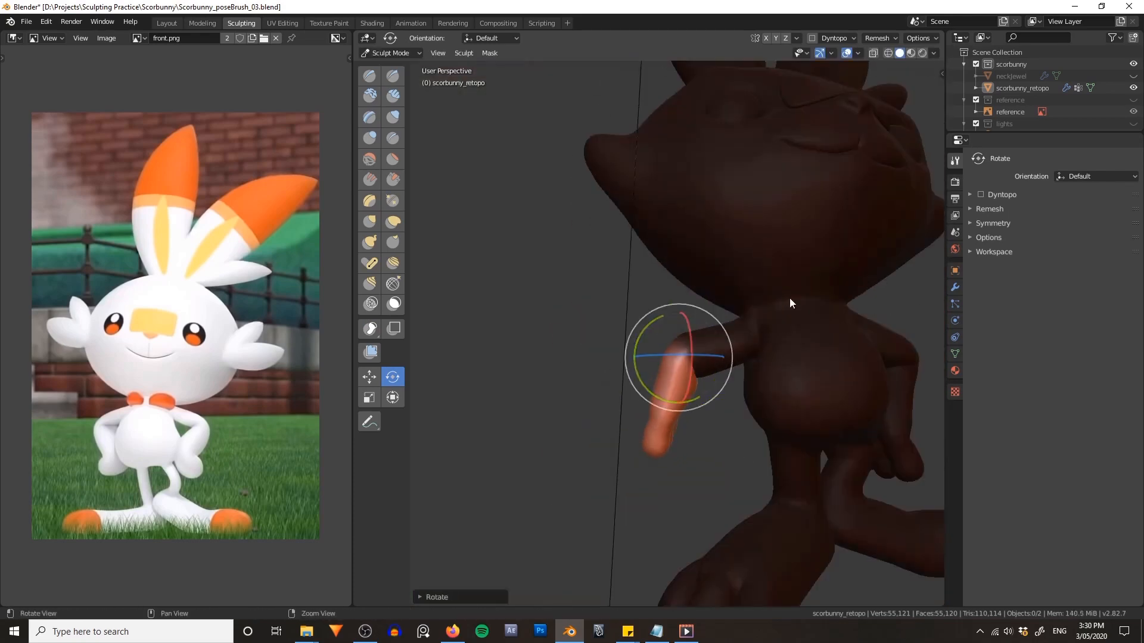
- Adjust the lasso mask so the entire right arm up to the shoulder is editable while the body stays masked
left_click_drag(790, 304, 752, 338, "alt")
left_click(369, 329)
left_click_drag(776, 238, 649, 298, "ctrl")
left_click_drag(804, 292, 632, 284, "alt")
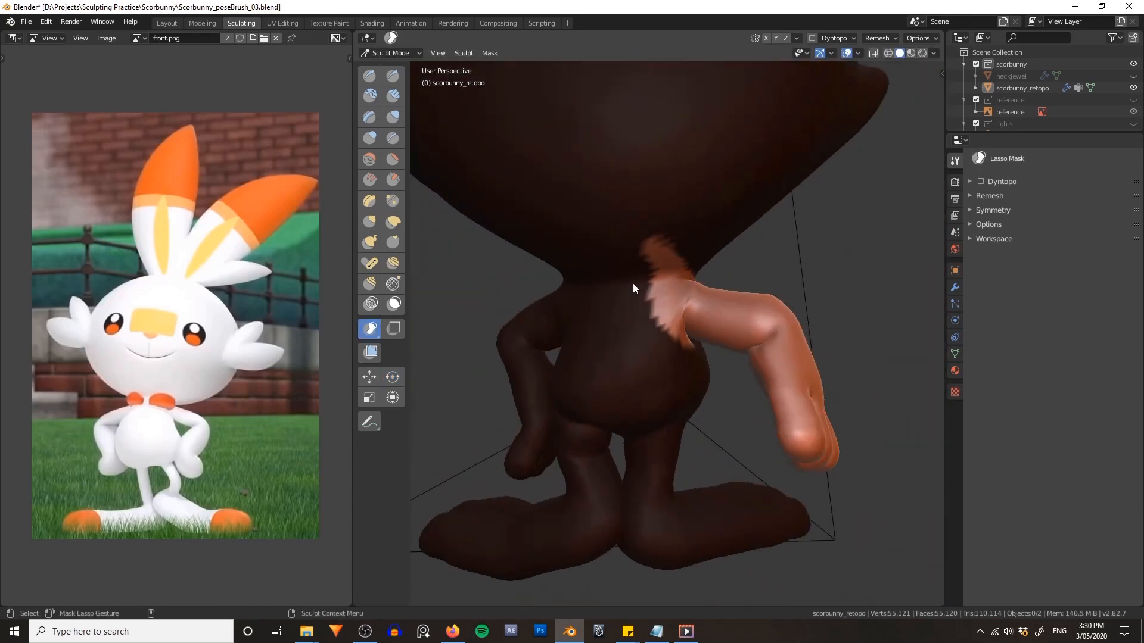
scroll(670, 253, "up", 3)
left_click_drag(724, 392, 715, 353)
mouse_move(643, 339)
left_mouse_down("alt")
mouse_move(775, 334)
mouse_move(708, 381)
left_mouse_up("alt")
scroll(671, 321, "down", 4)
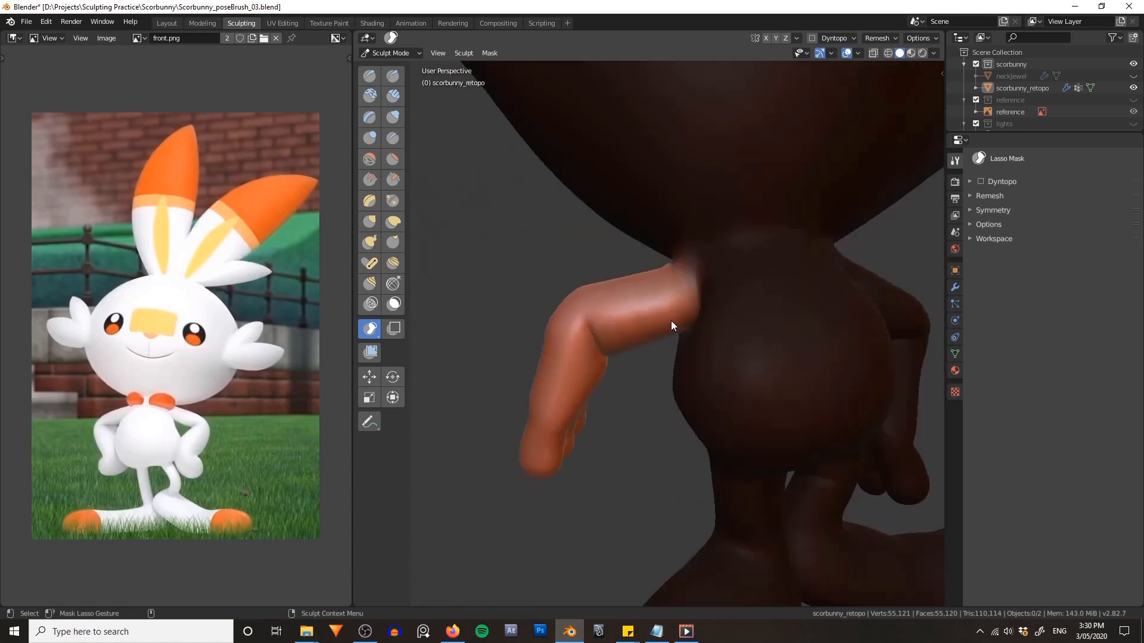
- Set the pivot at the right shoulder and rotate the bent right arm around it
key("q")
left_click(659, 345)
key("q")
left_click(655, 322)
middle_click_drag(657, 353, 581, 360, "alt")
scroll(656, 353, "down", 2)
left_click_drag(814, 281, 870, 262)
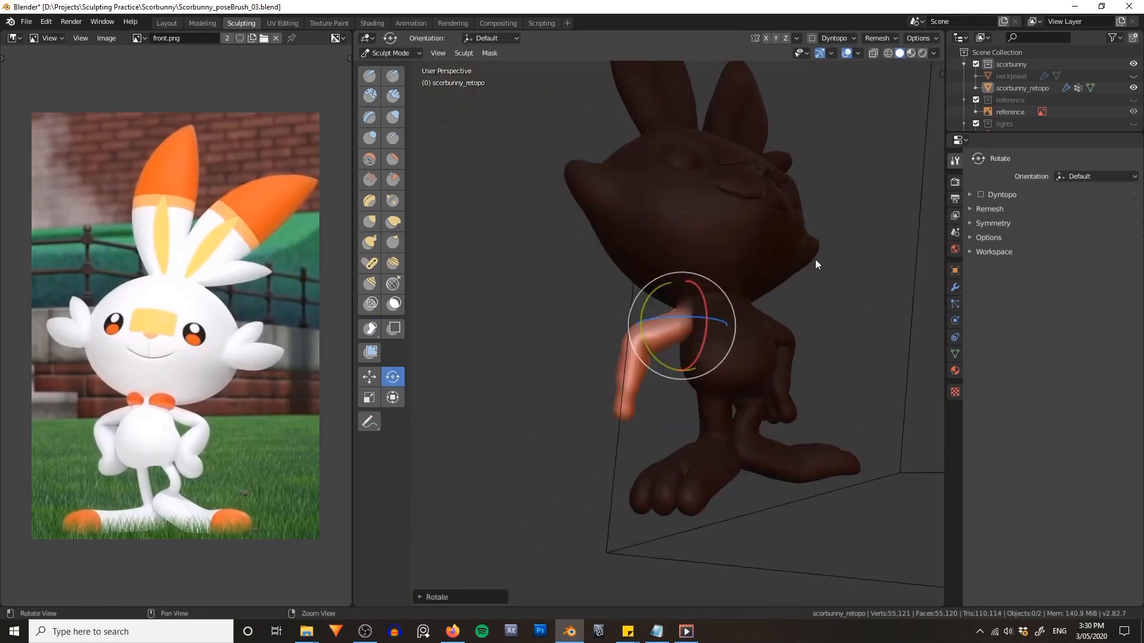
left_click_drag(795, 312, 801, 328)
left_click_drag(852, 298, 760, 280, "alt")
left_click_drag(703, 322, 737, 302)
- Fine-tune the right arm's rotation against the reference in the camera view and move the arm to reseat the shoulder
key("KP_0")
left_click_drag(802, 275, 815, 239)
mouse_move(820, 238)
left_mouse_down()
mouse_move(794, 216)
mouse_move(819, 237)
left_mouse_up()
left_click_drag(775, 237, 776, 243)
left_click_drag(709, 292, 816, 239, "alt")
mouse_move(682, 266)
left_mouse_down()
mouse_move(670, 276)
mouse_move(824, 241)
mouse_move(667, 298)
left_mouse_up()
left_click(370, 377)
mouse_move(834, 310)
left_mouse_down("alt")
mouse_move(572, 322)
mouse_move(597, 283)
mouse_move(644, 339)
left_mouse_up("alt")
- Mask the right upper arm with the lasso so only the forearm and hand stay editable for rotation
left_click(370, 330)
mouse_move(655, 340)
left_mouse_down("alt")
mouse_move(847, 350)
mouse_move(646, 338)
left_mouse_up("alt")
left_click(843, 409)
left_click(393, 377)
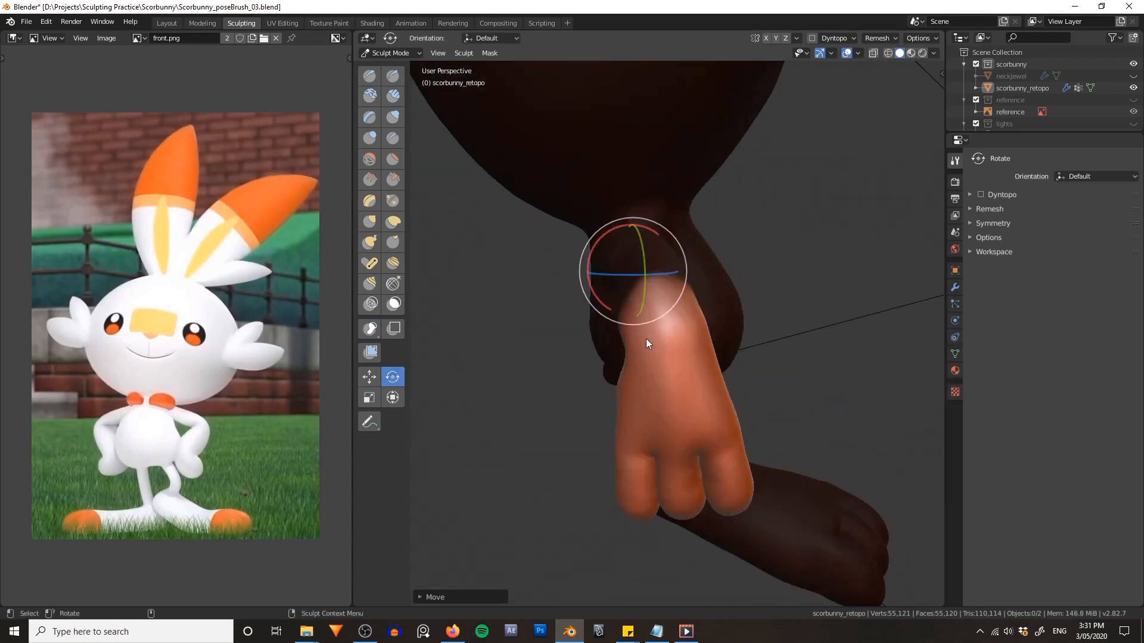
- Rotate the right forearm around the elbow from several angles so the hand hangs toward the hip
key("grave")
left_click_drag(646, 275, 813, 295)
left_click(635, 352)
left_click_drag(621, 400, 696, 299, "ctrl+alt")
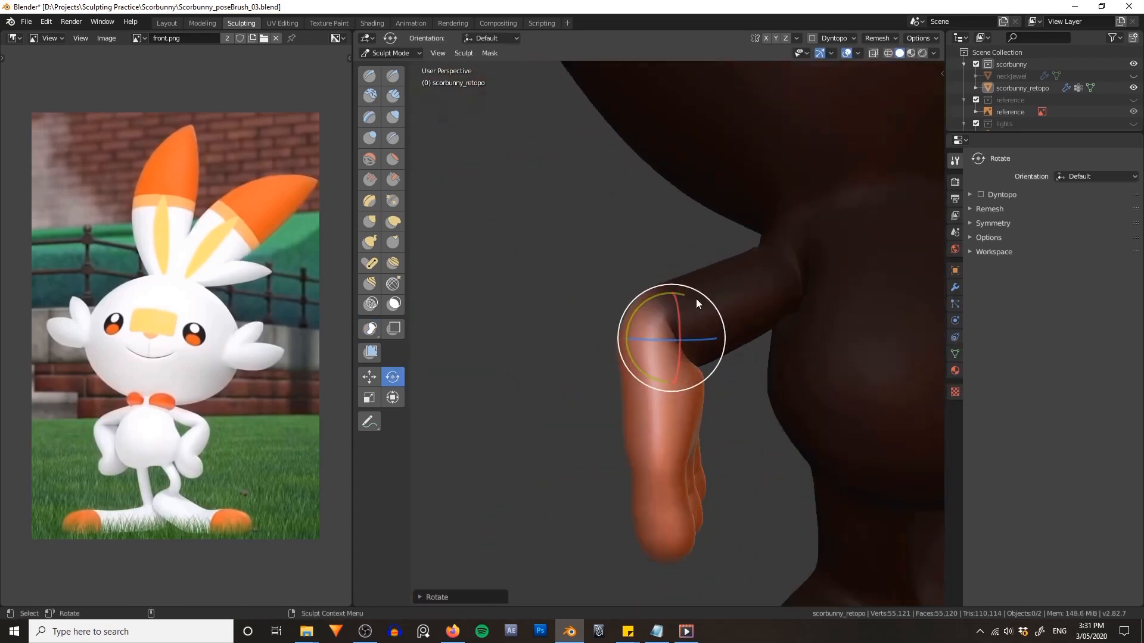
left_click_drag(795, 293, 893, 297, "alt")
left_click_drag(714, 310, 822, 304, "alt")
left_click_drag(688, 335, 711, 318)
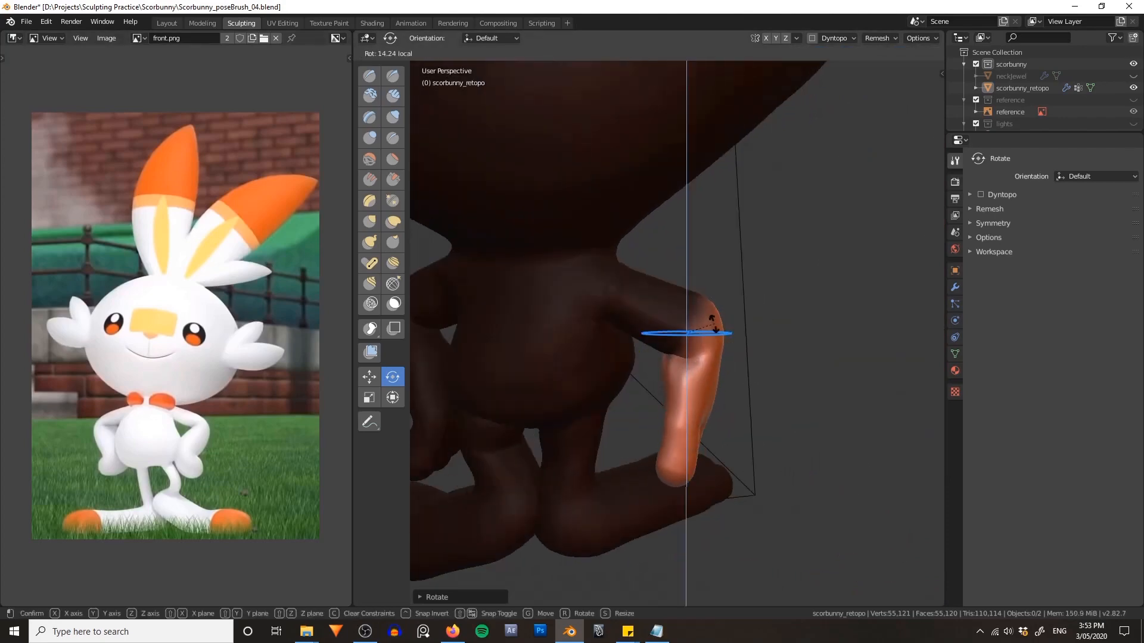
left_click_drag(822, 310, 655, 316, "alt")
mouse_move(698, 357)
left_mouse_down()
mouse_move(688, 364)
mouse_move(696, 341)
left_mouse_up()
key("grave")
left_click(694, 375)
key("shift+z")
key("shift+z")
- Rework the mask so the whole right arm up to the shoulder is editable, and soften the mask edge
left_click_drag(685, 411, 592, 446, "alt")
mouse_move(647, 417)
left_mouse_down("ctrl+alt")
mouse_move(768, 310)
mouse_move(683, 366)
mouse_move(718, 322)
mouse_move(512, 280)
left_mouse_up("ctrl+alt")
key("q")
left_click(694, 332)
mouse_move(512, 286)
left_mouse_down("alt")
mouse_move(821, 363)
mouse_move(774, 251)
left_mouse_up("alt")
mouse_move(664, 219)
left_mouse_down()
mouse_move(789, 163)
mouse_move(738, 169)
left_mouse_up()
mouse_move(751, 298)
left_mouse_down("alt")
mouse_move(689, 330)
mouse_move(655, 297)
left_mouse_up("alt")
mouse_move(627, 236)
left_mouse_down()
mouse_move(599, 267)
mouse_move(622, 265)
left_mouse_up()
mouse_move(622, 265)
left_mouse_down("alt")
mouse_move(774, 273)
mouse_move(834, 298)
left_mouse_up("alt")
mouse_move(774, 238)
left_mouse_down("alt")
mouse_move(710, 202)
mouse_move(730, 216)
left_mouse_up("alt")
key("a")
left_click(751, 255)
key("a")
left_click(731, 316)
key("a")
left_click(731, 381)
- Set the pivot to the mask border at the right shoulder and rotate the whole arm around it
left_click_drag(697, 321, 685, 250, "alt")
key("q")
left_click(621, 269)
left_click(589, 299)
left_click_drag(643, 286, 768, 301, "alt")
left_click_drag(768, 301, 694, 256, "alt")
left_click(392, 377)
left_click_drag(774, 250, 677, 235, "alt")
left_click_drag(793, 239, 703, 246, "alt")
left_click_drag(655, 301, 746, 309, "alt")
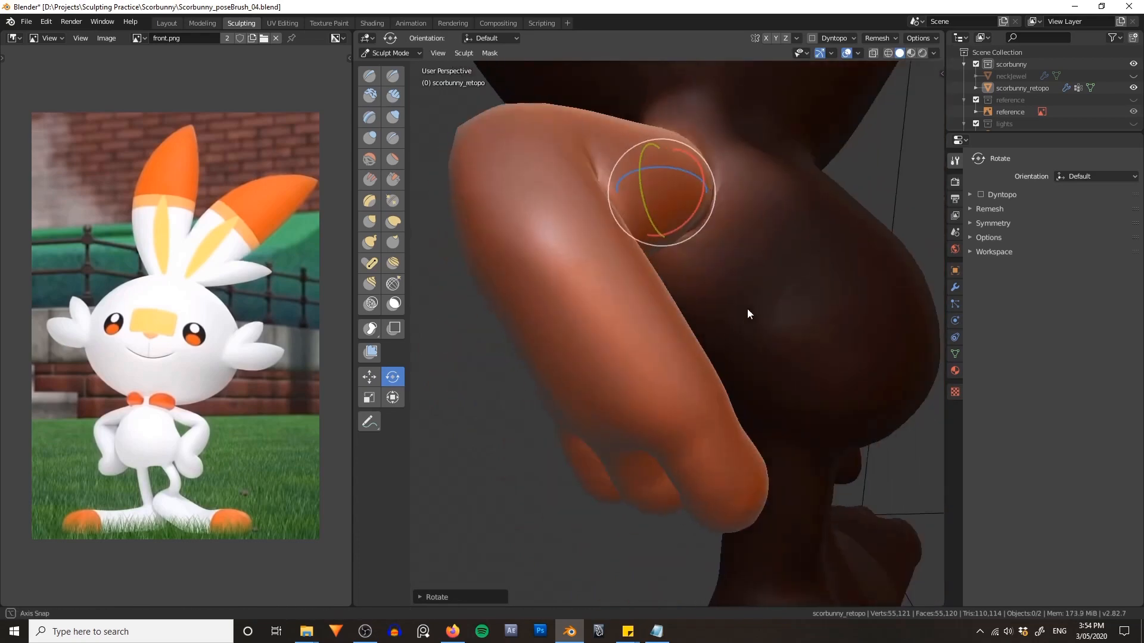
left_click_drag(673, 197, 679, 205)
mouse_move(834, 298)
left_mouse_down("alt")
mouse_move(674, 313)
mouse_move(780, 348)
mouse_move(762, 271)
left_mouse_up("alt")
left_click(676, 315)
- Clear the mask and reshape the right shoulder with the Grab brush
key("KP_1")
key("alt+m")
key("g")
mouse_move(715, 242)
left_mouse_down("alt")
mouse_move(684, 224)
mouse_move(700, 234)
left_mouse_up("alt")
key("alt+shift")
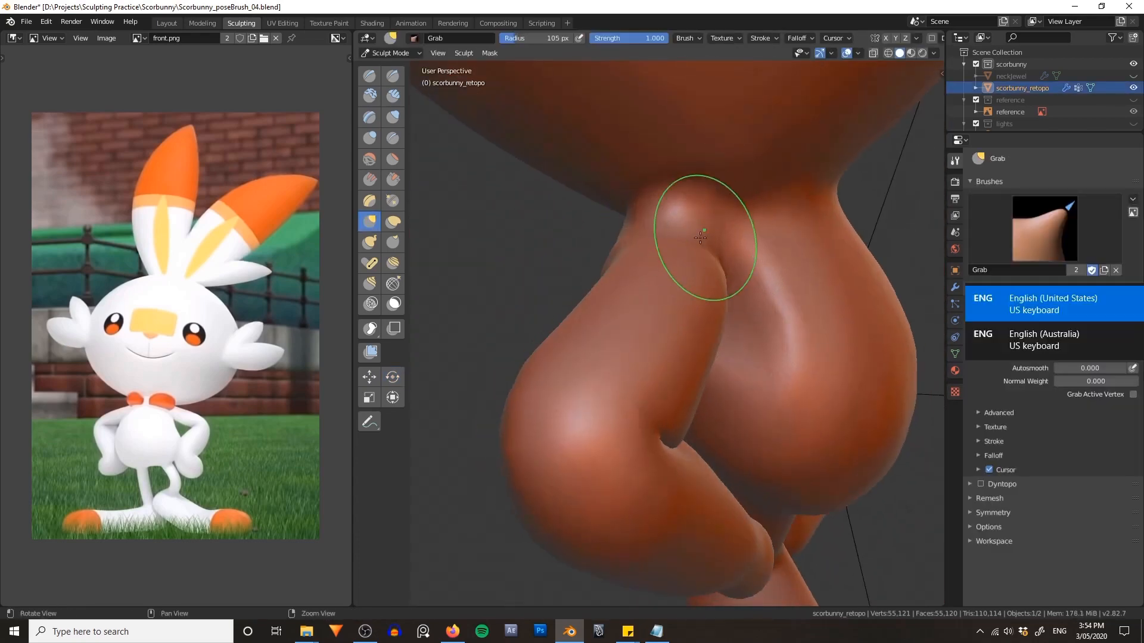
mouse_move(786, 268)
left_mouse_down("alt")
mouse_move(718, 292)
mouse_move(728, 304)
left_mouse_up("alt")
- Fill out the right armpit area with the Inflate brush and even out the arm and shoulder contours with Grab
key("i")
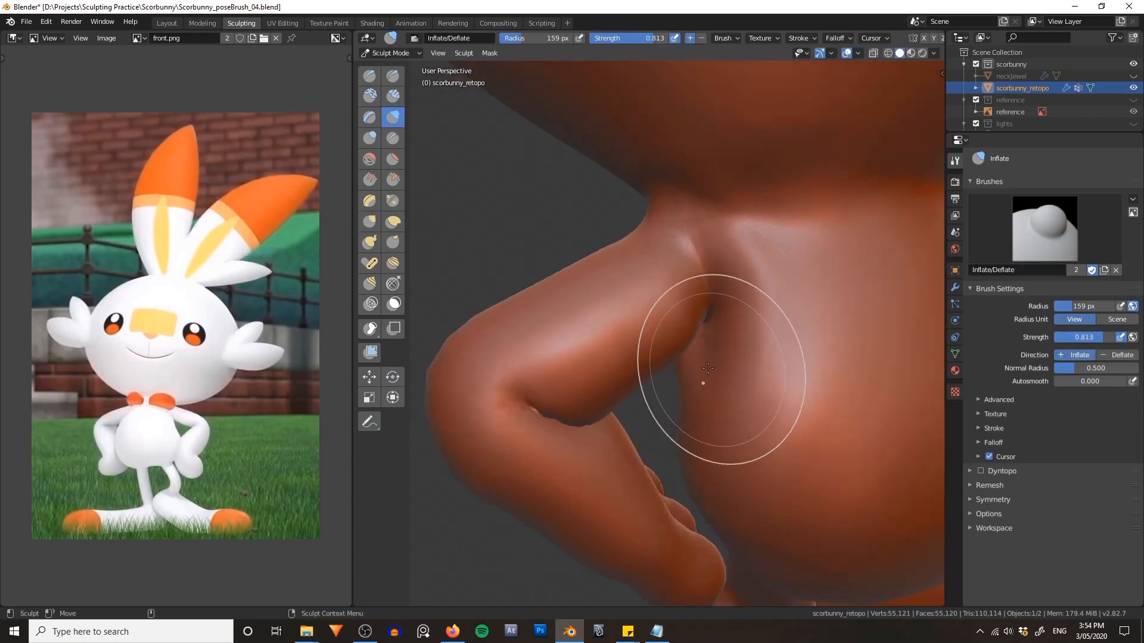
mouse_move(708, 368)
left_mouse_down("alt")
mouse_move(669, 286)
mouse_move(666, 301)
left_mouse_up("alt")
mouse_move(661, 268)
left_mouse_down("alt")
mouse_move(646, 217)
mouse_move(570, 280)
left_mouse_up("alt")
key("g")
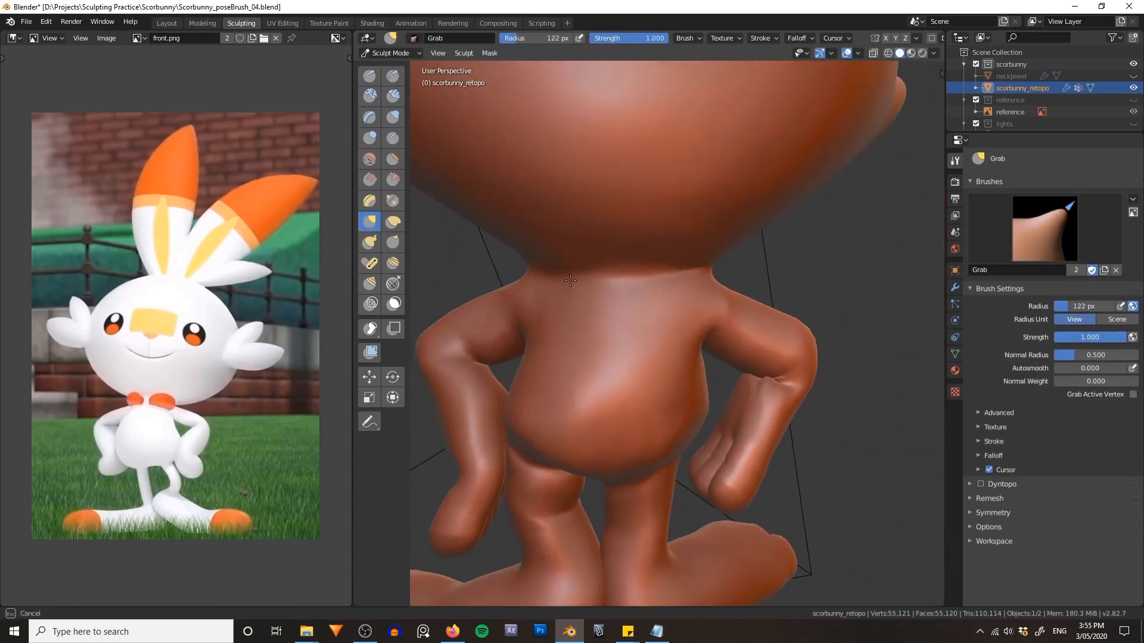
mouse_move(649, 263)
left_mouse_down("alt")
mouse_move(722, 325)
mouse_move(712, 301)
mouse_move(619, 332)
mouse_move(796, 331)
mouse_move(679, 363)
mouse_move(685, 286)
mouse_move(659, 335)
left_mouse_up("alt")
key("g")
key("f")
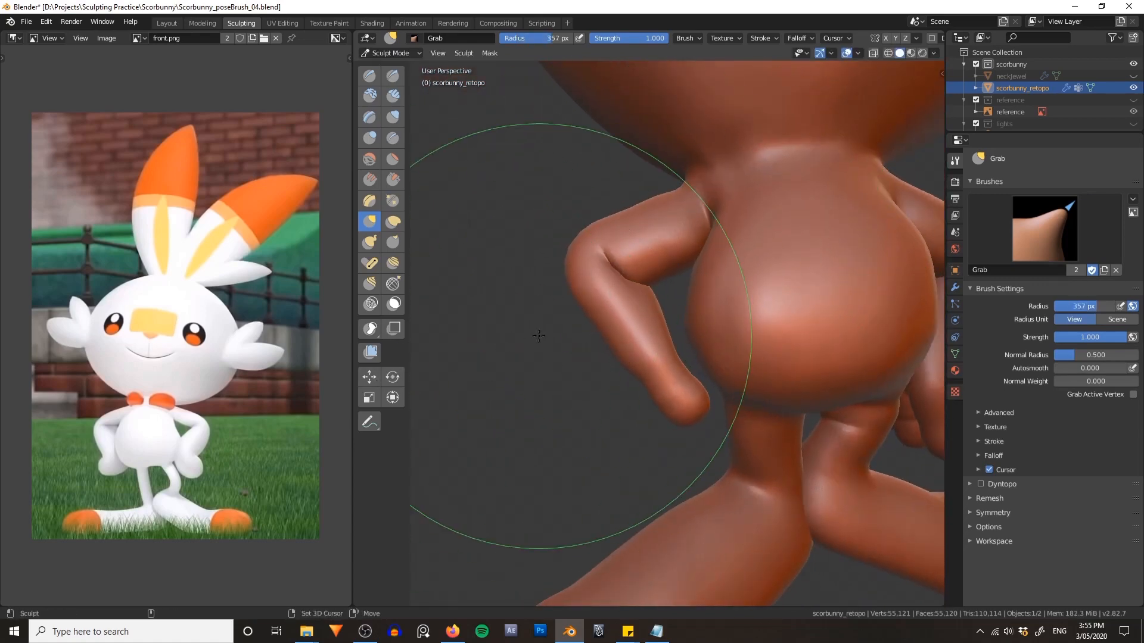
- Lasso-mask the right arm with a softened edge and invert the mask so only the arm is editable
left_click(369, 329)
left_click_drag(690, 410, 706, 424, "alt")
middle_click_drag(641, 321, 602, 316)
key("a")
left_click(602, 381)
left_click(369, 377)
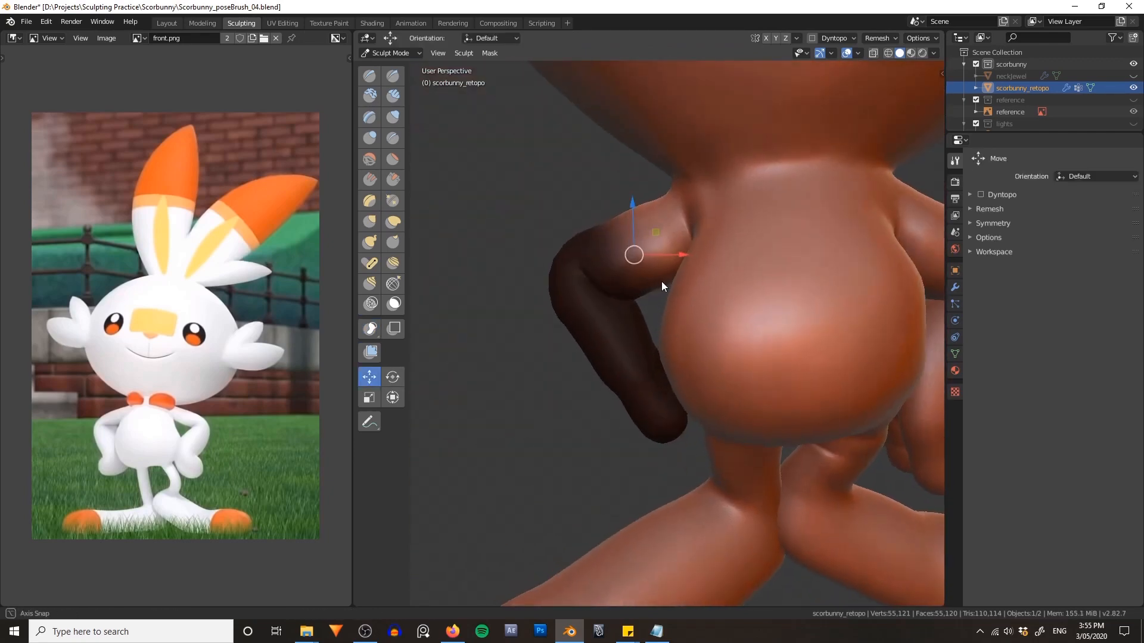
key("ctrl+i")
- Move the right arm toward the body and rotate it freely around the shoulder
left_click_drag(654, 233, 675, 234)
middle_click_drag(676, 234, 715, 286)
left_click(392, 376)
left_click_drag(730, 256, 793, 262)
left_click_drag(685, 262, 694, 271)
middle_click_drag(775, 271, 765, 352)
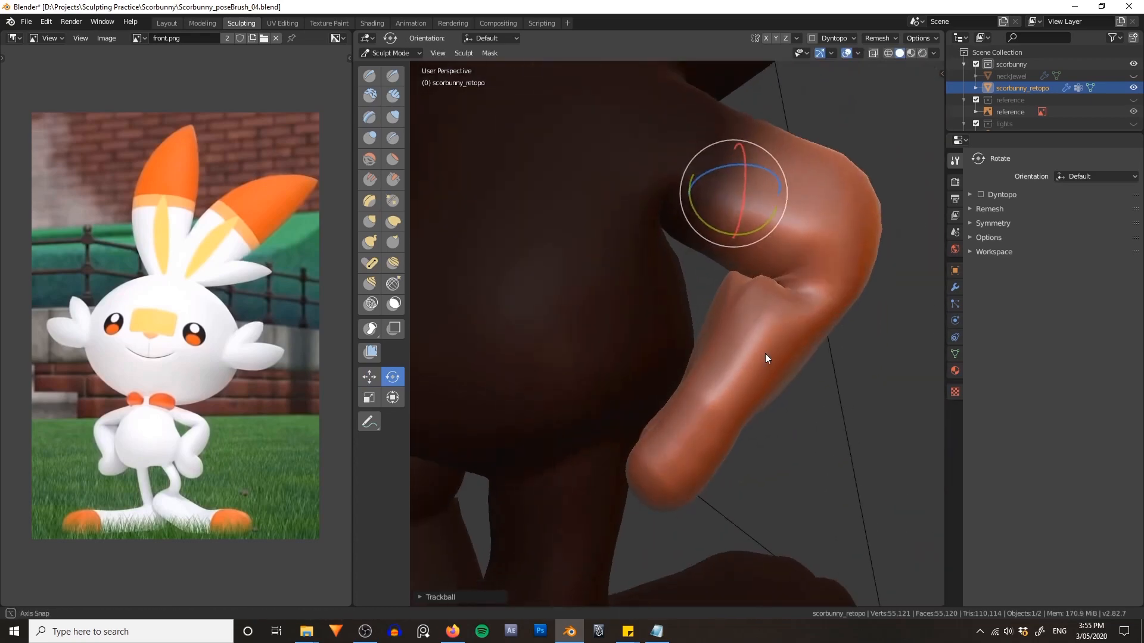
left_click_drag(729, 205, 706, 198)
- Fine-tune the right arm's position and rotation against the reference in the camera view
left_click(369, 376)
left_click_drag(737, 194, 727, 203)
middle_click_drag(774, 310, 728, 356)
key("KP_0")
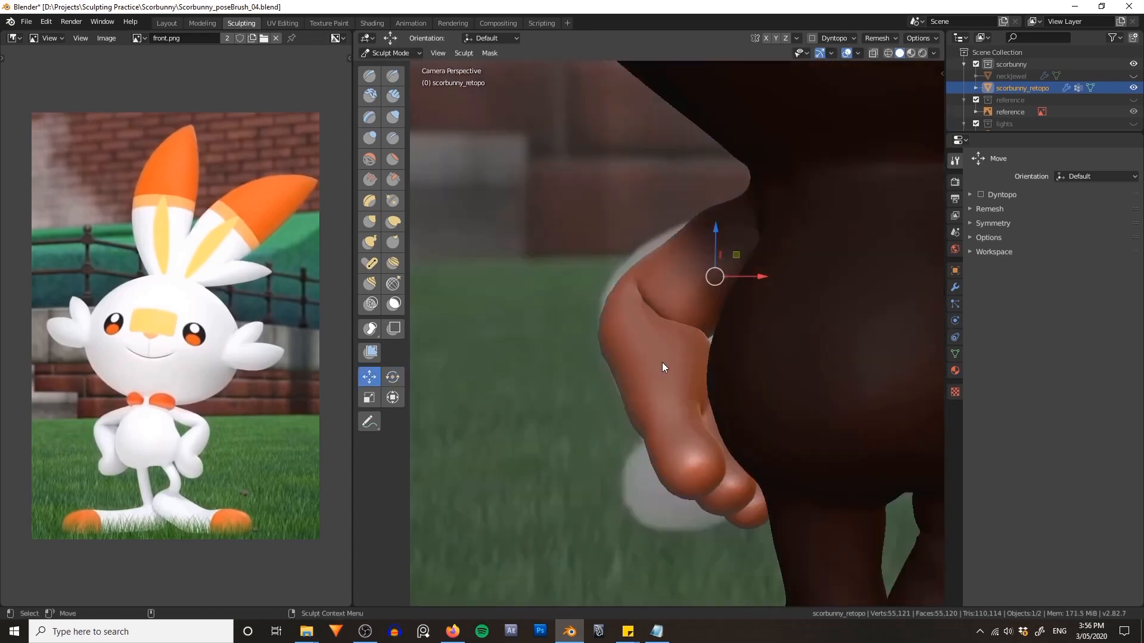
left_click(393, 376)
left_click_drag(708, 281, 721, 280)
left_click(369, 376)
- Apply a mask filter repeatedly to shift the mask's border along the right arm
key("KP_0")
middle_click_drag(509, 355, 563, 356)
scroll(702, 342, "up", 4)
key("a")
left_click(692, 333)
key("shift+r")
key("shift+r")
key("shift+r")
key("shift+r")
key("shift+r")
key("shift+r")
key("shift+r")
key("shift+r")
key("shift+r")
key("shift+r")
key("r")
- Transform the unmasked lower part of the right arm and compare it with the reference in the camera view
key("q")
left_click(563, 356)
middle_click_drag(632, 349, 695, 334)
left_click_drag(692, 347, 728, 378)
key("KP_0")
- Refine the mask so only the right hand and fingers are editable, and move the hand to match the reference
middle_click_drag(598, 362, 697, 262)
scroll(761, 336, "up", 8)
key("a")
left_click(784, 309)
key("a")
left_click(802, 336)
left_click(369, 375)
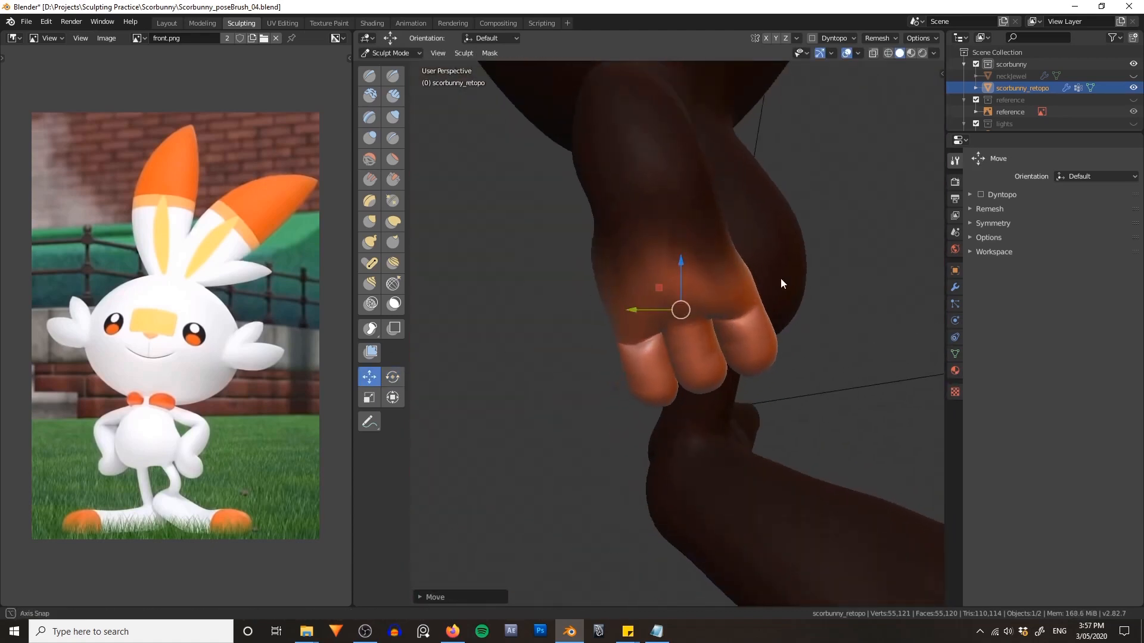
key("KP_0")
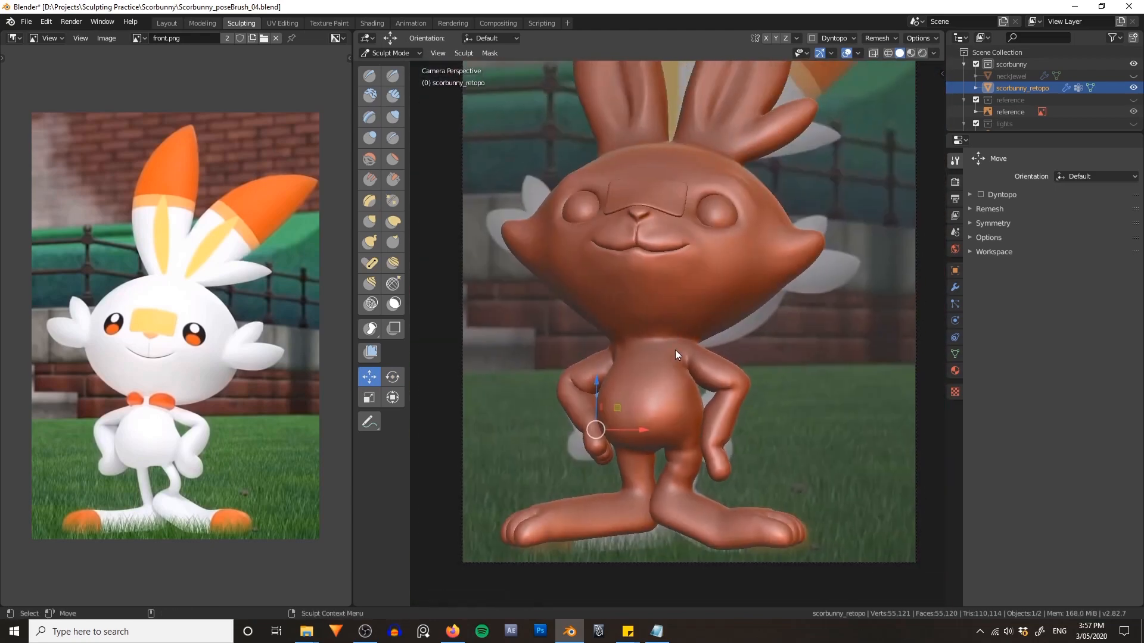
- Adjust the arms' silhouette in the camera view with Grab and Inflate, and define the shoulder with the Crease brush
key("g")
scroll(704, 398, "up", 2)
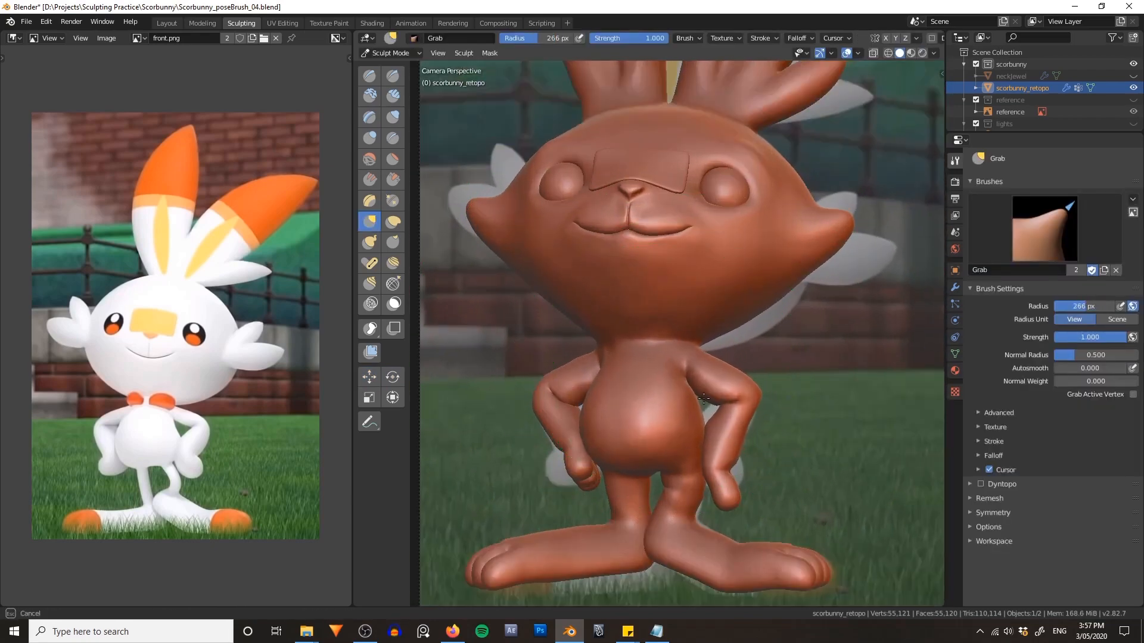
scroll(694, 391, "up", 2)
key("i")
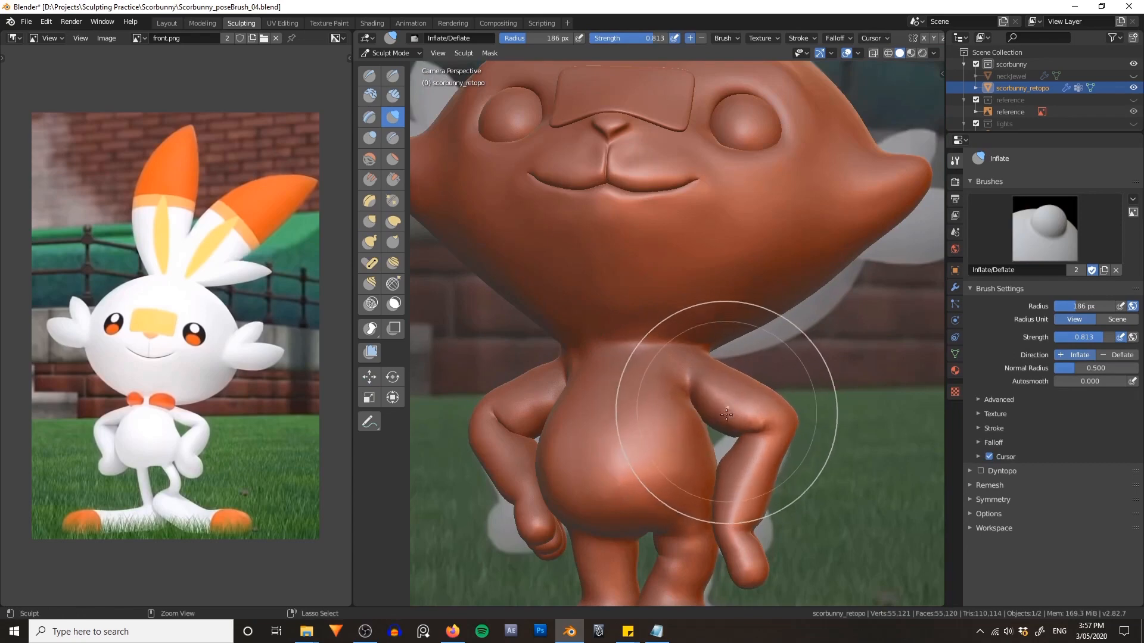
key("shift+c")
mouse_move(523, 349)
middle_mouse_down("shift")
mouse_move(626, 358)
mouse_move(664, 395)
mouse_move(757, 380)
mouse_move(708, 387)
middle_mouse_up("shift")
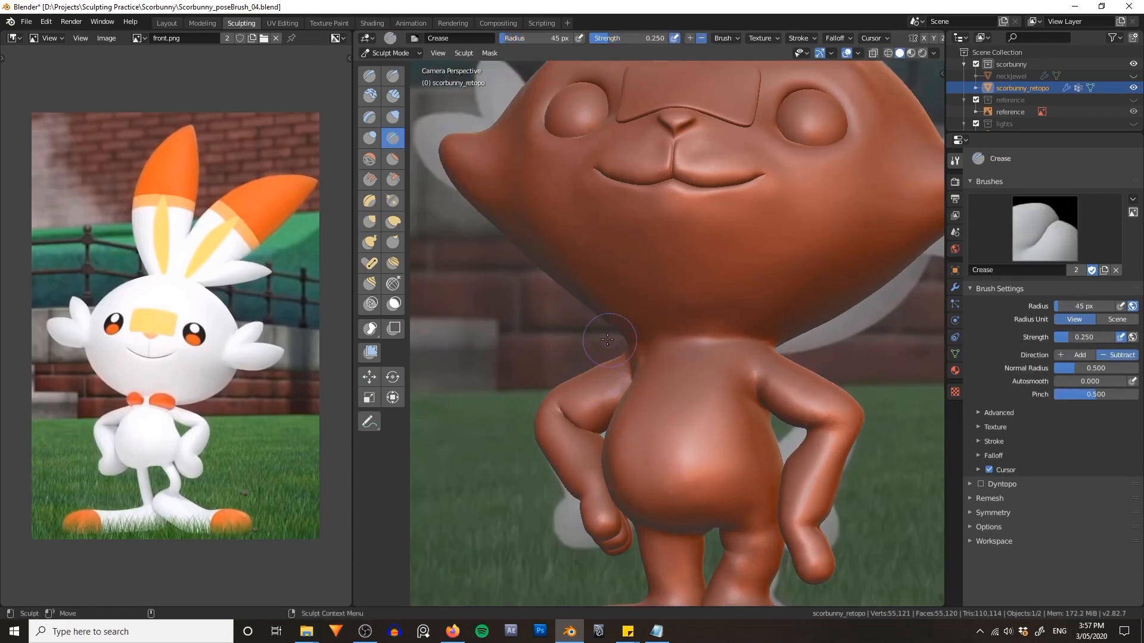
- Refine the right upper arm and elbow with resized Inflate and Grab brushes
key("g")
scroll(685, 413, "up", 3)
scroll(709, 393, "up", 3)
key("i")
key("f")
left_click(804, 408)
key("f")
left_click(714, 375)
key("g")
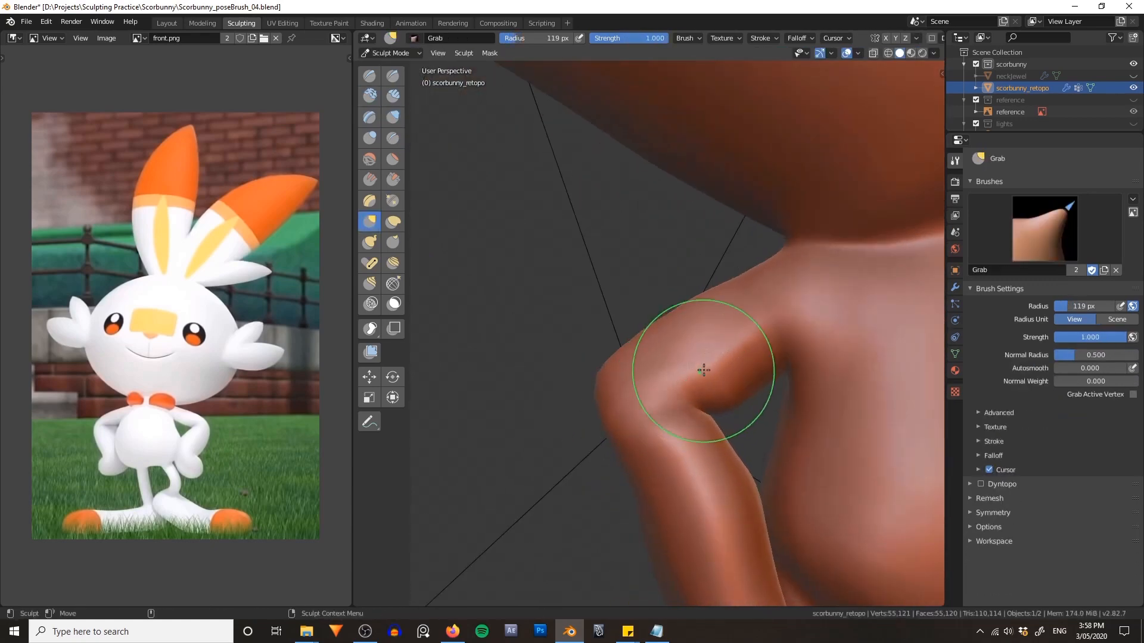
- Add volume around the right elbow and forearm with the Inflate brush
scroll(715, 424, "down", 5)
mouse_move(715, 424)
middle_mouse_down()
mouse_move(673, 405)
mouse_move(689, 352)
mouse_move(665, 338)
mouse_move(670, 396)
mouse_move(670, 357)
mouse_move(787, 375)
middle_mouse_up()
scroll(689, 352, "up", 3)
key("i")
middle_click_drag(703, 438, 735, 417)
scroll(739, 411, "down", 3)
- Mask the right forearm and hand for protection, and reshape the lower torso from behind with a larger Grab brush
key("g")
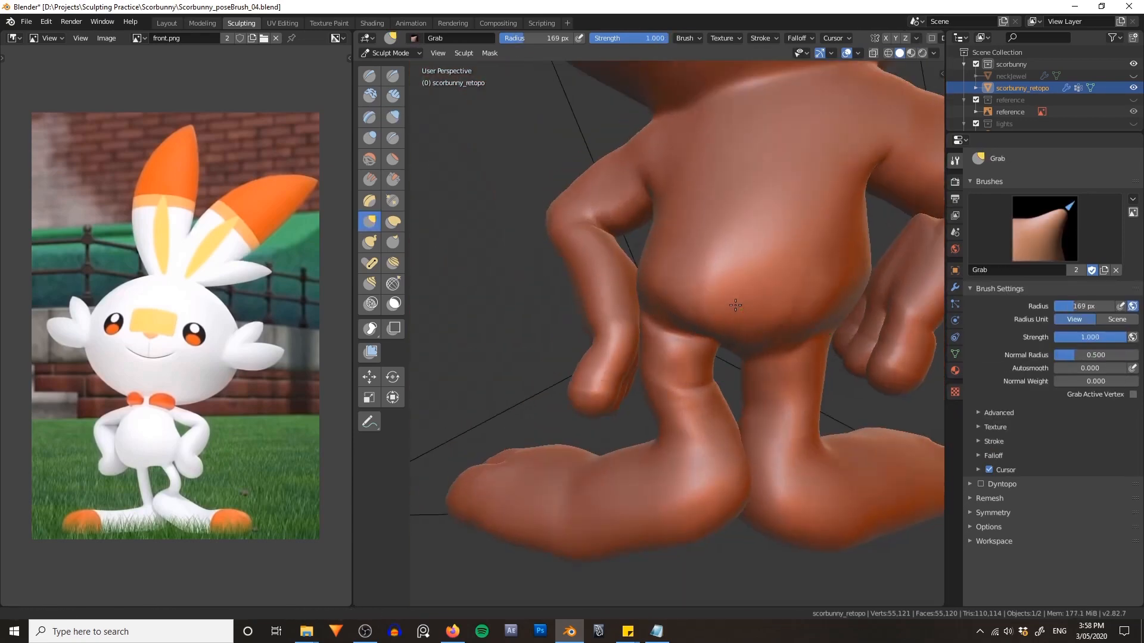
mouse_move(769, 357)
middle_mouse_down()
mouse_move(738, 349)
mouse_move(745, 363)
middle_mouse_up()
key("f")
left_click(804, 310)
mouse_move(803, 310)
middle_mouse_down()
mouse_move(626, 294)
mouse_move(787, 349)
mouse_move(715, 336)
mouse_move(695, 309)
middle_mouse_up()
key("m")
key("g")
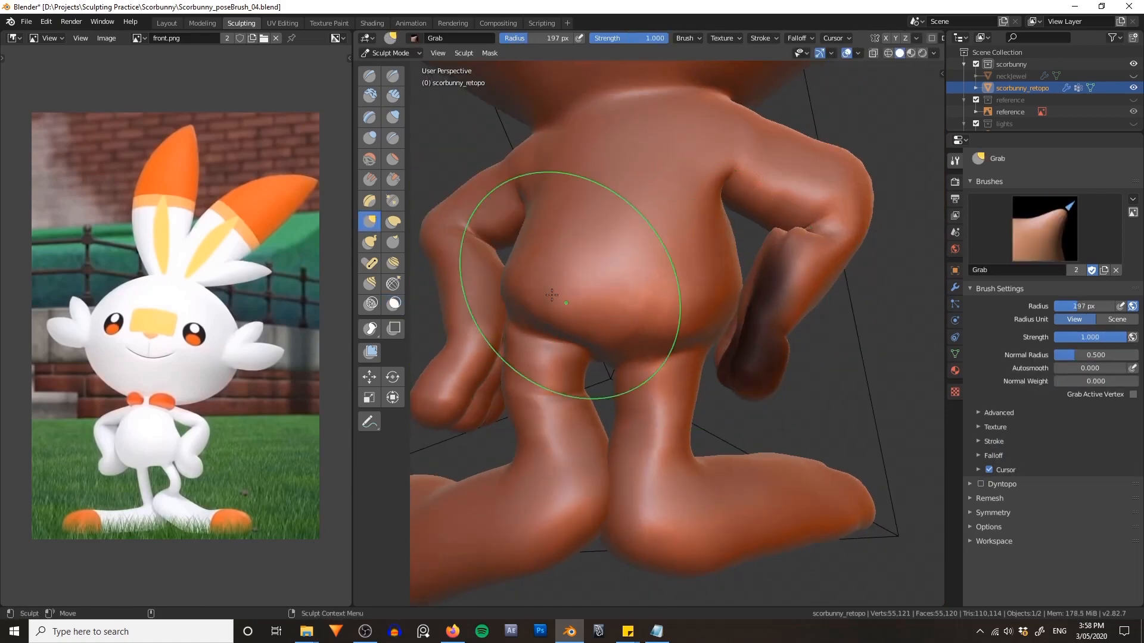
middle_click_drag(552, 295, 655, 333)
- Build up the lower torso with the Clay brush and adjust its shape with Grab
key("c")
middle_click_drag(714, 358, 657, 338)
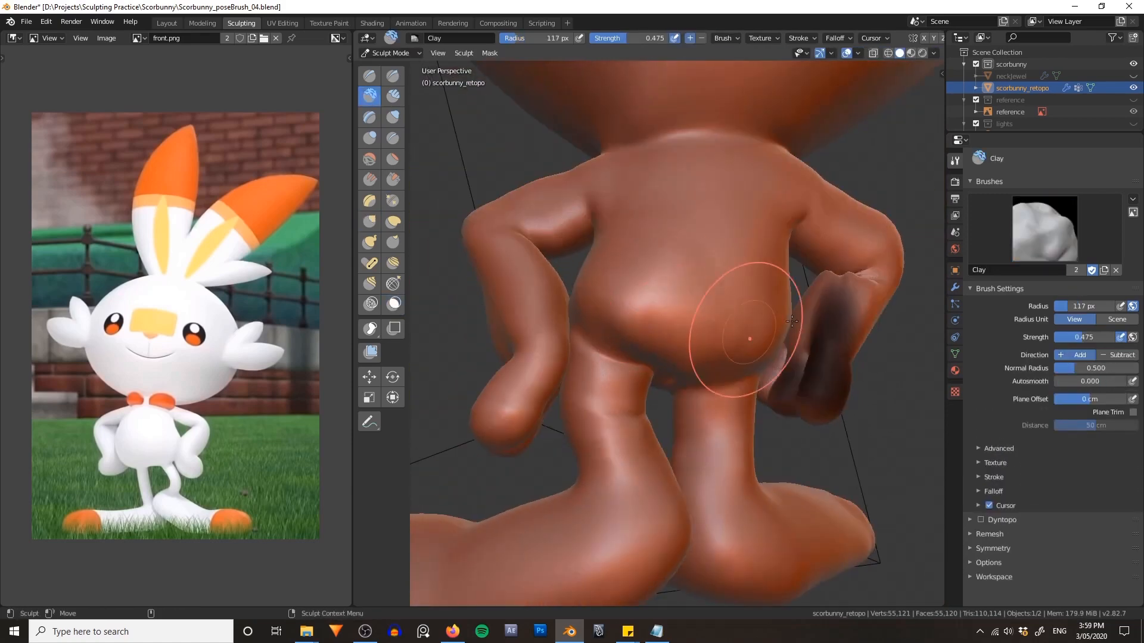
mouse_move(791, 321)
middle_mouse_down()
mouse_move(714, 331)
mouse_move(721, 311)
middle_mouse_up()
key("g")
left_click_drag(721, 319, 717, 332)
- Return to the camera view, reselect the body mesh in Object Mode, and go back to Sculpt Mode
key("KP_0")
key("ctrl+Tab")
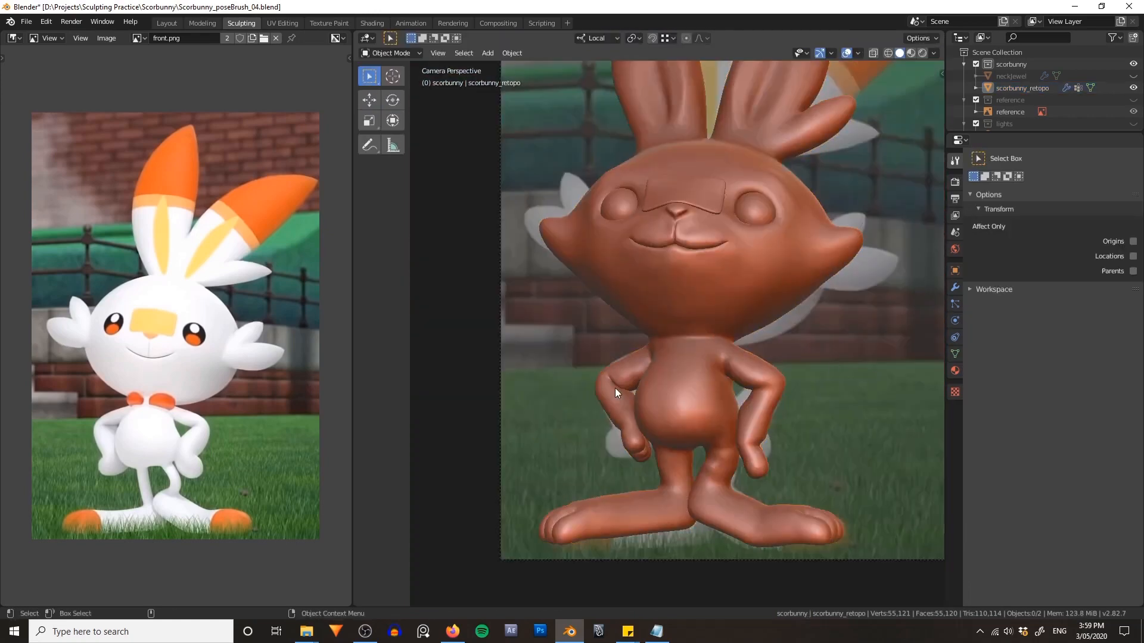
scroll(618, 362, "down", 2)
left_click(693, 274)
scroll(685, 304, "up", 2)
key("ctrl+Tab")
- Lasso-mask the head and ears, invert the mask so only the body is protected, and activate the Rotate tool
left_click(370, 329)
scroll(670, 268, "down", 3)
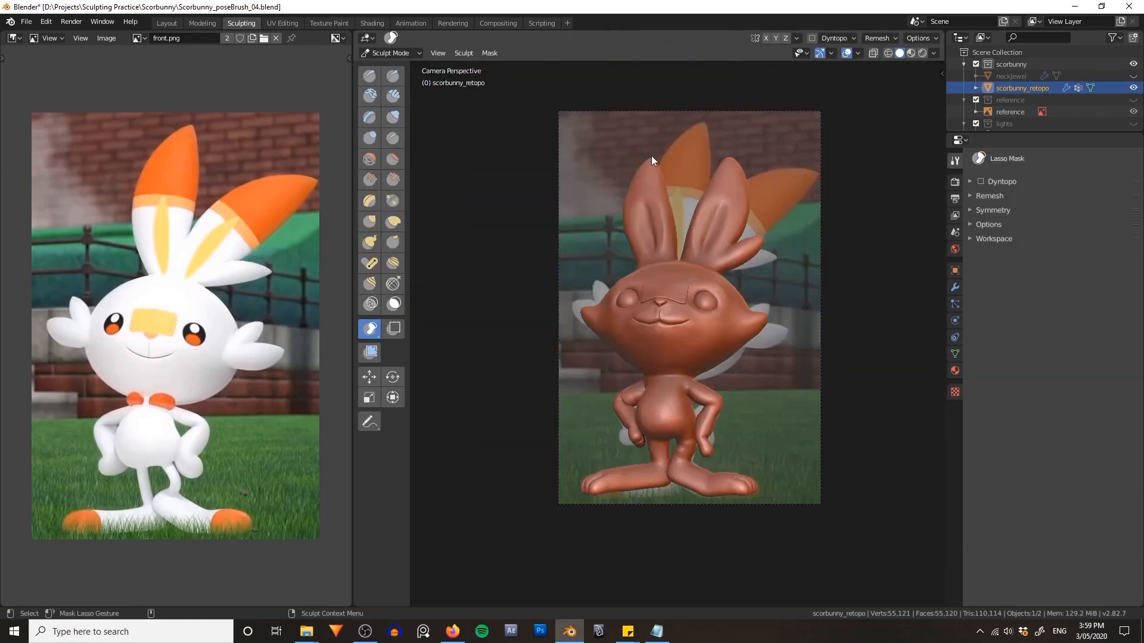
left_click_drag(652, 156, 673, 381)
mouse_move(673, 381)
middle_mouse_down()
mouse_move(600, 441)
mouse_move(688, 380)
mouse_move(750, 389)
mouse_move(608, 449)
middle_mouse_up()
key("KP_0")
key("ctrl+i")
key("q")
left_click(459, 321)
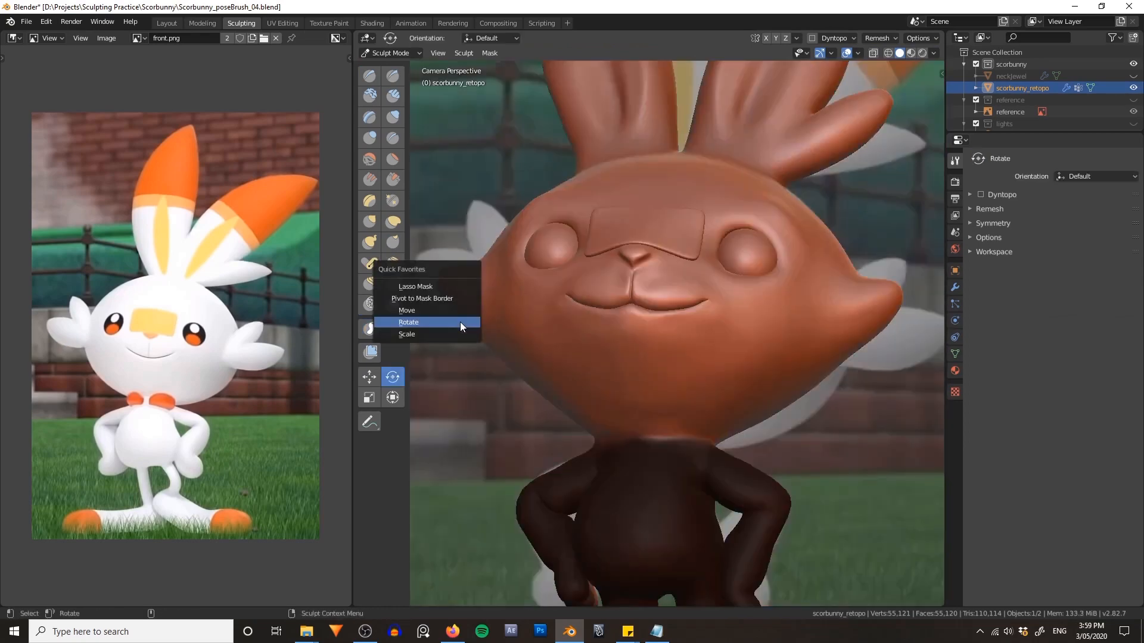
- Extend the lasso mask over the hand that is still exposed so the whole body is protected from the head transform
left_click(461, 311)
key("q")
left_click(448, 291)
scroll(602, 349, "down", 4)
key("q")
left_click(601, 349)
middle_click_drag(601, 349, 687, 378)
left_click(505, 367)
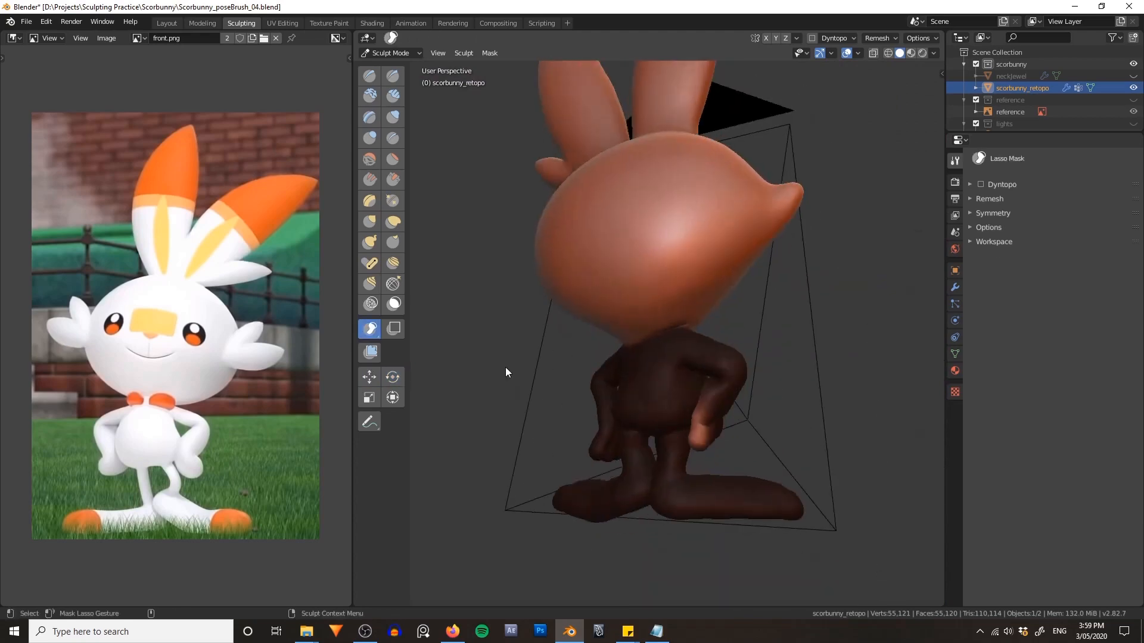
middle_click_drag(505, 367, 615, 392)
- Turn and reposition the unmasked head slightly to match the reference from the camera view
key("q")
left_click(579, 395)
key("KP_0")
left_click_drag(676, 431, 670, 429)
- Reshape the chin and lower cheeks with the Grab brush at varying sizes, matching the head's outline to the reference
key("g")
mouse_move(755, 386)
middle_mouse_down()
mouse_move(685, 337)
mouse_move(584, 394)
middle_mouse_up()
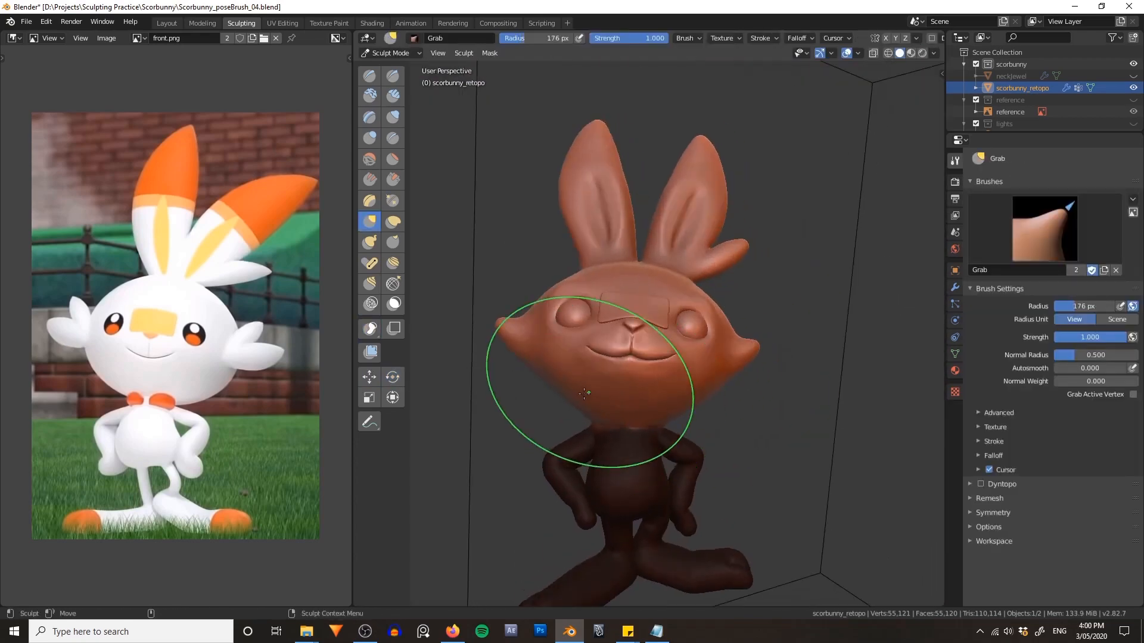
left_click_drag(626, 402, 626, 393)
key("KP_0")
mouse_move(595, 408)
middle_mouse_down("ctrl")
mouse_move(663, 388)
mouse_move(675, 342)
middle_mouse_up("ctrl")
key("f")
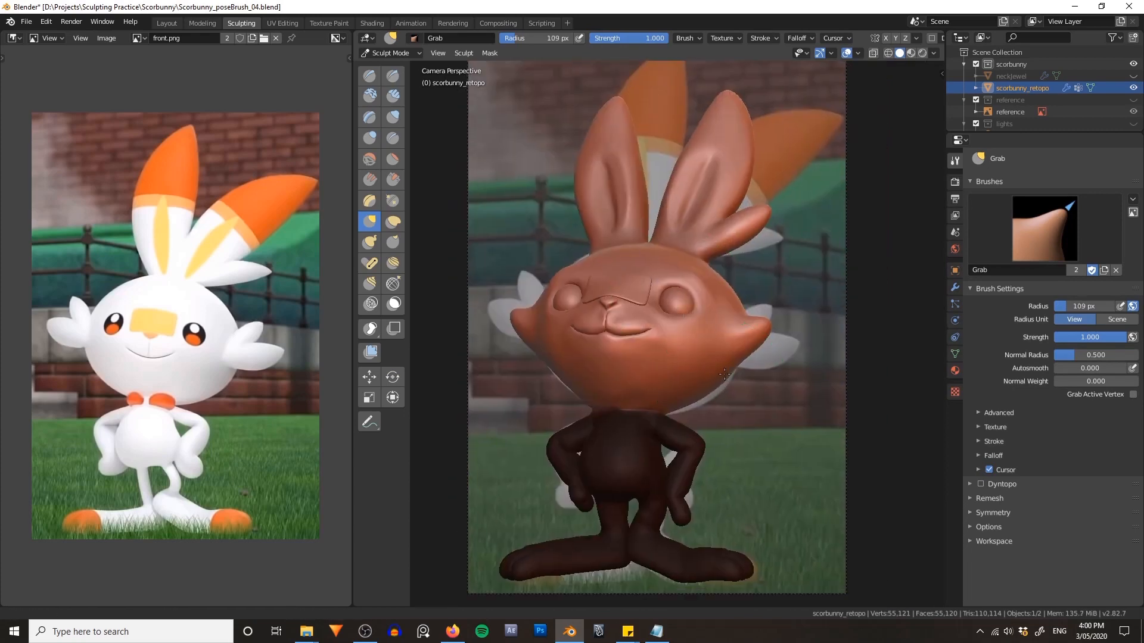
middle_click_drag(810, 381, 583, 381)
left_click_drag(679, 366, 662, 398)
key("KP_0")
mouse_move(682, 356)
middle_mouse_down("shift")
mouse_move(744, 378)
mouse_move(705, 259)
mouse_move(694, 363)
middle_mouse_up("shift")
scroll(694, 363, "up", 1)
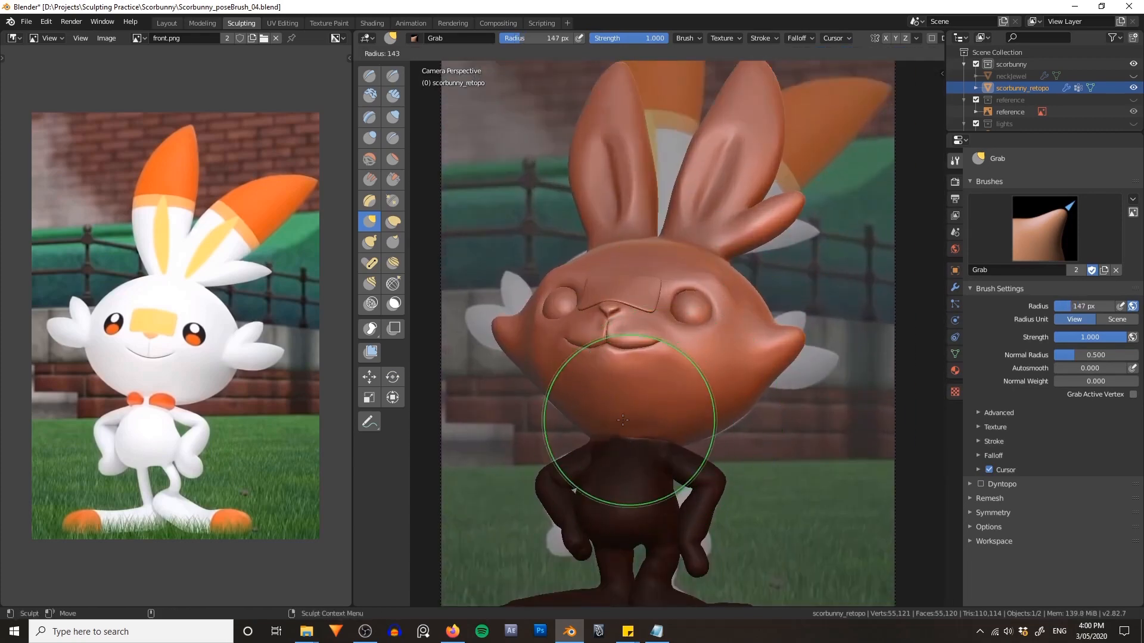
scroll(622, 419, "up", 3)
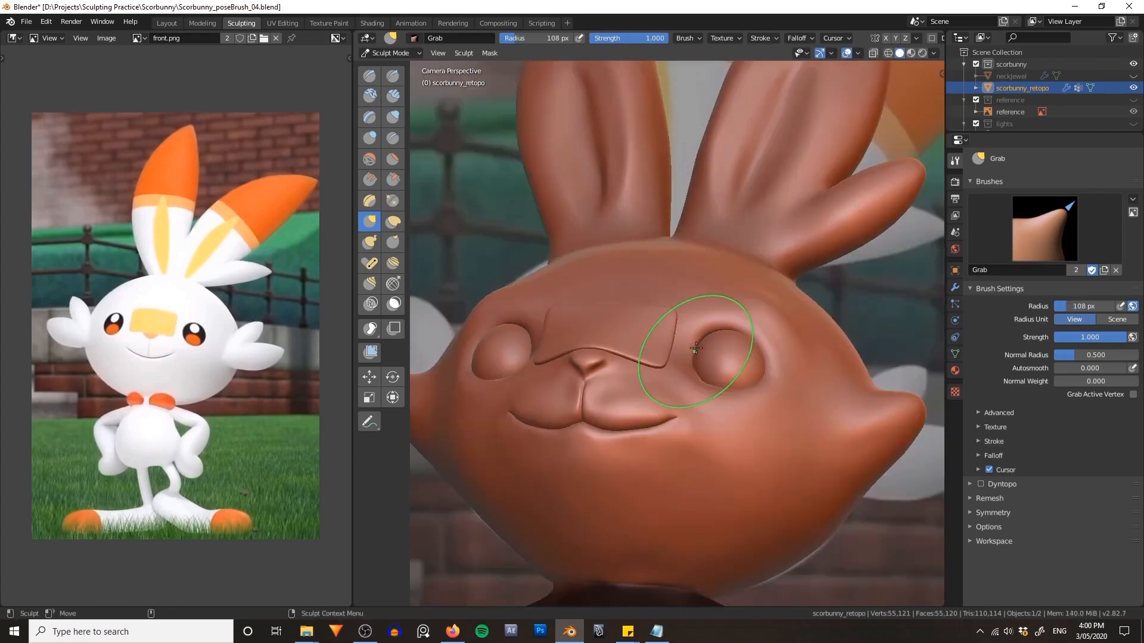
- Try to bend the character's left ear with the Pose brush, and undo the deformation
key("c")
scroll(626, 501, "down", 4)
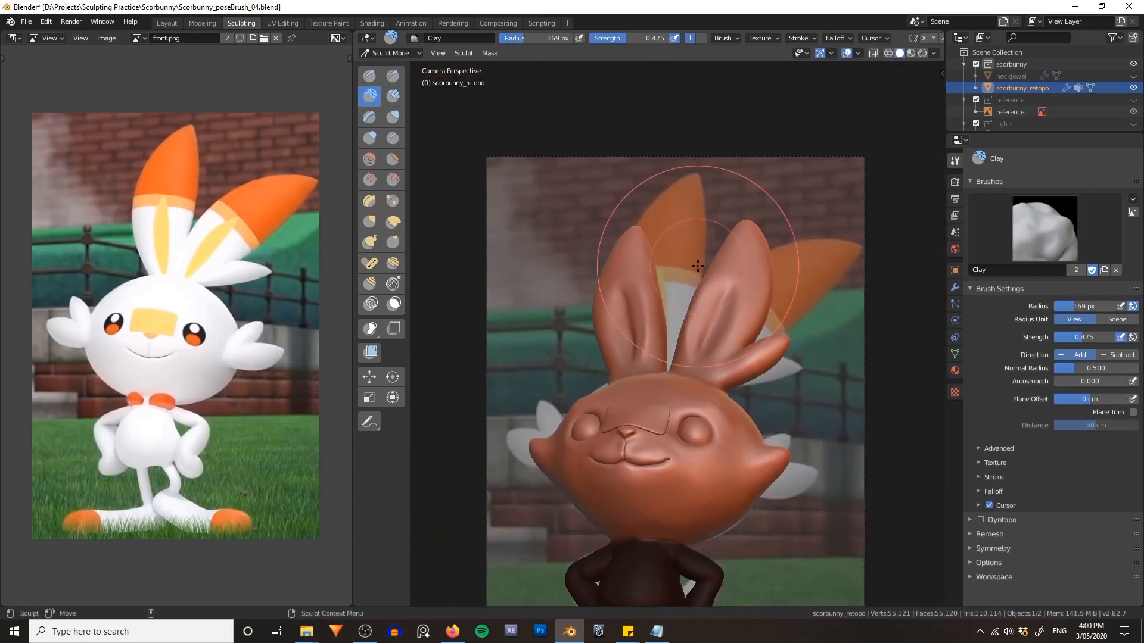
key("ctrl+Tab")
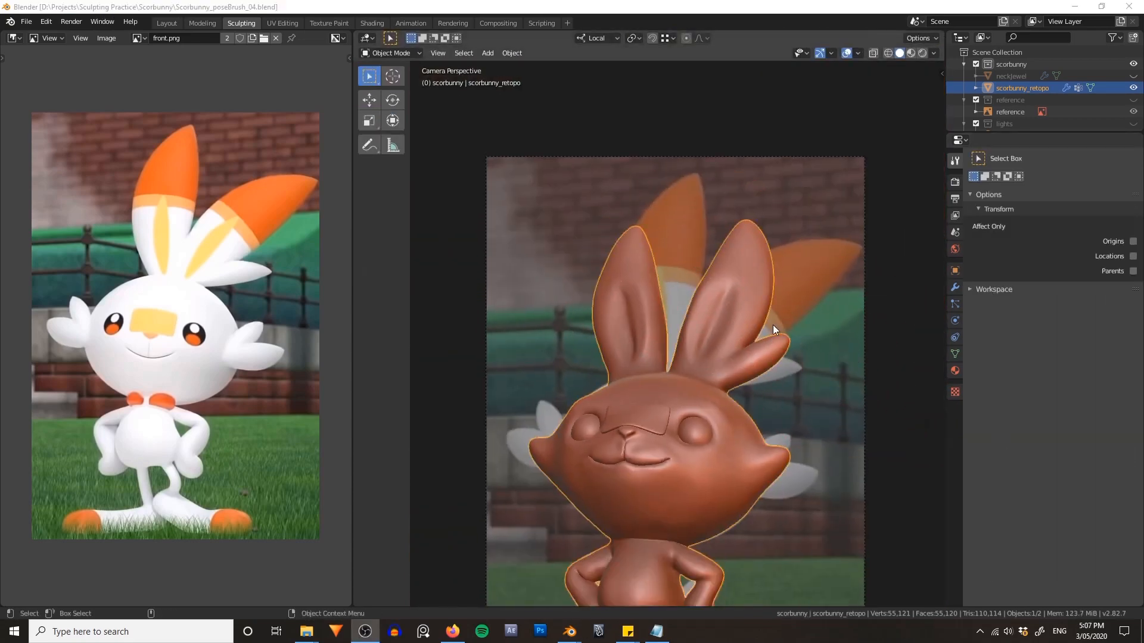
mouse_move(789, 286)
middle_mouse_down()
mouse_move(767, 309)
mouse_move(620, 305)
mouse_move(654, 345)
mouse_move(743, 316)
mouse_move(727, 258)
middle_mouse_up()
key("ctrl+Tab")
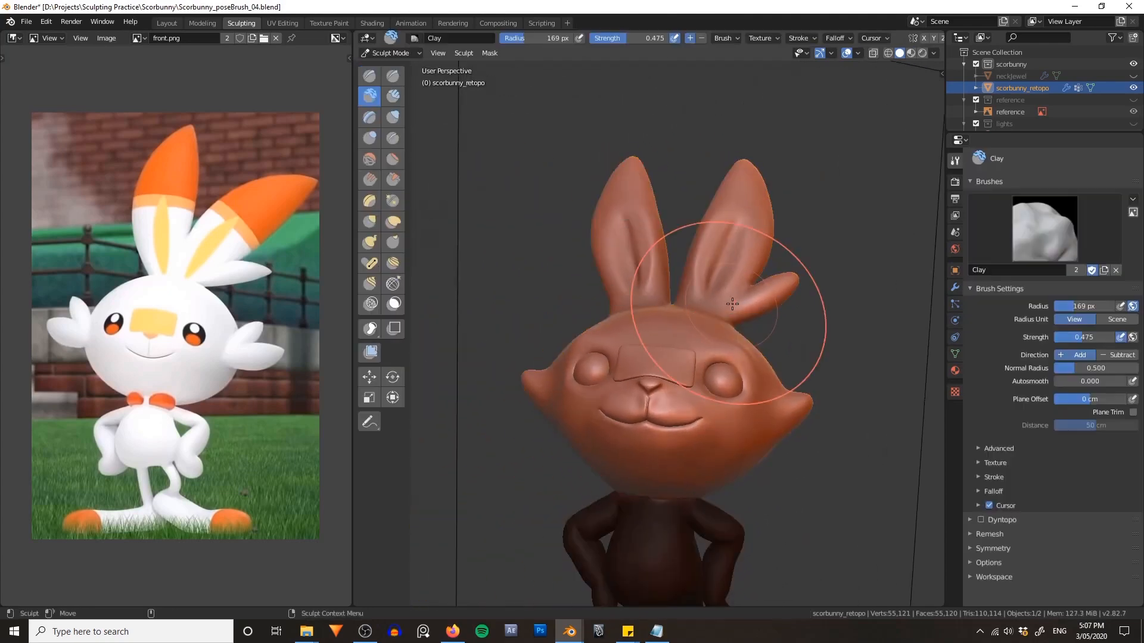
key("g")
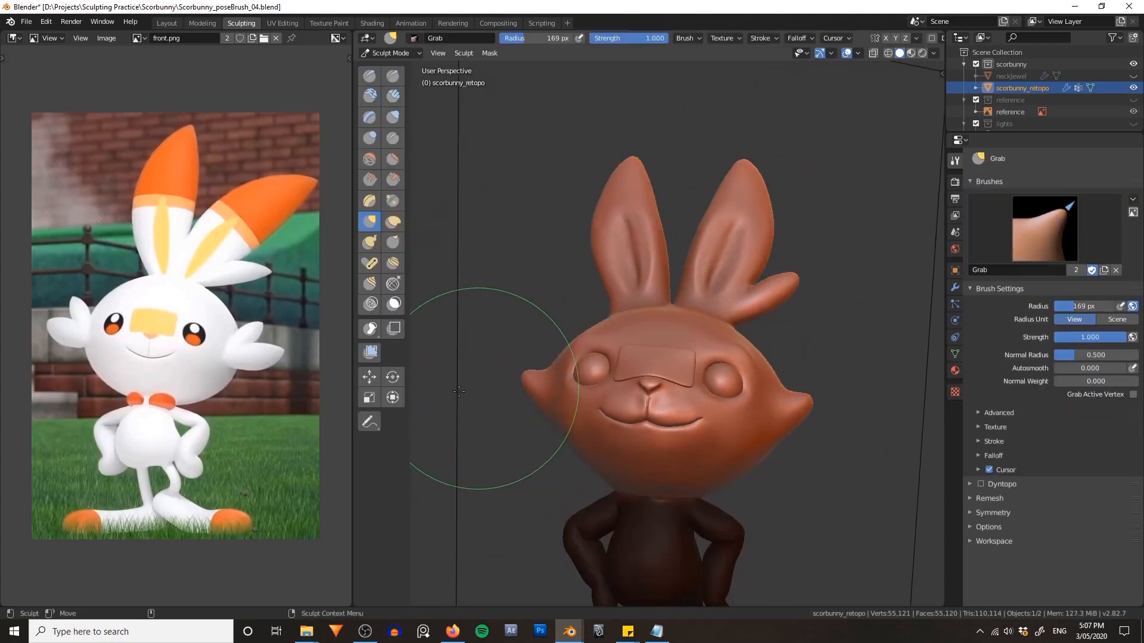
left_click(370, 263)
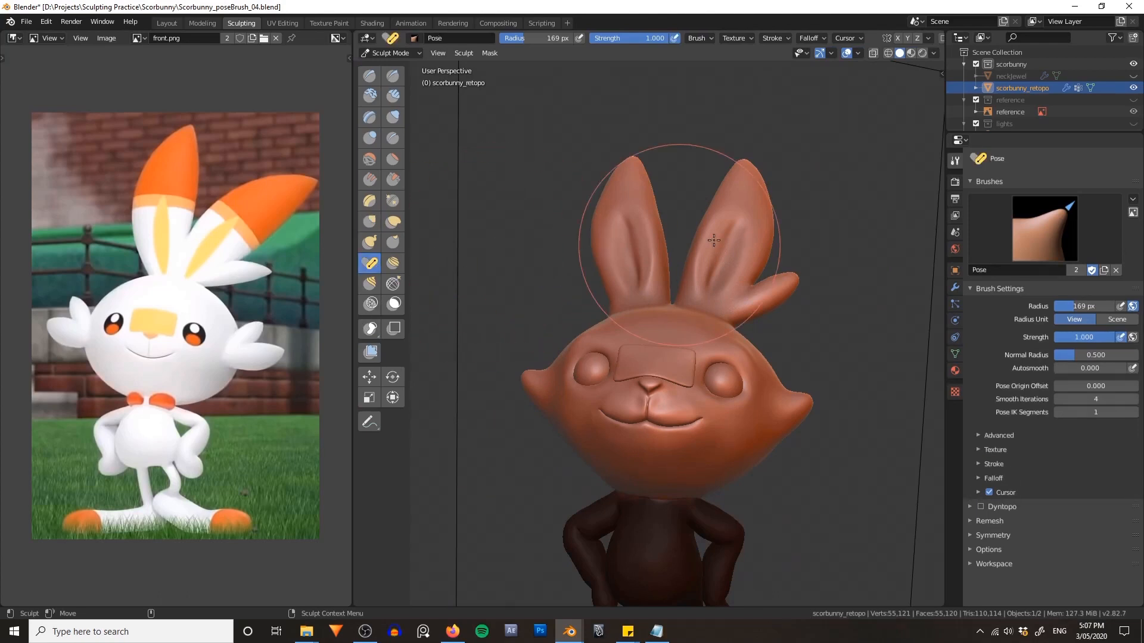
scroll(724, 238, "up", 5)
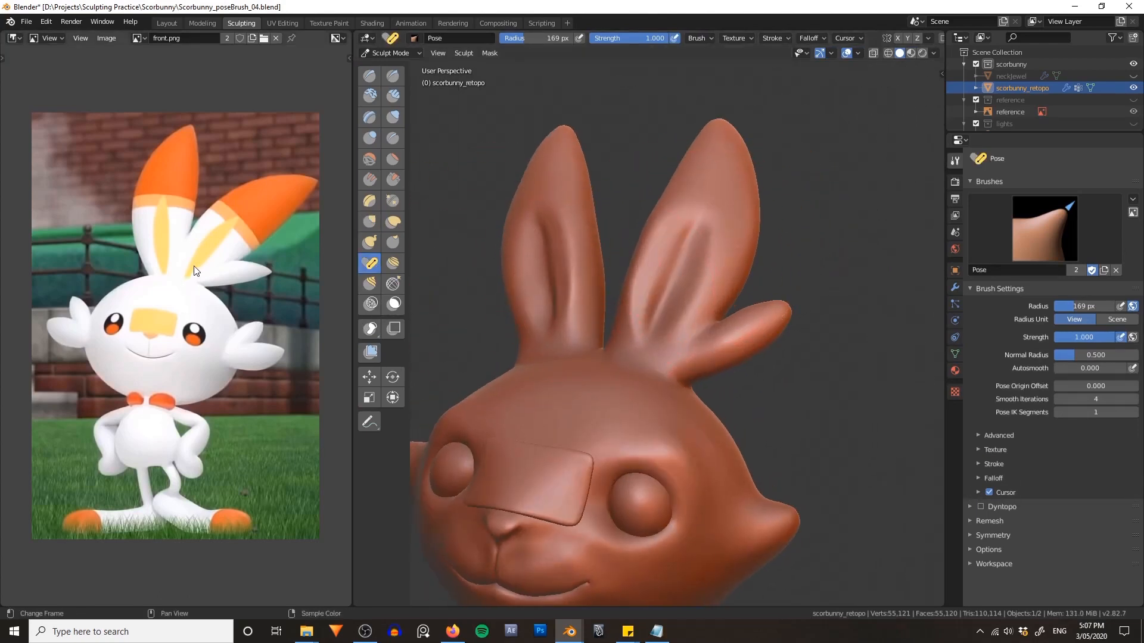
scroll(524, 243, "down", 2)
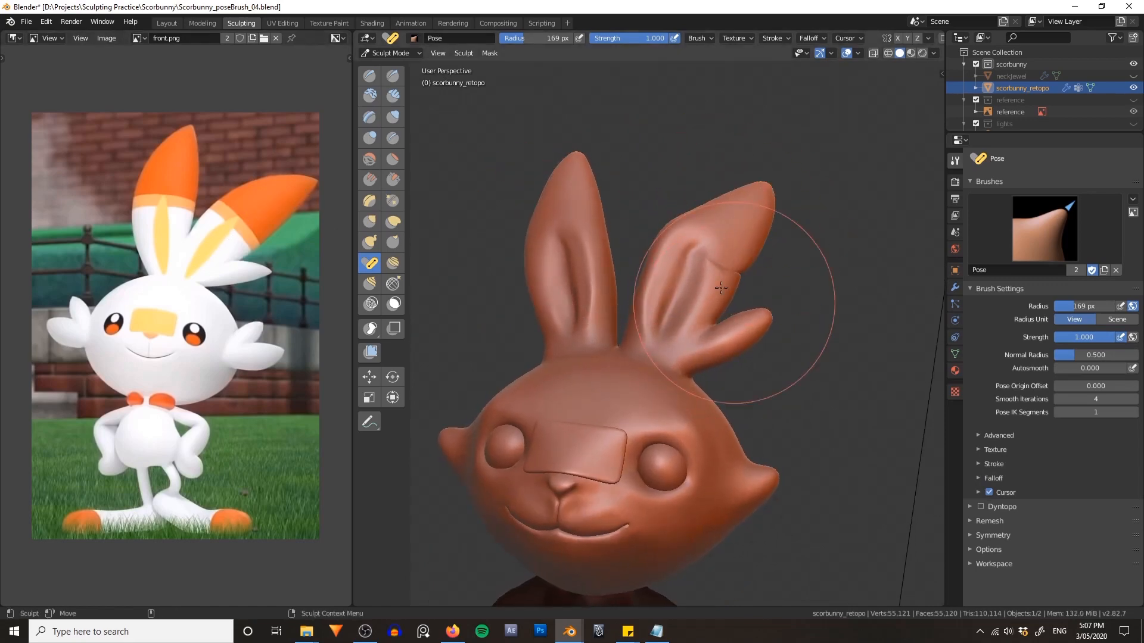
key("ctrl+z")
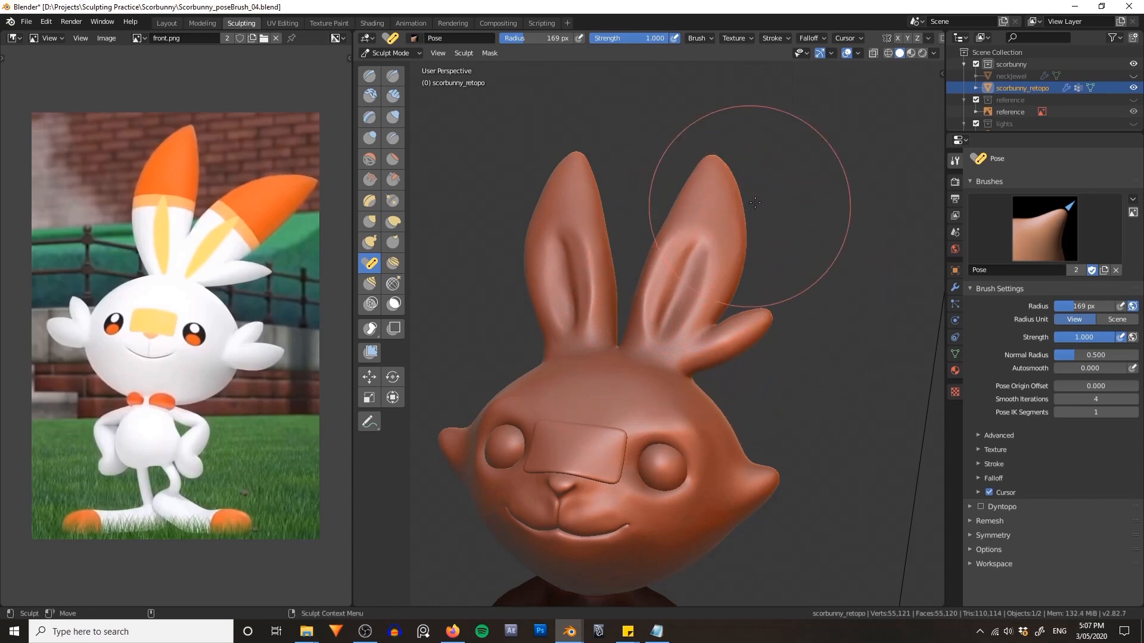
middle_click_drag(715, 204, 760, 247)
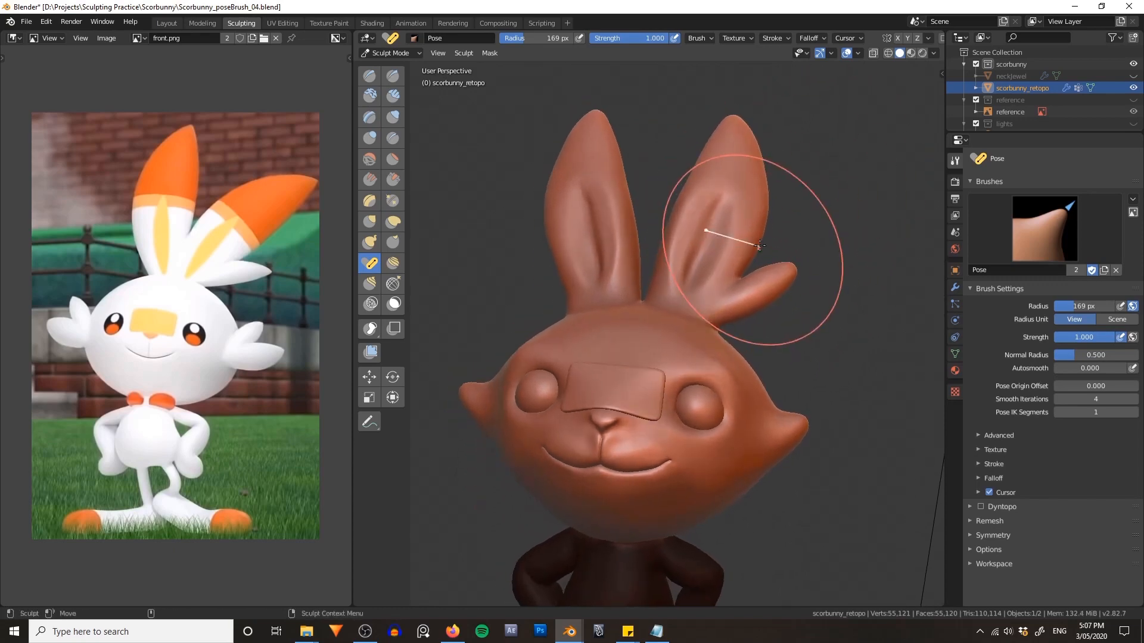
- Return to Object Mode, switch to the Layout workspace, and deselect everything with the ears in close view
key("ctrl+Tab")
left_click(667, 246)
left_click_drag(791, 258, 790, 238, "alt")
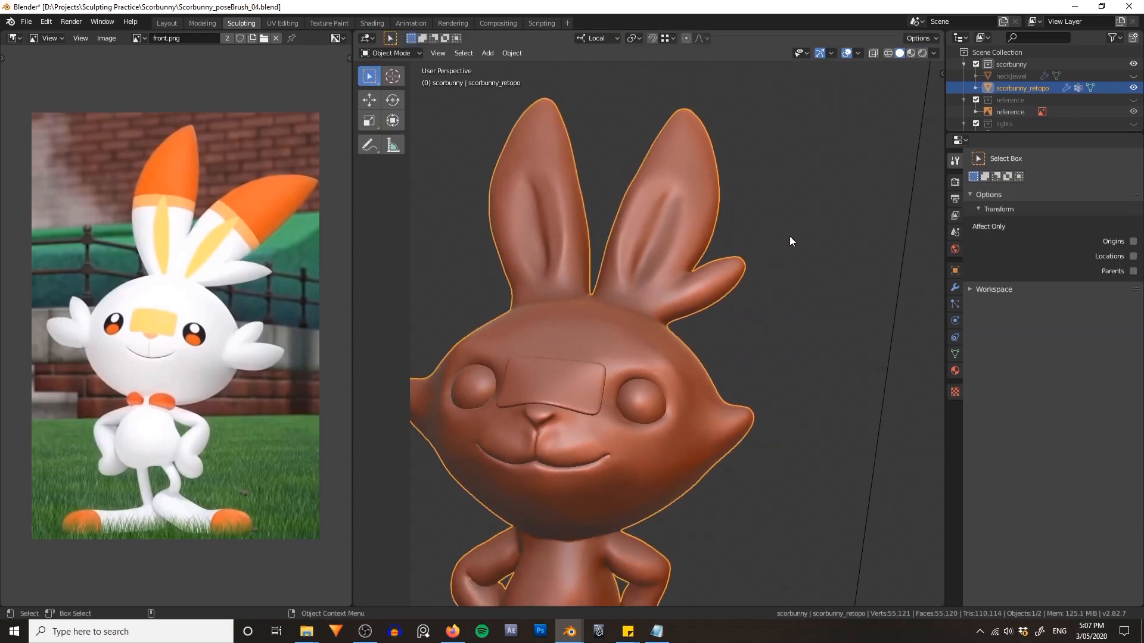
left_click_drag(620, 177, 563, 167, "alt")
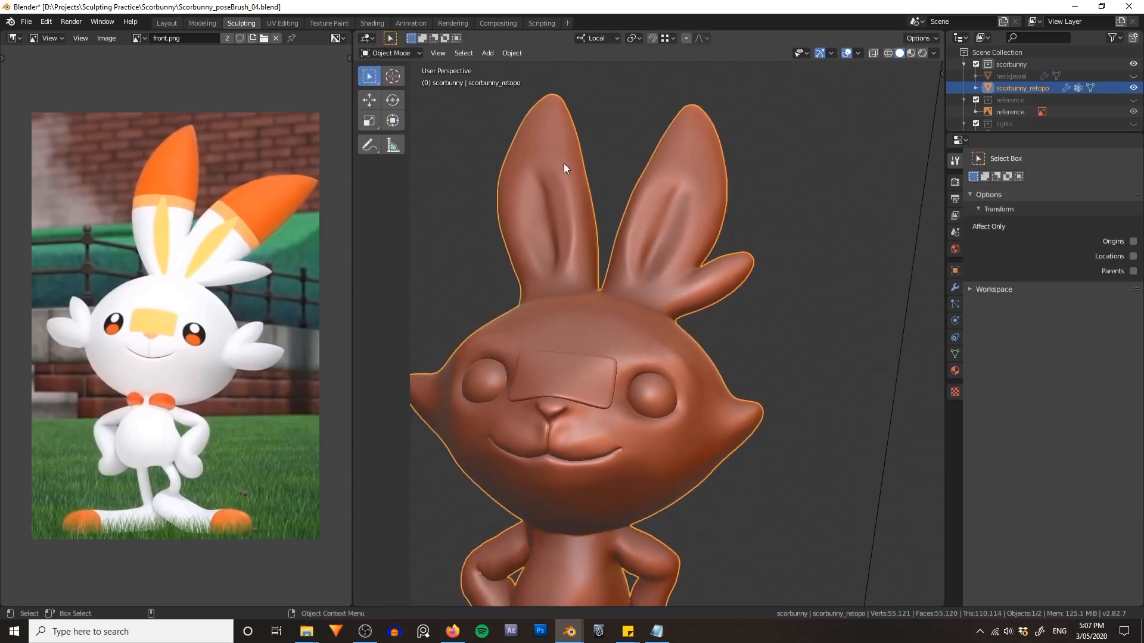
left_click(168, 24)
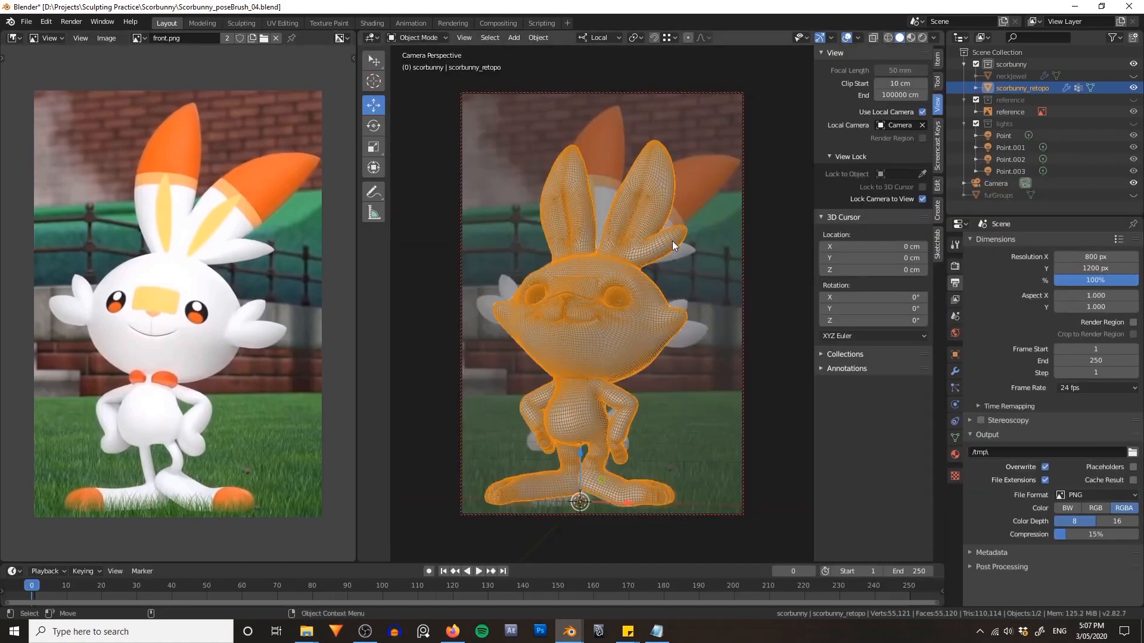
left_click(651, 277)
right_click_drag(691, 227, 689, 262, "alt")
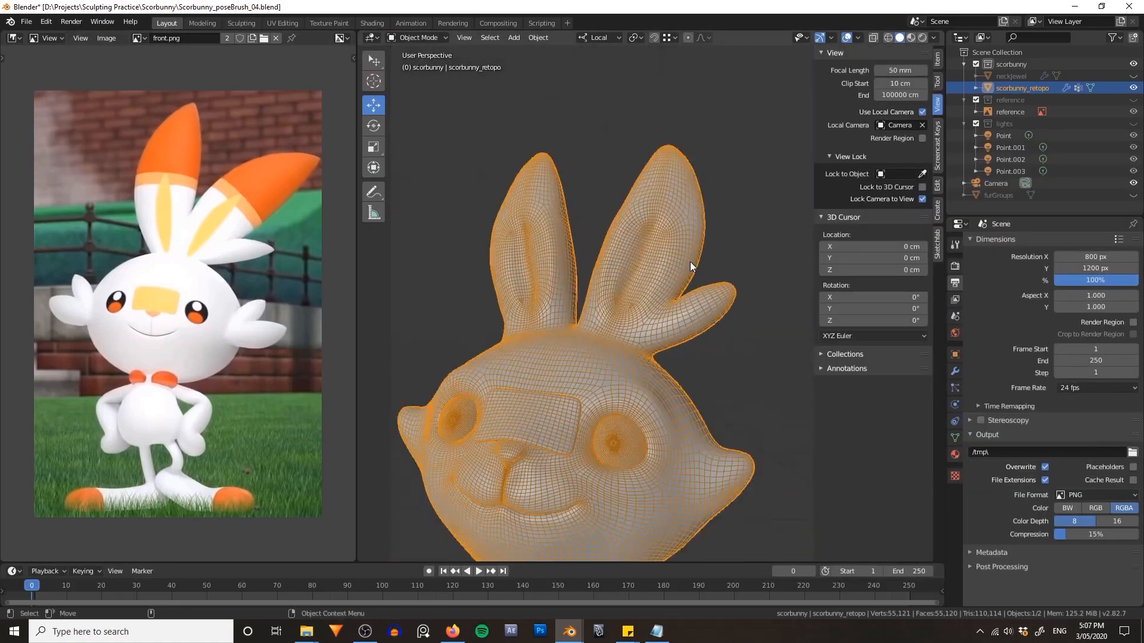
key("alt+a")
- Place the 3D cursor on the character's left ear, add a cube there, and scale it to 0.1
left_click_drag(681, 244, 720, 359, "alt")
right_click(633, 263, "shift")
key("shift+a")
mouse_move(666, 301)
left_click(727, 314)
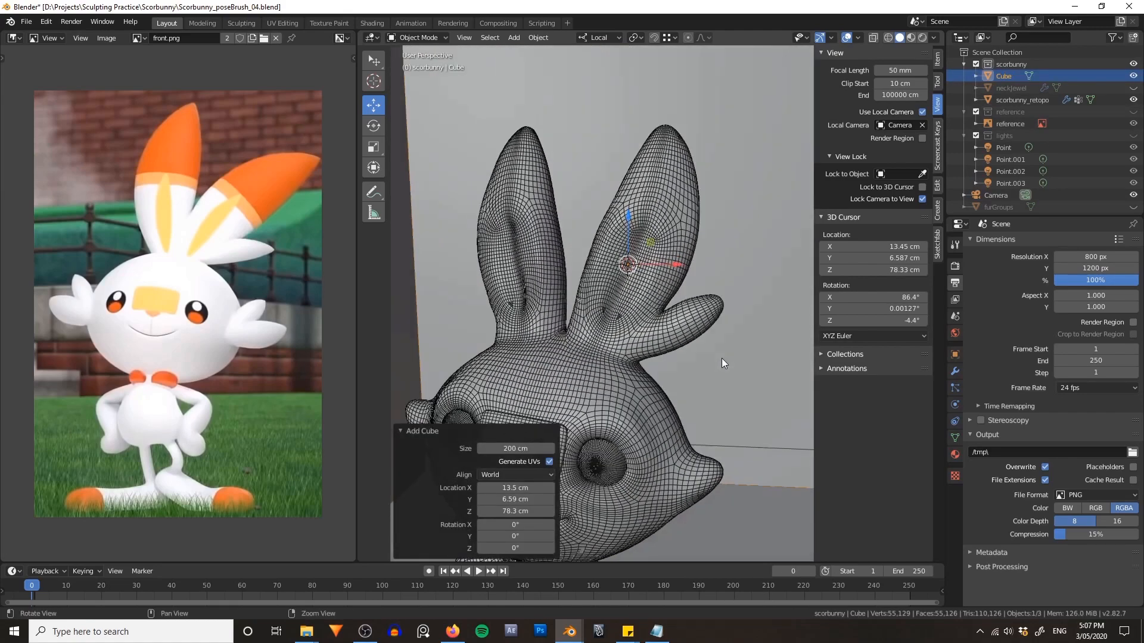
key("r")
type("s")
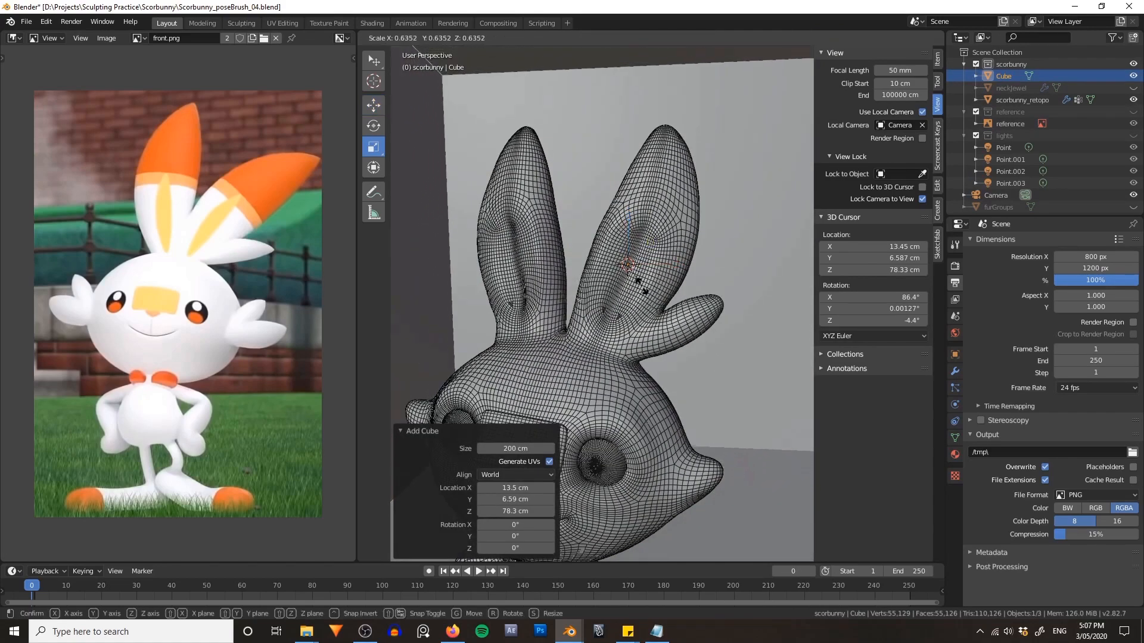
type(".1")
key("Return")
scroll(751, 281, "down", 3)
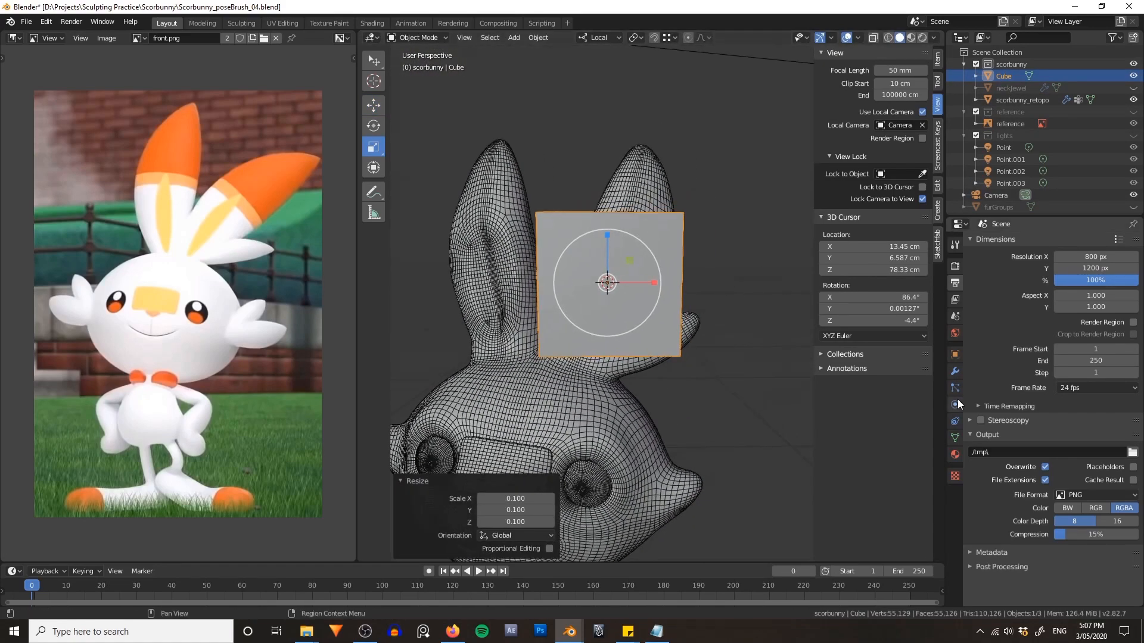
- Set the cube's viewport display to Wire
left_click(954, 354)
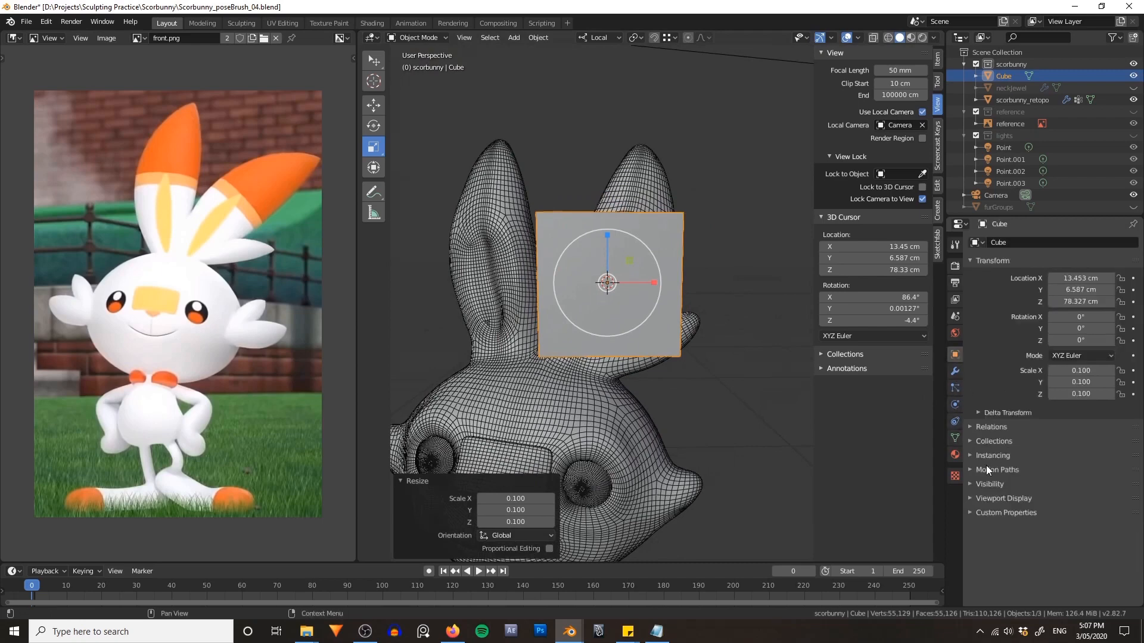
left_click(995, 499)
scroll(1042, 474, "down", 1)
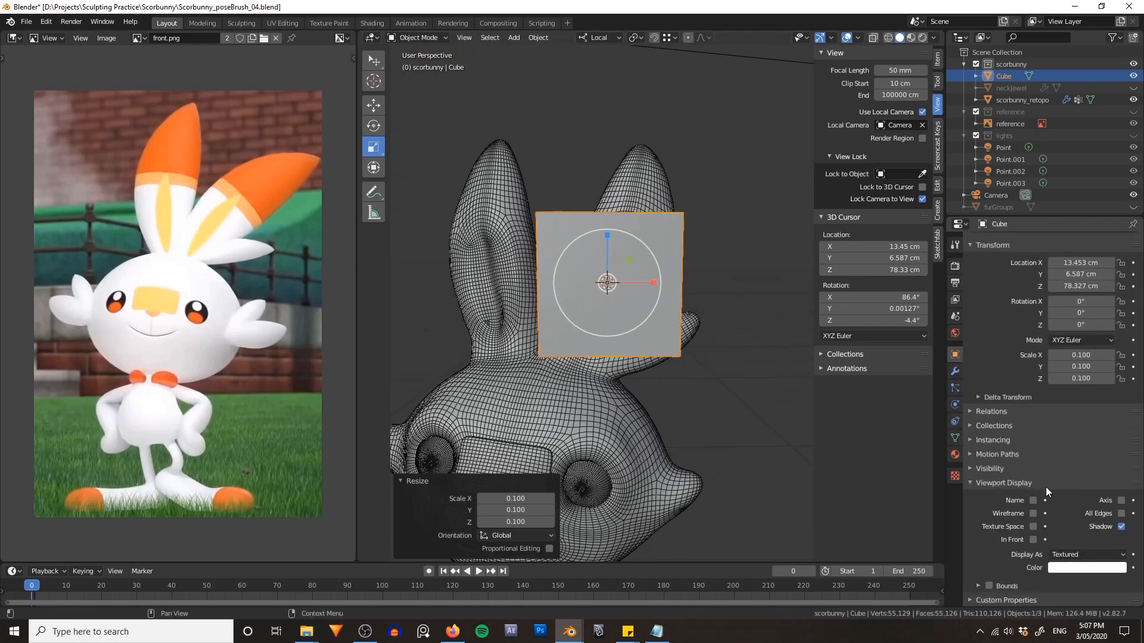
left_click(1071, 528)
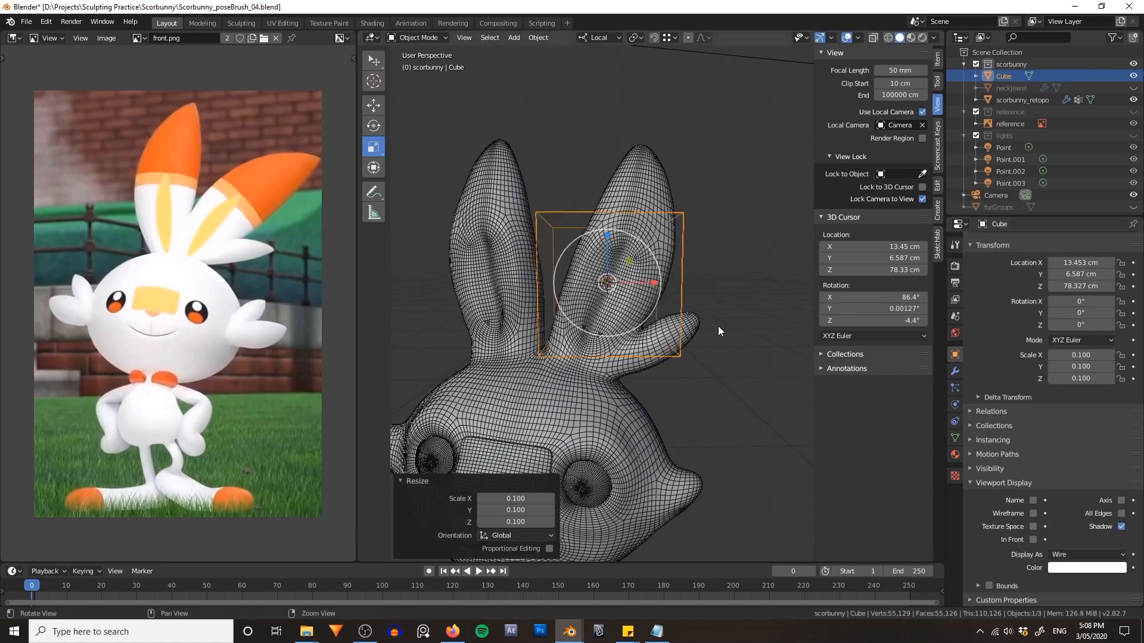
- Rotate the cube -12° about its local Z axis and move it back so it is centred on the ear
middle_click_drag(717, 326, 727, 364)
key("shift+space")
key("r")
left_click_drag(620, 409, 616, 412)
middle_click_drag(619, 407, 620, 283)
key("shift+space")
key("g")
middle_click_drag(558, 314, 577, 293)
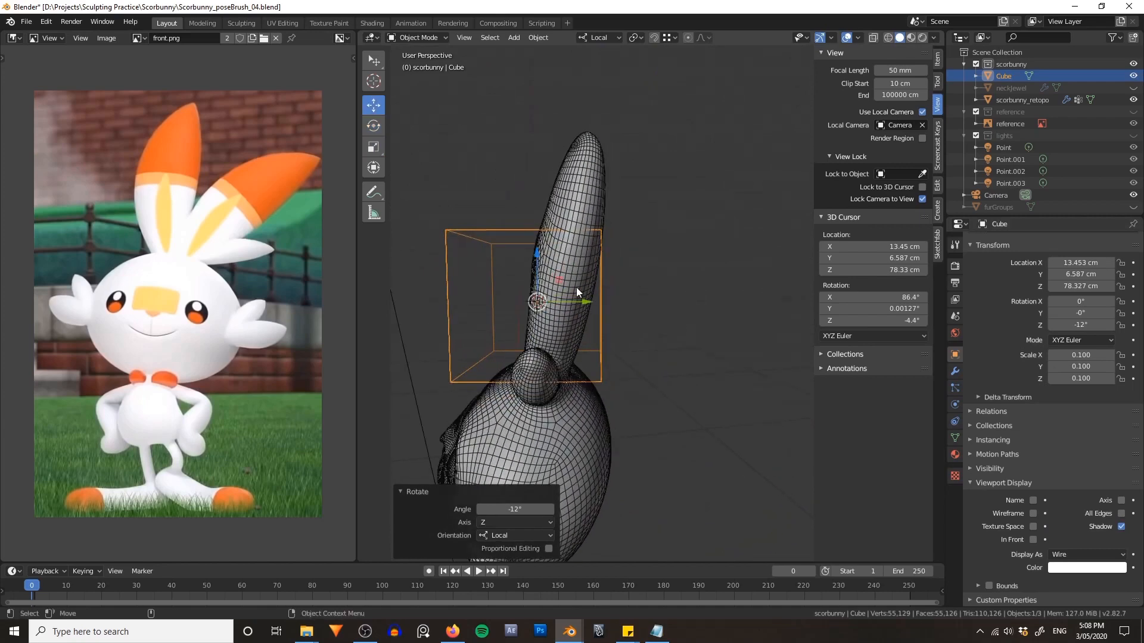
mouse_move(576, 292)
left_mouse_down()
mouse_move(601, 284)
mouse_move(595, 303)
left_mouse_up()
- Tilt the cube to follow the ear's lean and thin it along its local Y axis to a scale of about 0.07
key("shift+space")
key("r")
key("shift+space")
key("s")
key("shift+space")
key("r")
middle_click_drag(595, 303, 640, 259)
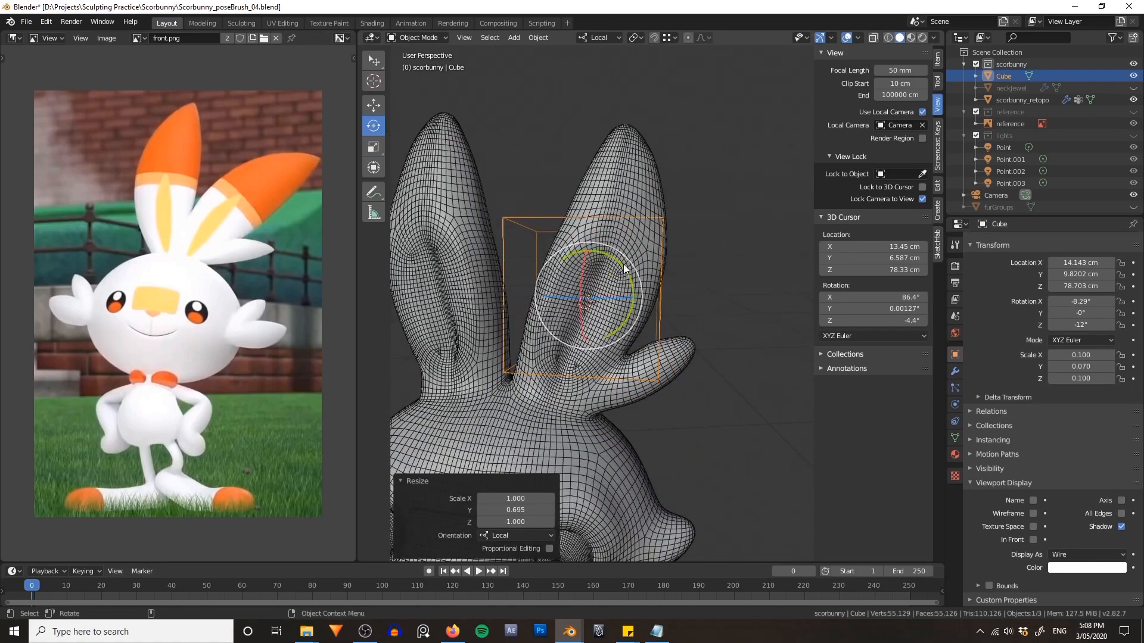
left_click_drag(632, 272, 685, 260)
middle_click_drag(685, 259, 569, 317)
- In Edit Mode, extrude the cube's upper face past the ear tip and its lower face down to the ear's base
key("Tab")
key("alt+a")
key("3")
left_click(621, 247)
key("e")
left_click(710, 115)
left_click(569, 317)
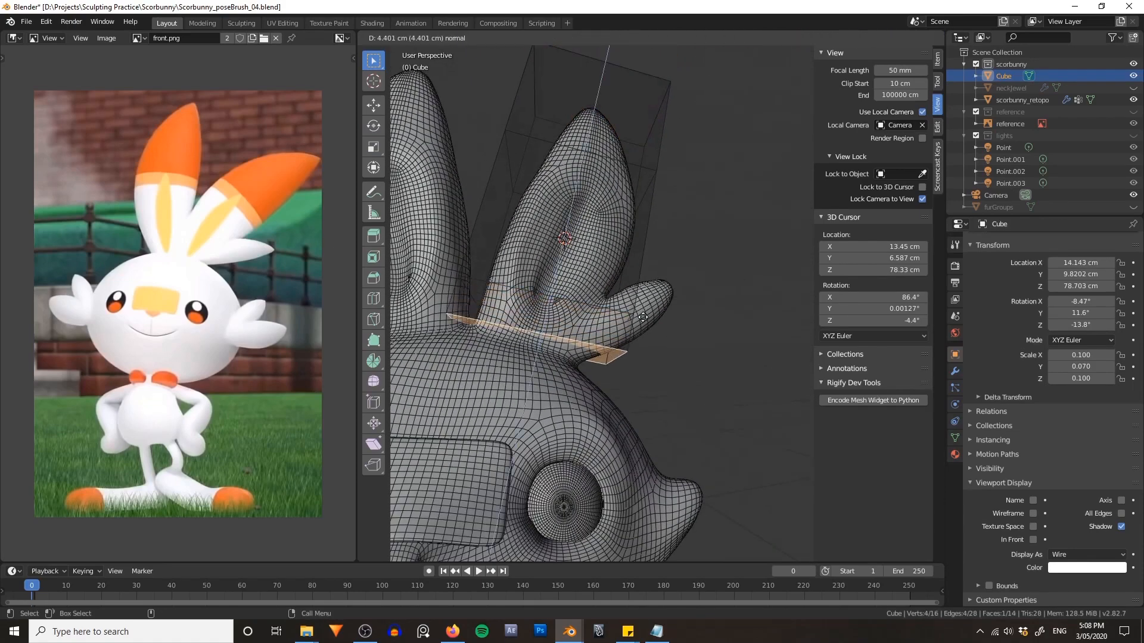
left_click(642, 318)
- Switch to edge selection and move the cage's middle edge loops so they fit around the ear
middle_click_drag(642, 317, 695, 347)
key("a")
left_click(744, 305)
key("2")
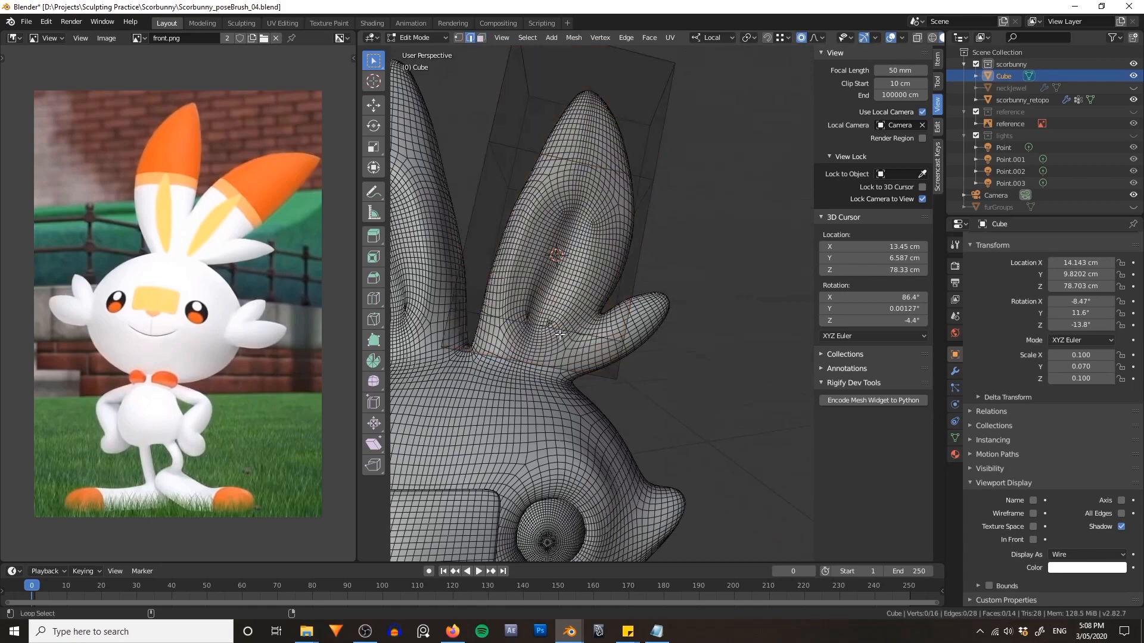
left_click(607, 338, "alt")
key("g")
left_click(669, 274)
middle_click_drag(668, 274, 685, 314)
left_click(725, 238)
scroll(686, 231, "down", 1)
left_click(645, 286, "alt")
key("g")
left_click(715, 276)
left_click(733, 277)
scroll(685, 314, "up", 1)
- Fit the cage's lower face to the ear's base by moving it, rotating it about 5.4°, and scaling it to about 0.895
left_click(554, 337)
middle_click_drag(559, 345, 551, 320)
left_click(633, 326)
scroll(601, 342, "up", 3)
key("g")
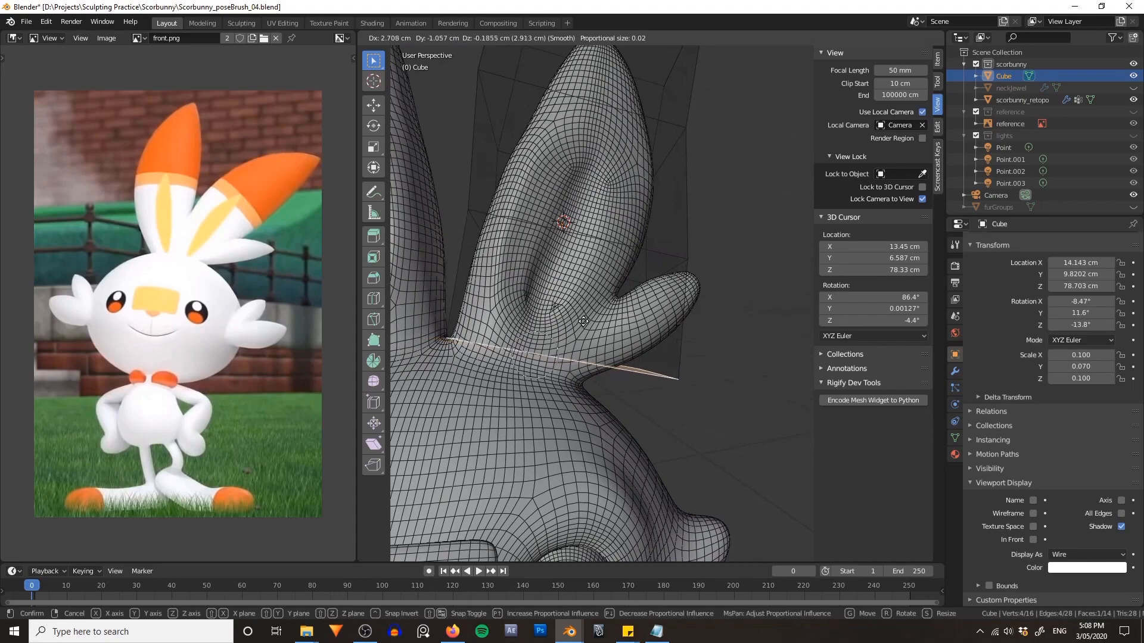
left_click(580, 317)
key("r")
left_click(754, 268)
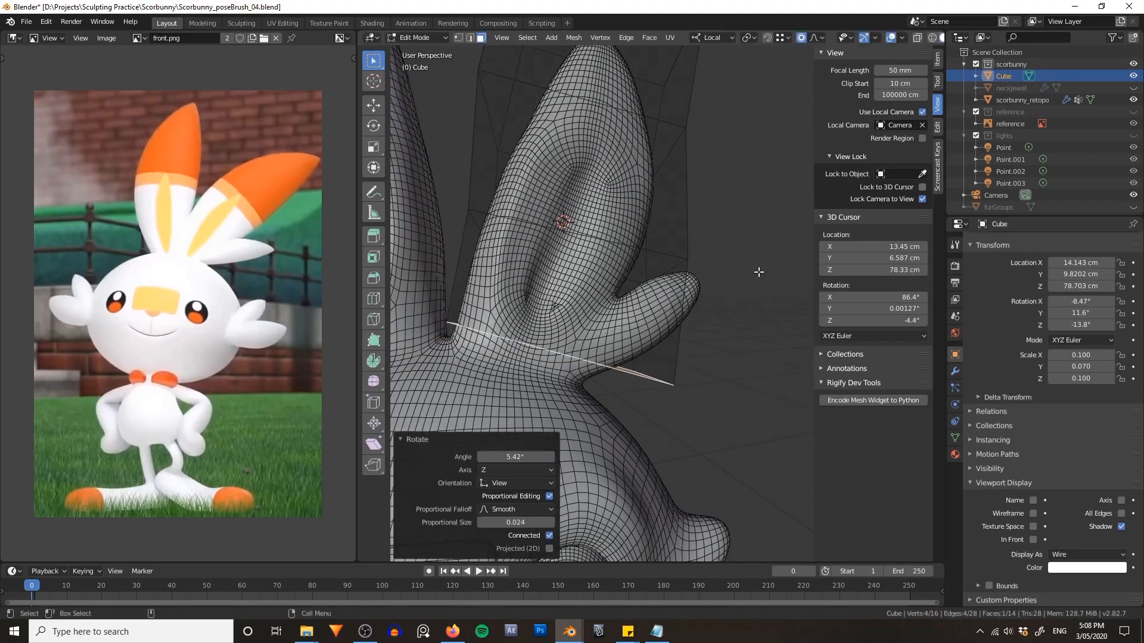
key("s")
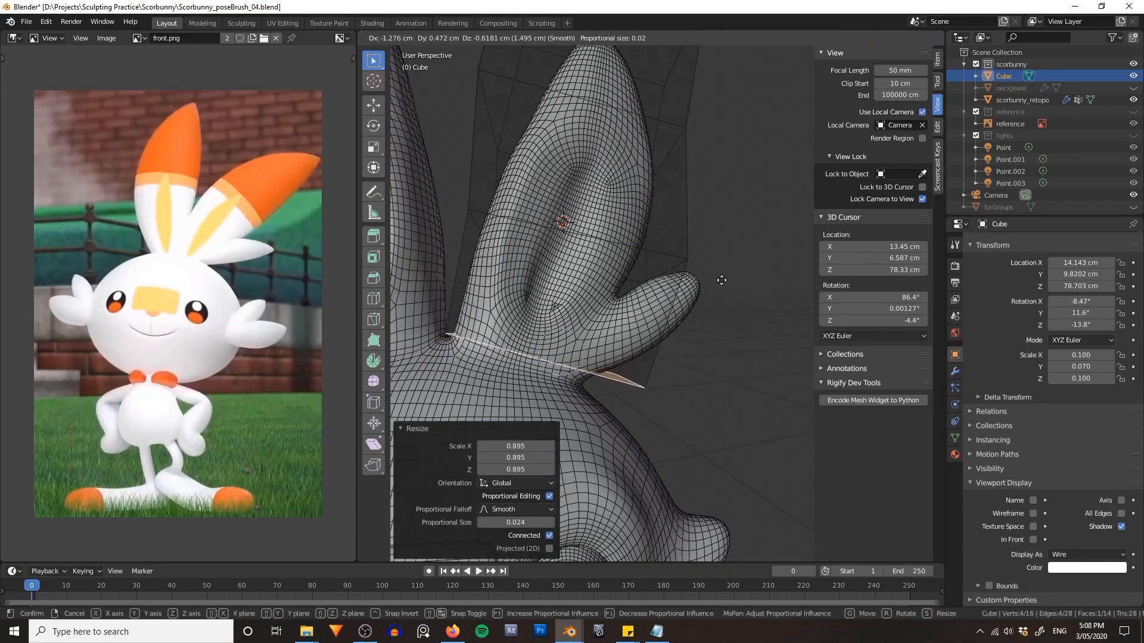
left_click(719, 280)
- From the side, shift the cage's uppermost face and a middle edge loop so they are centred around the ear
left_click_drag(757, 233, 658, 205, "alt")
middle_click_drag(657, 205, 638, 302, "alt")
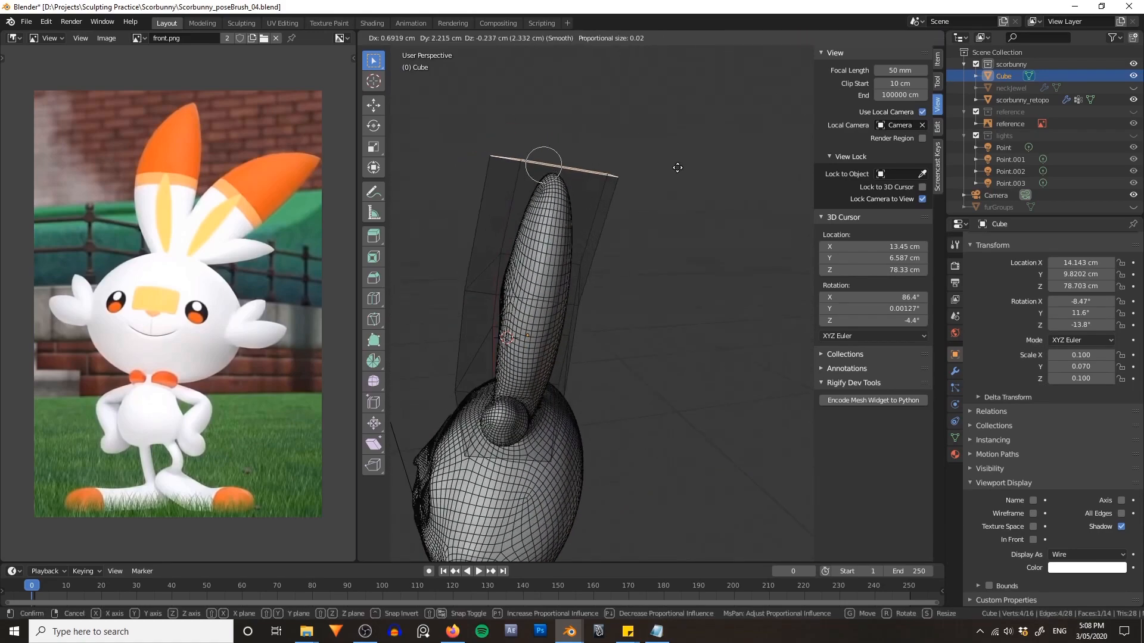
left_click(726, 203)
left_click(524, 297, "alt")
key("g")
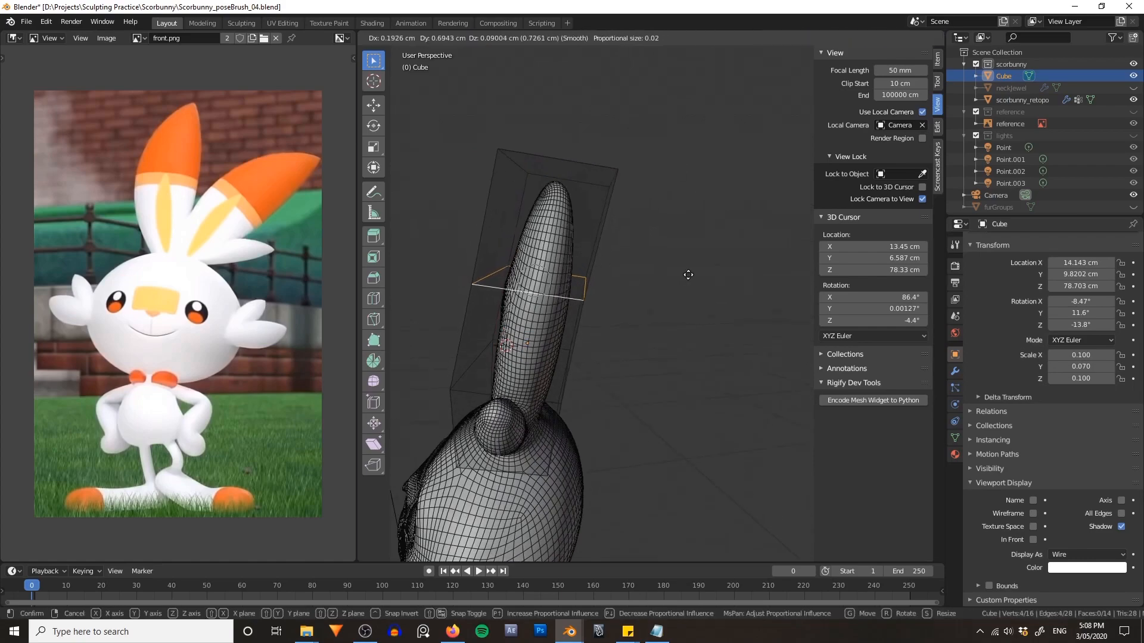
left_click(681, 322)
- Pull the cage's outer side edge about 7.84 cm in X, -2.61 cm in Y and -1.07 cm in Z to enclose the small ear tuft
left_click(580, 300)
middle_click_drag(586, 303, 655, 302)
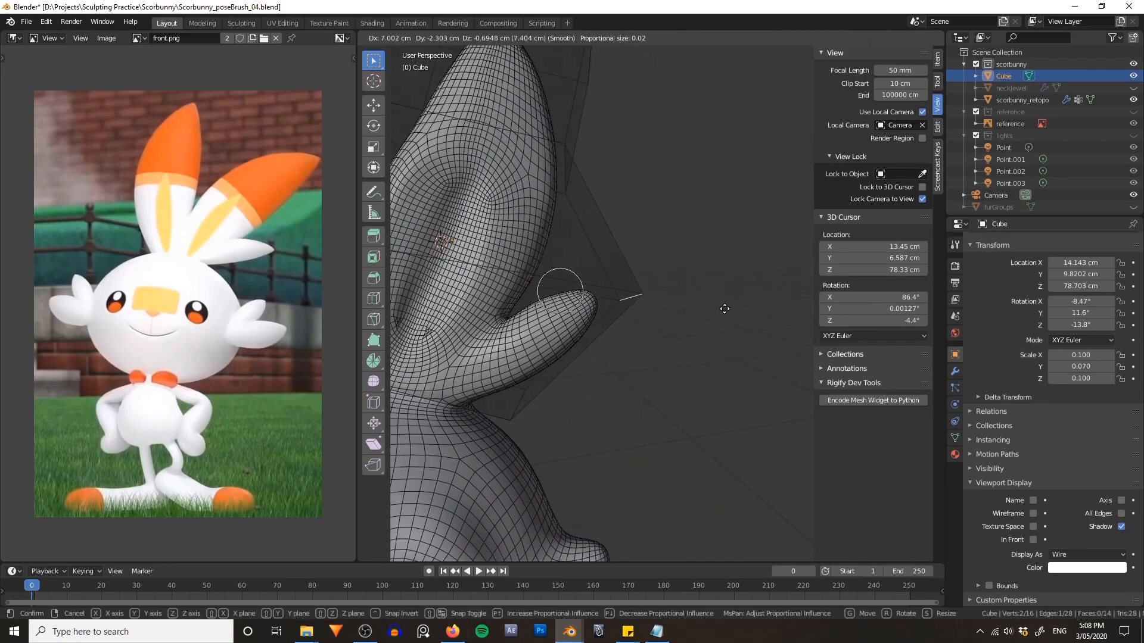
left_click(723, 307)
middle_click_drag(717, 304, 681, 260)
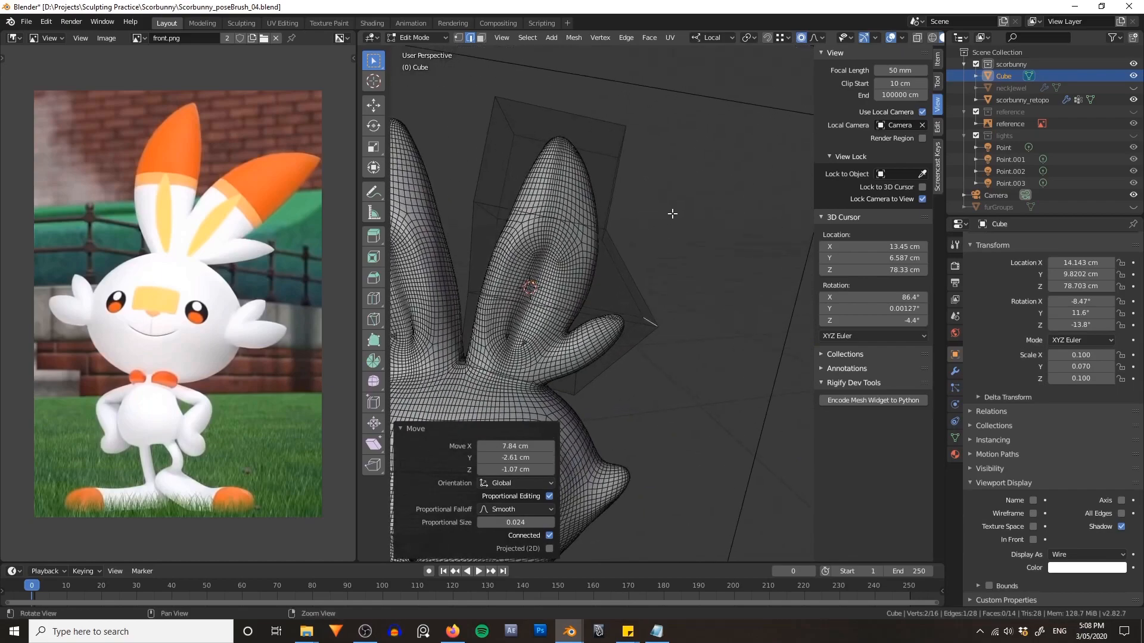
- Add a Mesh Deform modifier to the scorbunny_retopo mesh and bind it to the Cube cage
middle_click_drag(672, 213, 725, 249)
key("Tab")
left_click(619, 346)
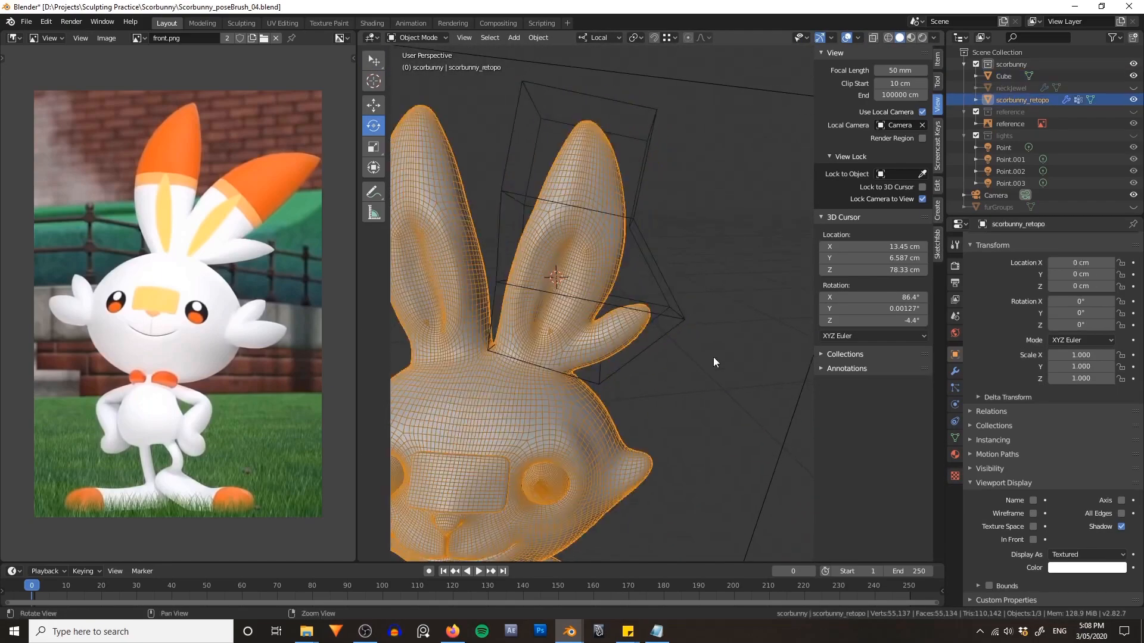
middle_click_drag(714, 357, 685, 381)
left_click(955, 371)
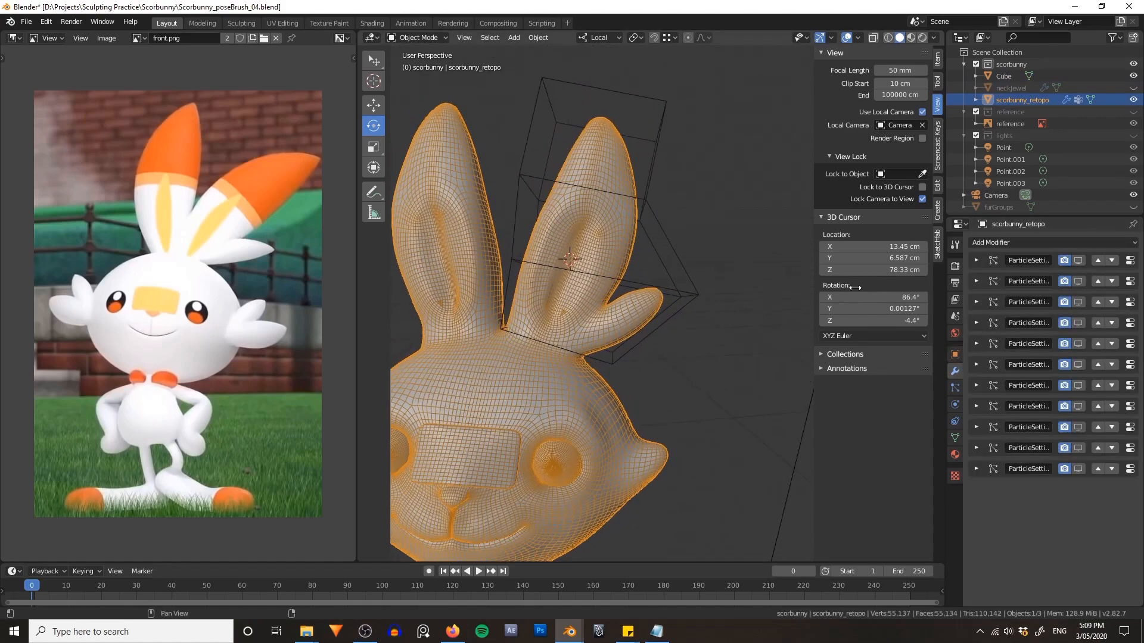
left_click(1021, 242)
left_click(1006, 363)
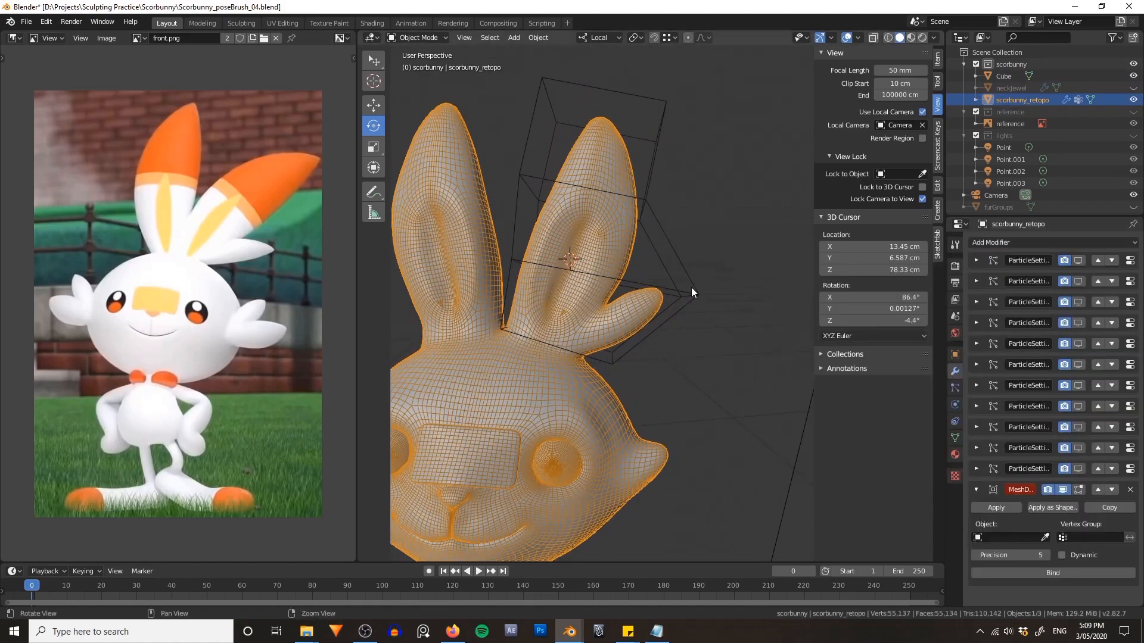
middle_click_drag(691, 293, 684, 334, "shift")
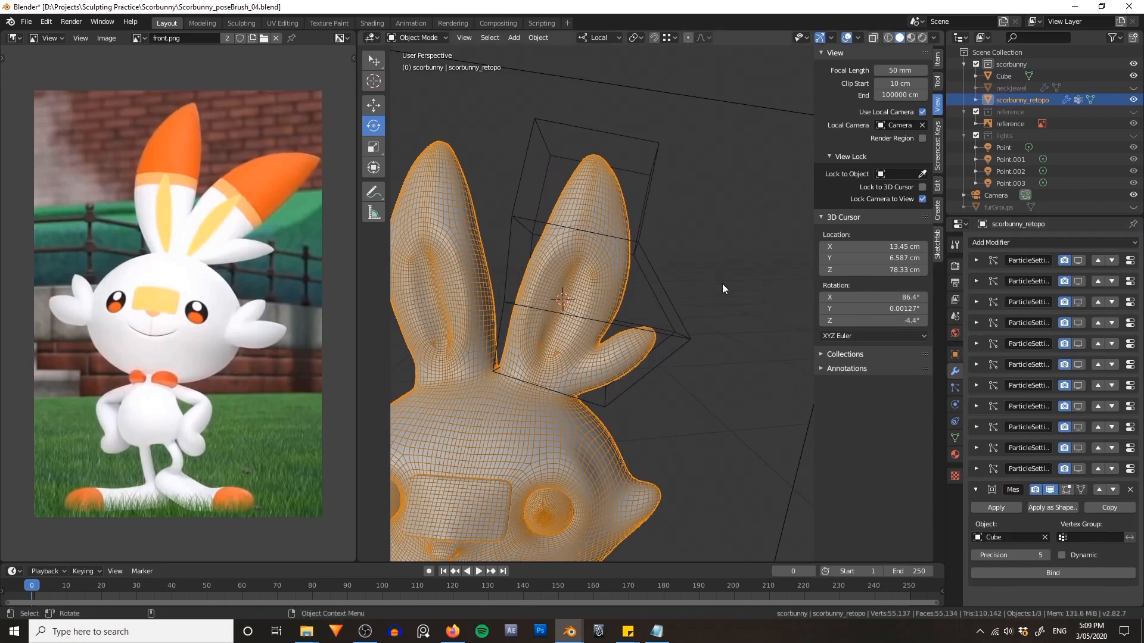
- Try moving one of the cage's middle edge loops sideways to test how it deforms the ear
left_click(644, 169)
key("ctrl+Tab")
left_click(722, 170)
middle_click_drag(728, 196, 732, 255, "shift")
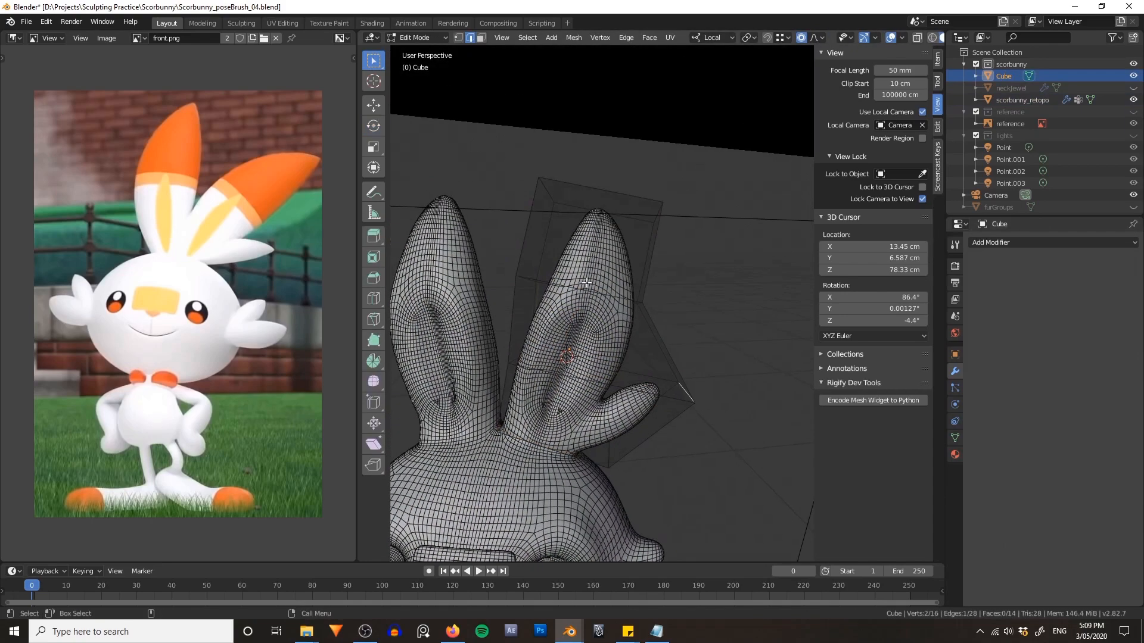
key("a")
key("a")
left_click(626, 299, "alt")
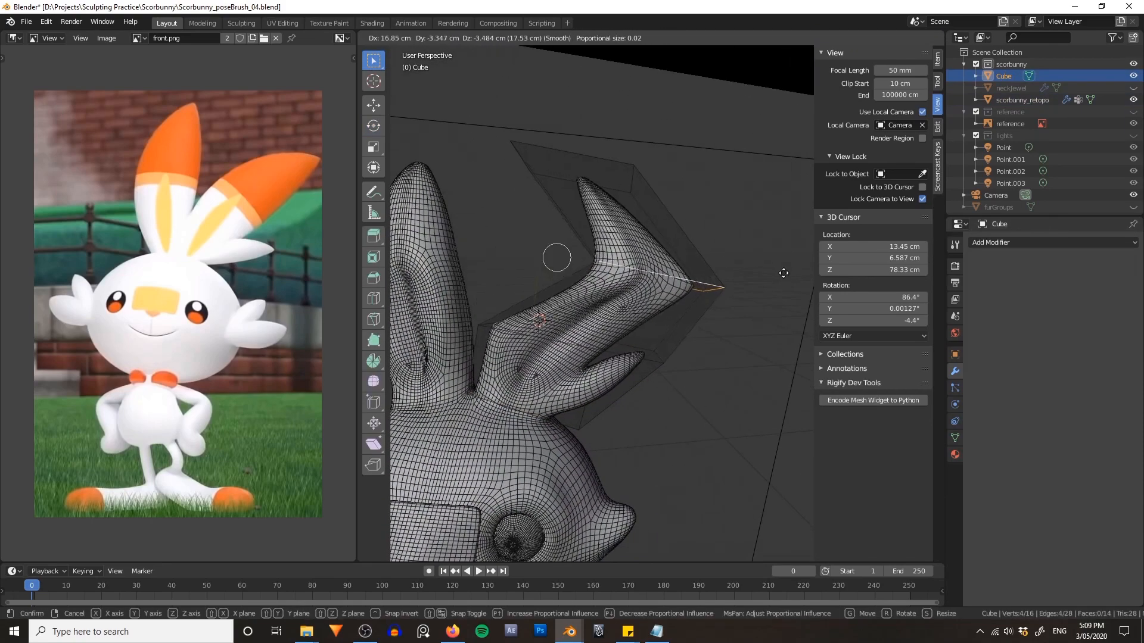
left_click(630, 250)
key("ctrl+Tab")
left_click(667, 271)
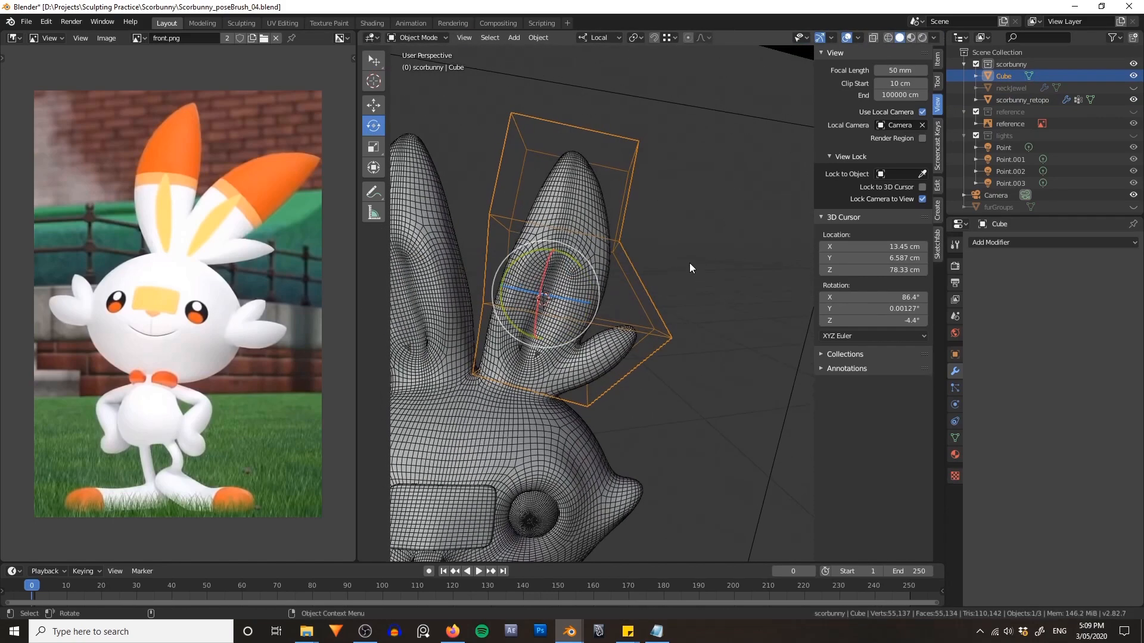
- Give the cage a Basis and a Key 1 shape key, and set Key 1's value to 1.000
left_click(955, 438)
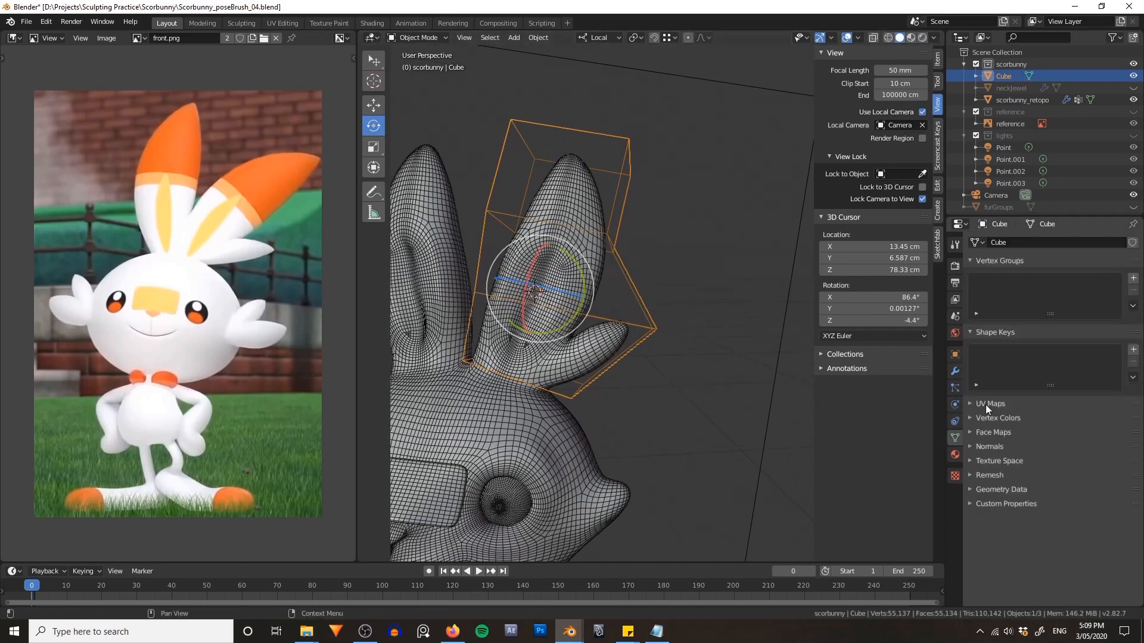
left_click(1133, 349)
left_click(1133, 350)
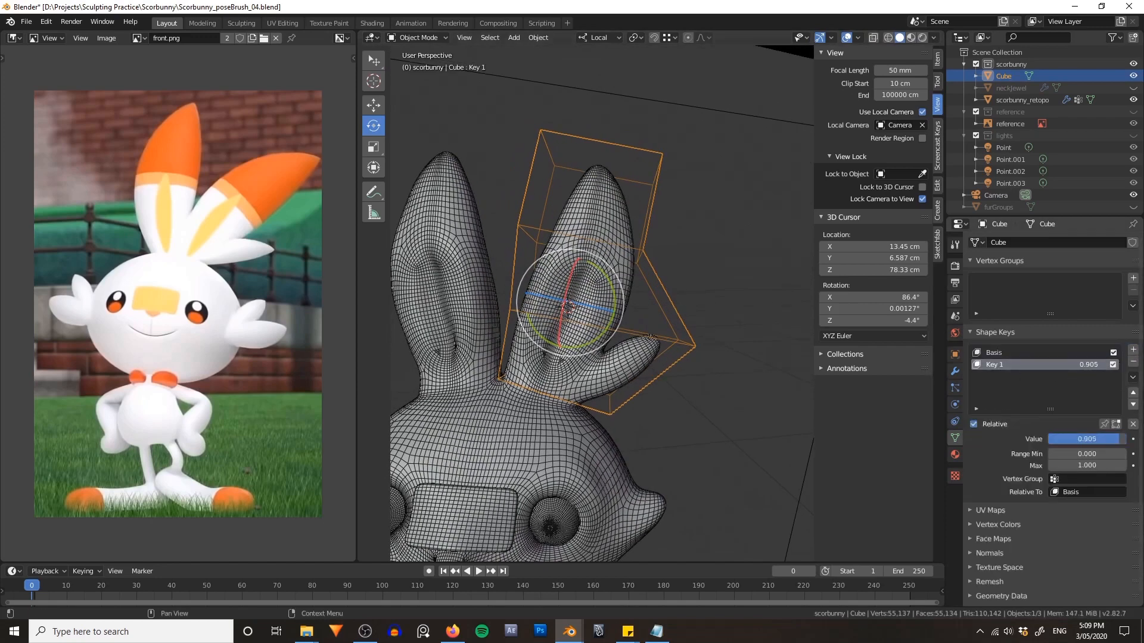
left_click_drag(746, 286, 735, 284, "alt")
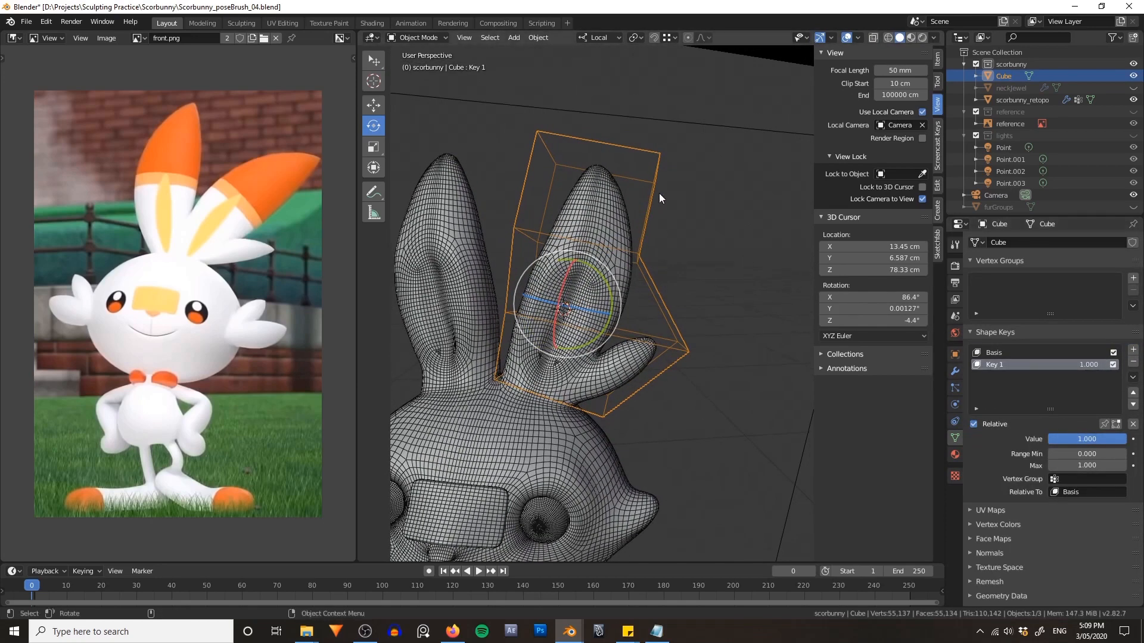
- Return to the camera view, turn off Lock Camera to View, and hide the viewport's sidebar
key("grave")
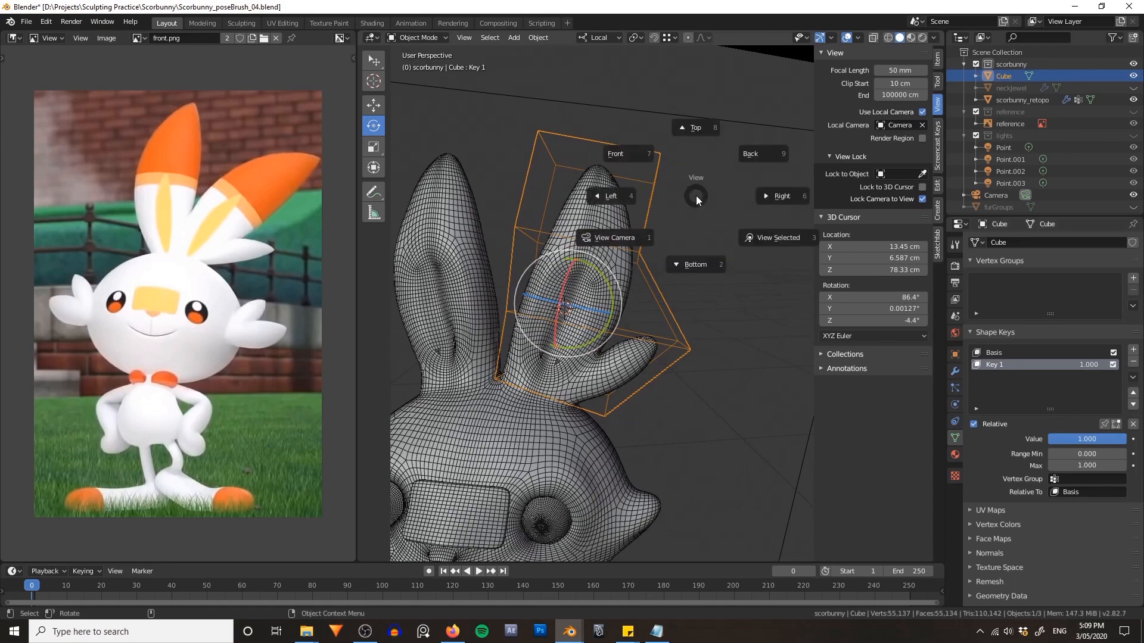
left_click(646, 220)
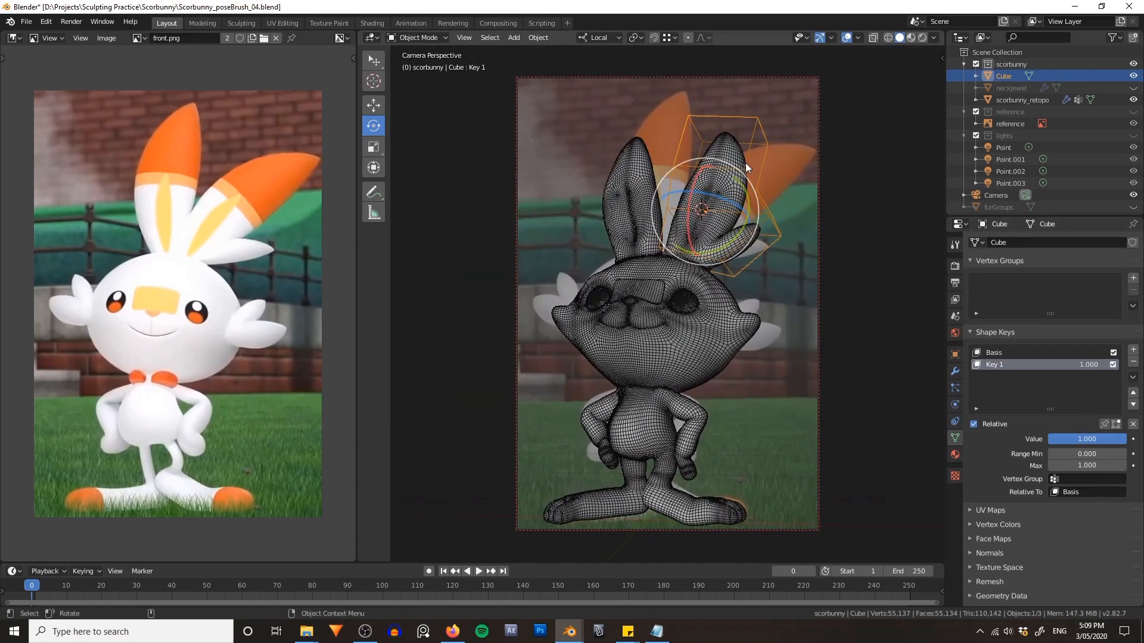
left_click(921, 196)
key("n")
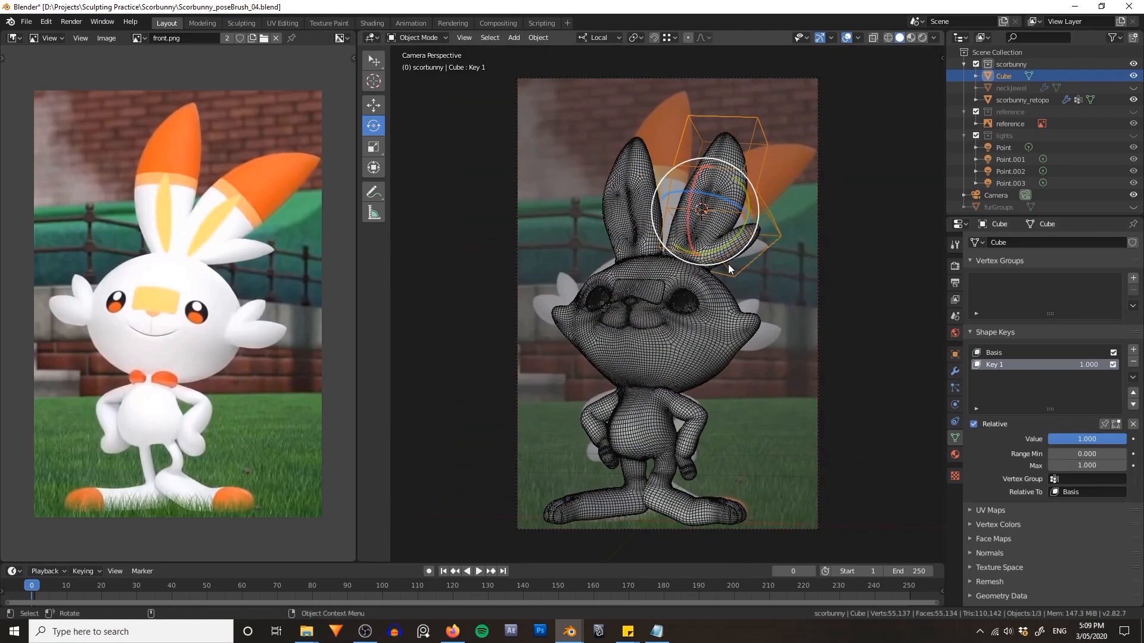
- Edit the cage's uppermost face, moving it about 23.1 cm in X, 3.74 cm in Y and -3.08 cm in Z, and tilt it along the reference ear
middle_click_drag(780, 144, 706, 242, "shift")
scroll(709, 240, "up", 5)
scroll(710, 238, "down", 4)
key("ctrl+Tab")
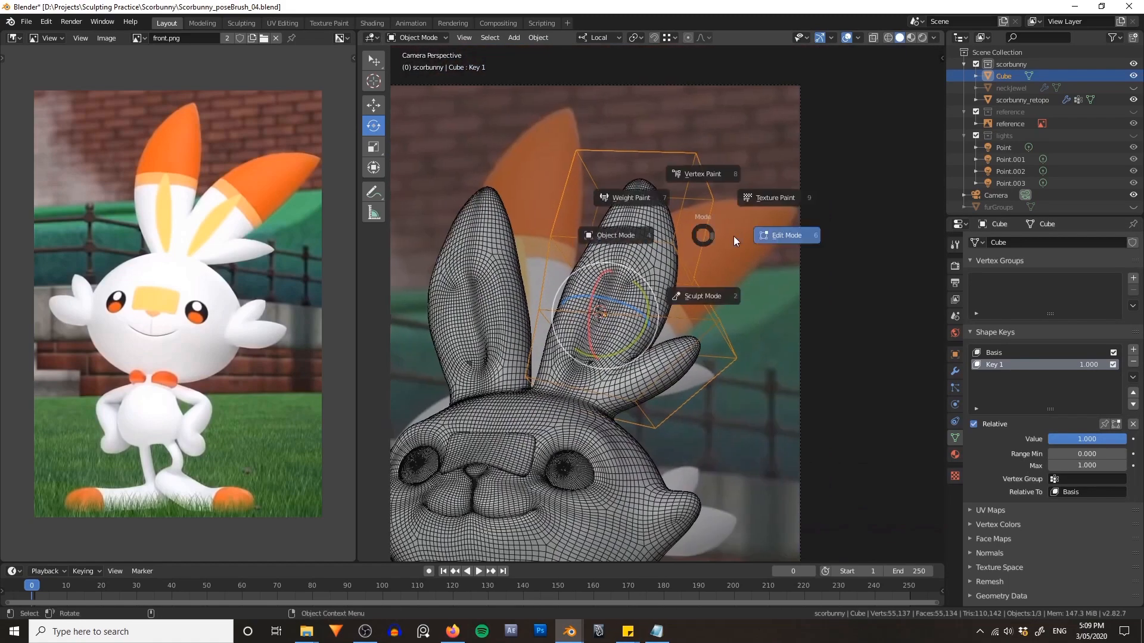
left_click(770, 237)
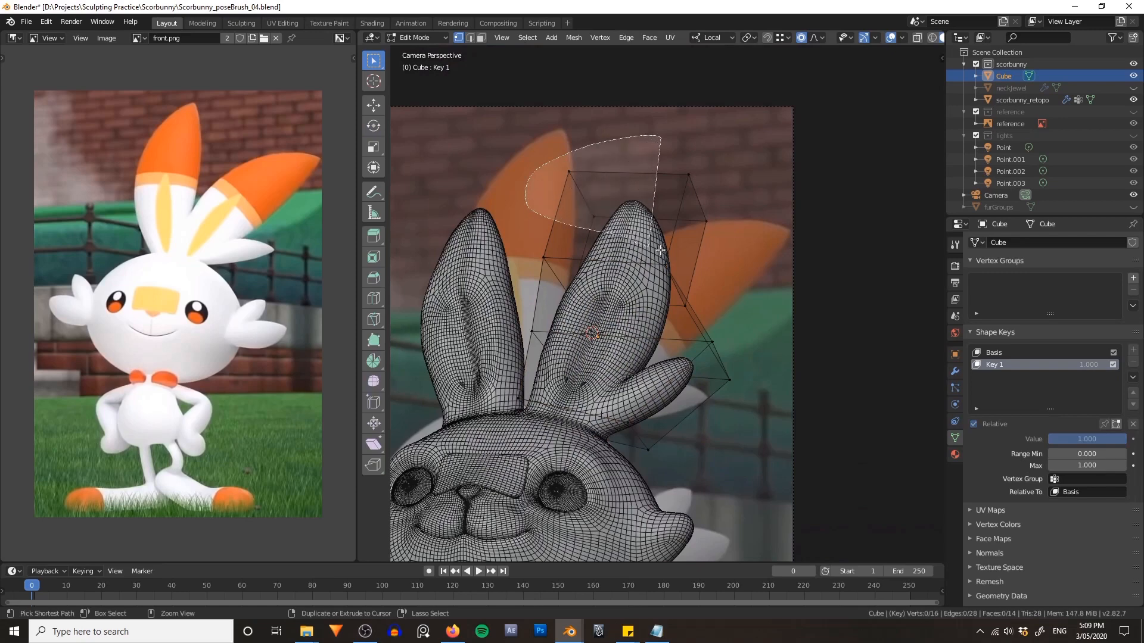
right_click_drag(660, 250, 734, 213, "ctrl")
middle_click_drag(733, 213, 713, 213, "alt")
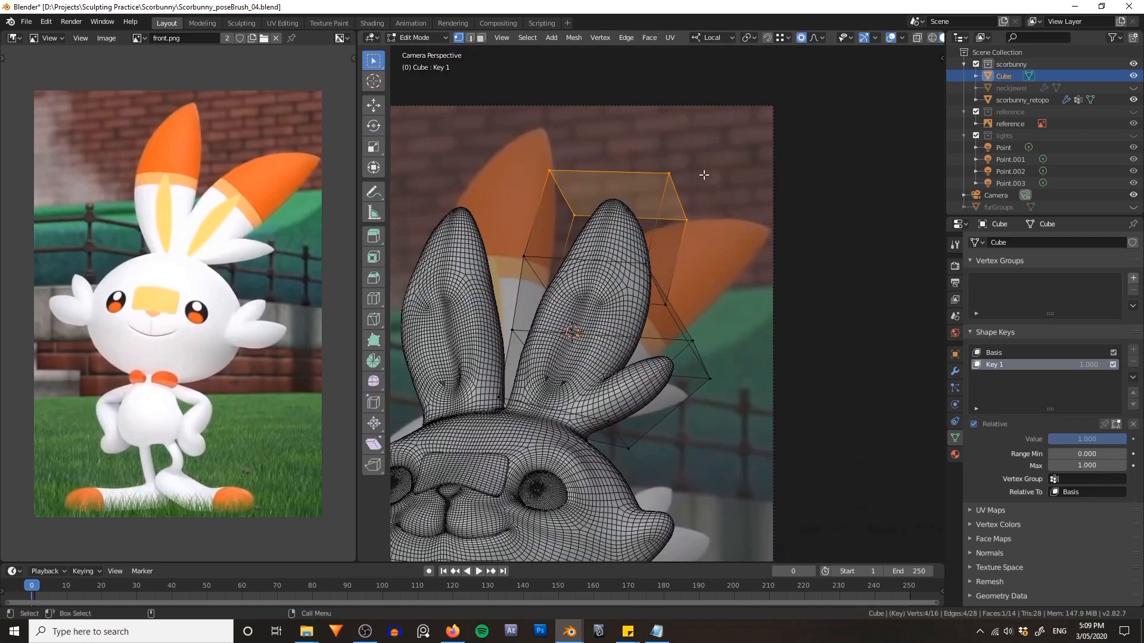
left_click(873, 224)
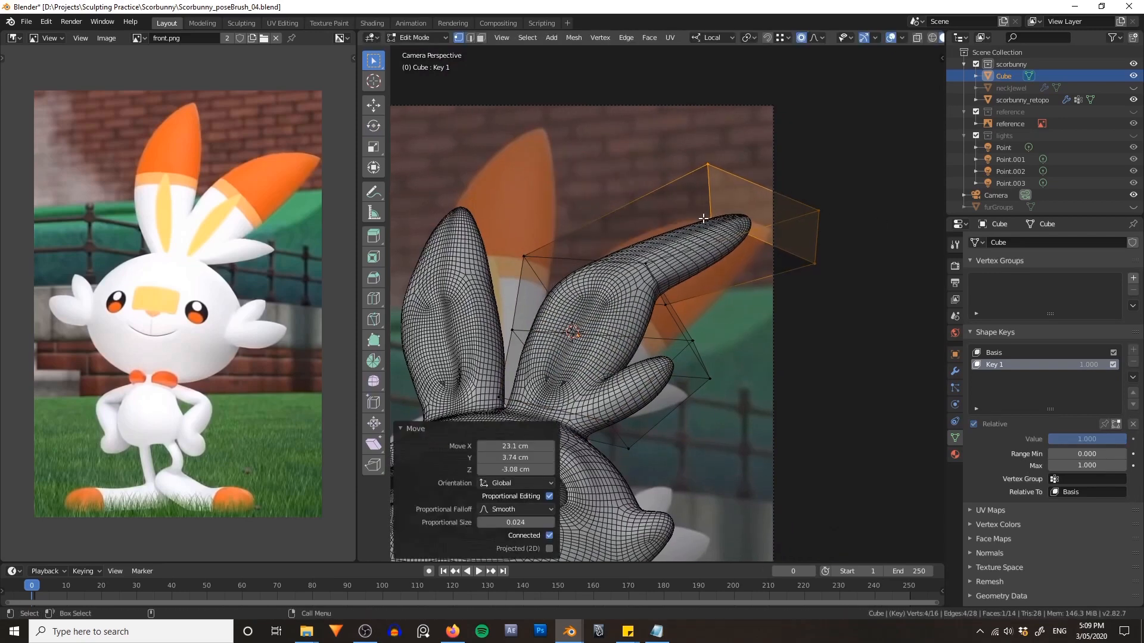
key("r")
key("r")
left_click(720, 245)
- Move the cage's upper middle edge loop towards the reference ear, trackball-rotate it 20.6° and 10.3°, and scale it up
left_click(630, 264, "alt")
key("g")
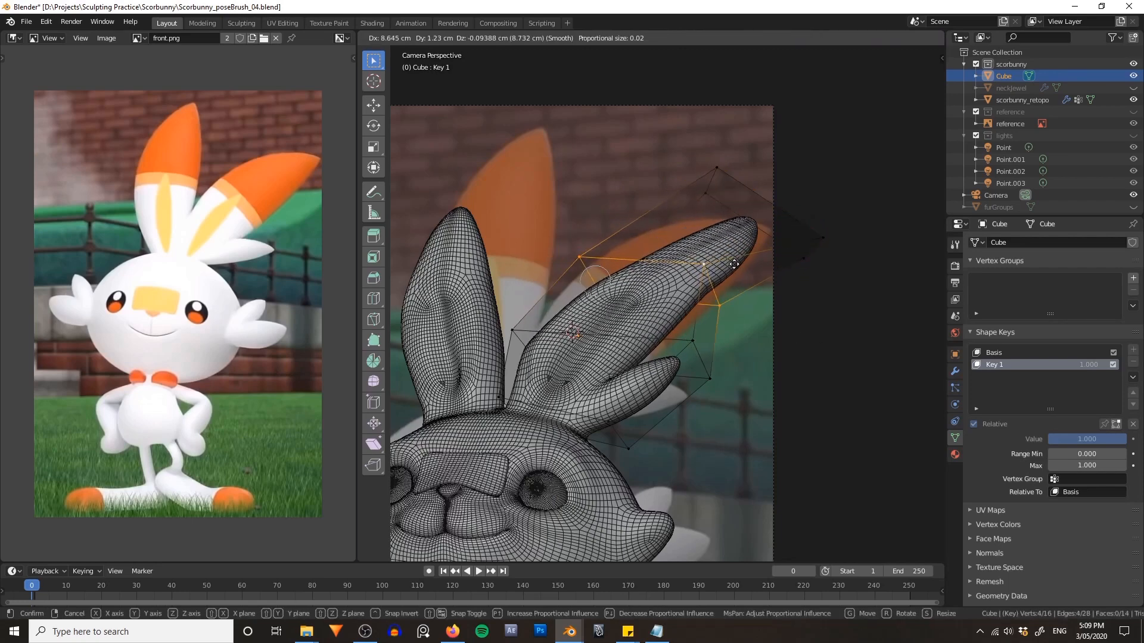
left_click(673, 256)
key("r")
key("r")
left_click(664, 273)
key("s")
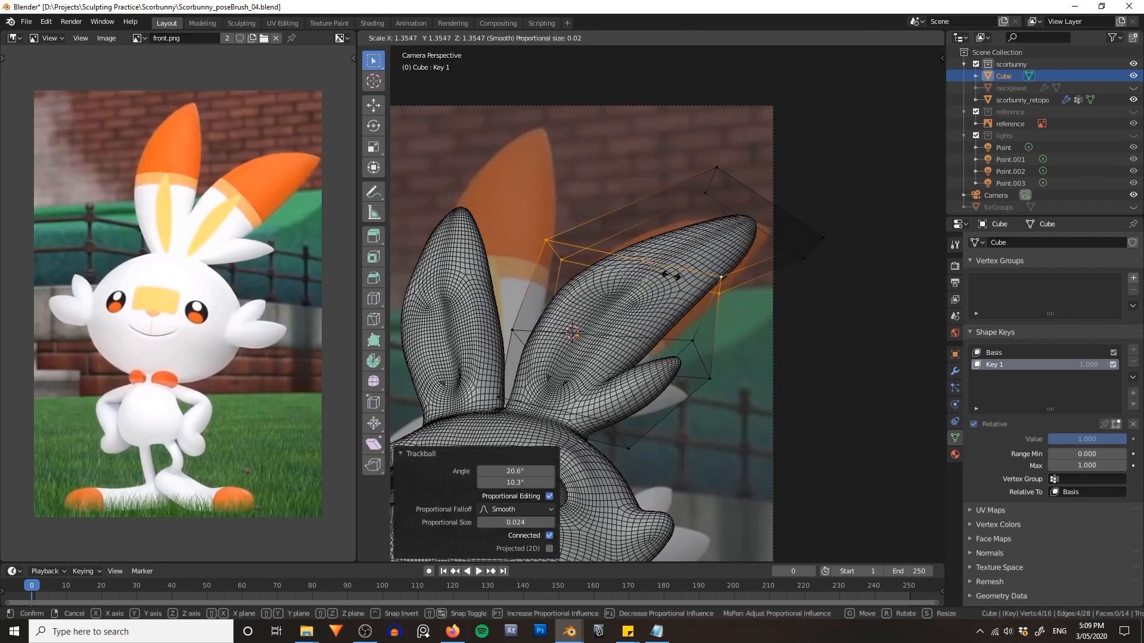
left_click(677, 276)
- Adjust the cage's lower middle loop and move its outer tuft edge about -1.53 cm in X, 0.806 cm in Y and -6.24 cm in Z
left_click(600, 335, "alt")
middle_click_drag(713, 328, 722, 314, "shift")
key("g")
left_click(732, 311)
left_click_drag(701, 300, 803, 365)
key("g")
left_click(795, 405)
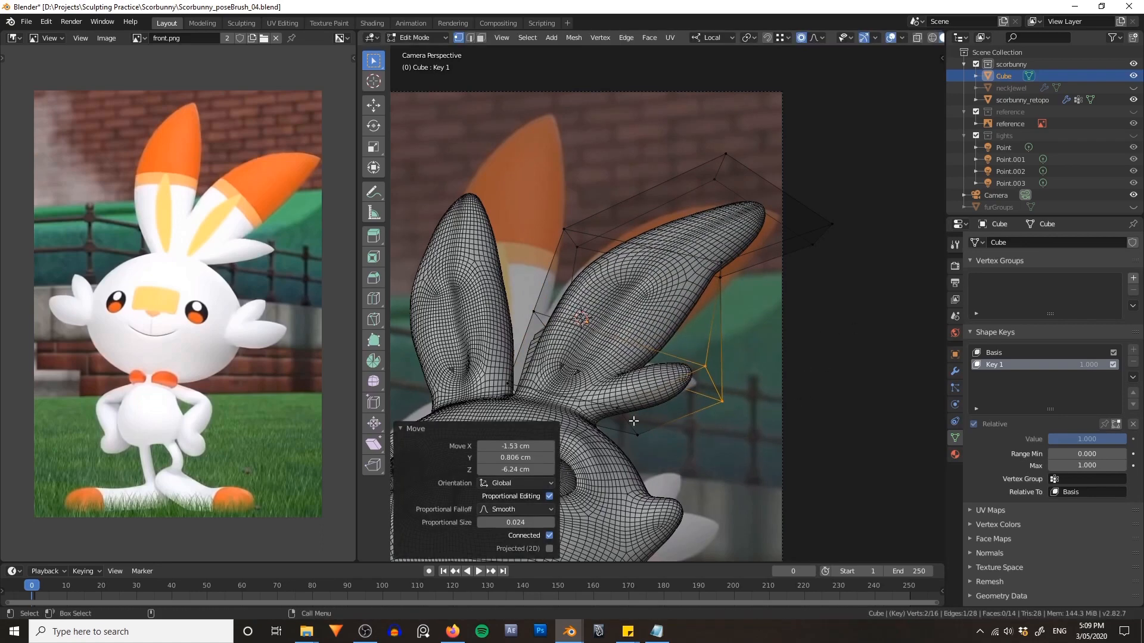
- Rotate the cage's upper middle edge loop so the ear's bend follows the reference
left_click(643, 376)
left_click(706, 409)
middle_click_drag(687, 381, 779, 364, "shift")
double_click(673, 215)
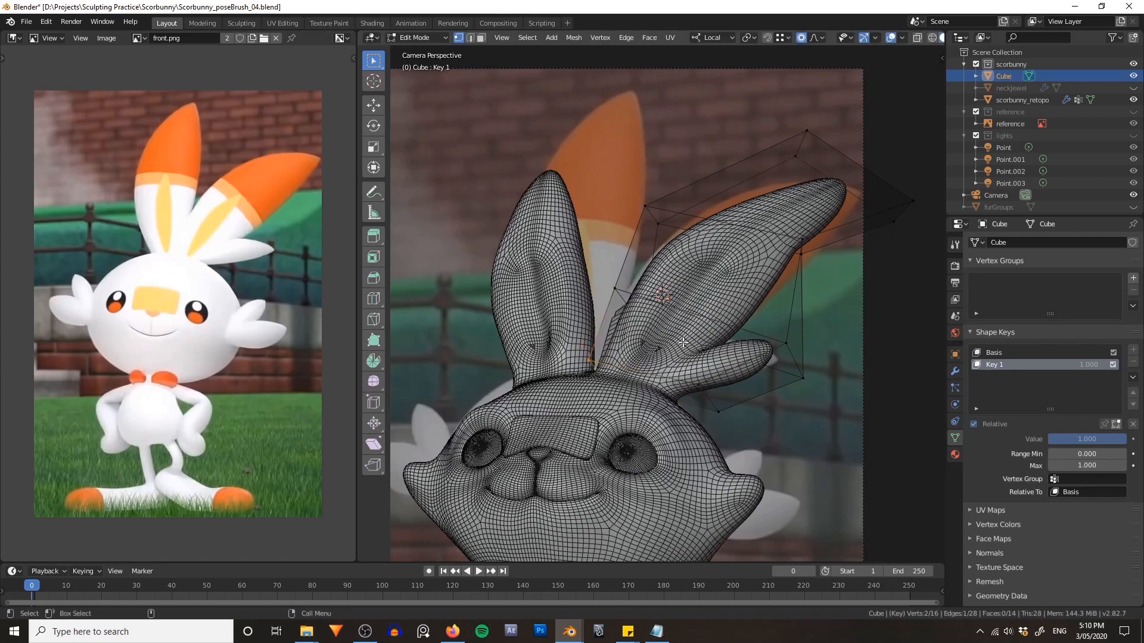
middle_click_drag(794, 212, 713, 255, "alt")
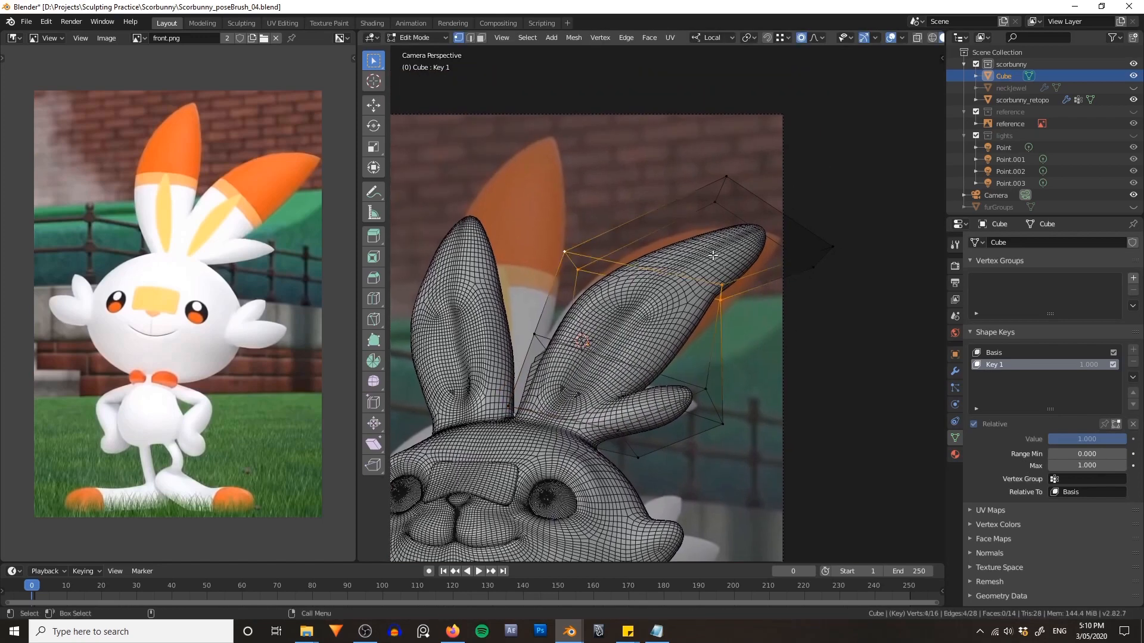
key("s")
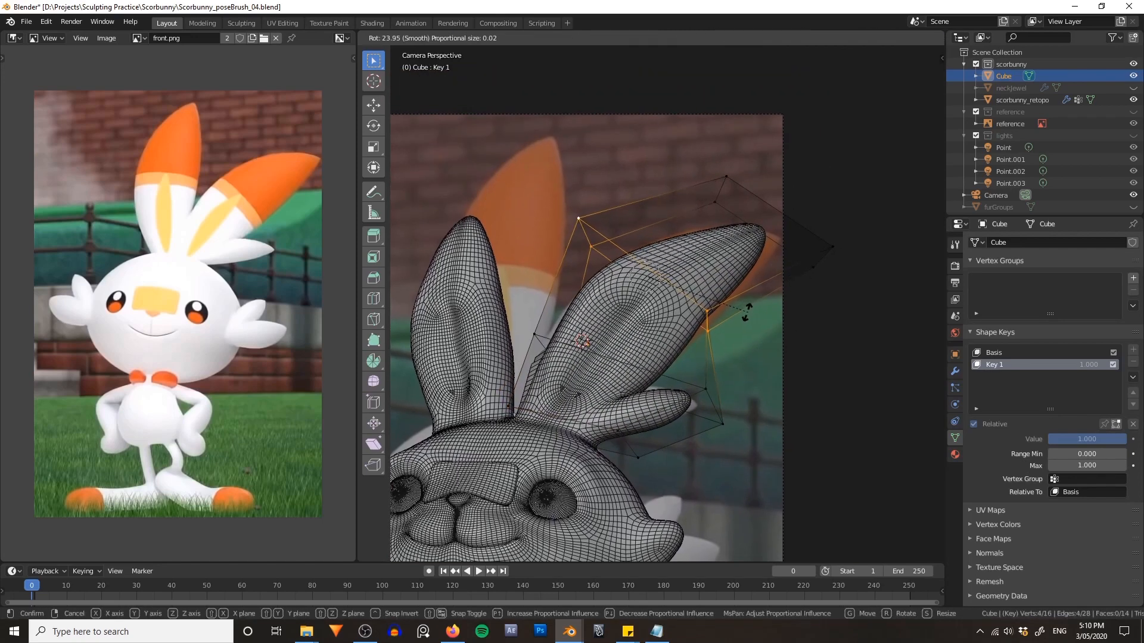
left_click(738, 306)
- Reposition the cage's uppermost face over the reference ear tip and rotate it 20.5°
key("g")
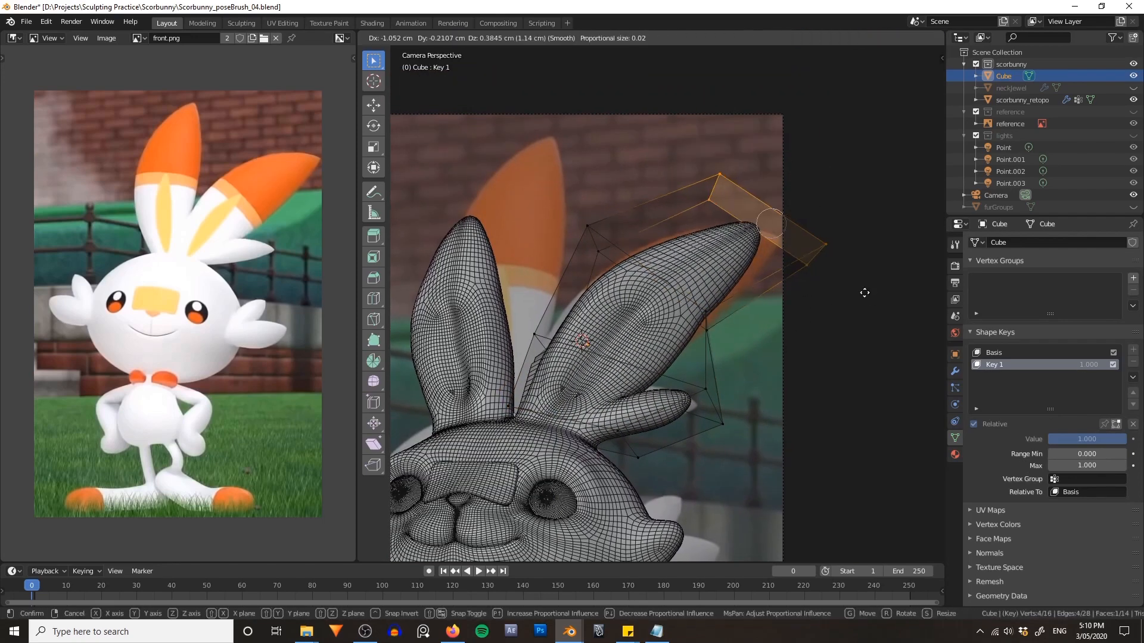
left_click(879, 249)
key("r")
left_click(876, 262)
- From the side, rotate the cage's uppermost face about 6.8° to adjust the ear tip
middle_click_drag(876, 262, 649, 339)
right_click_drag(648, 338, 679, 339, "alt")
left_click_drag(679, 340, 527, 357, "alt")
right_click_drag(528, 357, 571, 342, "alt")
middle_click_drag(572, 343, 654, 289, "alt")
left_click_drag(654, 289, 801, 306, "alt")
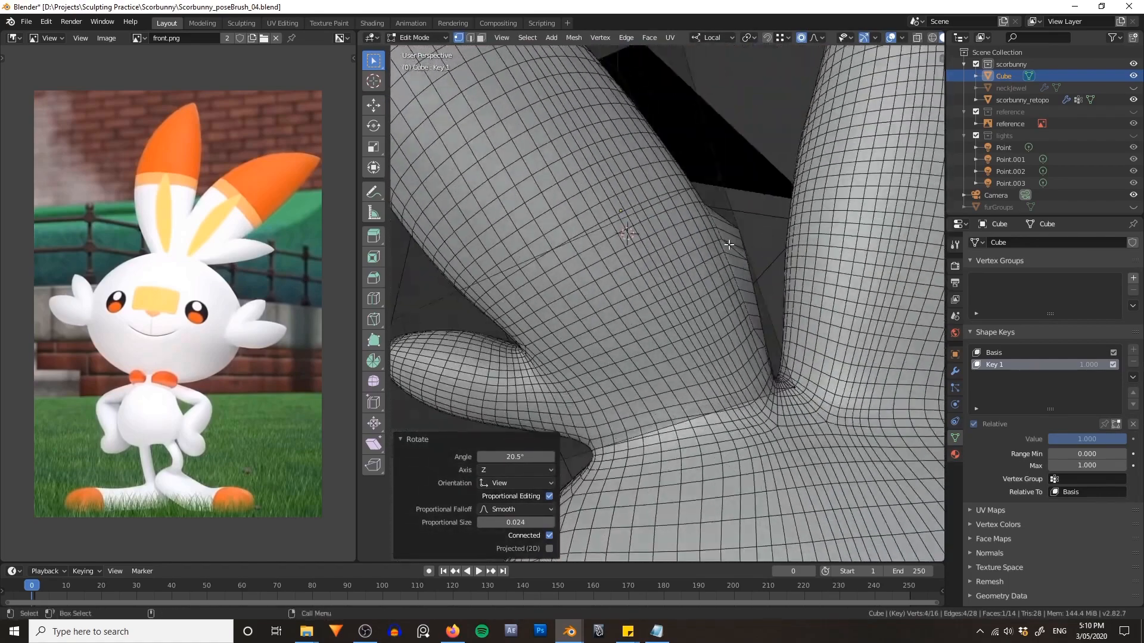
right_click_drag(801, 307, 706, 292, "alt")
left_click_drag(705, 292, 686, 248, "alt")
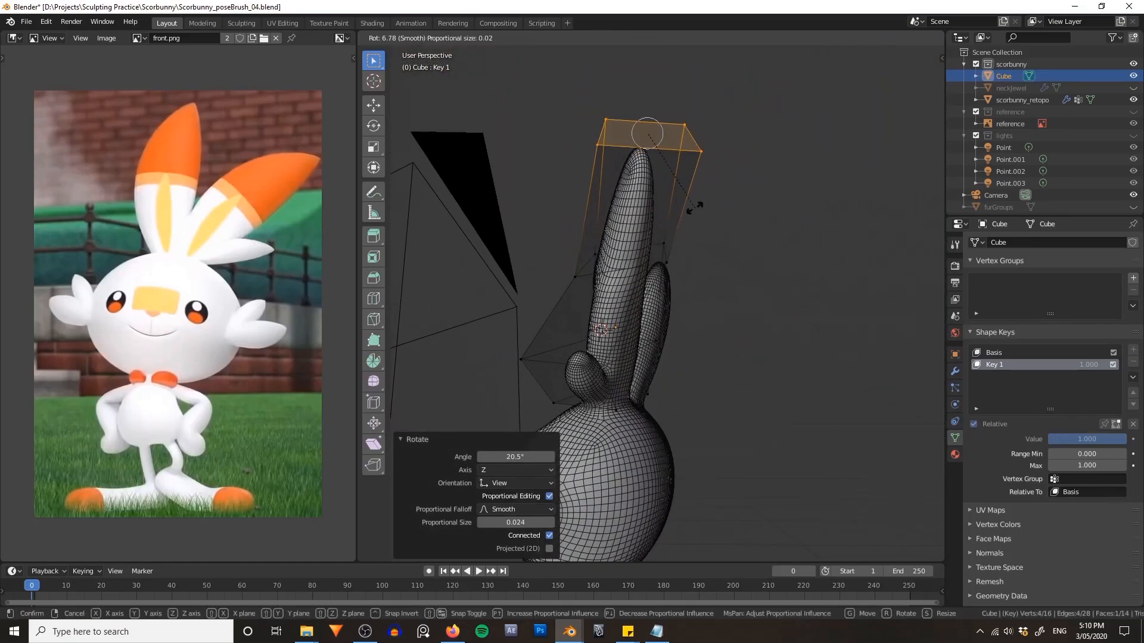
left_click(694, 206)
- Apply the Mesh Deform modifier on the scorbunny_retopo mesh and delete the Cube cage
left_click_drag(694, 206, 650, 377, "alt")
key("Tab")
left_click(651, 378)
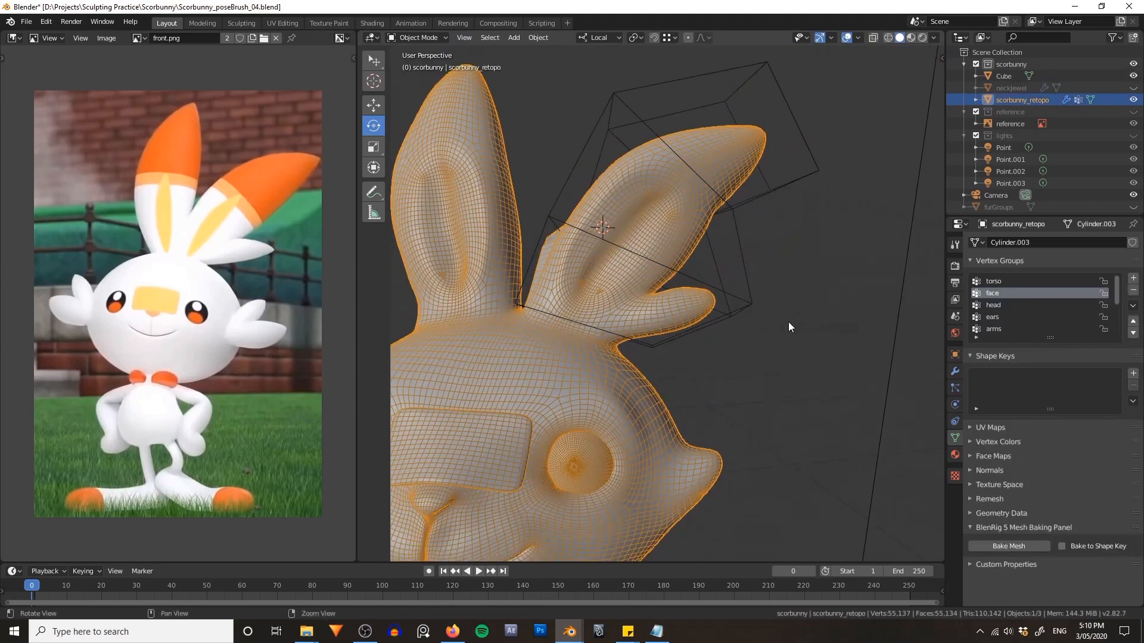
left_click(955, 372)
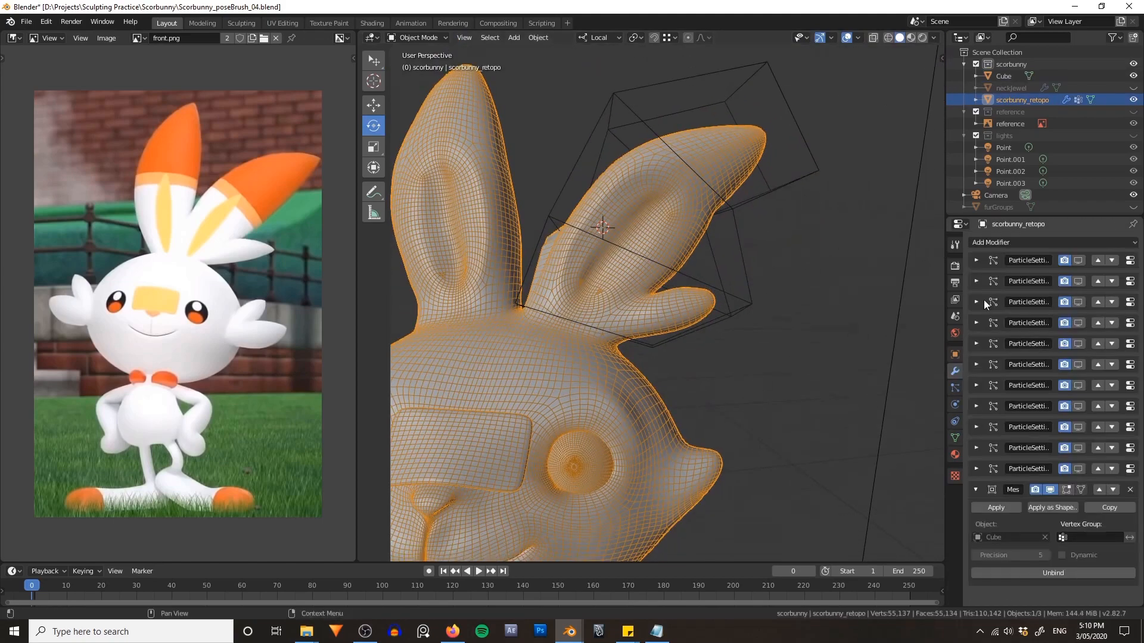
left_click(999, 509)
left_click(744, 313)
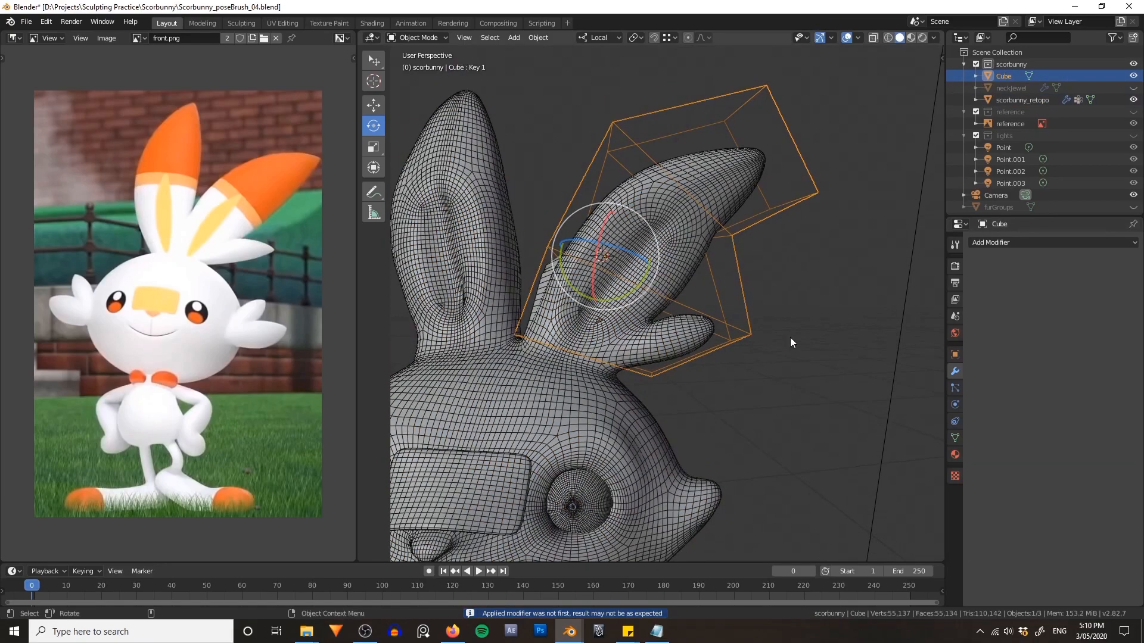
key("Delete")
- Switch the scorbunny_retopo mesh to Sculpt Mode and refine the posed ear's outline with a large Elastic Deform brush
left_click(708, 322)
scroll(707, 321, "up", 5)
mouse_move(766, 280)
middle_mouse_down()
mouse_move(740, 332)
mouse_move(683, 292)
middle_mouse_up()
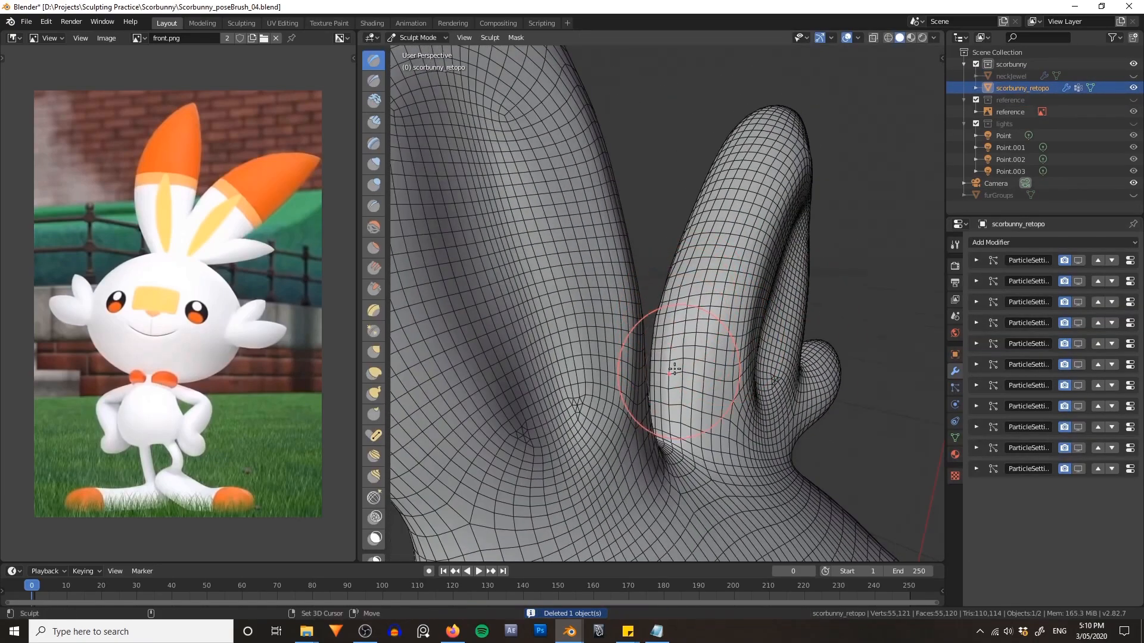
mouse_move(674, 369)
middle_mouse_down()
mouse_move(606, 344)
mouse_move(724, 321)
mouse_move(626, 216)
mouse_move(536, 268)
mouse_move(610, 289)
middle_mouse_up()
key("g")
key("f")
mouse_move(676, 306)
middle_mouse_down()
mouse_move(691, 289)
mouse_move(633, 309)
middle_mouse_up()
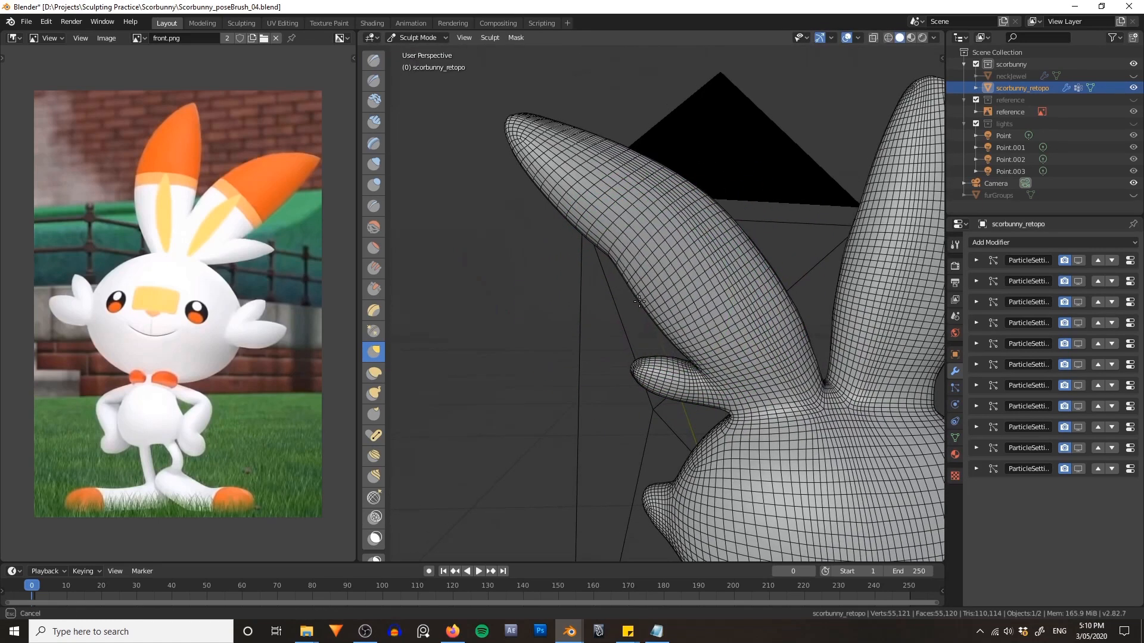
scroll(638, 302, "up", 2)
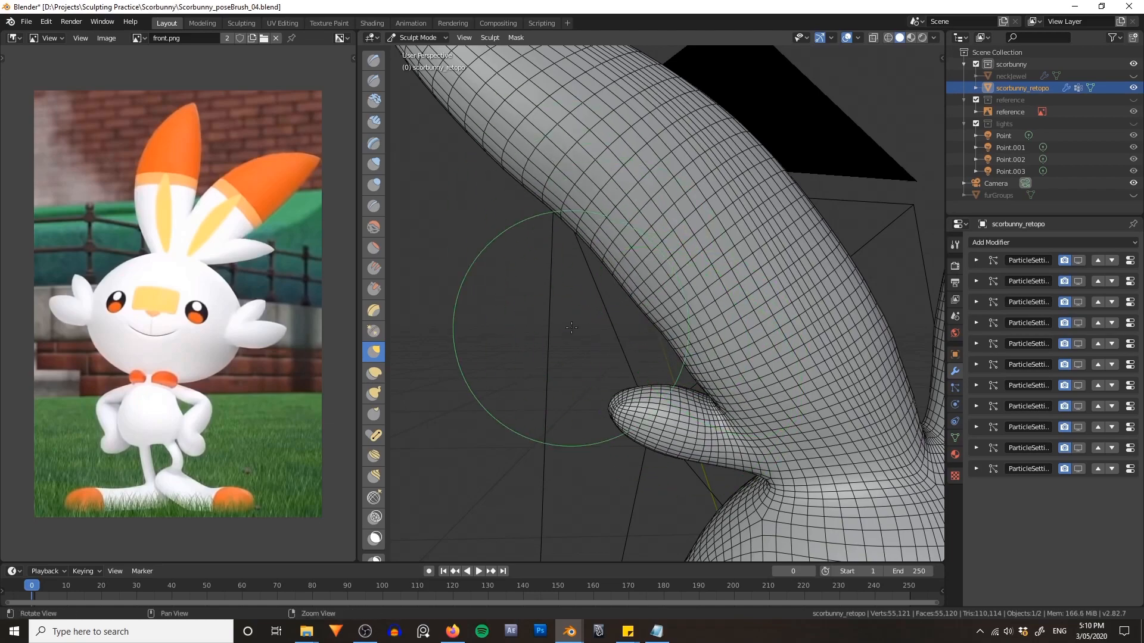
mouse_move(571, 327)
middle_mouse_down()
mouse_move(753, 332)
mouse_move(683, 249)
middle_mouse_up()
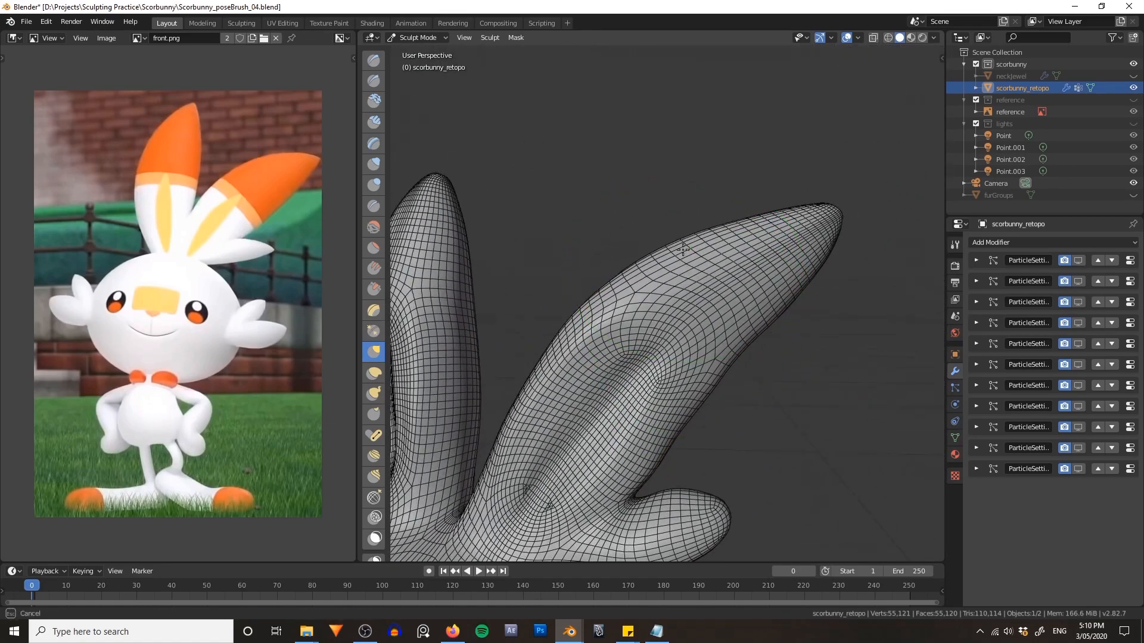
- Refine the bent ear with the Elastic Deform brush and adjust the small tuft at its base with the Grab brush
left_click_drag(683, 249, 667, 262, "alt")
middle_click_drag(620, 375, 715, 237, "alt")
scroll(714, 237, "down", 1, "alt")
mouse_move(698, 360)
left_mouse_down("alt")
mouse_move(669, 383)
mouse_move(718, 357)
mouse_move(721, 326)
left_mouse_up("alt")
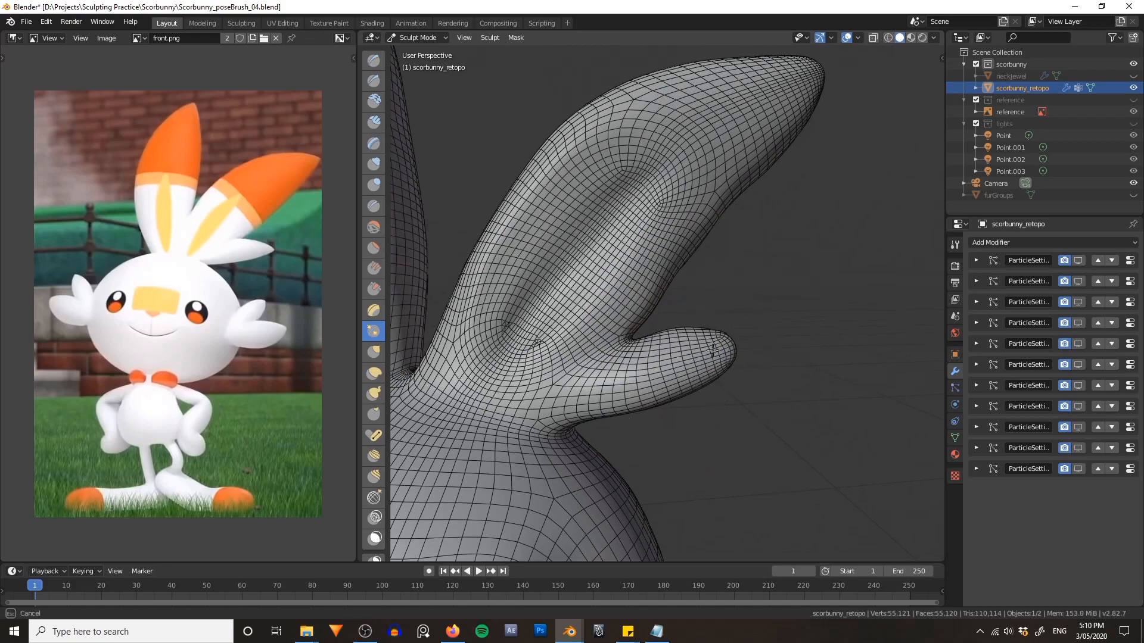
scroll(717, 338, "up", 3)
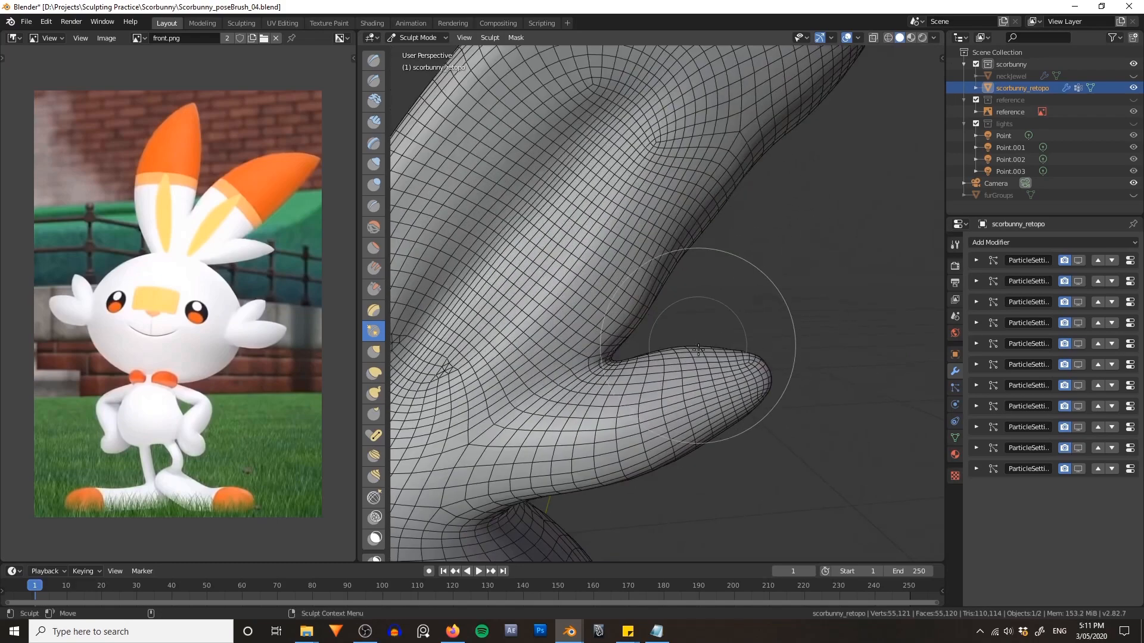
left_click_drag(709, 370, 708, 343, "alt")
scroll(643, 325, "down", 3)
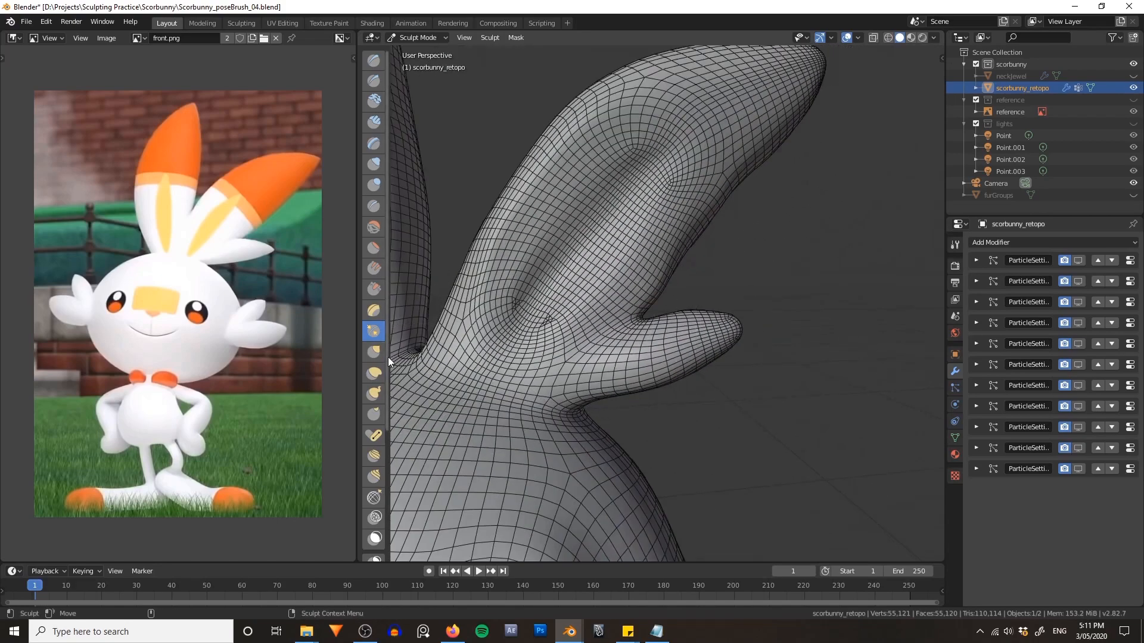
- Widen the tool list and lasso-mask the bent ear's lower inner area beside the small tuft
left_click_drag(388, 360, 418, 351)
left_click(375, 314)
left_click_drag(611, 306, 628, 303, "alt")
mouse_move(698, 299)
left_mouse_down("alt")
mouse_move(612, 349)
mouse_move(597, 237)
mouse_move(788, 233)
left_mouse_up("alt")
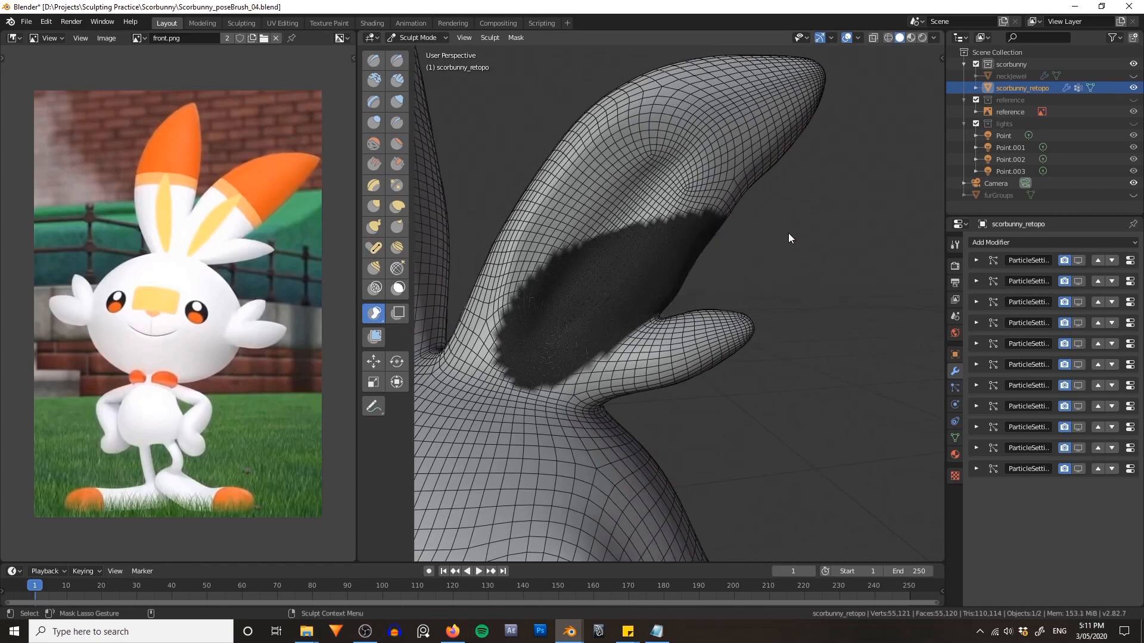
- Reshape the unmasked tuft below the bent ear with the Grab brush and compare it with the reference in camera view
left_click_drag(702, 300, 662, 346, "alt")
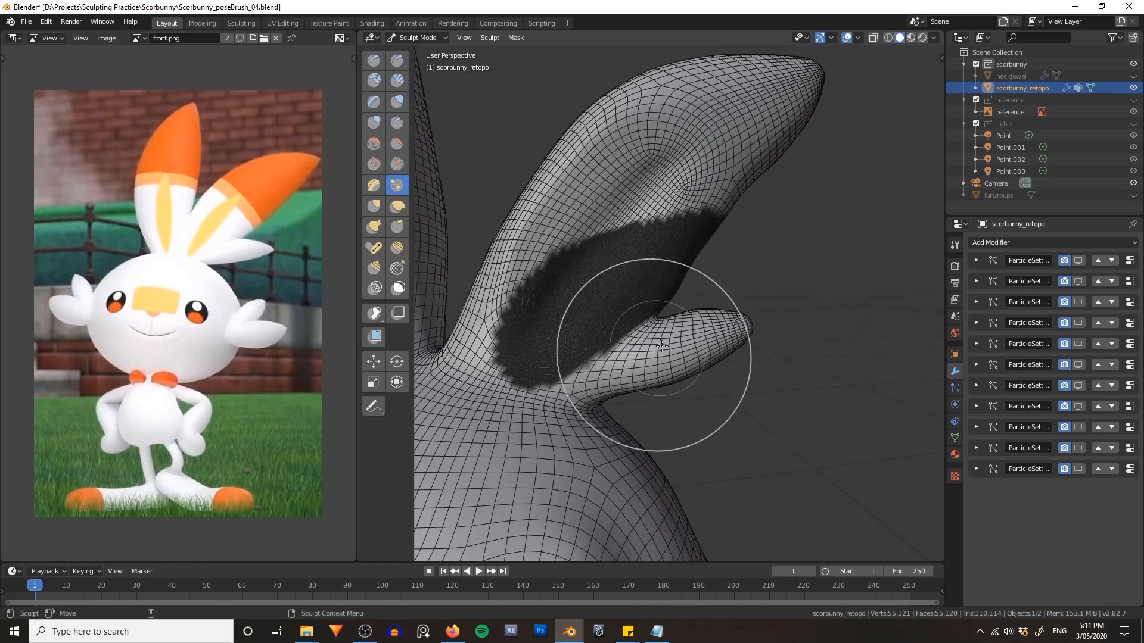
mouse_move(741, 322)
left_mouse_down("alt")
mouse_move(690, 332)
mouse_move(662, 379)
left_mouse_up("alt")
key("KP_0")
scroll(709, 338, "up", 2)
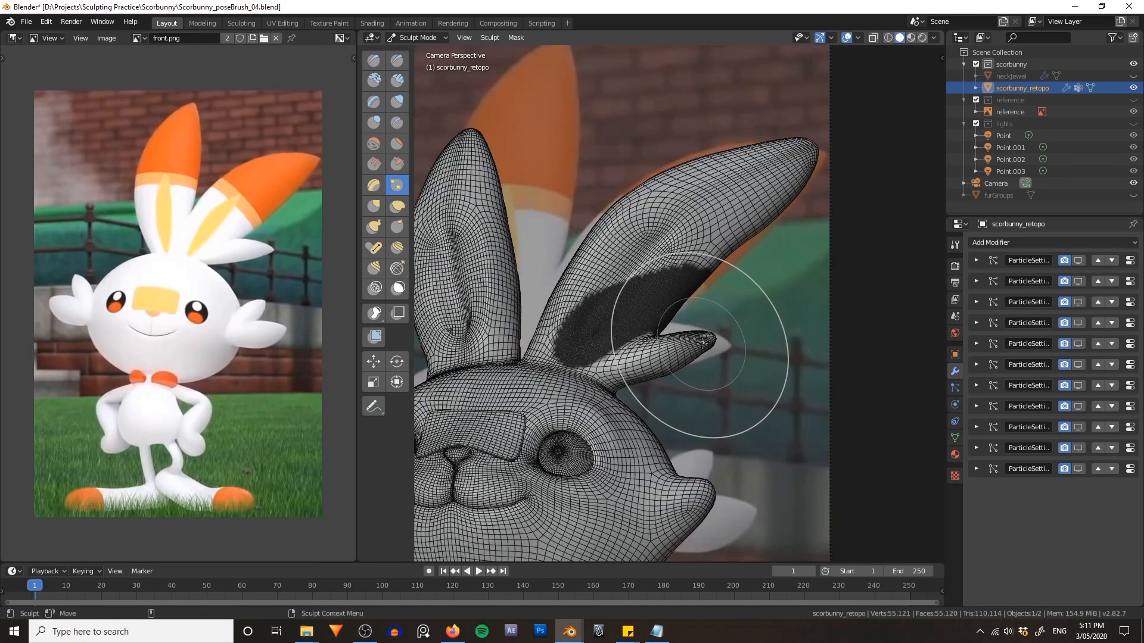
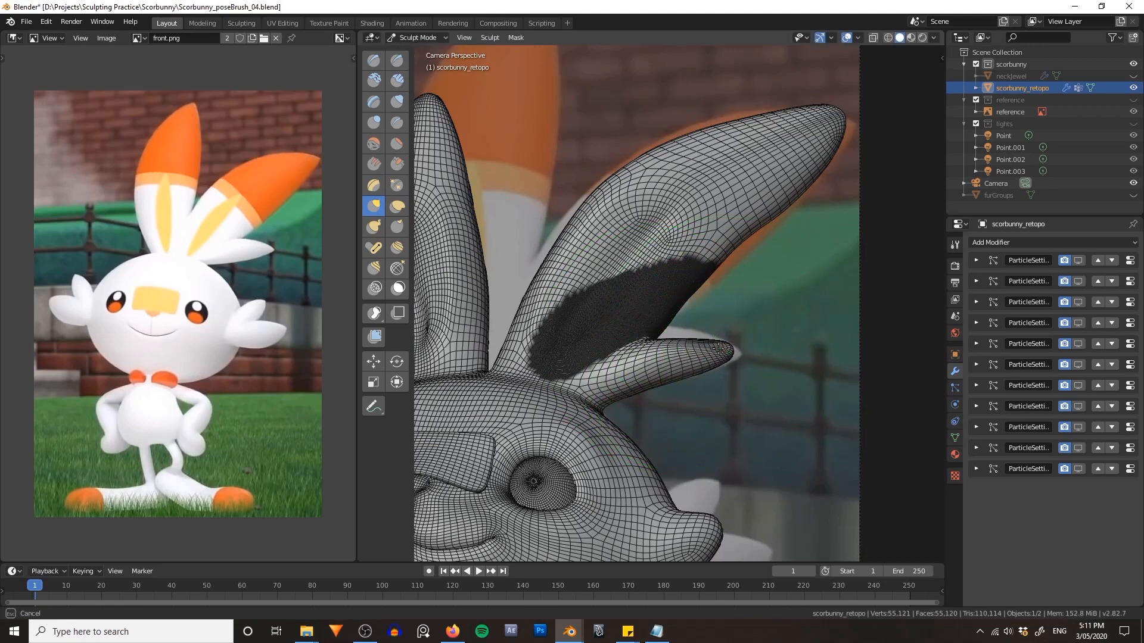
- Clear the mask and refine the bent ear's upper outline against the reference with the Elastic Deform brush
scroll(661, 297, "down", 1)
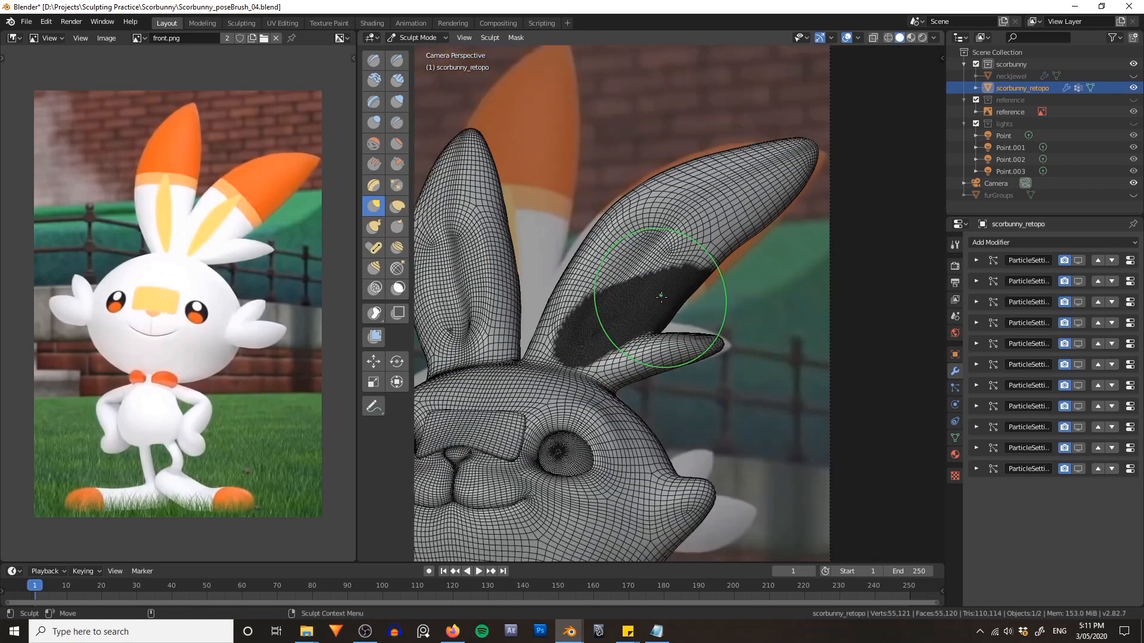
scroll(663, 286, "down", 2)
scroll(693, 265, "up", 2)
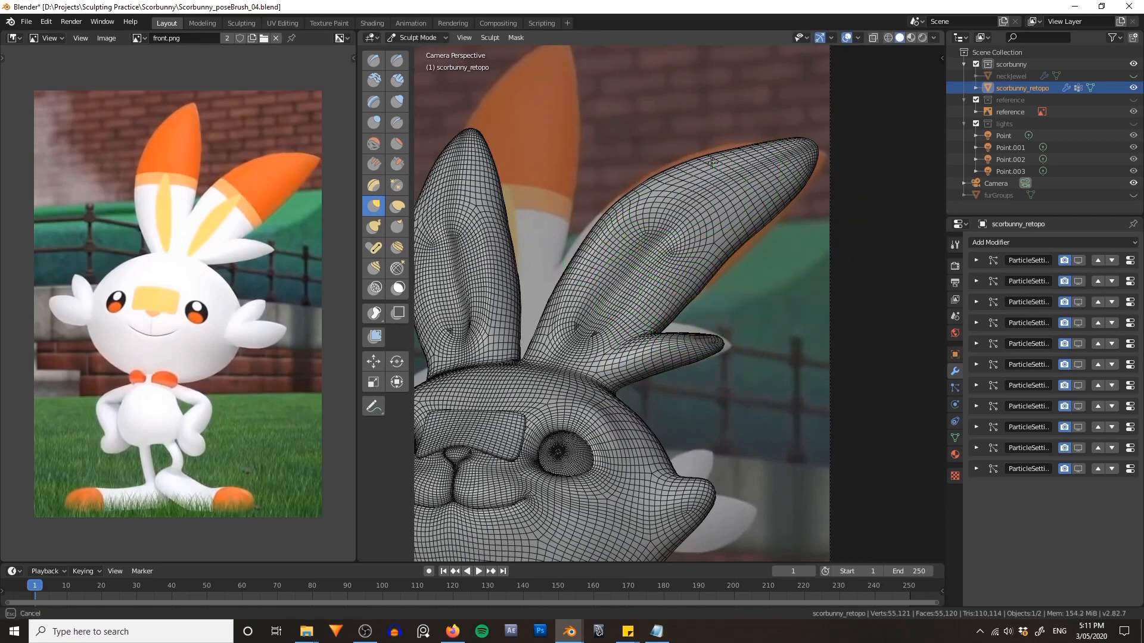
left_click_drag(711, 162, 710, 160)
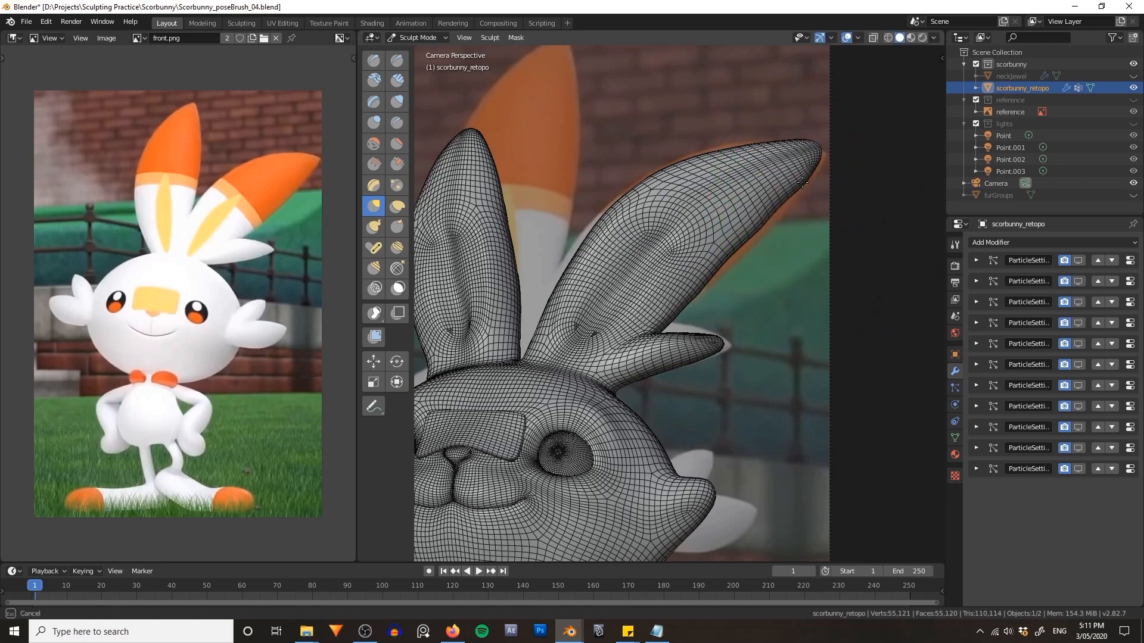
- Place the 3D cursor on the upright ear and switch to Object Mode
mouse_move(628, 241)
middle_mouse_down()
mouse_move(741, 167)
mouse_move(768, 253)
mouse_move(741, 256)
middle_mouse_up()
middle_click_drag(712, 310, 715, 245, "alt")
key("grave")
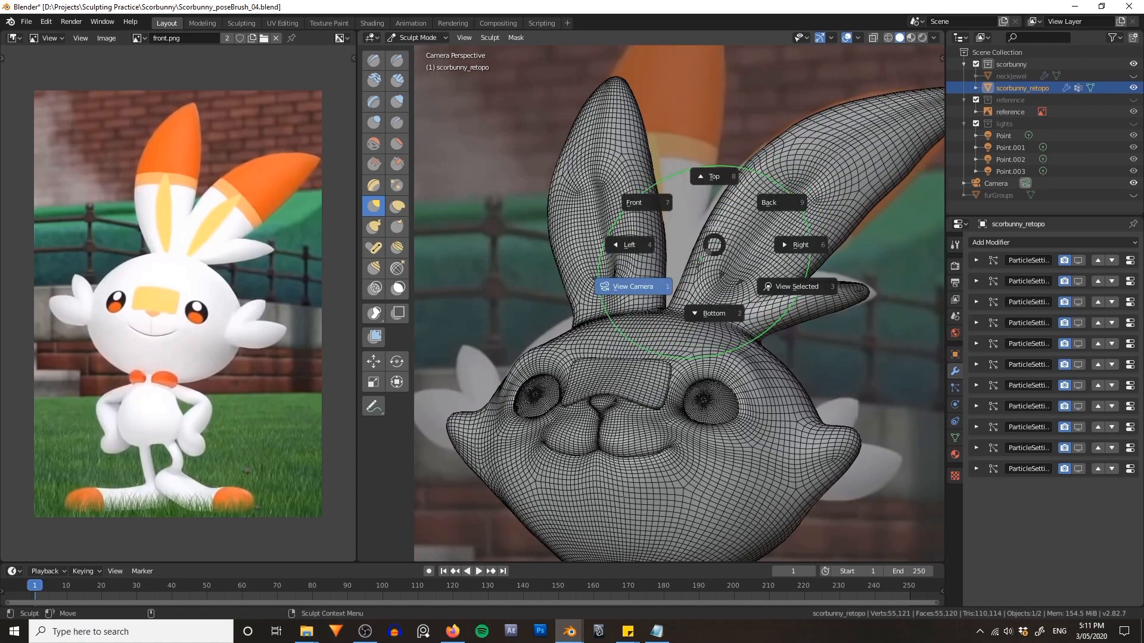
left_click(633, 286)
right_click_drag(705, 276, 616, 246, "alt")
middle_click_drag(617, 245, 681, 257, "alt")
key("ctrl+Tab")
left_click(613, 258)
mouse_move(714, 179)
middle_mouse_down()
mouse_move(613, 242)
mouse_move(708, 167)
middle_mouse_up()
- Add a cube at the upright ear and scale it down to cage size
key("shift+a")
mouse_move(709, 167)
left_click(774, 184)
key("r")
left_click_drag(756, 185, 638, 272)
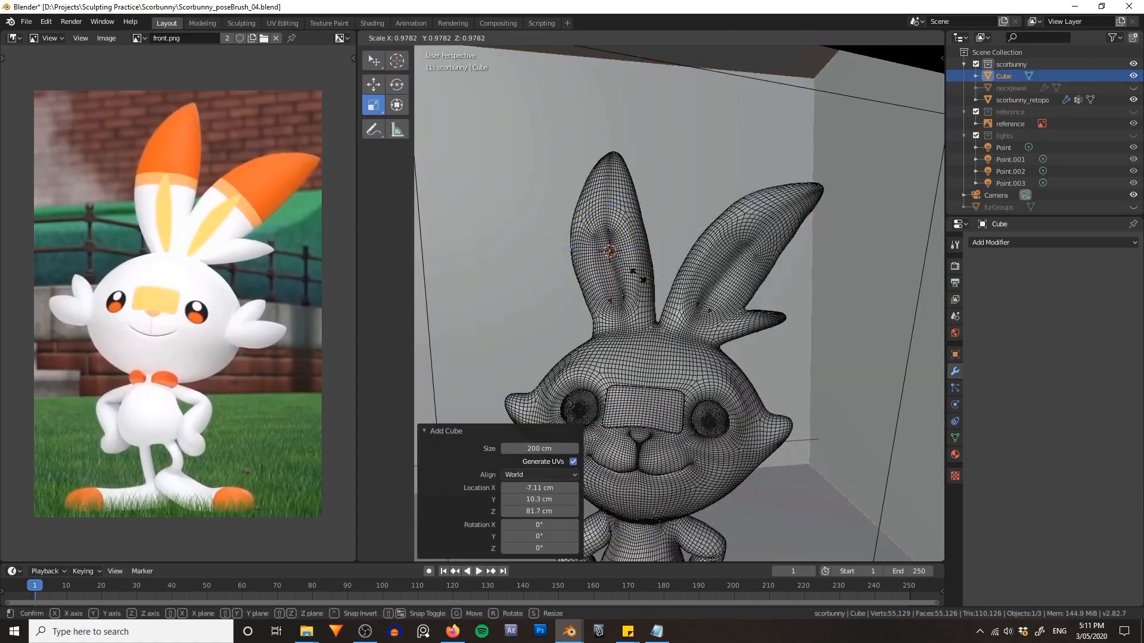
- Move the cube over the upright ear and rotate it to about -10.7° in Y and -21.7° in Z to follow the ear
left_click_drag(738, 202, 792, 321, "alt")
key("w")
left_click_drag(708, 347, 683, 340)
key("e")
left_click_drag(768, 277, 788, 287, "alt")
left_click_drag(728, 331, 735, 342)
left_click_drag(739, 333, 679, 206, "alt")
left_click_drag(663, 259, 663, 248)
- Flatten the cube to a Y scale of 0.070 and settle it around the upright ear
key("w")
left_click_drag(673, 233, 666, 320, "alt")
key("q")
key("r")
left_click_drag(742, 345, 728, 341)
key("w")
left_click_drag(685, 328, 679, 244)
- Extrude the cube's upper face in stages past the ear tip, the last by 13.1 cm, and scale the end face to taper the cage
key("3")
left_click_drag(629, 298, 627, 280)
left_click_drag(667, 140, 722, 177, "alt")
key("e")
left_click(740, 224)
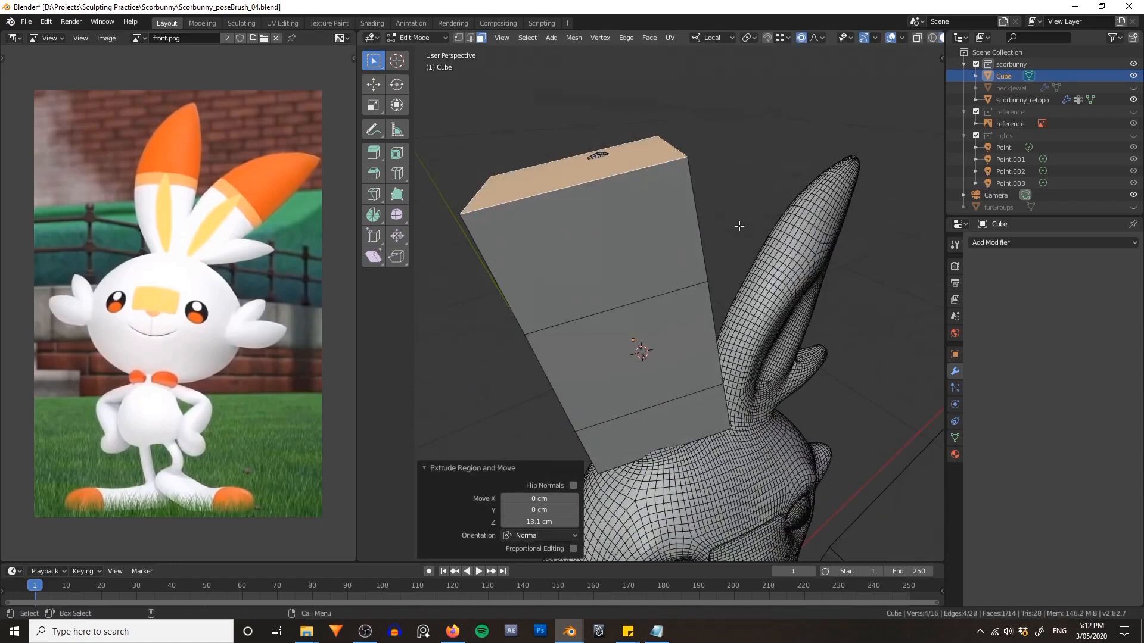
key("s")
left_click(669, 146)
- Set the cage's viewport display to Wire and return it to Edit Mode
key("Tab")
left_click(955, 354)
left_click(1080, 528)
key("ctrl+Tab")
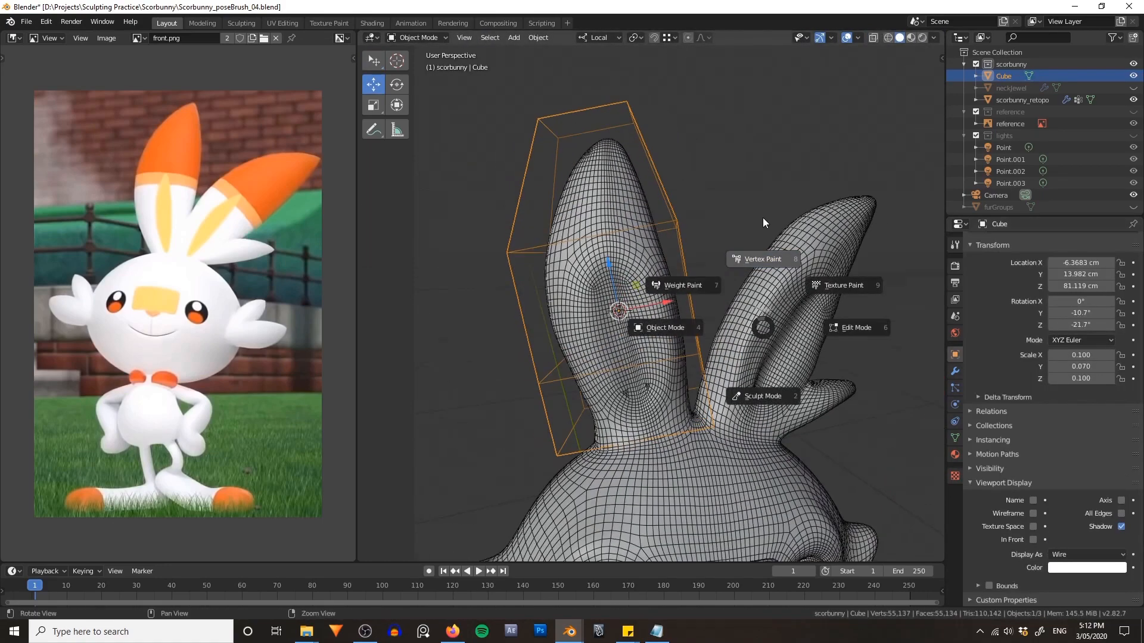
left_click(854, 327)
- From the side, rotate and move the cage's upper vertices to follow the upright ear
left_click_drag(774, 263, 899, 247, "alt")
key("ctrl+a")
left_click(776, 154)
key("1")
left_click_drag(787, 243, 774, 262, "alt")
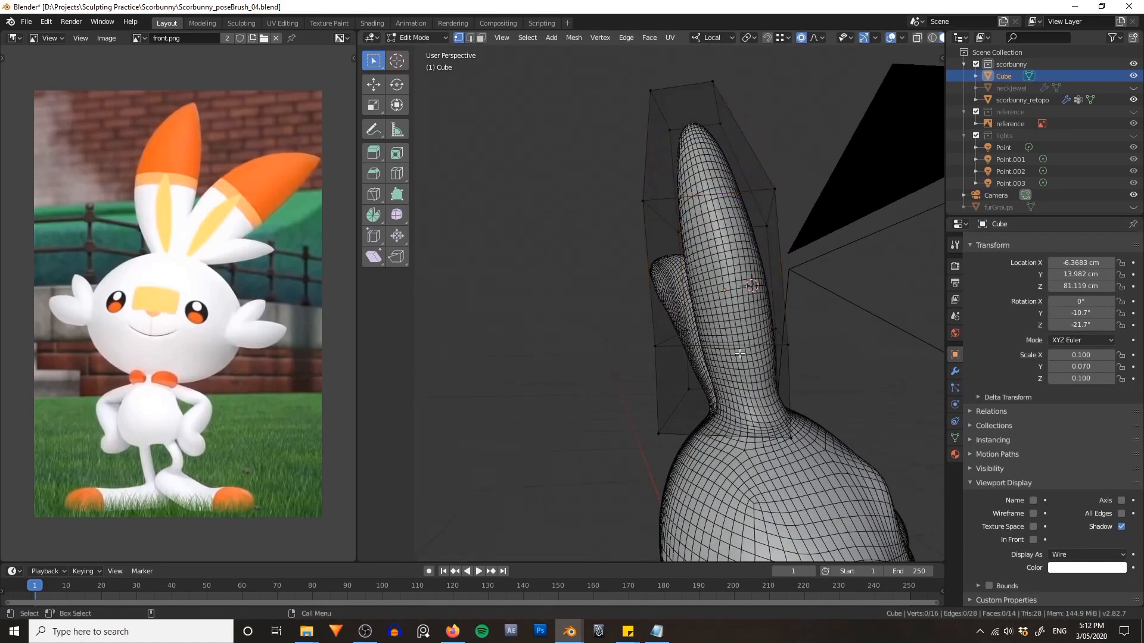
key("r")
left_click(768, 235)
key("g")
left_click(779, 234)
- Lasso-select the cage's base vertices, rotate them -7.2° about global Z, then move and scale them around the ear root
key("alt+a")
right_click_drag(768, 364, 591, 378, "ctrl")
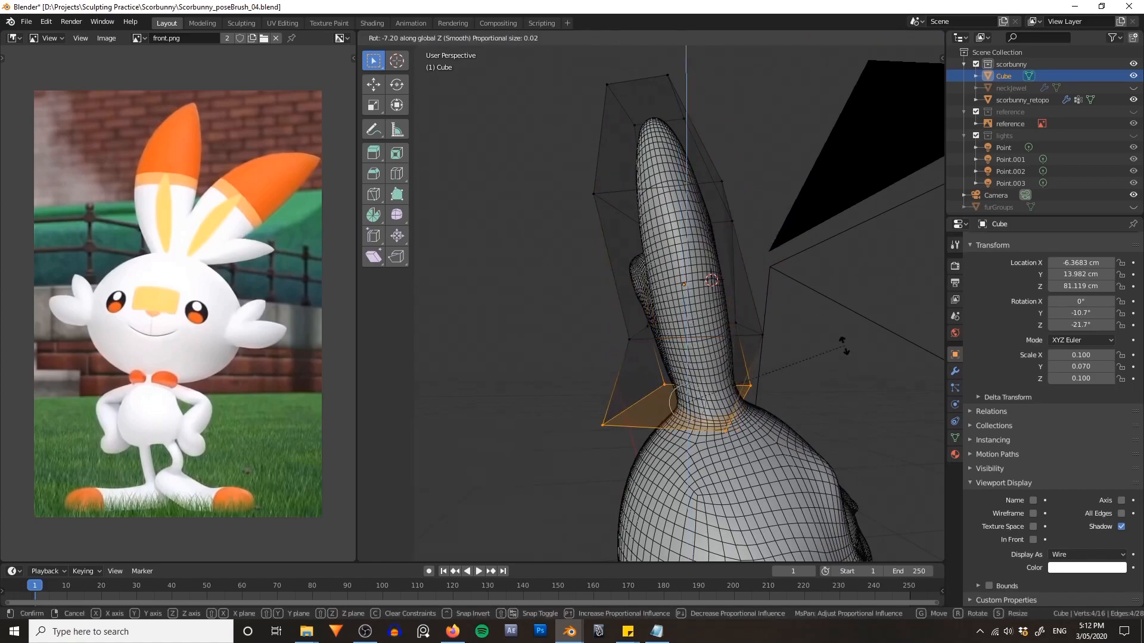
left_click(844, 346)
key("g")
left_click(858, 363)
key("s")
left_click(881, 385)
- Move the cage's outer base vertices about 1.4 cm, mostly downward, to enclose the ear root
left_click_drag(870, 381, 739, 387, "alt")
key("a")
key("g")
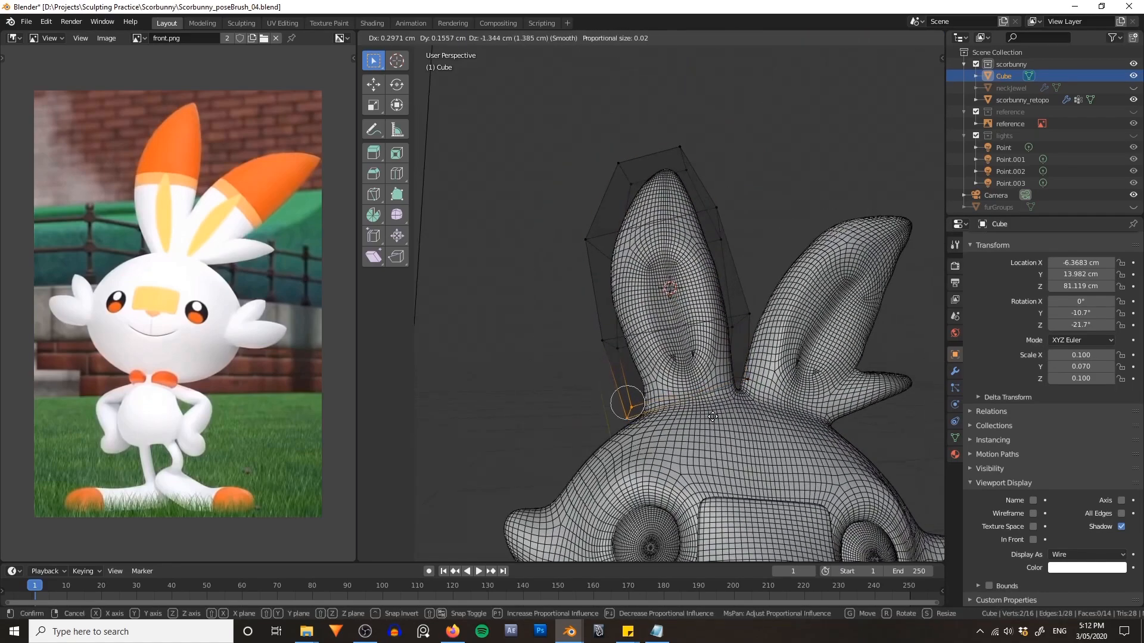
left_click(712, 417)
key("g")
mouse_move(697, 333)
left_mouse_down("alt")
mouse_move(806, 320)
mouse_move(703, 315)
left_mouse_up("alt")
- Add a Mesh Deform modifier to scorbunny_retopo and bind it to the Cube cage
key("Tab")
left_click(831, 285)
left_click(954, 371)
left_click(1006, 242)
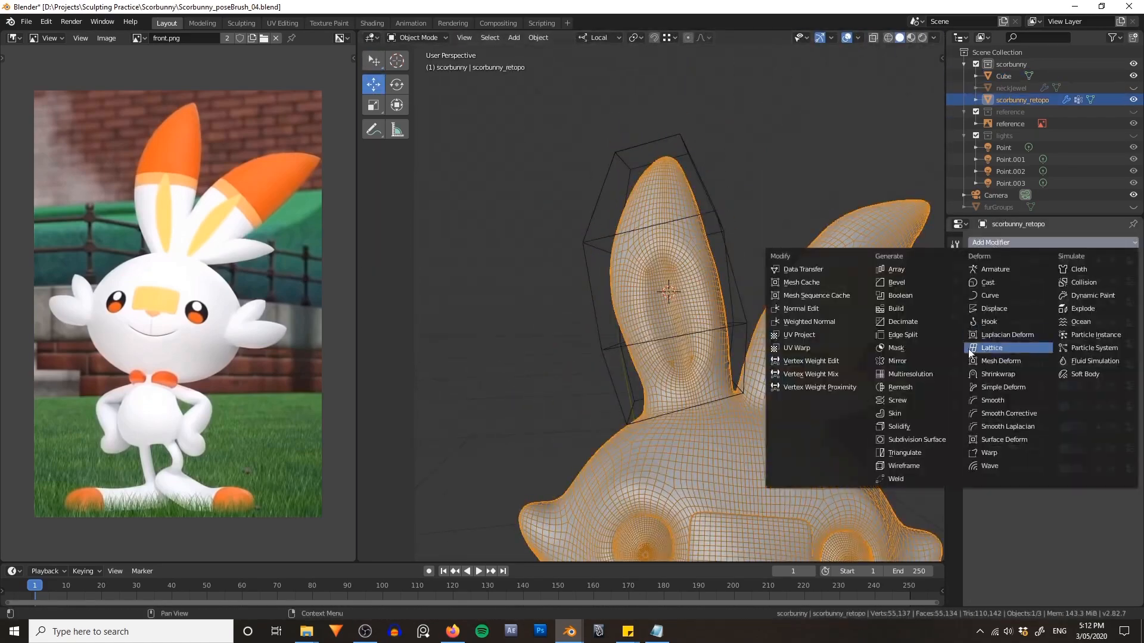
left_click(1000, 361)
left_click(1044, 537)
- Edit the Cube cage in camera view and reposition its second-highest vertex loop towards the reference ear
left_click(721, 237)
key("Tab")
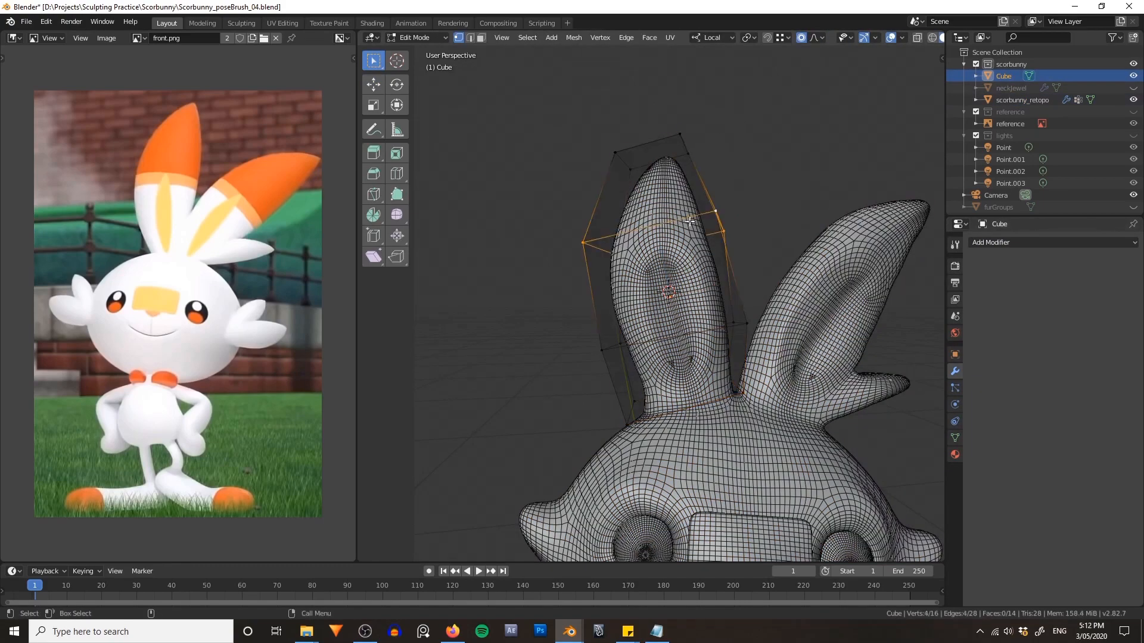
key("KP_0")
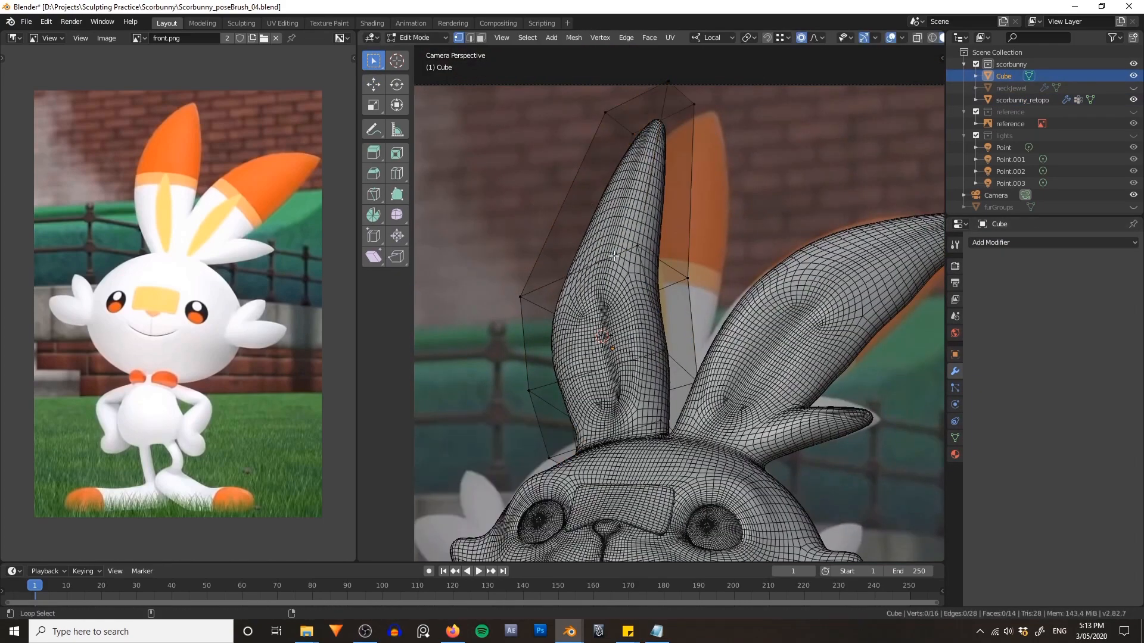
left_click(713, 129)
left_click(651, 252)
key("s")
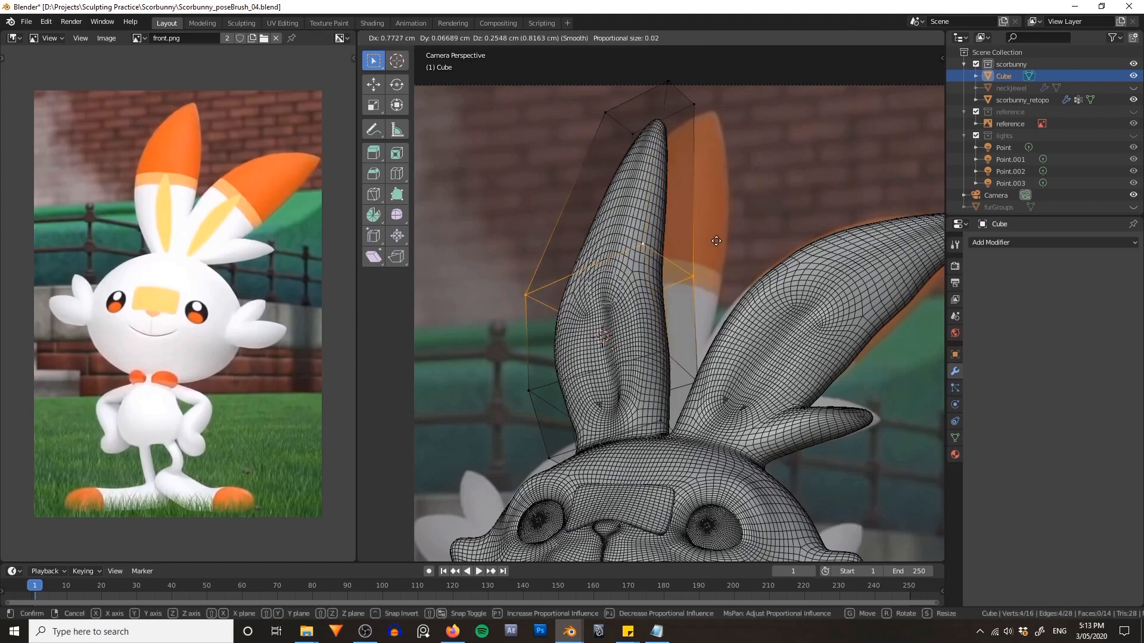
left_click(760, 226)
key("g")
left_click(794, 231)
- Move, rotate and scale the cage's uppermost vertex loop to bring the ear tip over the reference tip
left_click(691, 106, "alt")
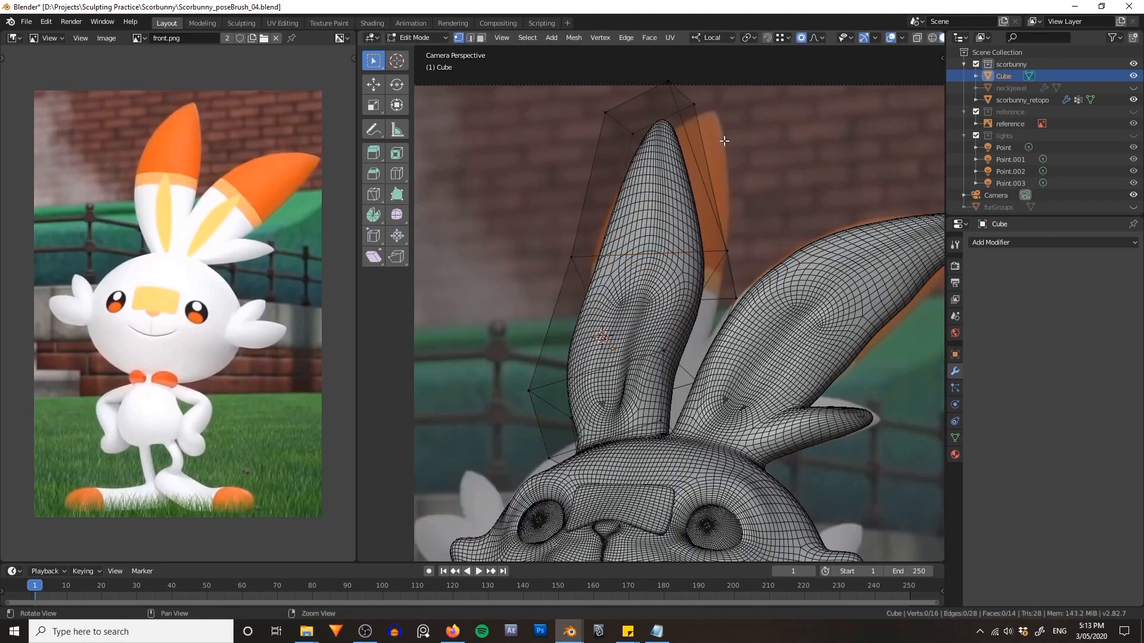
middle_click_drag(722, 141, 717, 169, "shift")
key("r")
key("g")
left_click(756, 130)
key("r")
key("r")
key("s")
left_click(766, 140)
- Move the cage's second-highest vertex loop upward and scale it to match the reference ear's width
left_click(712, 280, "alt")
key("g")
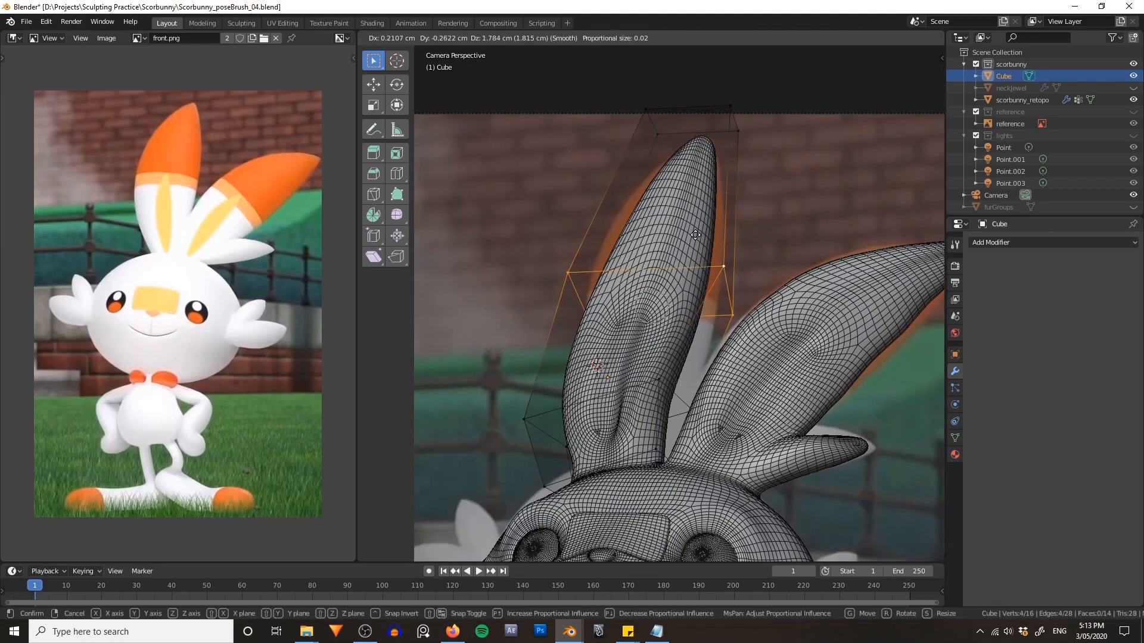
key("s")
left_click(854, 200)
- Rotate the cage's lower vertex loop and move it about 2.2 cm in X and 1.5 cm in Z
middle_click_drag(862, 197, 864, 100, "shift")
left_click(662, 286, "alt")
key("r")
key("r")
left_click(727, 271)
key("g")
left_click(730, 265)
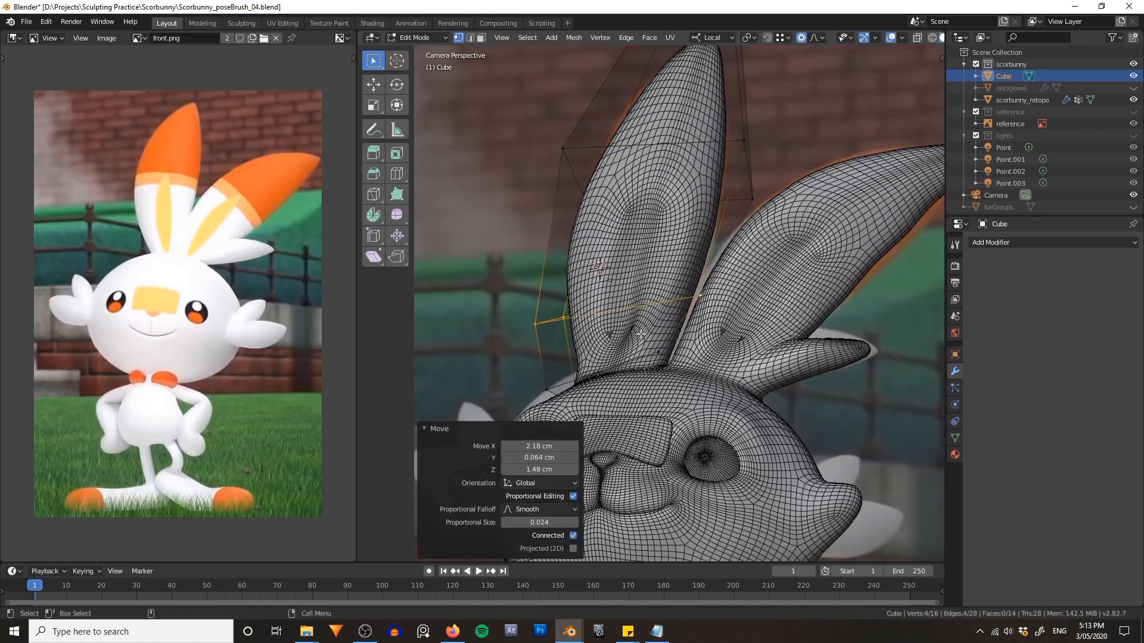
- Lasso-select the cage vertices above the ear root, set the pivot to 3D Cursor, and rotate and move them from the side
key("Tab")
mouse_move(655, 187)
middle_mouse_down("shift")
mouse_move(638, 261)
mouse_move(684, 224)
middle_mouse_up("shift")
key("Tab")
key("alt+a")
right_click_drag(670, 140, 661, 340, "ctrl")
key("period")
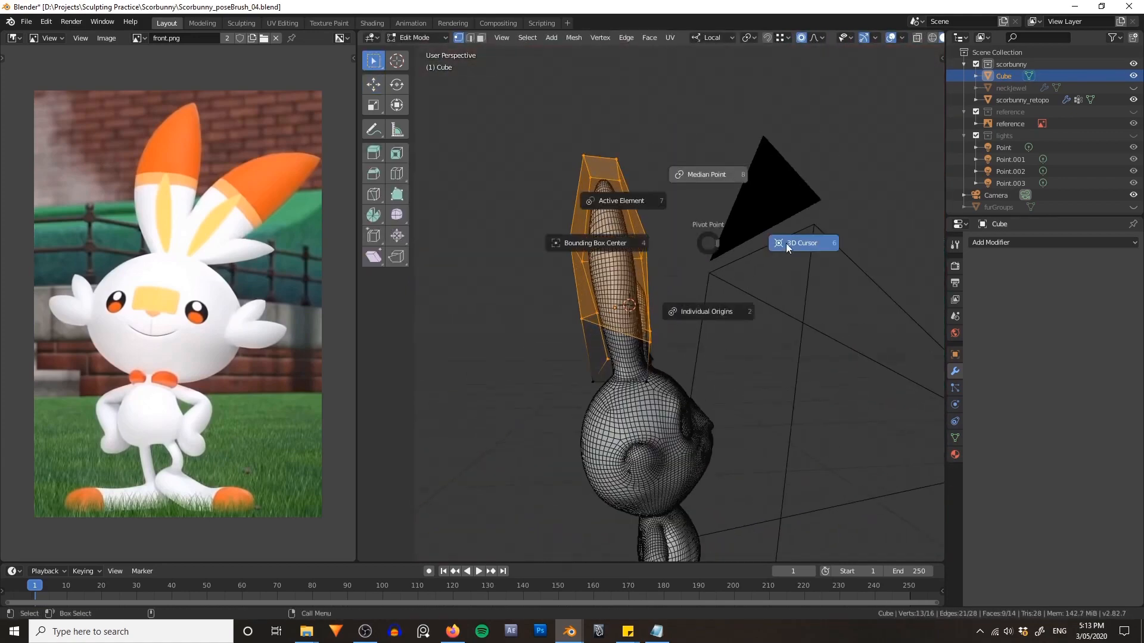
left_click(789, 246)
key("r")
left_click(693, 167)
key("g")
left_click(704, 181)
- Select the cage's upper two vertex loops and move and rotate them to bend the ear tip from the side
key("alt+a")
right_click_drag(676, 104, 679, 292, "ctrl")
key("g")
left_click(751, 173)
key("r")
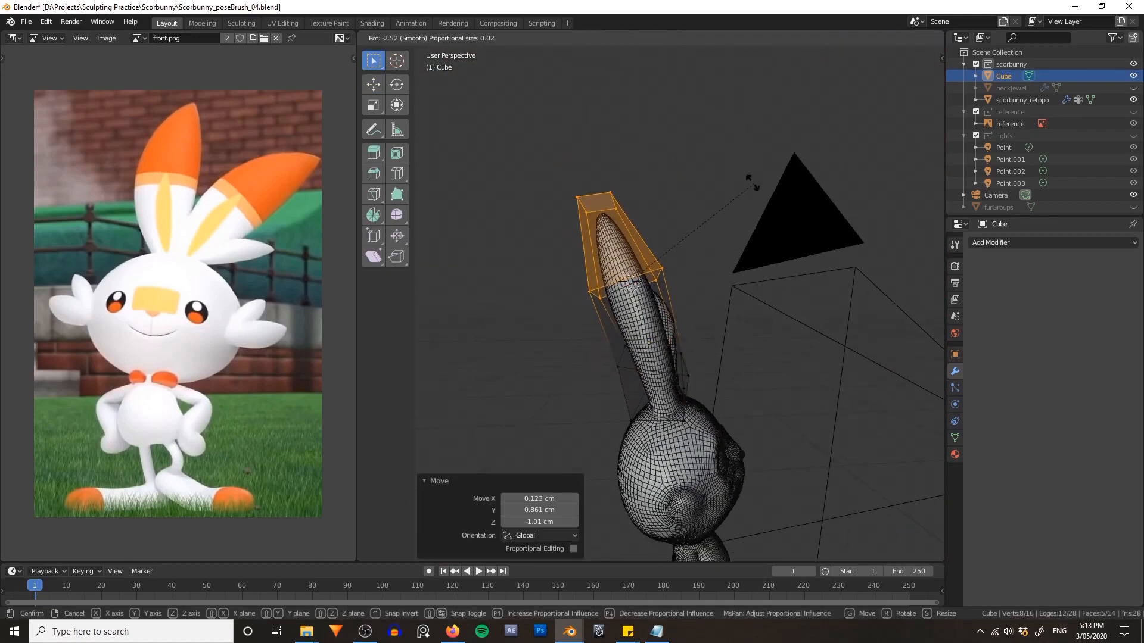
left_click(717, 178)
key("g")
left_click(710, 181)
- Select the cage's lower vertex loop and move it to smooth the bend near the ear's base
left_click(692, 357, "alt")
middle_click_drag(709, 190, 774, 334)
left_click(721, 235)
key("g")
left_click(723, 237)
- Try applying the Mesh Deform modifier on scorbunny_retopo, deleting the Cube cage and entering Sculpt Mode in camera view
key("Tab")
left_click(571, 304)
left_click(999, 510)
left_click(661, 288)
key("Delete")
left_click(613, 268)
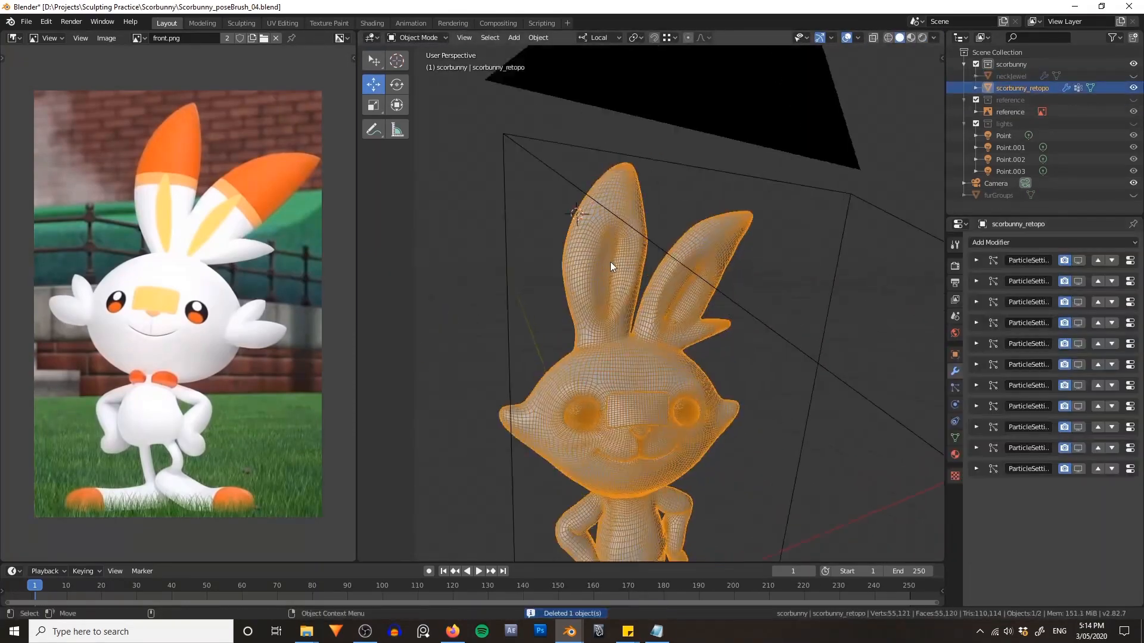
key("KP_0")
key("ctrl+Tab")
left_click(573, 357)
- Undo the modifier application and cage deletion, and reopen the Cube cage in Edit Mode
key("ctrl+z")
key("ctrl+z")
key("ctrl+z")
key("ctrl+z")
key("ctrl+z")
key("ctrl+z")
key("Tab")
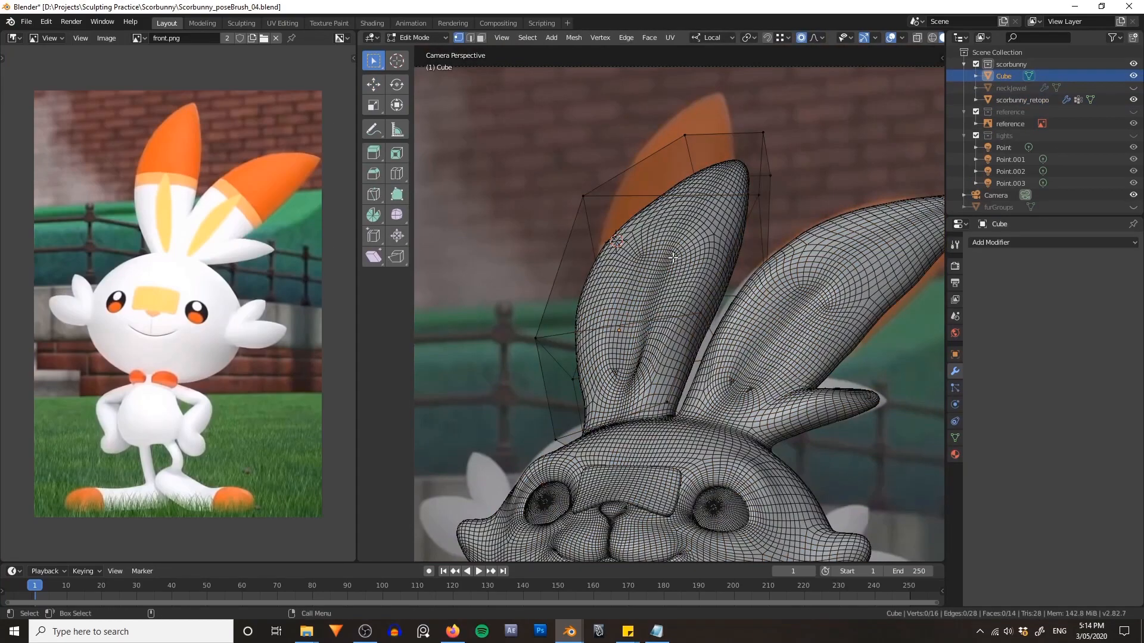
- Select the Cube cage's tip vertices and move them in camera view so the ear tip matches the reference
key("alt+z")
mouse_move(744, 113)
right_mouse_down("ctrl")
mouse_move(576, 279)
mouse_move(769, 304)
right_mouse_up("ctrl")
middle_click_drag(789, 155, 791, 188, "shift")
key("g")
left_click(820, 157)
left_click(765, 179, "alt")
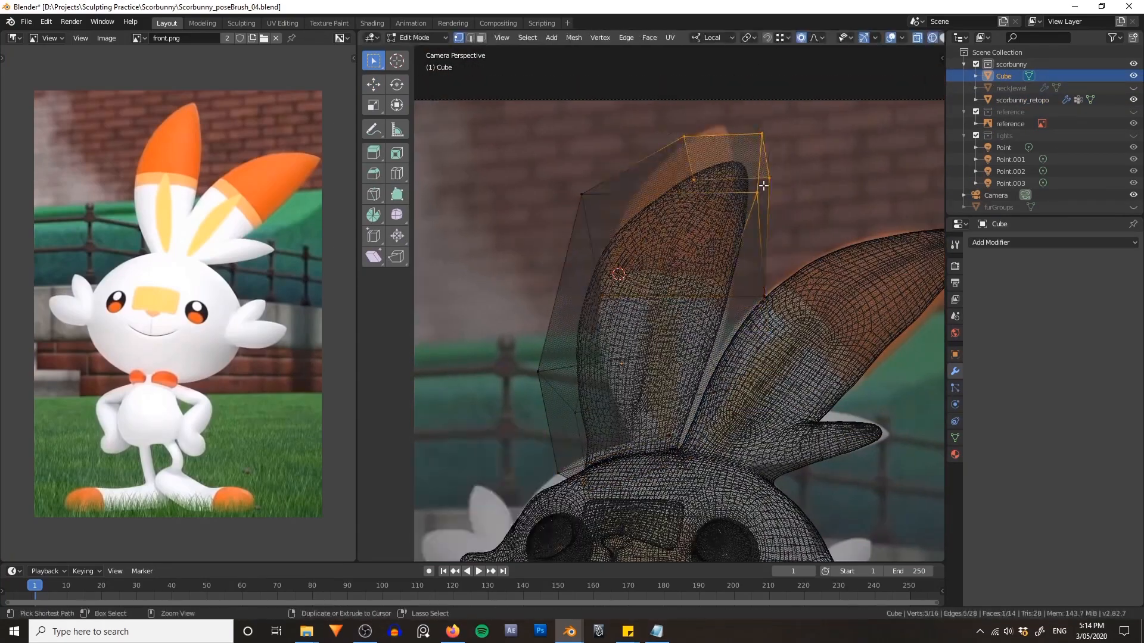
key("g")
left_click(756, 156)
- Scale the cage loop below the tip and move the lower loop to fit the ear's outline to the reference
left_click(758, 194, "alt")
key("s")
left_click(784, 199)
left_click(560, 369, "alt")
key("g")
left_click(748, 296)
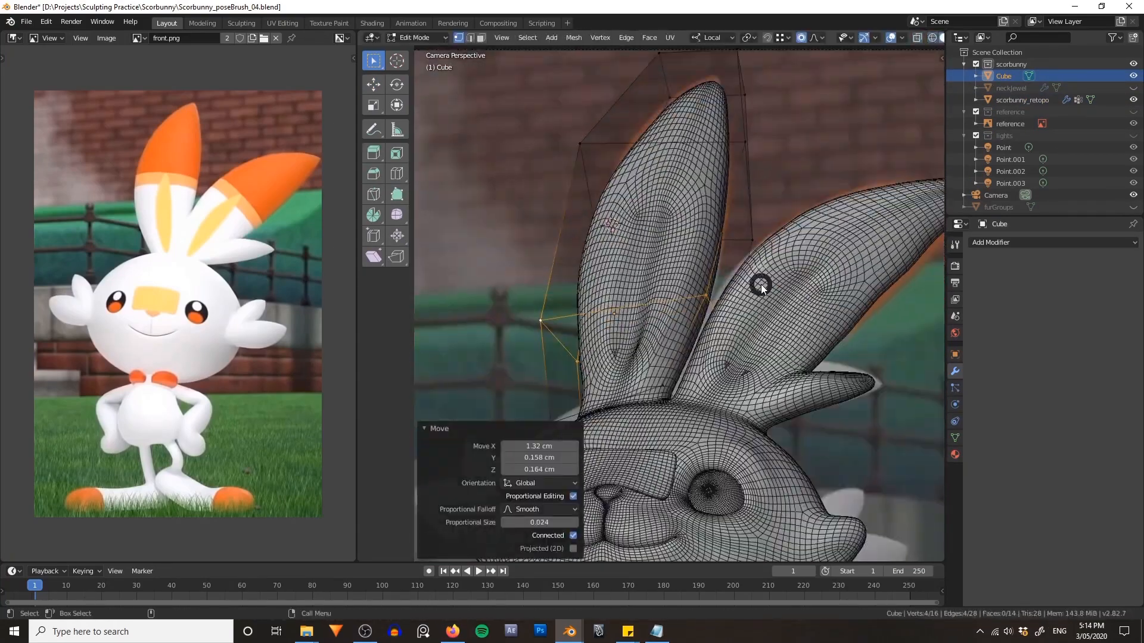
- Reposition the cage's selected lower loop from an orbited view to refine the ear's bend, and leave Edit Mode
key("shift+z")
key("Tab")
mouse_move(760, 284)
middle_mouse_down()
mouse_move(823, 266)
mouse_move(595, 302)
mouse_move(709, 230)
middle_mouse_up()
key("s")
key("z")
left_click(614, 239)
key("g")
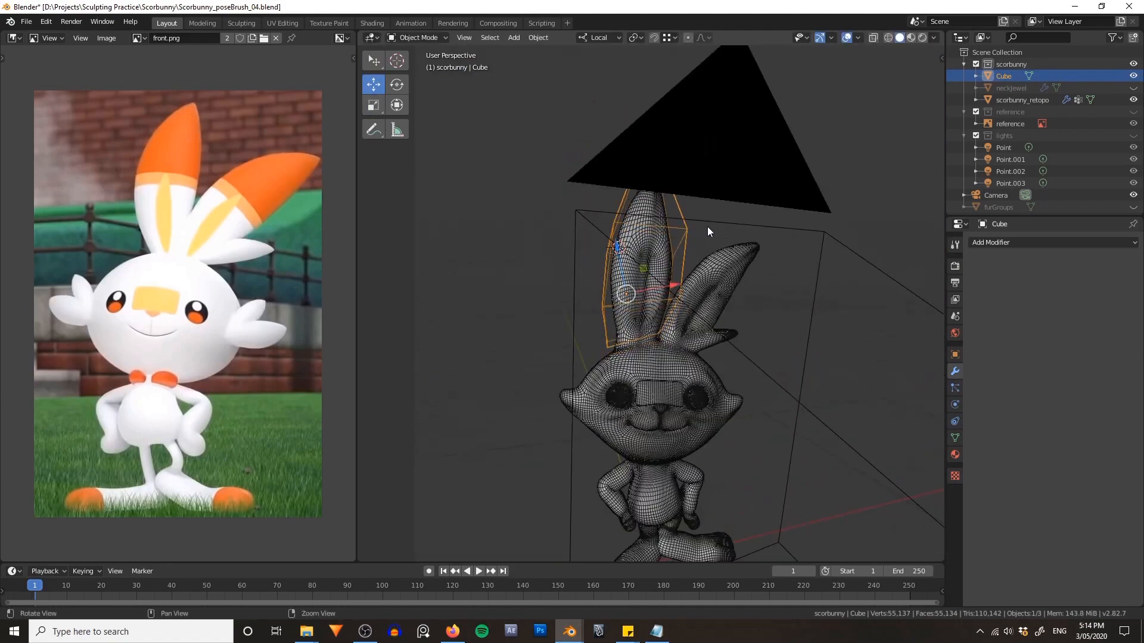
key("Tab")
key("g")
left_click(722, 218)
key("Tab")
- Apply the Mesh Deform modifier on scorbunny_retopo, delete the Cube cage and reselect the character in camera view
left_click(703, 304)
left_click(995, 508)
left_click(705, 253)
key("Delete")
left_click(707, 301)
key("KP_0")
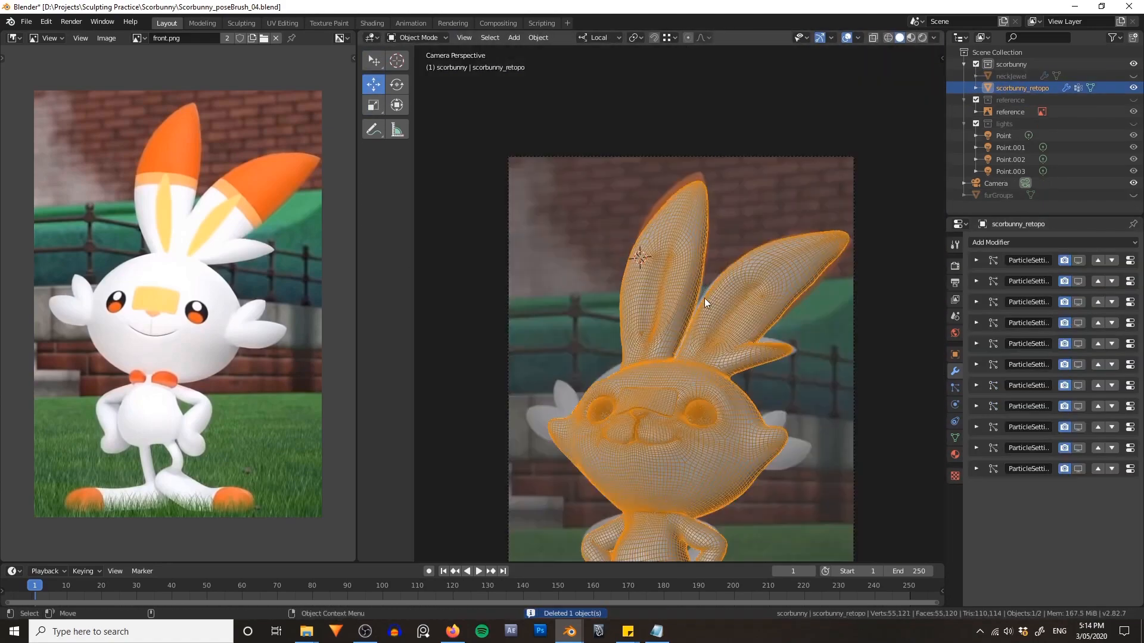
- Enter Sculpt Mode on scorbunny_retopo and nudge the ear's outline towards the reference with the Grab brush
key("ctrl+Tab")
scroll(687, 230, "up", 1)
middle_click_drag(687, 230, 669, 226, "shift")
left_click_drag(825, 280, 816, 263)
scroll(673, 238, "down", 1)
middle_click_drag(673, 334, 669, 232, "shift")
key("Left")
- Refine the neck junction below the chin and the arms with the Grab, Clay and Inflate brushes
scroll(669, 232, "up", 5)
middle_click_drag(726, 173, 712, 226, "shift")
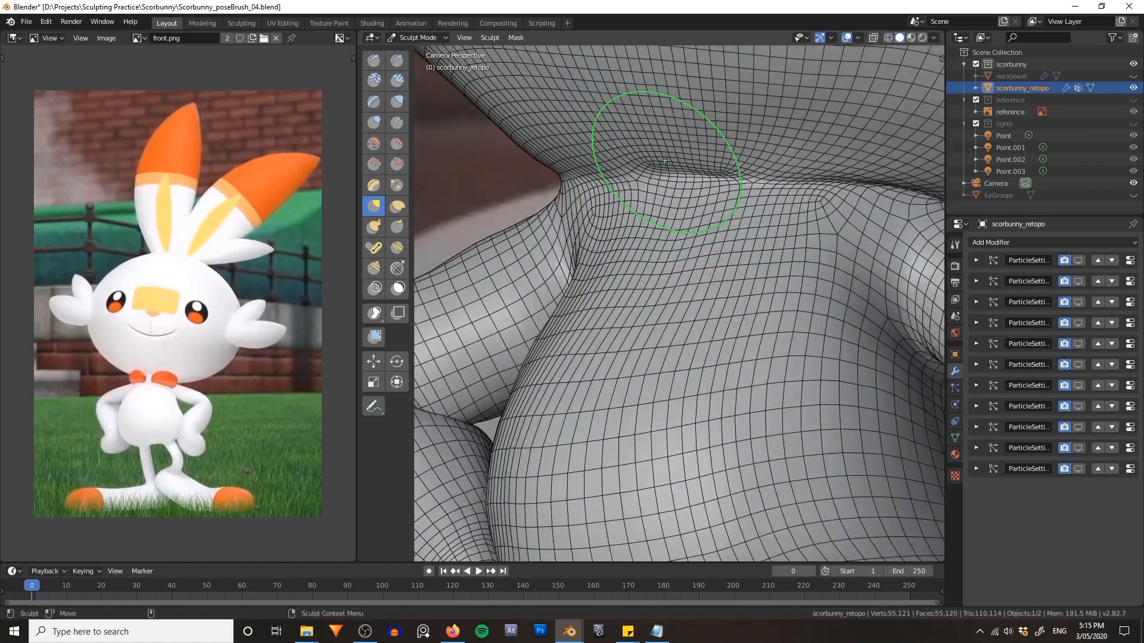
left_click_drag(691, 164, 697, 182)
scroll(679, 202, "down", 2)
key("i")
scroll(707, 216, "down", 3)
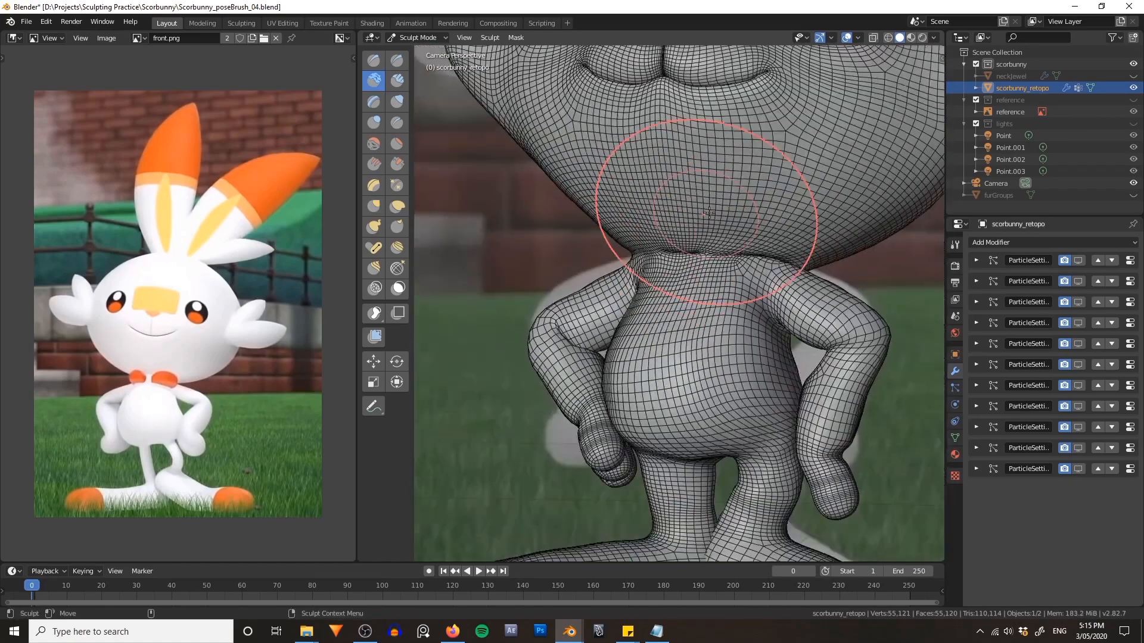
middle_click_drag(707, 216, 694, 258, "shift")
key("g")
key("f")
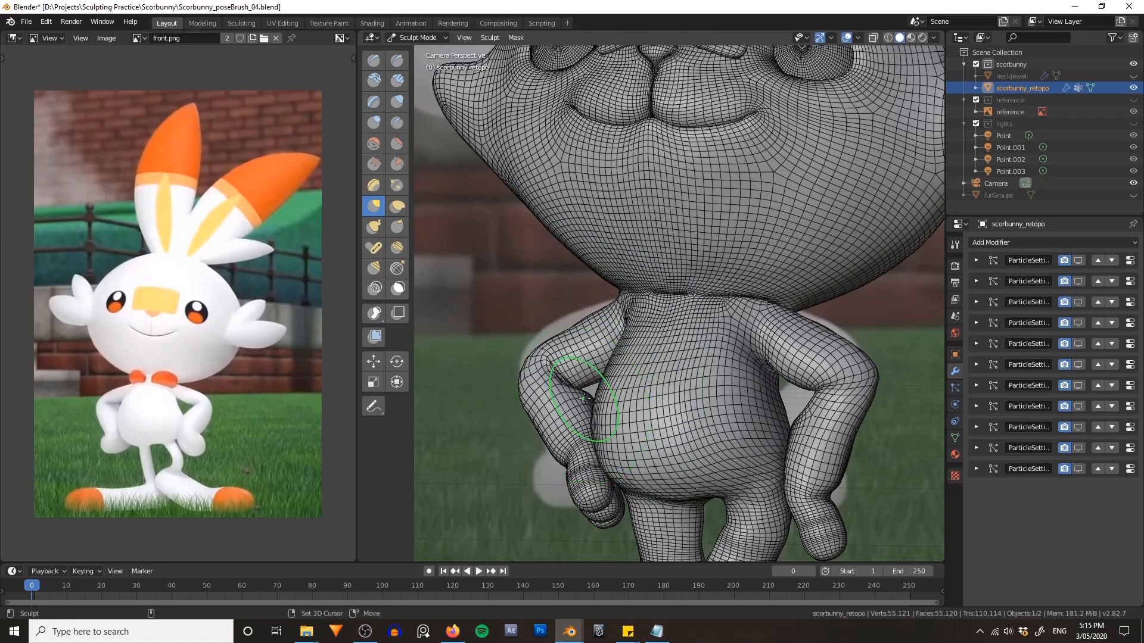
scroll(841, 395, "down", 3)
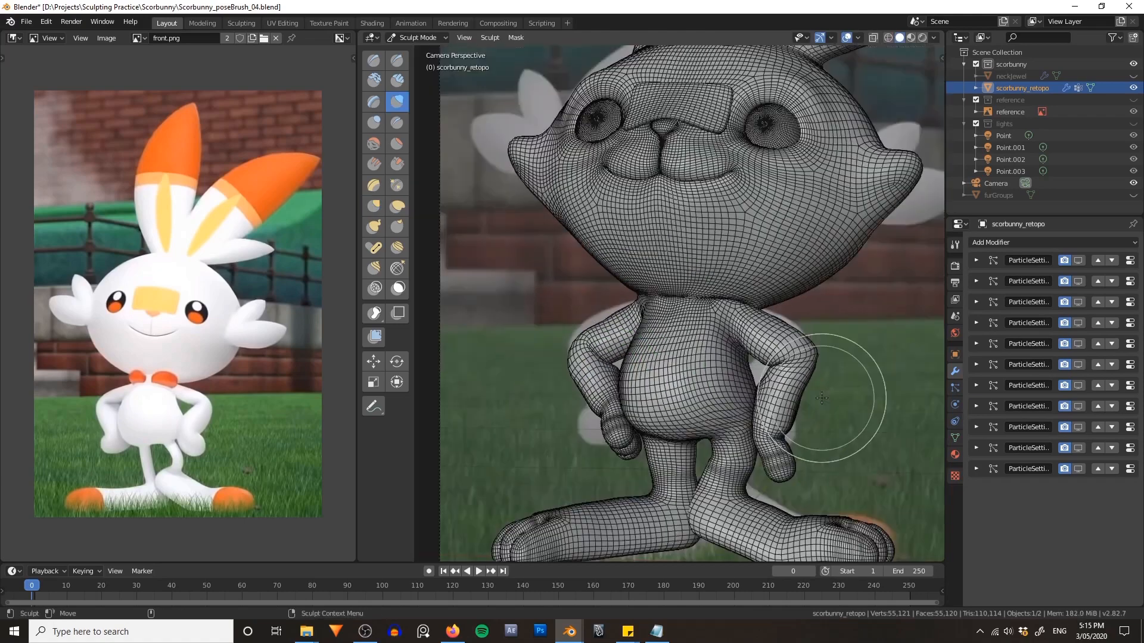
- Mask the whole head and ears with a lasso mask in camera view
scroll(650, 226, "down", 3)
middle_click_drag(649, 227, 592, 292, "shift")
key("ctrl+Tab")
key("ctrl+Tab")
left_click(374, 314)
scroll(615, 201, "down", 3)
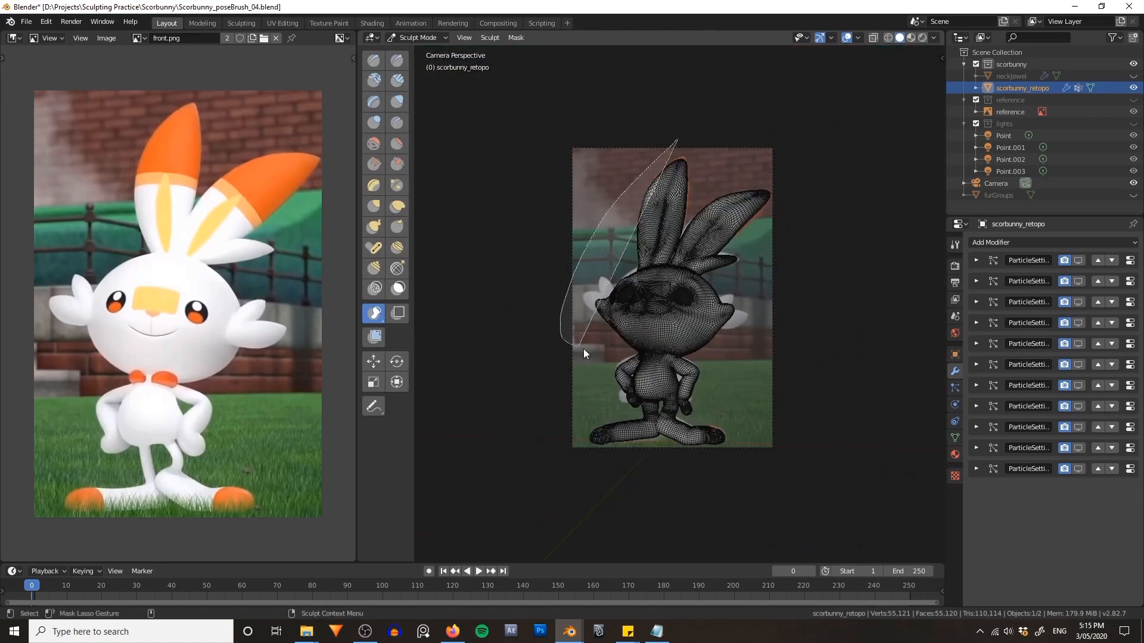
left_click_drag(584, 349, 781, 197)
scroll(720, 247, "up", 5)
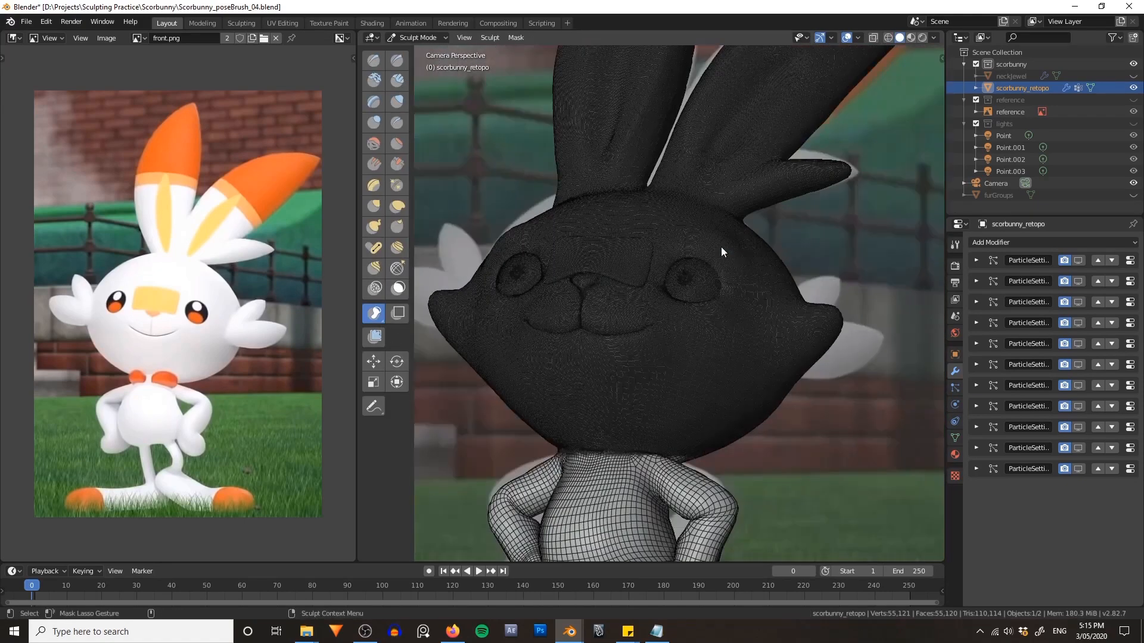
- Invert the mask and rotate the head about a pivot at the neck to match the reference, clearing the mask
key("ctrl+i")
key("a")
left_click(592, 403)
key("q")
left_click(506, 345)
key("q")
left_click(507, 369)
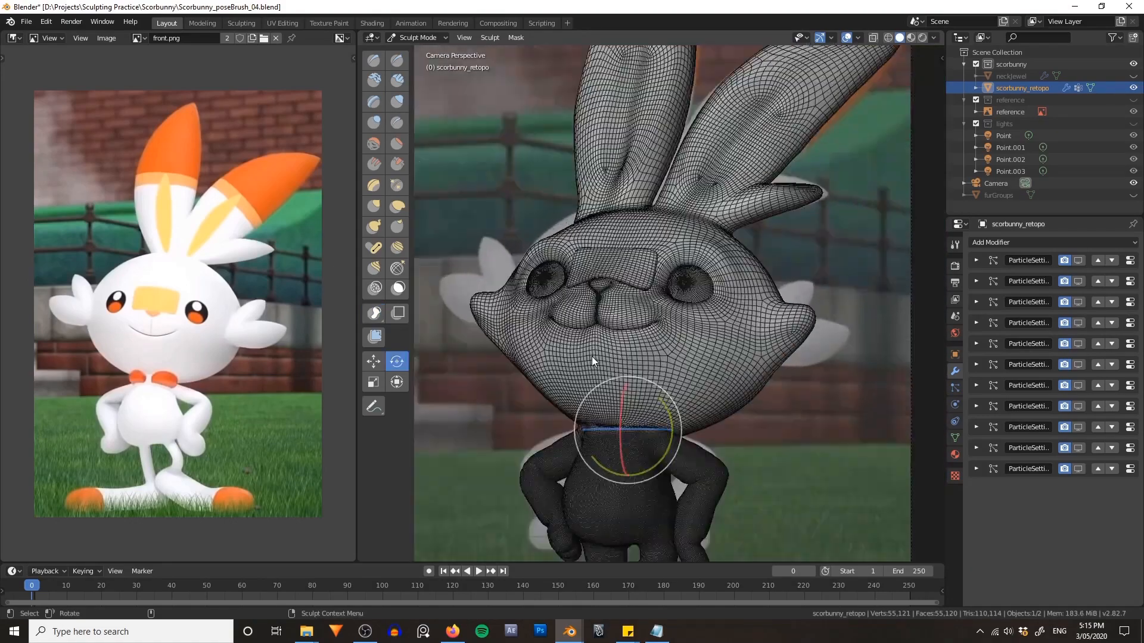
left_click_drag(592, 356, 627, 394)
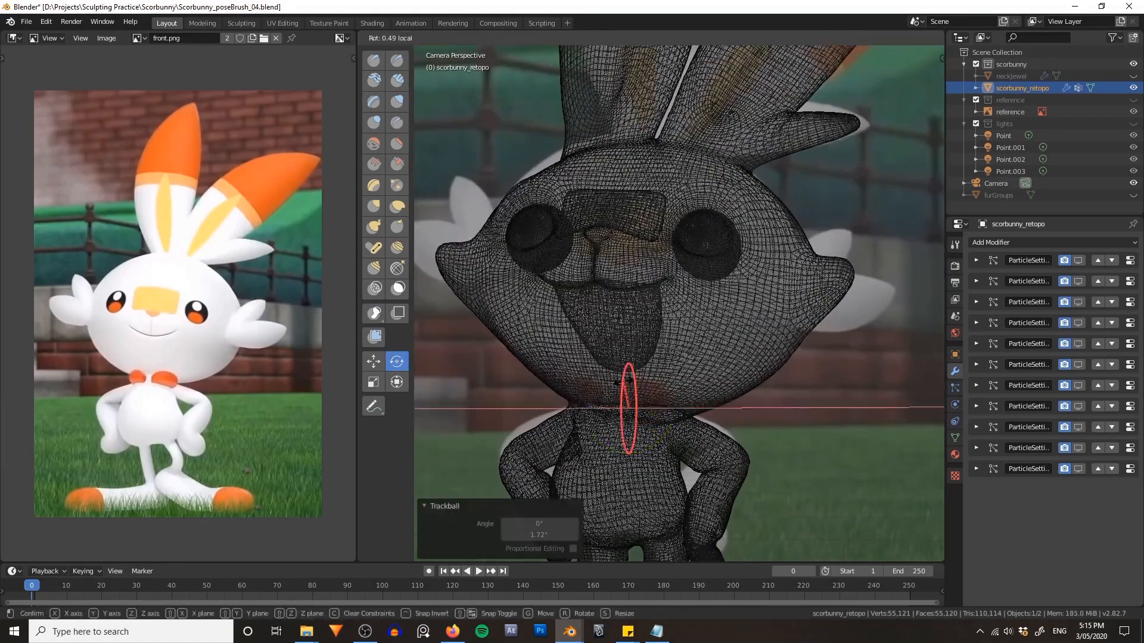
key("shift+z")
key("alt+m")
- Hide the viewport overlays and return to Sculpt Mode with the view close on the hips and legs
key("ctrl+Tab")
scroll(775, 355, "down", 5)
left_click(799, 355)
key("alt+shift+z")
mouse_move(799, 356)
middle_mouse_down()
mouse_move(727, 372)
mouse_move(837, 259)
mouse_move(452, 247)
mouse_move(660, 290)
mouse_move(660, 310)
middle_mouse_up()
scroll(727, 371, "up", 3)
scroll(659, 291, "up", 2)
left_click(659, 291)
key("ctrl+Tab")
scroll(642, 304, "up", 3)
scroll(660, 310, "up", 2)
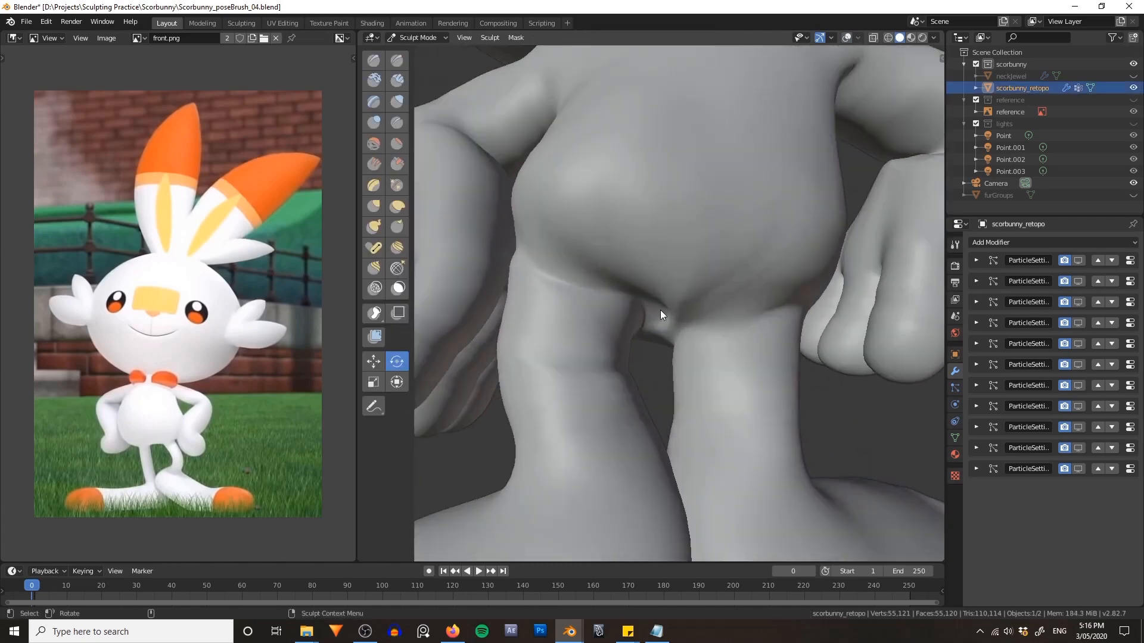
- Reshape and smooth the underside of the belly between the legs with the Grab and Clay brushes
key("g")
left_click_drag(645, 288, 644, 315)
middle_click_drag(584, 274, 510, 232)
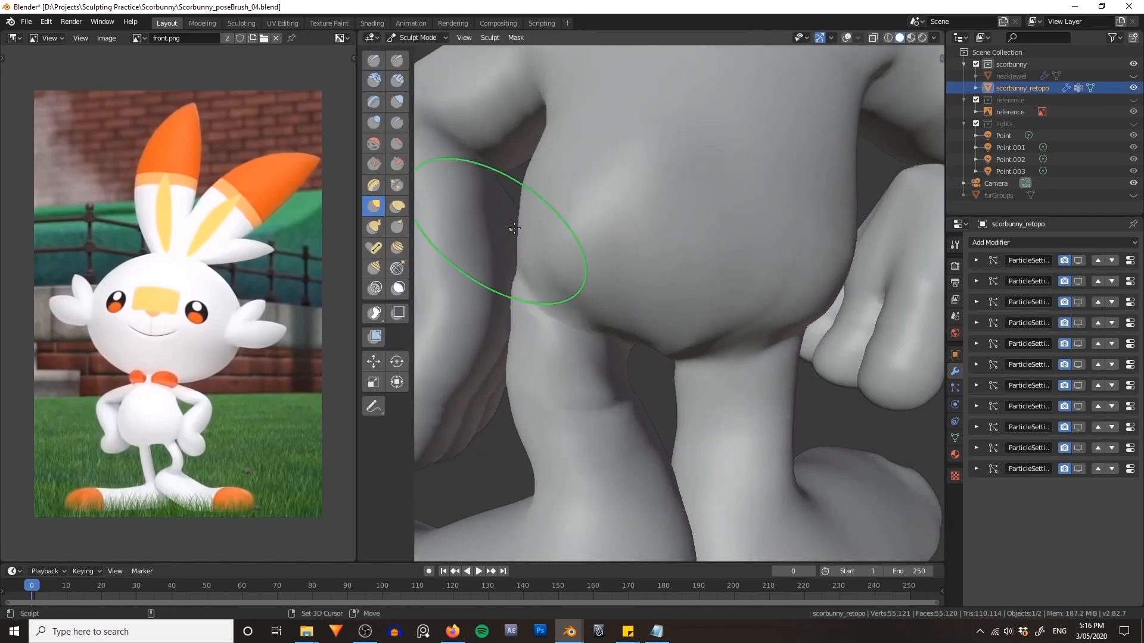
middle_click_drag(637, 307, 658, 317)
middle_click_drag(727, 297, 746, 302)
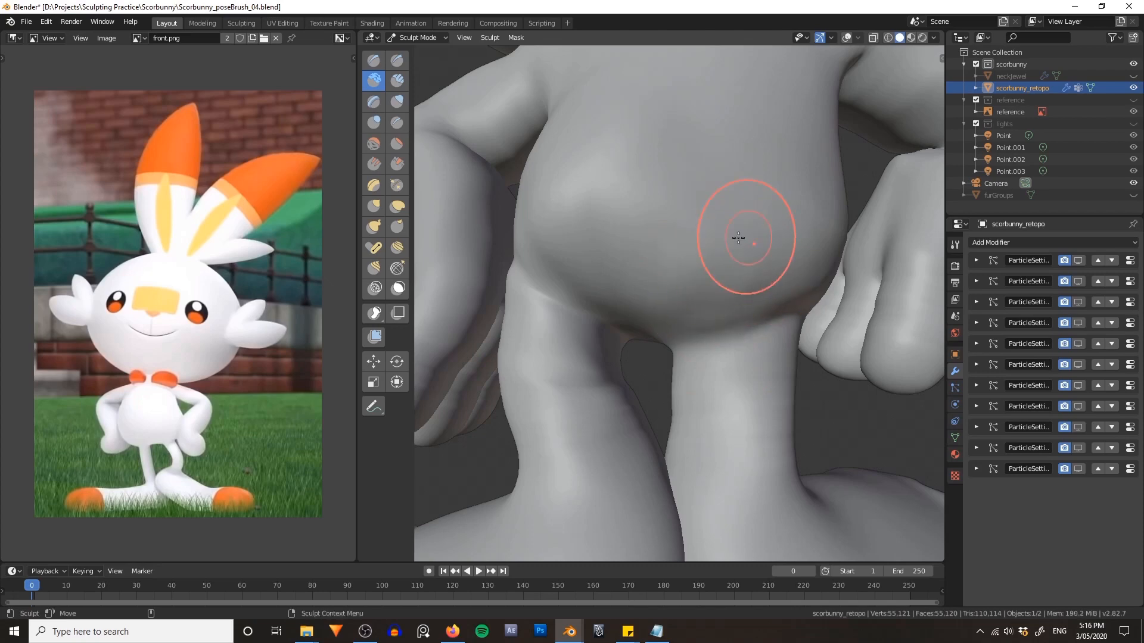
mouse_move(738, 238)
middle_mouse_down()
mouse_move(766, 263)
mouse_move(755, 322)
middle_mouse_up()
mouse_move(765, 275)
middle_mouse_down()
mouse_move(574, 301)
mouse_move(723, 306)
mouse_move(652, 243)
mouse_move(717, 294)
mouse_move(601, 353)
mouse_move(614, 363)
mouse_move(618, 339)
mouse_move(581, 317)
mouse_move(503, 298)
mouse_move(653, 313)
mouse_move(719, 303)
mouse_move(596, 300)
mouse_move(651, 408)
mouse_move(615, 306)
mouse_move(645, 301)
mouse_move(609, 334)
mouse_move(610, 268)
mouse_move(596, 301)
mouse_move(556, 306)
mouse_move(685, 365)
mouse_move(692, 344)
mouse_move(669, 370)
mouse_move(658, 350)
mouse_move(666, 363)
middle_mouse_up()
- Show the view settings and refine the character's body and head with the Grab brush at several brush sizes
key("n")
key("g")
key("f")
left_click(577, 311)
scroll(603, 300, "down", 4)
key("f")
left_click(597, 336)
scroll(625, 288, "up", 2)
key("f")
left_click(629, 293)
scroll(692, 344, "down", 3)
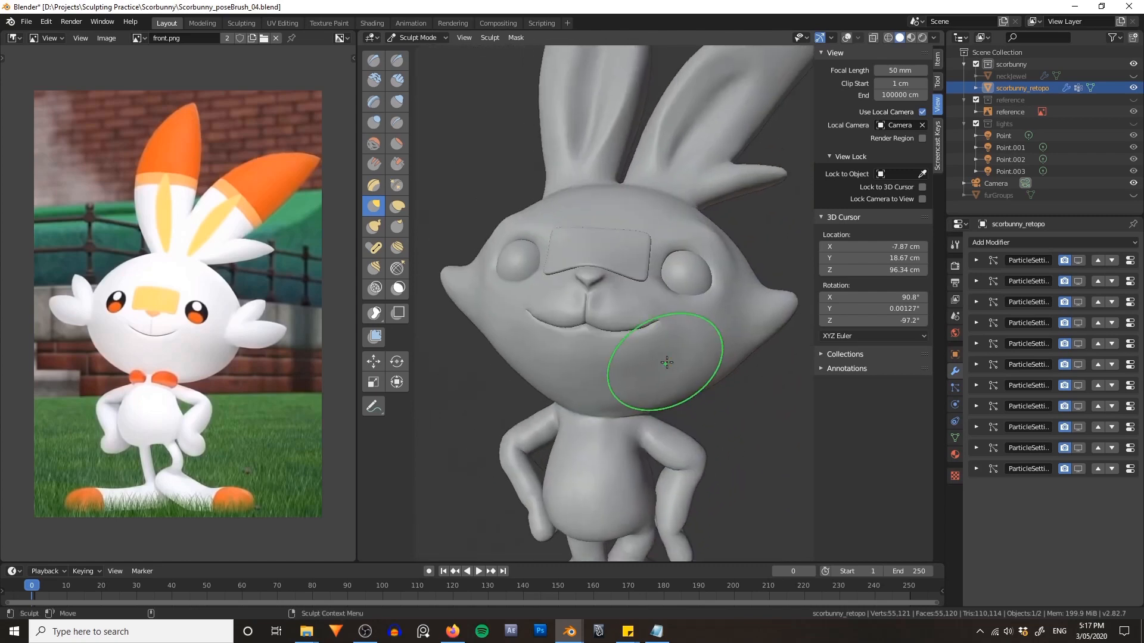
- Compare the posed sculpt with the reference in Object Mode through the camera, toggling the overlays on and off
scroll(666, 362, "down", 5)
key("ctrl+Tab")
left_click(660, 312)
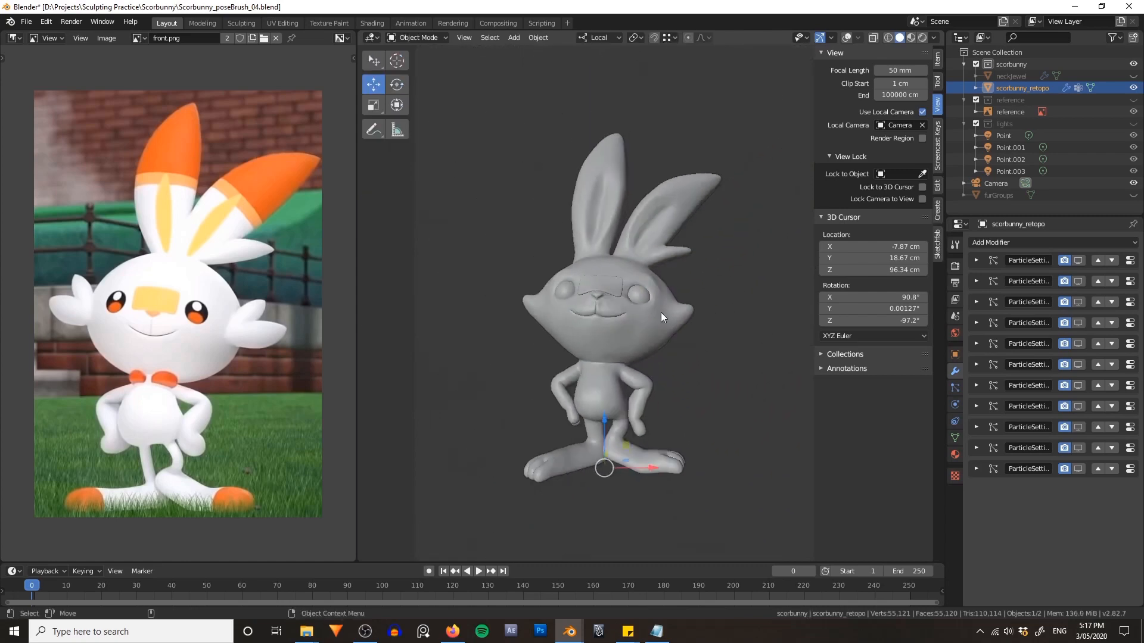
key("KP_0")
left_click(731, 342)
key("z")
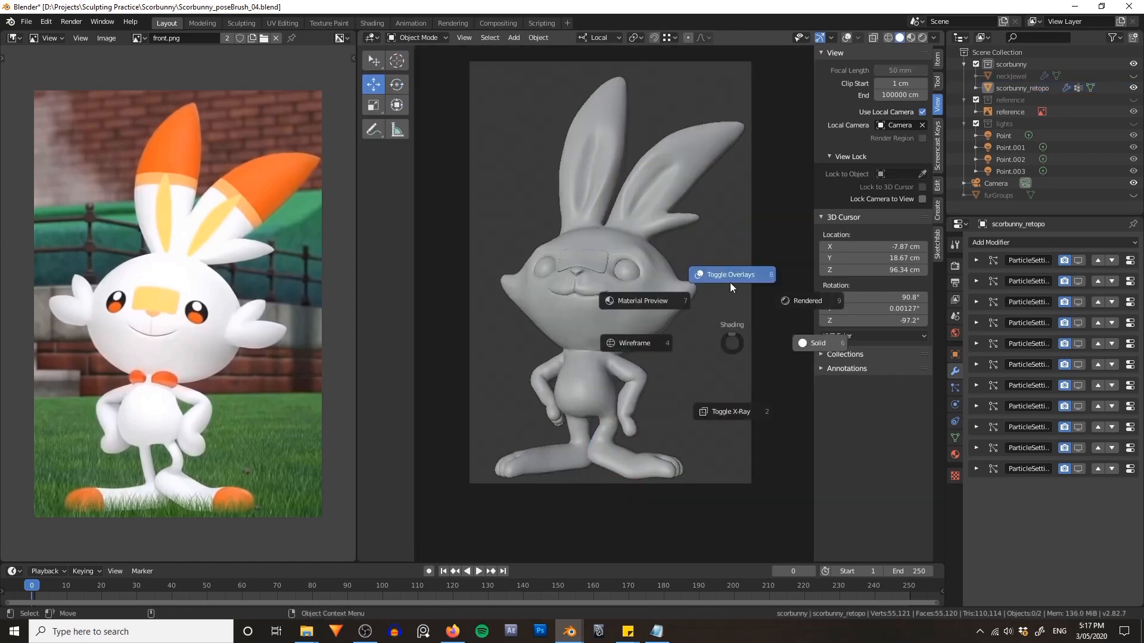
left_click(731, 284)
key("z")
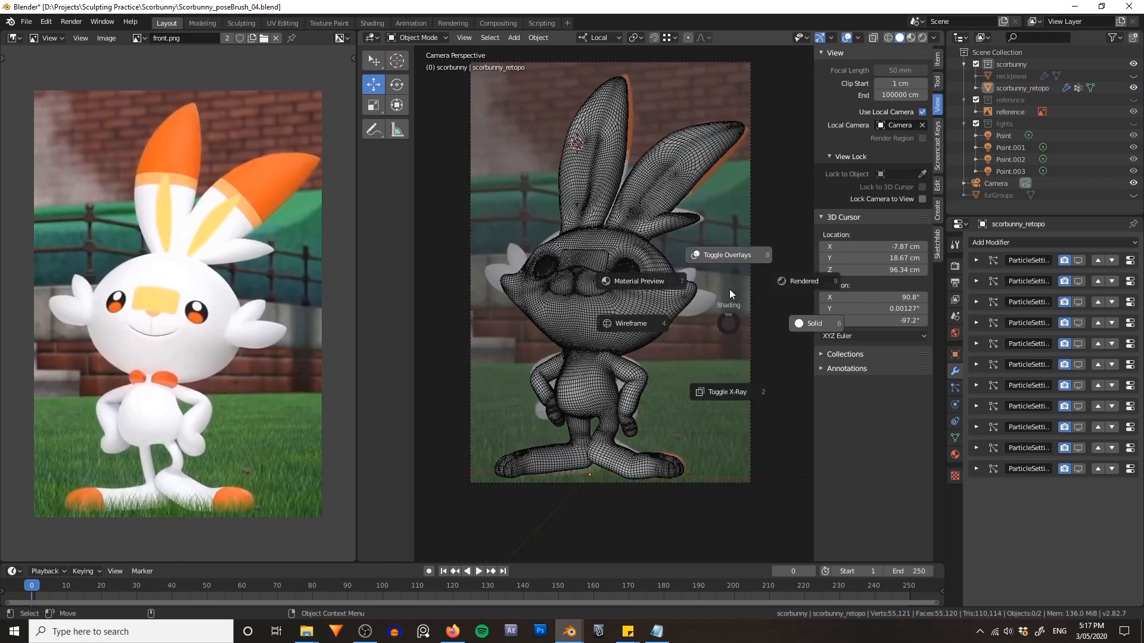
left_click(729, 288)
middle_click_drag(698, 230, 701, 252, "shift")
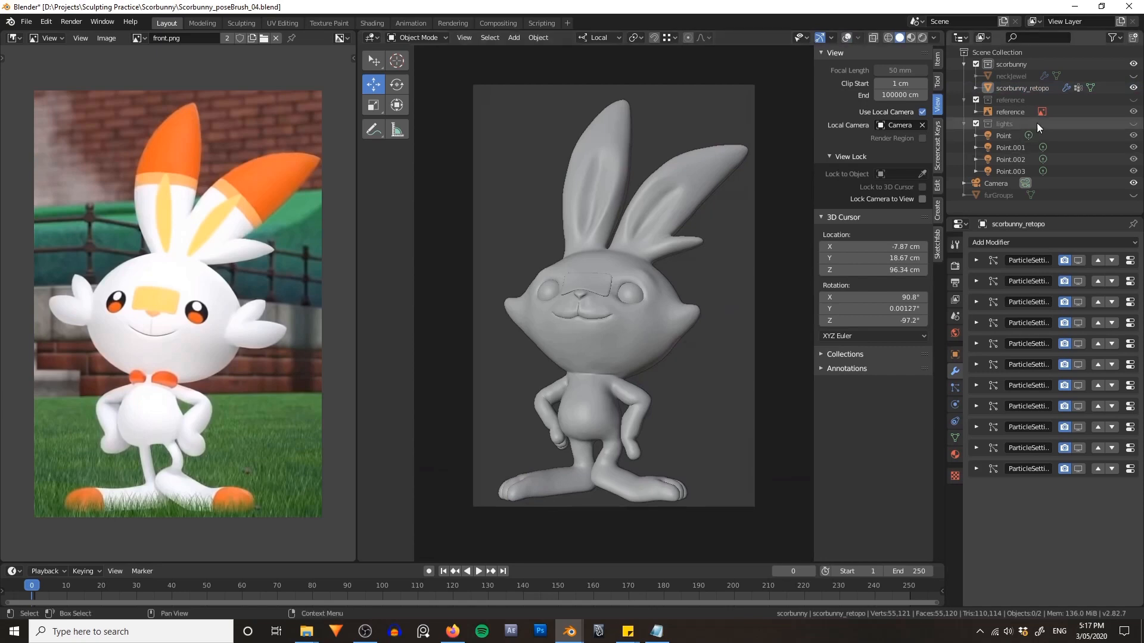
- Unhide the lights collection and enable viewport display for all of scorbunny_retopo's particle system modifiers
left_click(1132, 123)
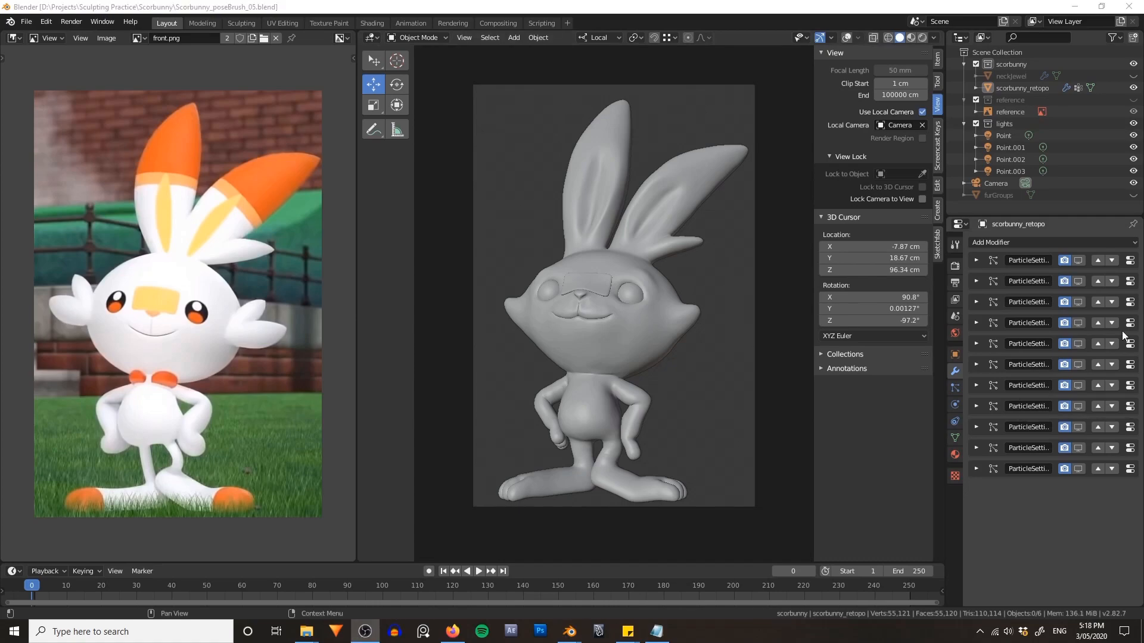
left_click_drag(1084, 262, 1081, 467)
left_click(1078, 447)
left_click(613, 344)
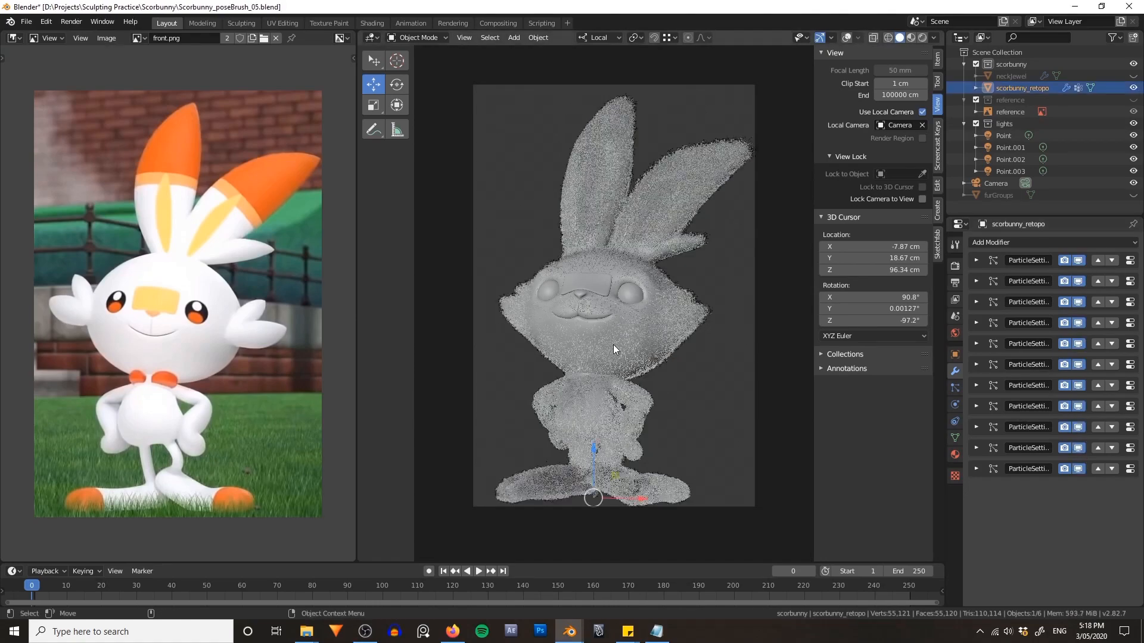
key("KP_Decimal")
- Set the children display amount of the face particle system to 50
left_click(954, 438)
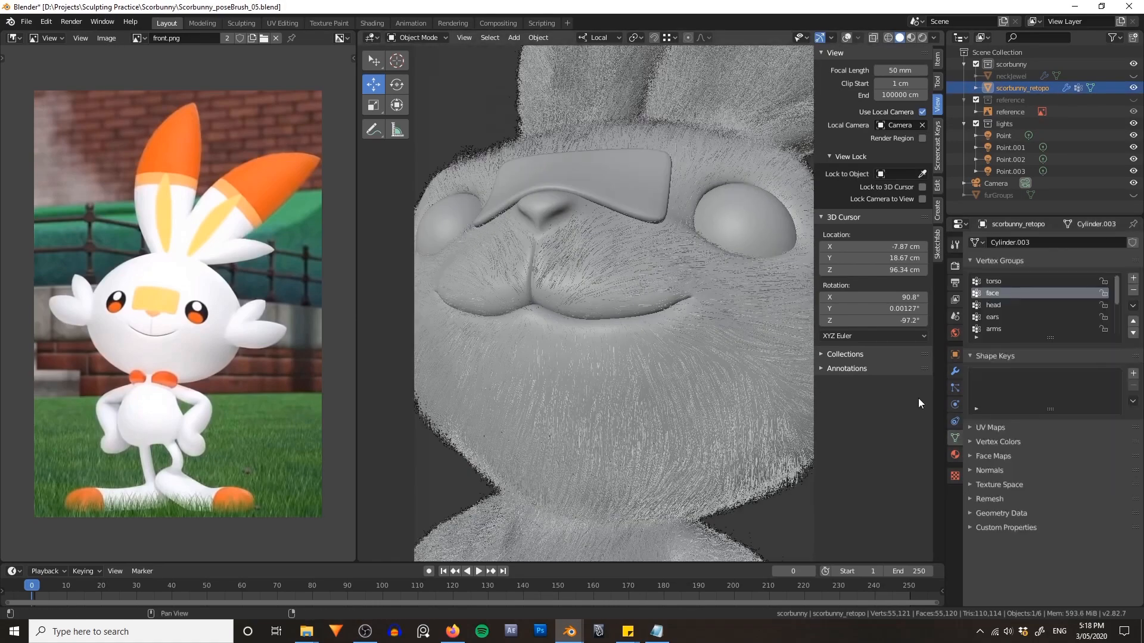
left_click(955, 388)
left_click(1003, 451)
left_click(1003, 452)
left_click(994, 437)
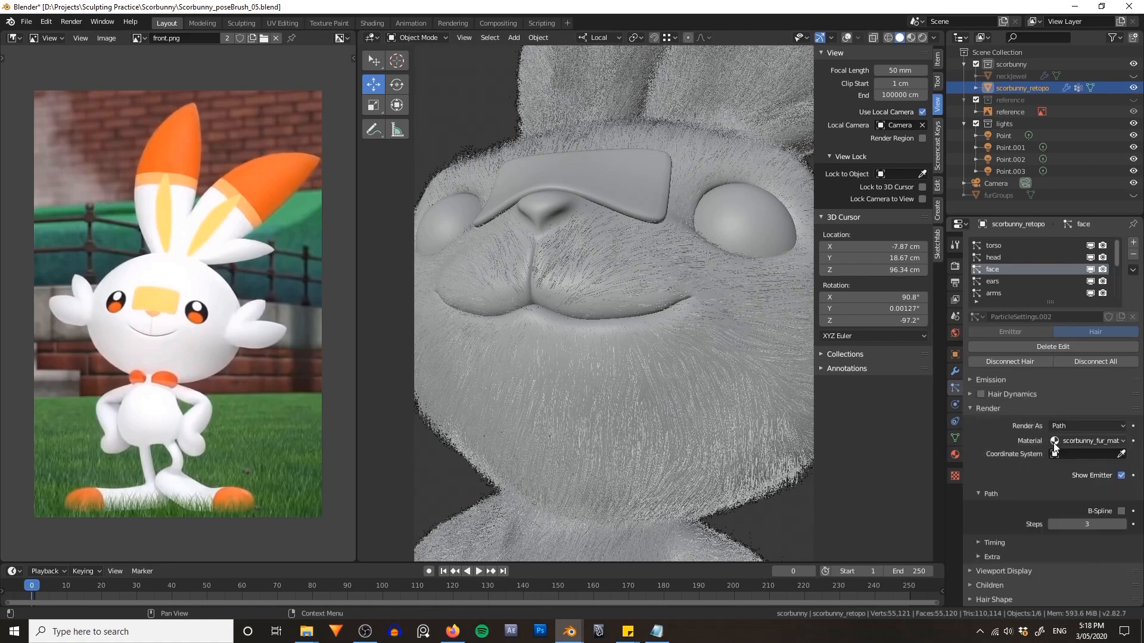
scroll(998, 432, "down", 1)
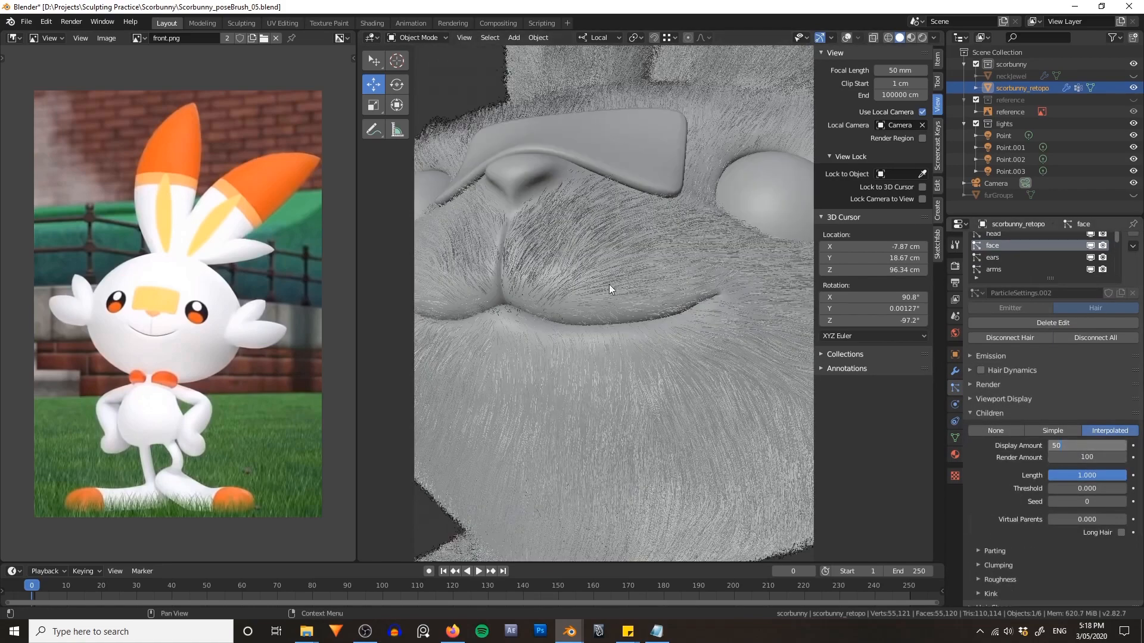
key("Return")
- Review the children amounts of the head, torso, face, ears, arms and fingers particle systems
scroll(609, 285, "down", 4)
left_click_drag(1050, 278, 1050, 338)
left_click(998, 235)
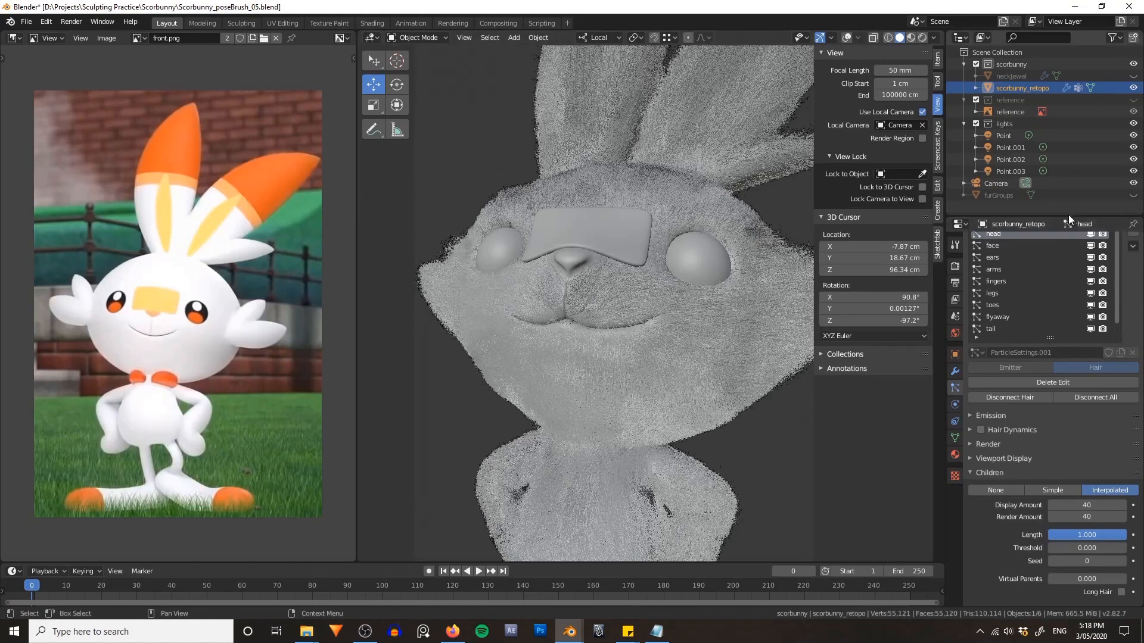
left_click_drag(1068, 217, 1069, 220)
left_click_drag(1141, 302, 1142, 282)
left_click(993, 249)
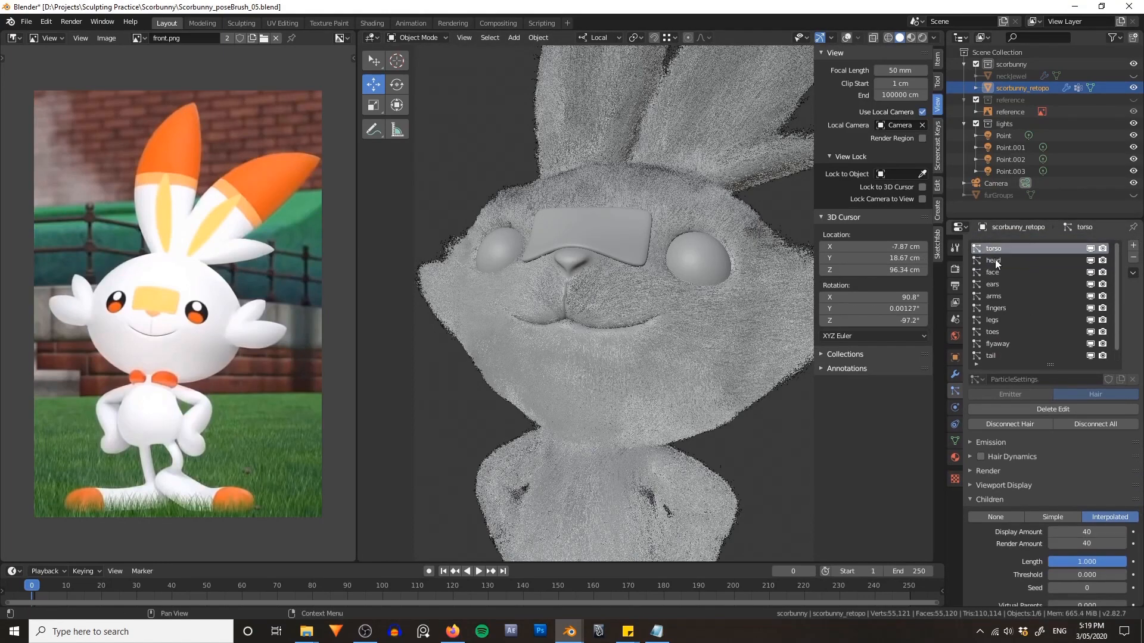
left_click(996, 260)
left_click(998, 274)
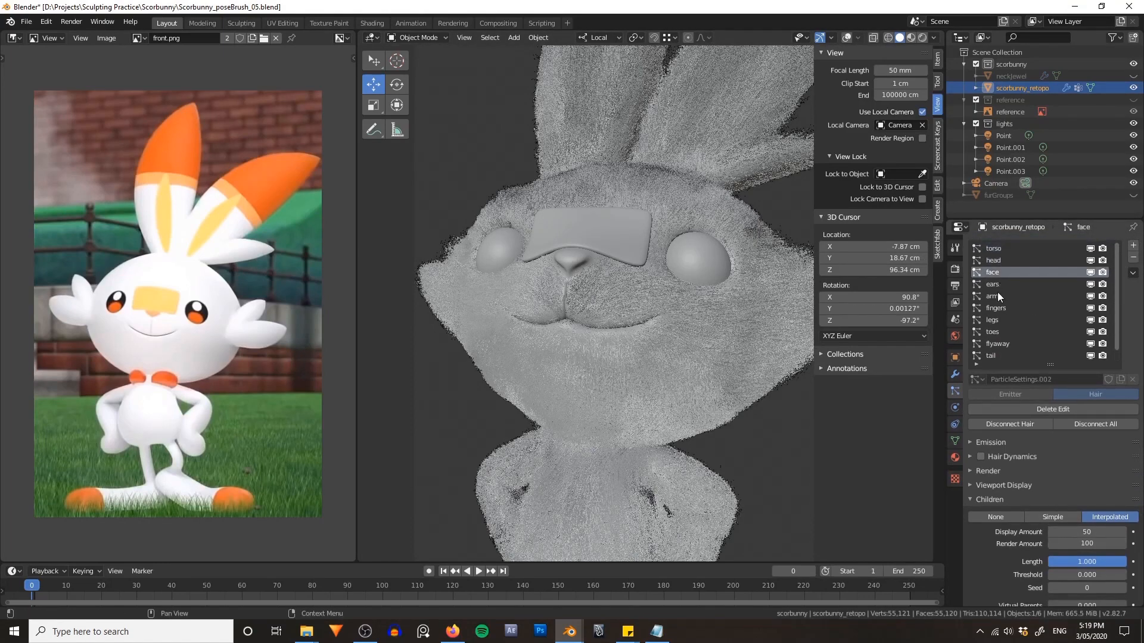
left_click(998, 284)
left_click(997, 293)
left_click(999, 307)
scroll(1032, 450, "down", 3)
- Preview the rendered fur in camera view with world strength 0 and only the Point.003 light visible
key("KP_0")
key("z")
left_click(744, 355)
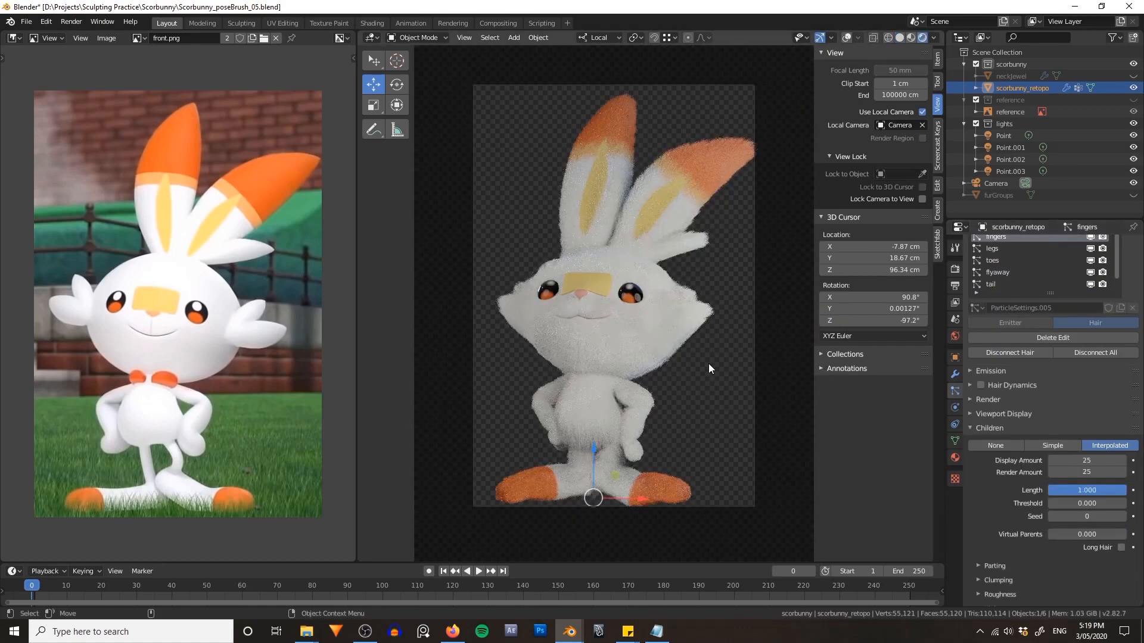
left_click(954, 336)
left_click_drag(1133, 136, 1134, 171)
left_click(1133, 171)
- Turn the reference image area into a second 3D viewport and reposition the Point.003 light there
key("shift+F3")
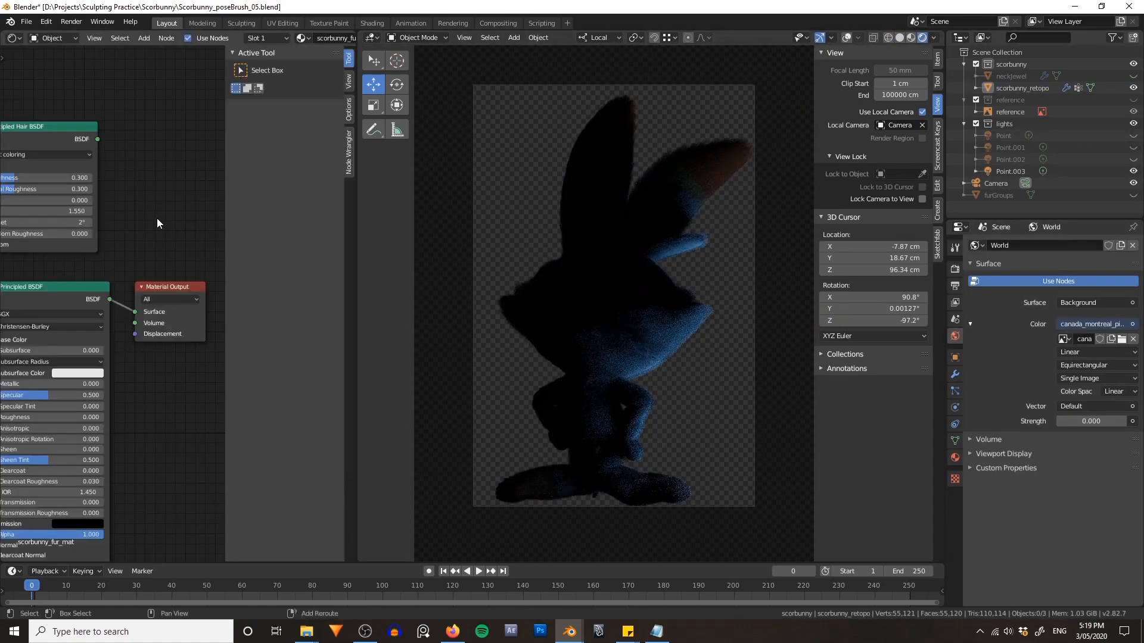
key("shift+F5")
middle_click_drag(168, 343, 256, 381, "shift")
left_click(231, 310)
left_click_drag(270, 322, 304, 299)
- Isolate the Point.002 light, move it beside the character and set its power to 56.4 W
left_click(1133, 171)
left_click(1133, 160)
left_click(266, 285)
left_click(954, 407)
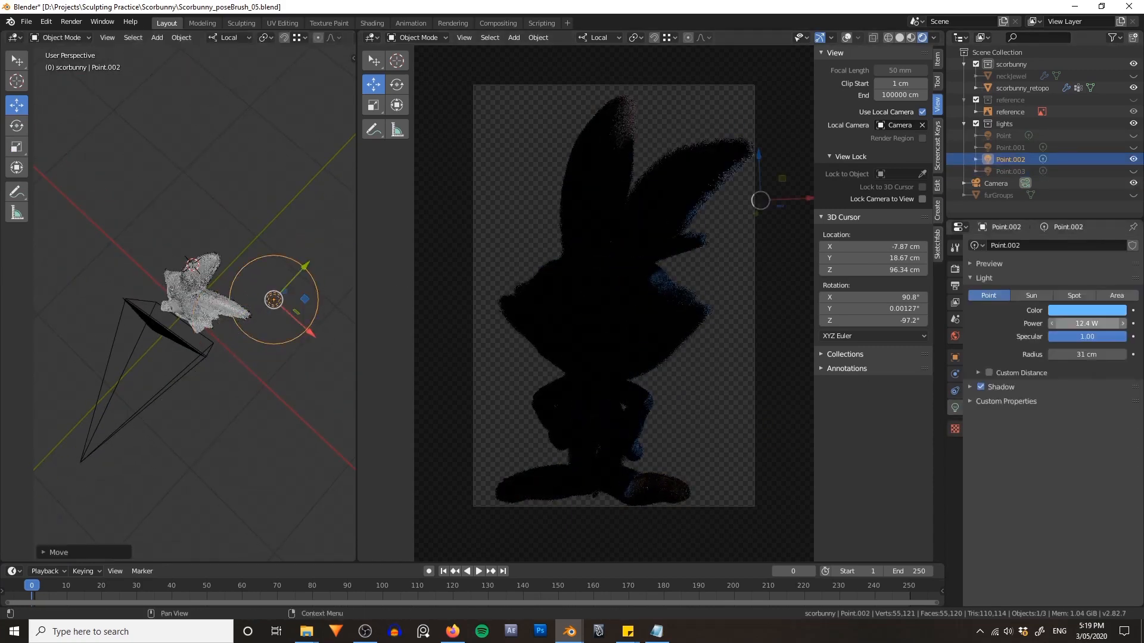
left_click_drag(1077, 323, 1108, 324)
- Isolate the Point.001 light, increase its power and move it slightly closer to the character
left_click(1133, 159)
left_click(1133, 148)
middle_click_drag(119, 309, 217, 309, "shift")
left_click(191, 306)
left_click_drag(1070, 322, 1102, 323)
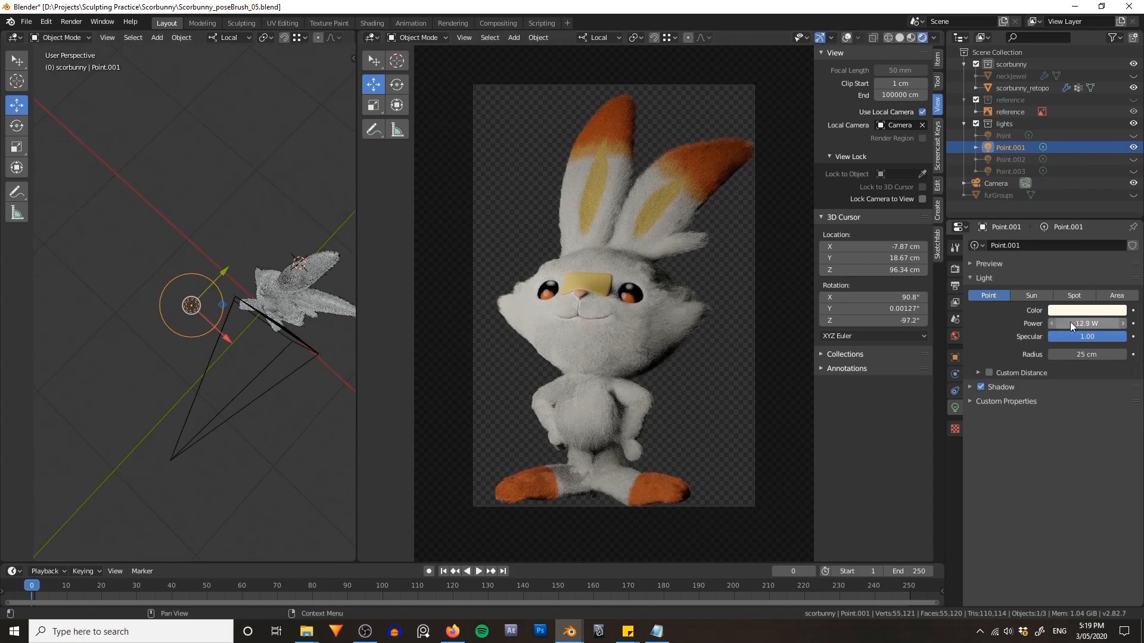
left_click_drag(223, 305, 231, 311)
- Show the Point light and reposition it in front of the character
left_click(1133, 147)
left_click(1133, 136)
left_click(297, 383)
left_click_drag(326, 382, 302, 398)
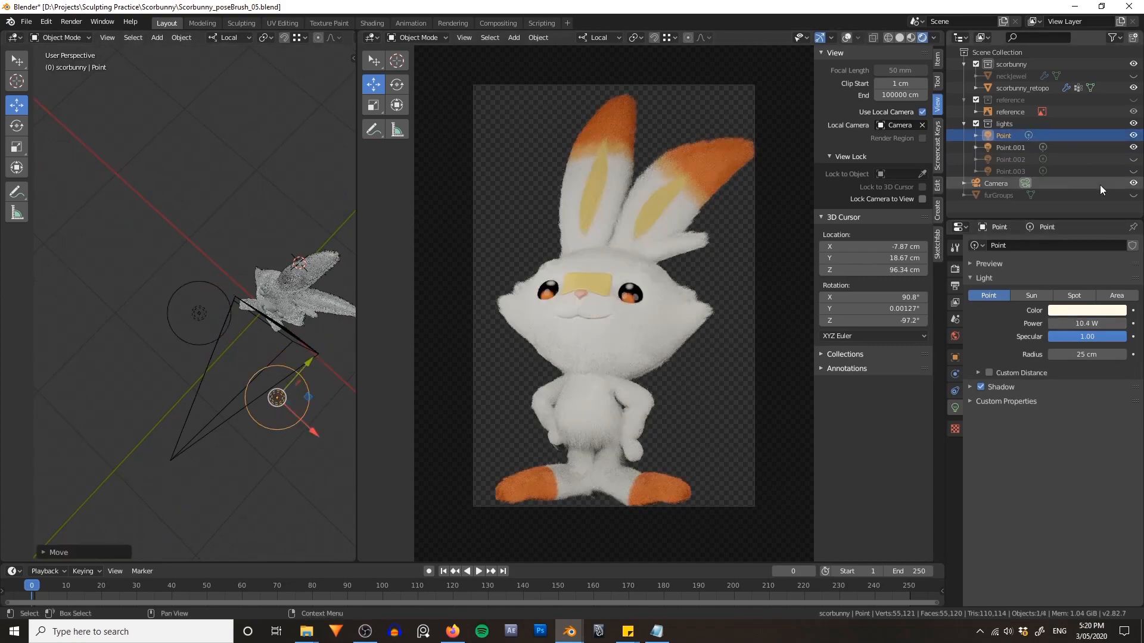
- Show the Point.001, Point.002 and Point.003 lights again so every light illuminates the character
left_click(1133, 136)
left_click(1132, 148)
left_click(1010, 147)
left_click(1133, 159)
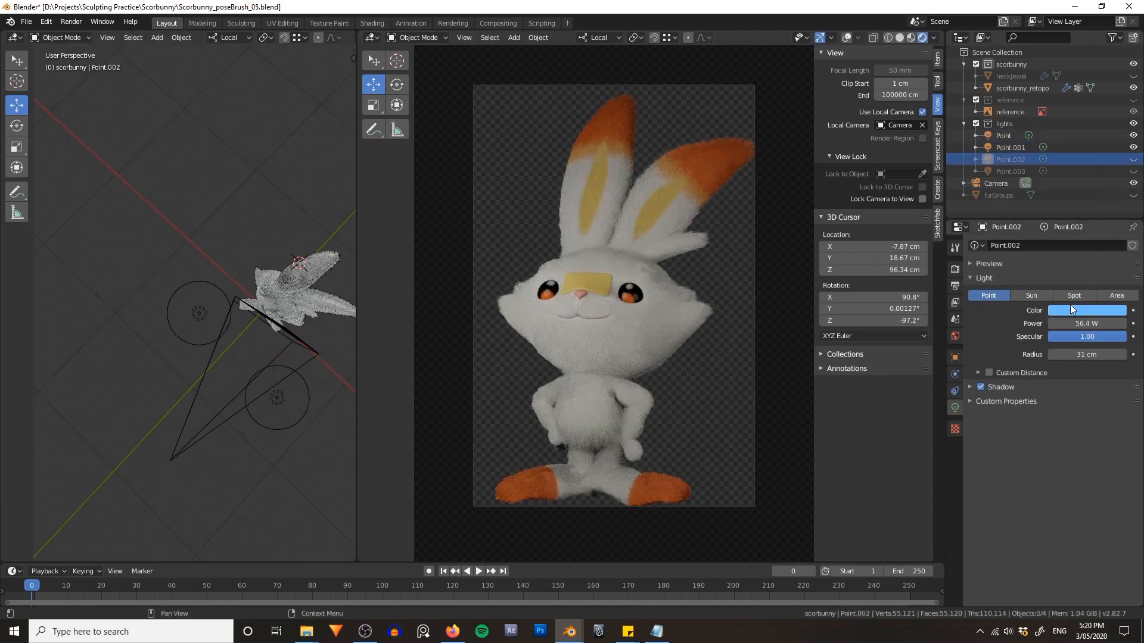
left_click(1010, 159)
left_click(1132, 171)
left_click(1010, 171)
- Set the world background strength to 0.250 and turn the second 3D viewport back into an Image Editor with the front.png reference
left_click(955, 336)
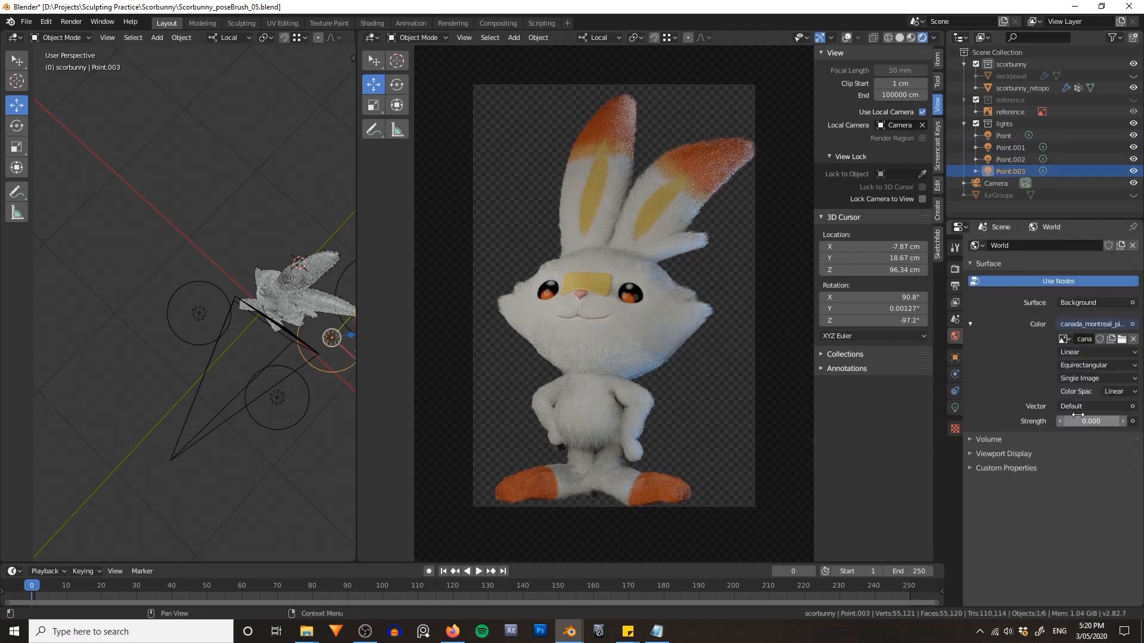
left_click_drag(1091, 422, 1097, 421)
key("KP_0")
left_click(15, 37)
left_click(45, 97)
left_click(683, 259)
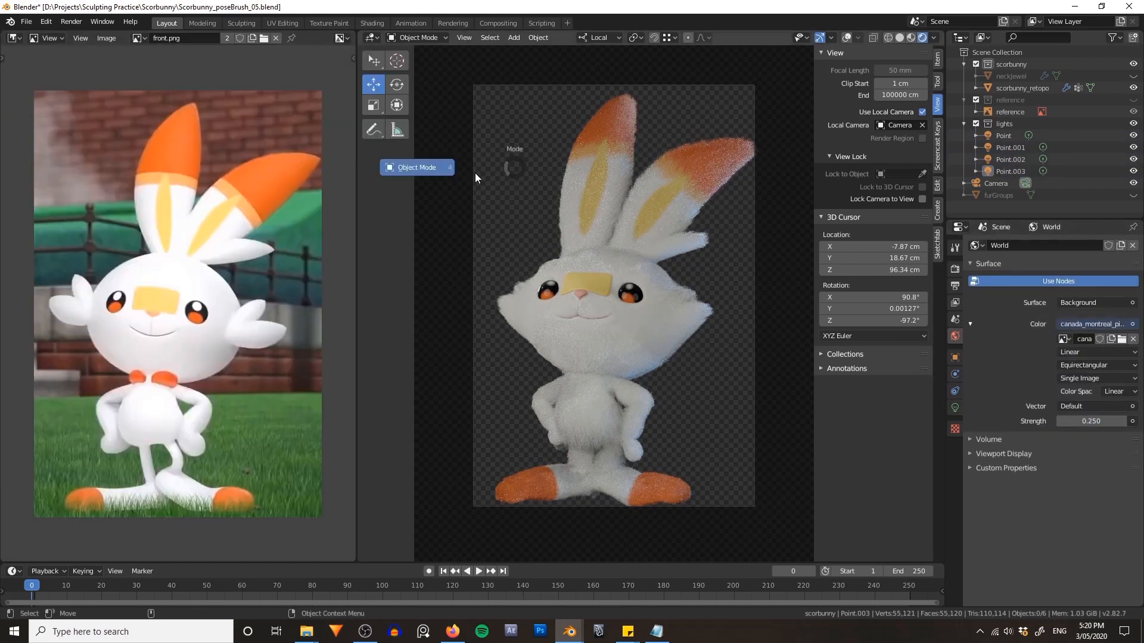
- Save the file and render the image, widening the reference image area beside the render
key("ctrl+s")
key("F12")
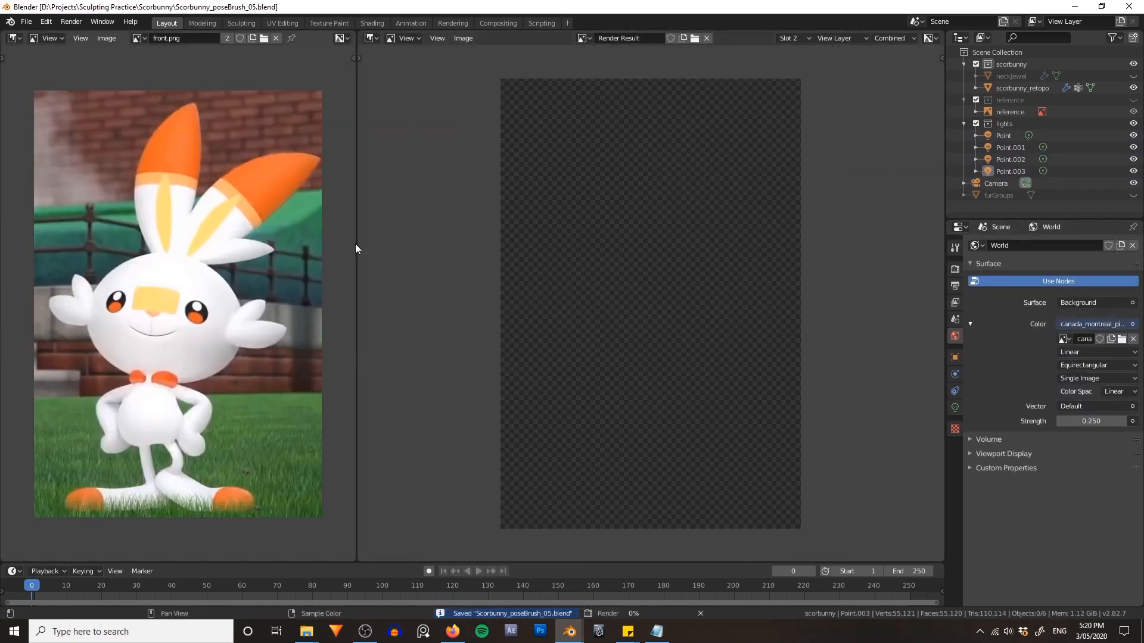
left_click_drag(356, 248, 422, 251)
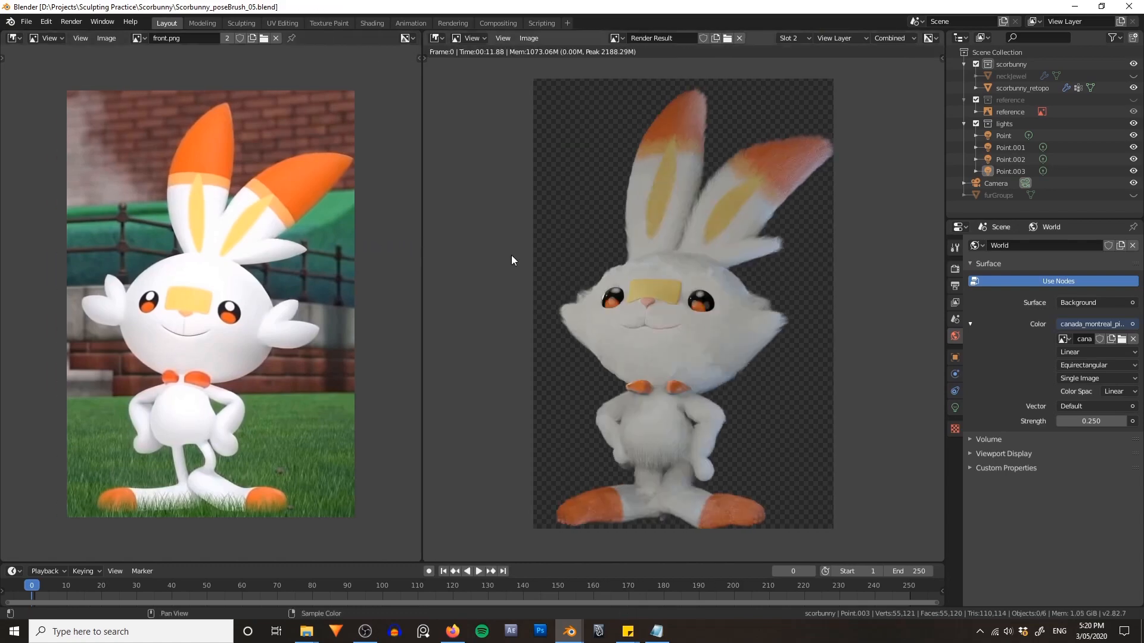
key("Escape")
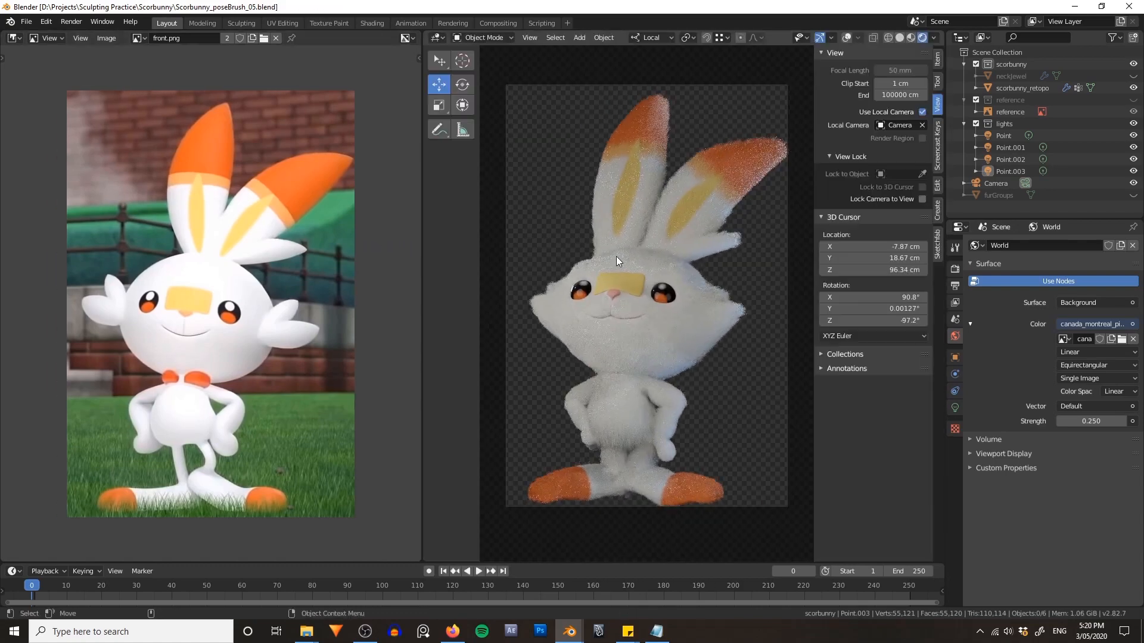
- Lock the camera to the view and orbit it slightly to adjust the framing of the character
left_click(922, 199)
middle_click_drag(631, 292, 620, 276)
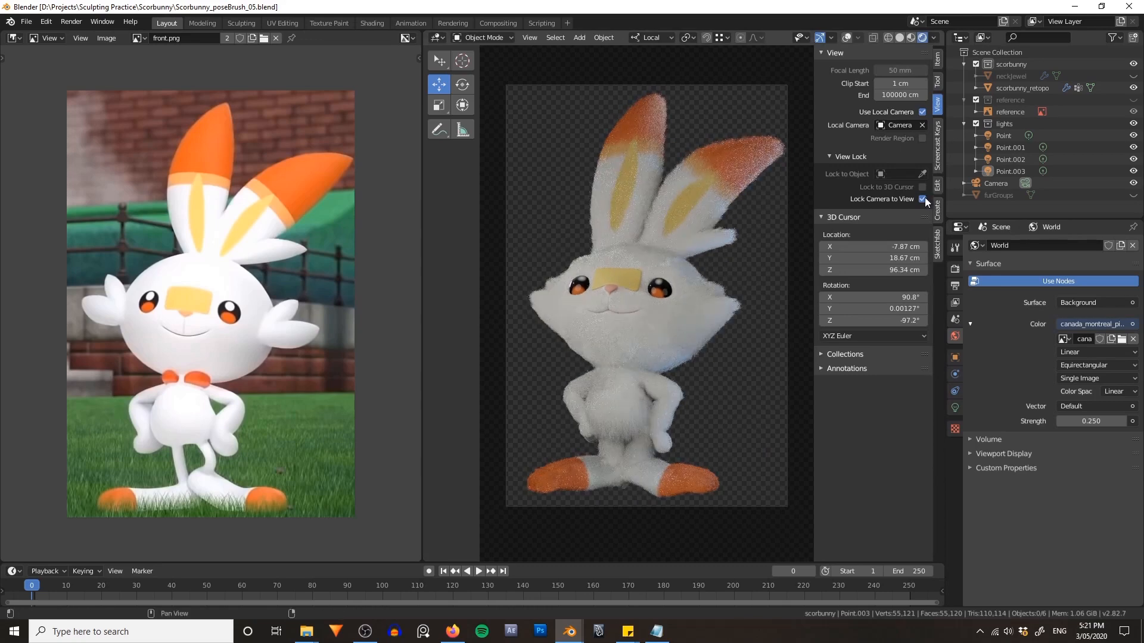
- Select scorbunny_retopo and set the children length of its torso fur particle system to 0.5
left_click(699, 326)
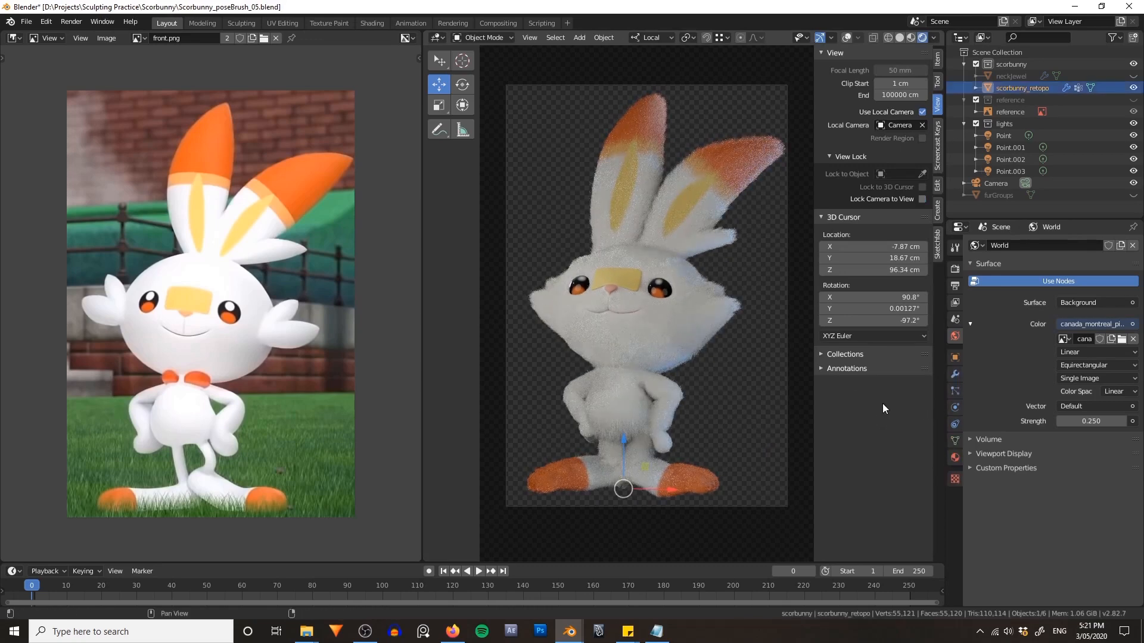
left_click(955, 391)
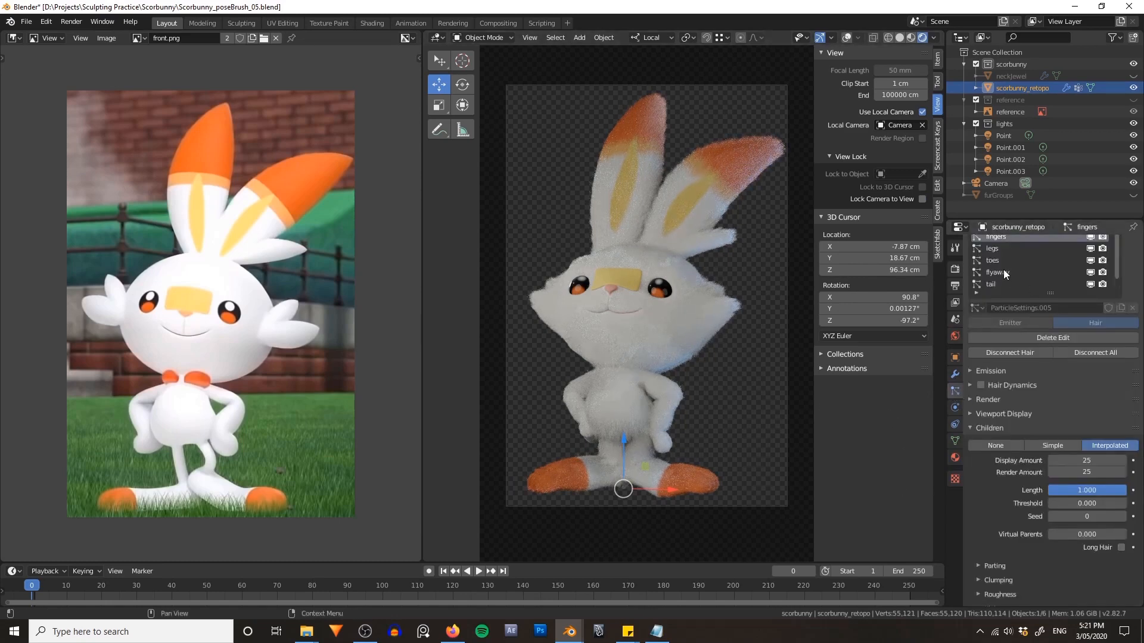
scroll(1141, 304, "up", 3)
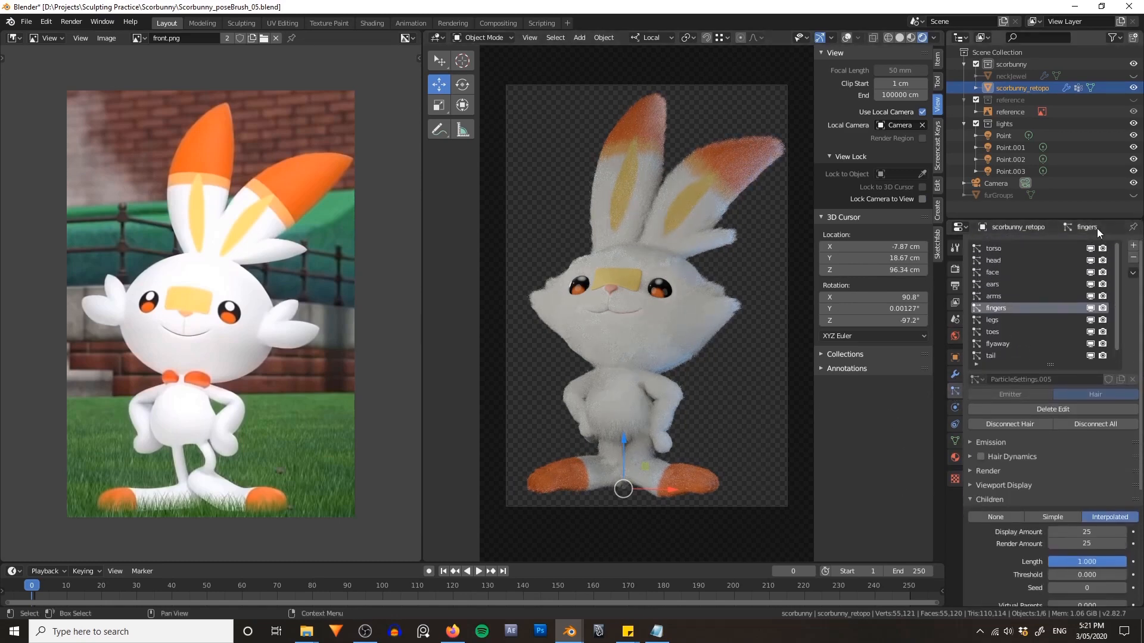
left_click(1011, 247)
scroll(1066, 443, "down", 4)
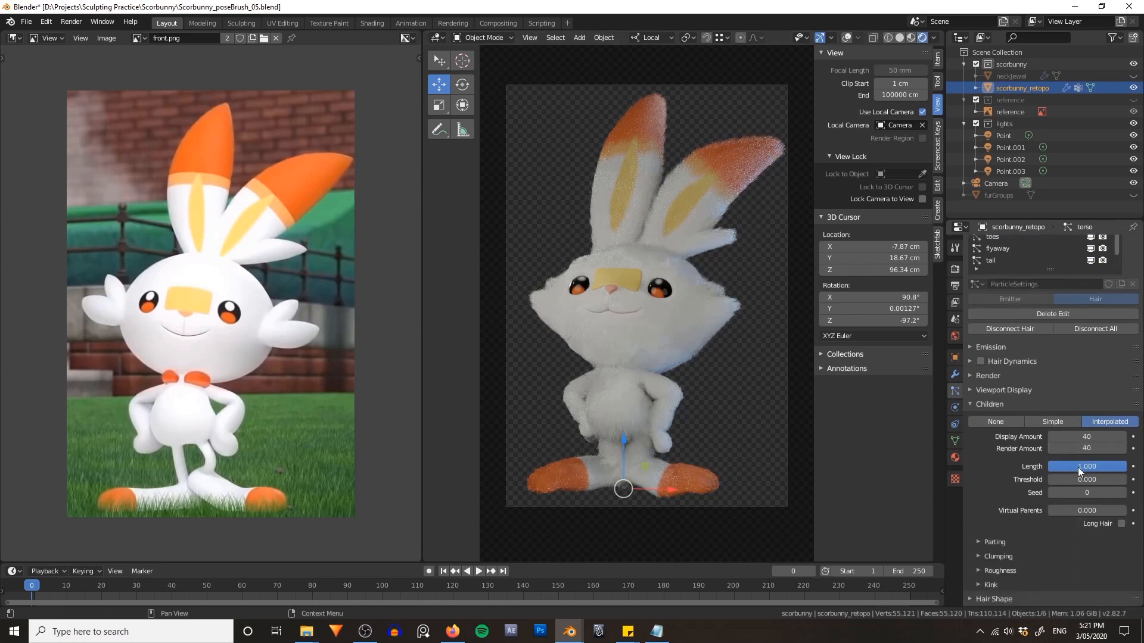
key("Return")
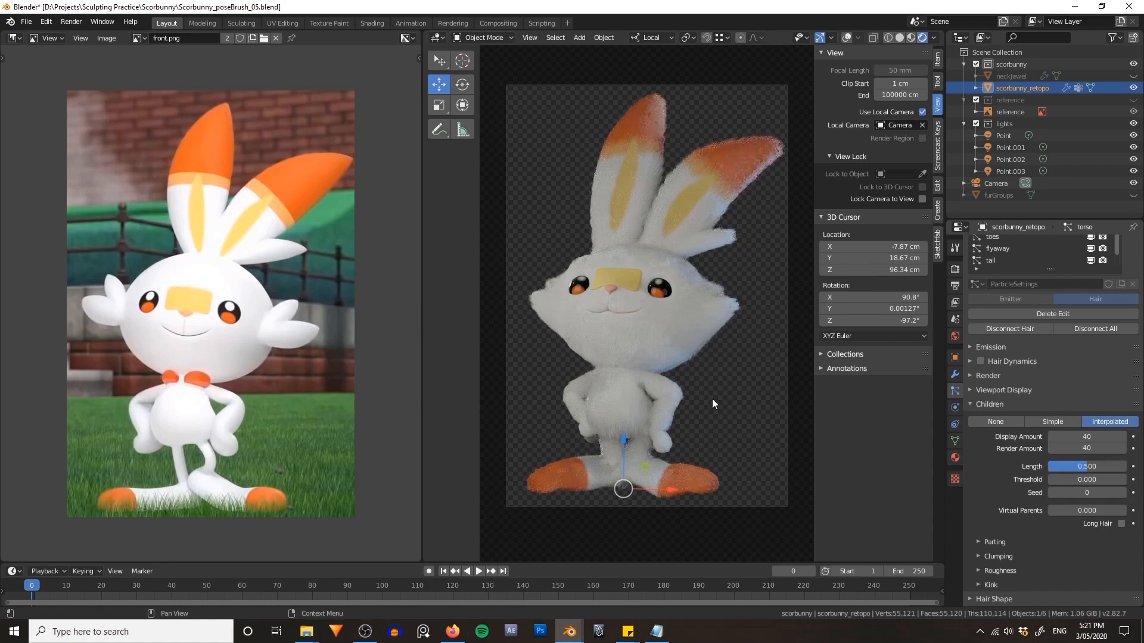
- Set the children length of the head and face fur particle systems to 0.5
left_click(712, 398)
scroll(1024, 298, "up", 4)
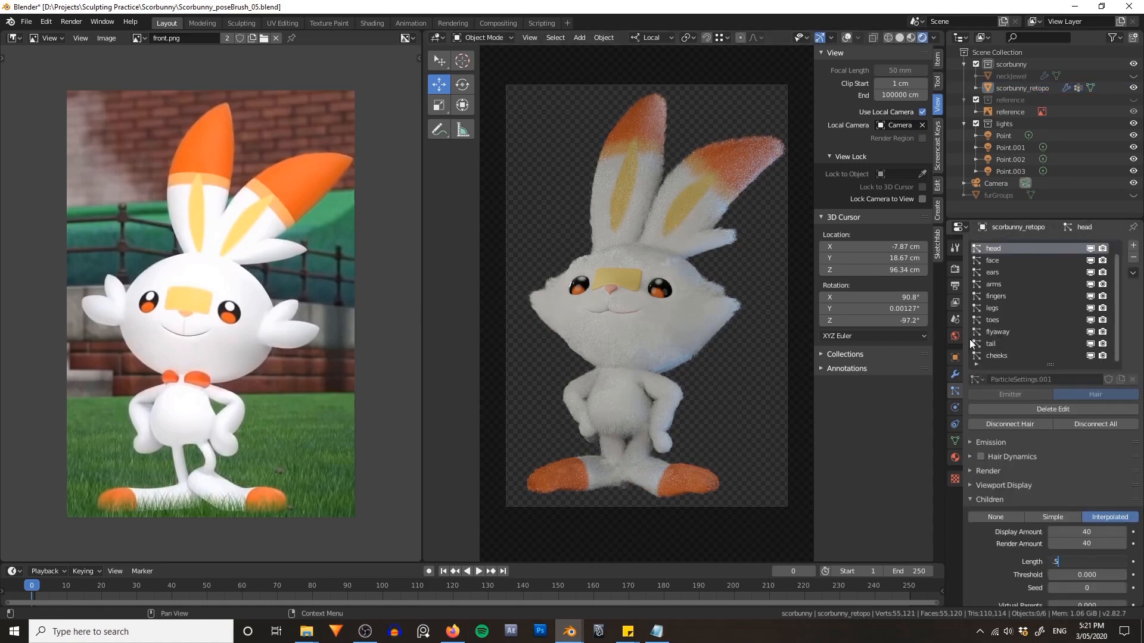
scroll(991, 298, "down", 1)
left_click(991, 261)
double_click(1090, 561)
key("BackSpace")
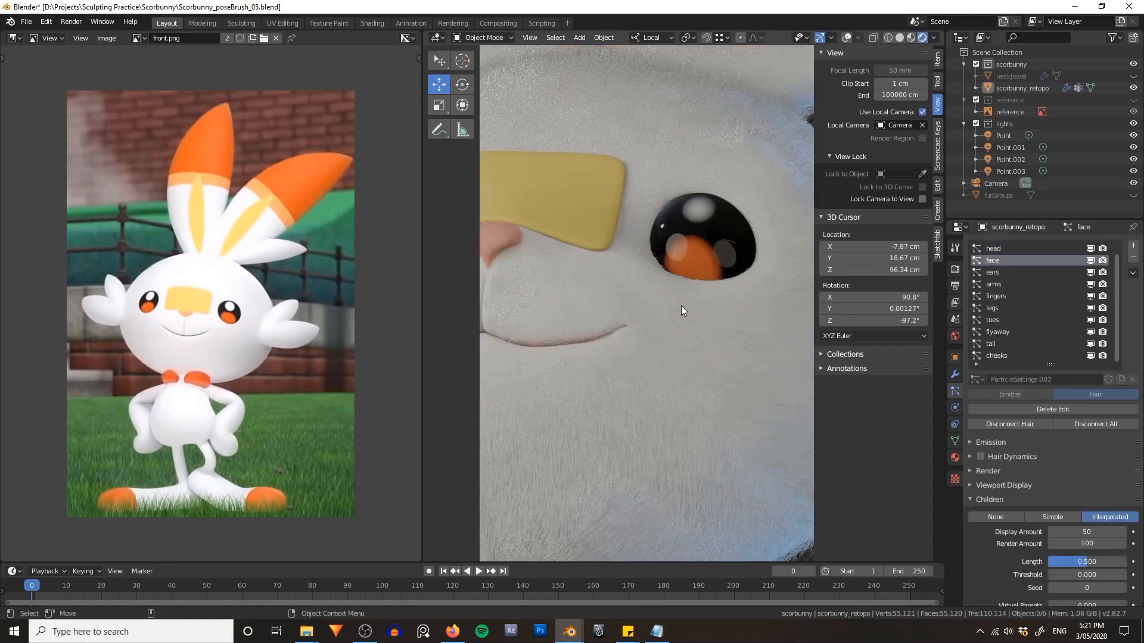
type(".5")
key("Return")
- Check the ears fur settings and set the arms fur's children length to 0.25
left_click(991, 272)
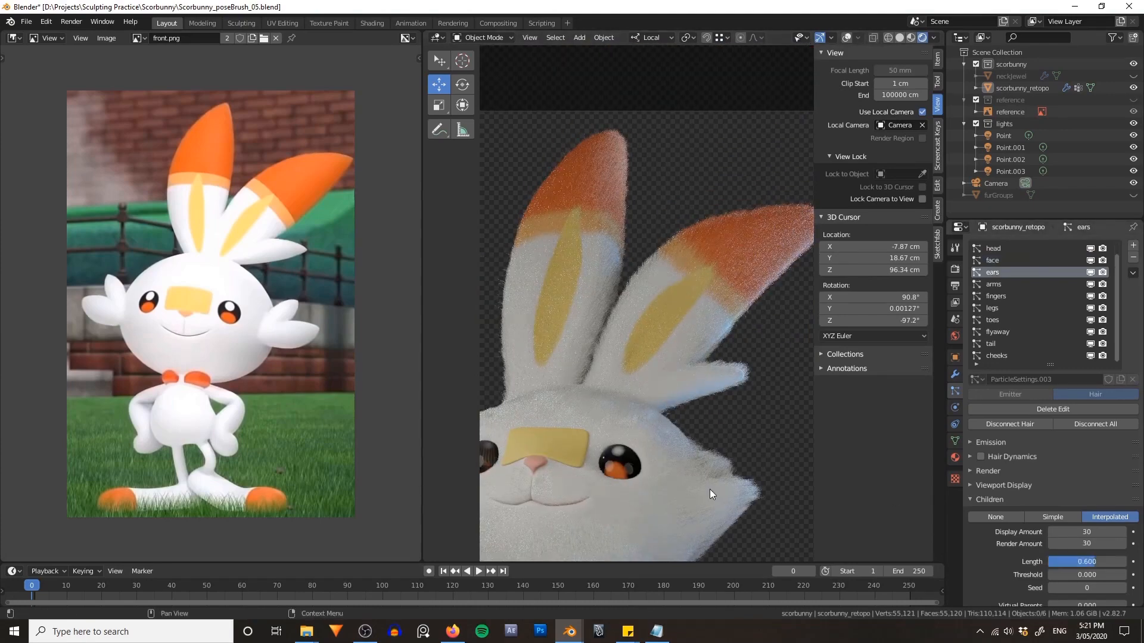
left_click(991, 284)
double_click(1085, 562)
type(".2")
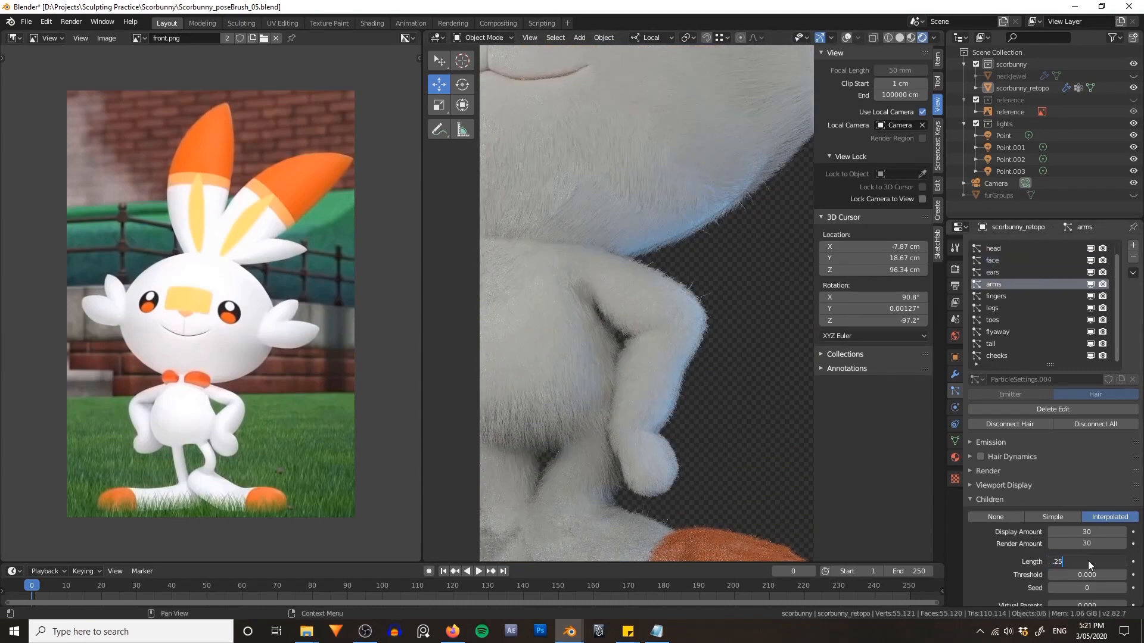
key("Return")
- Try a children length of 0.5 on the fingers fur and settle on 0.25
left_click(995, 296)
double_click(1085, 563)
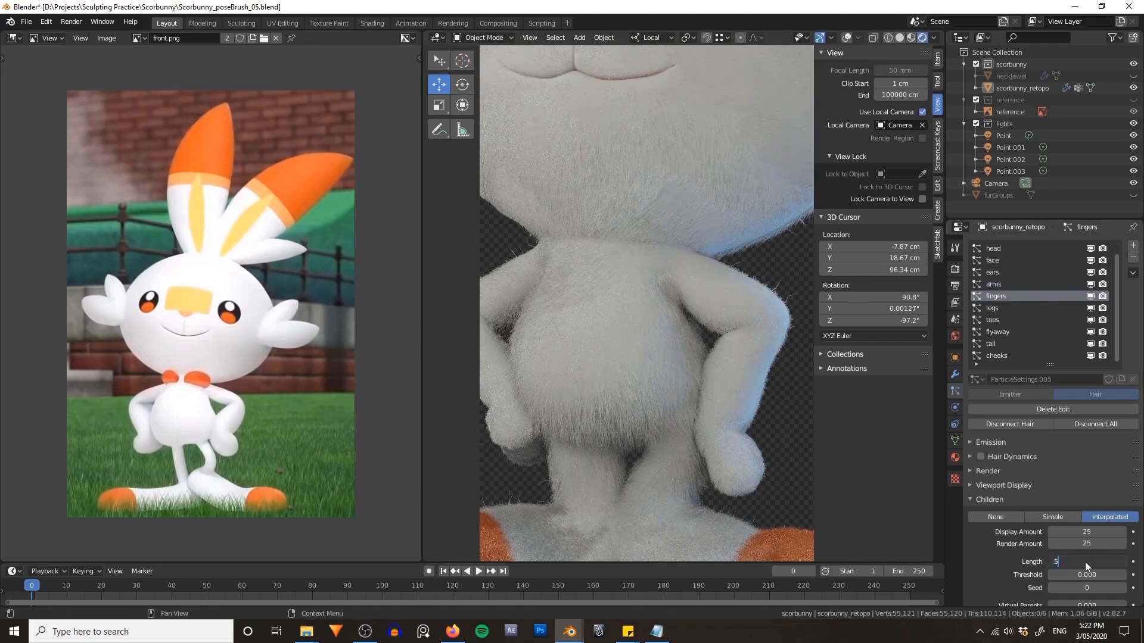
type(".5")
key("Return")
double_click(1085, 562)
type(".25")
key("Return")
- Check the legs fur settings and set the torso fur's children length to 0.25
left_click(992, 308)
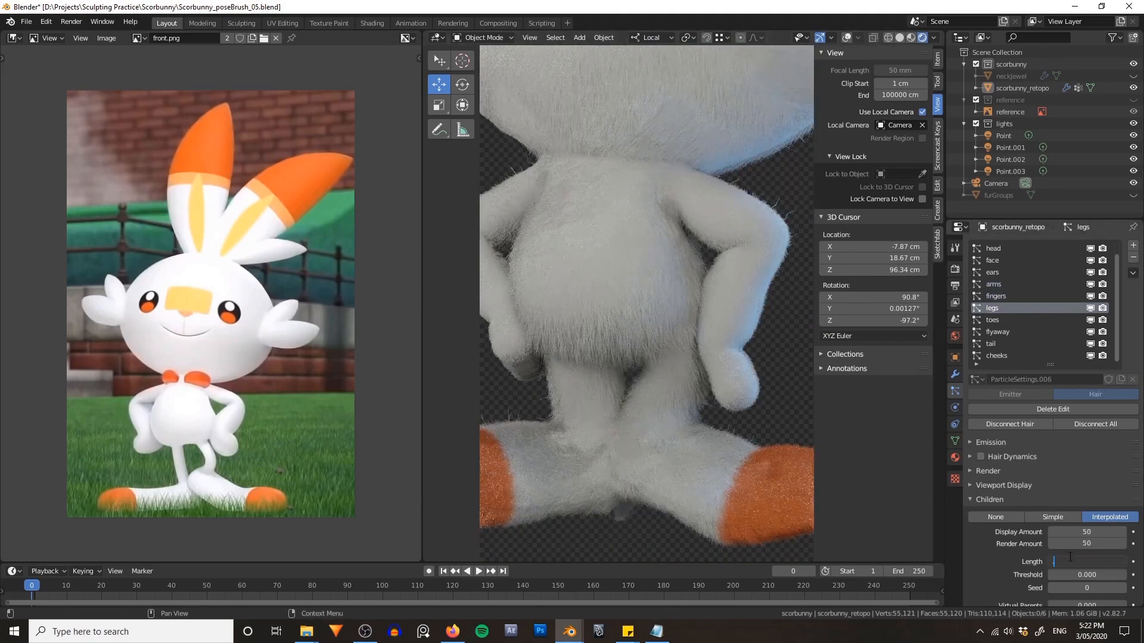
scroll(1008, 324, "up", 1)
left_click(993, 248)
double_click(1086, 562)
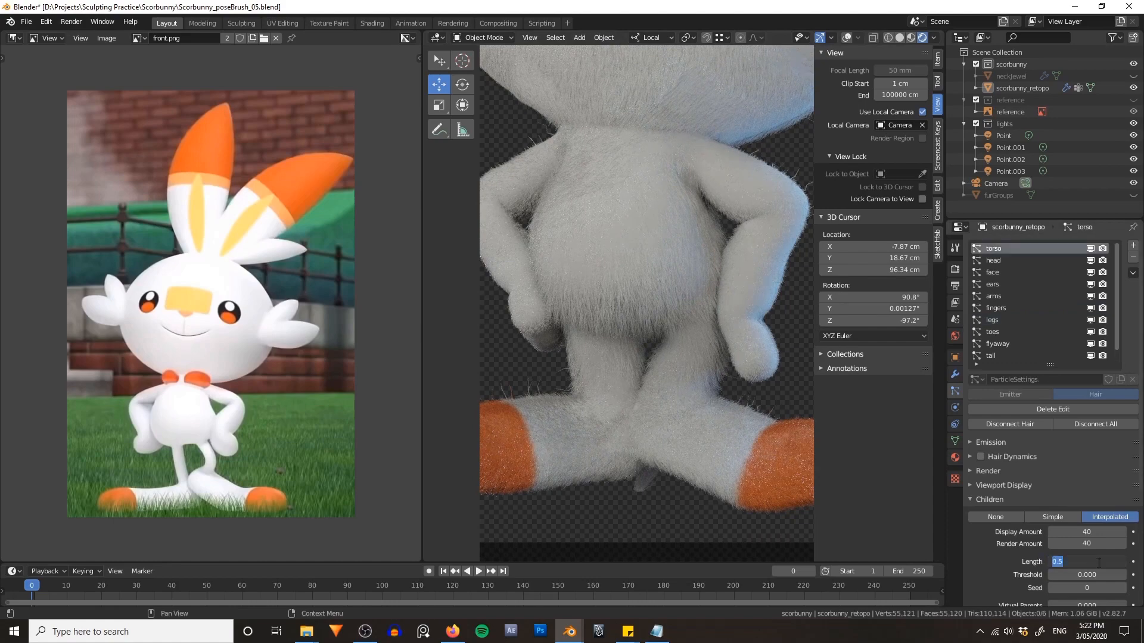
type(".25")
key("Return")
- Try a children length of 0.5 on the flyaway fur and settle on 0.7
scroll(1064, 308, "down", 1)
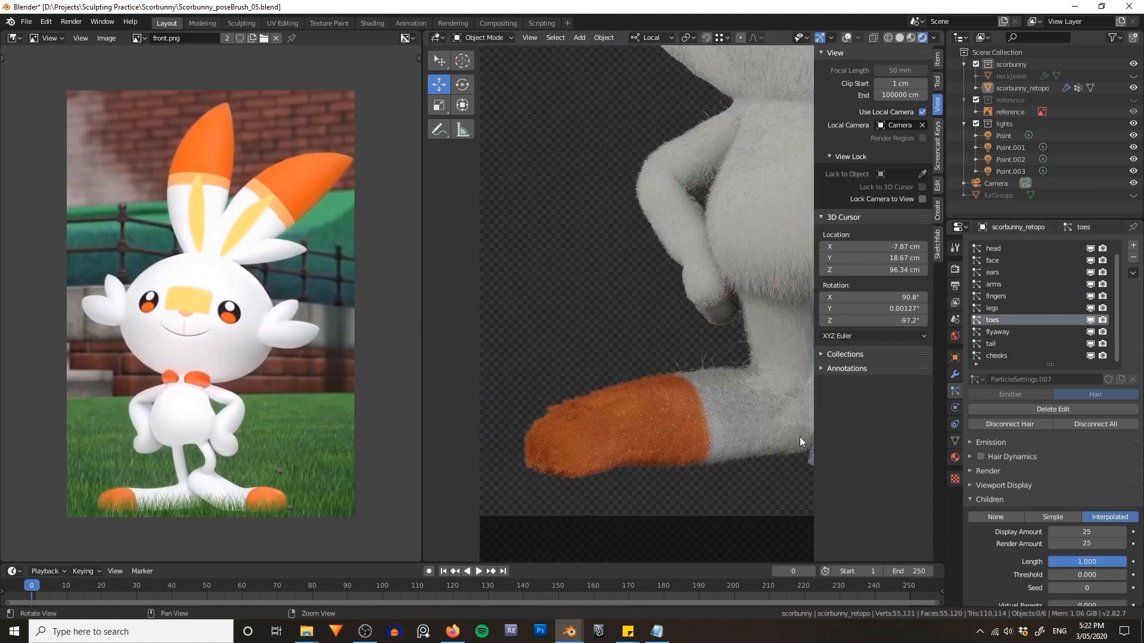
left_click(997, 332)
double_click(1096, 563)
type(".5")
key("Return")
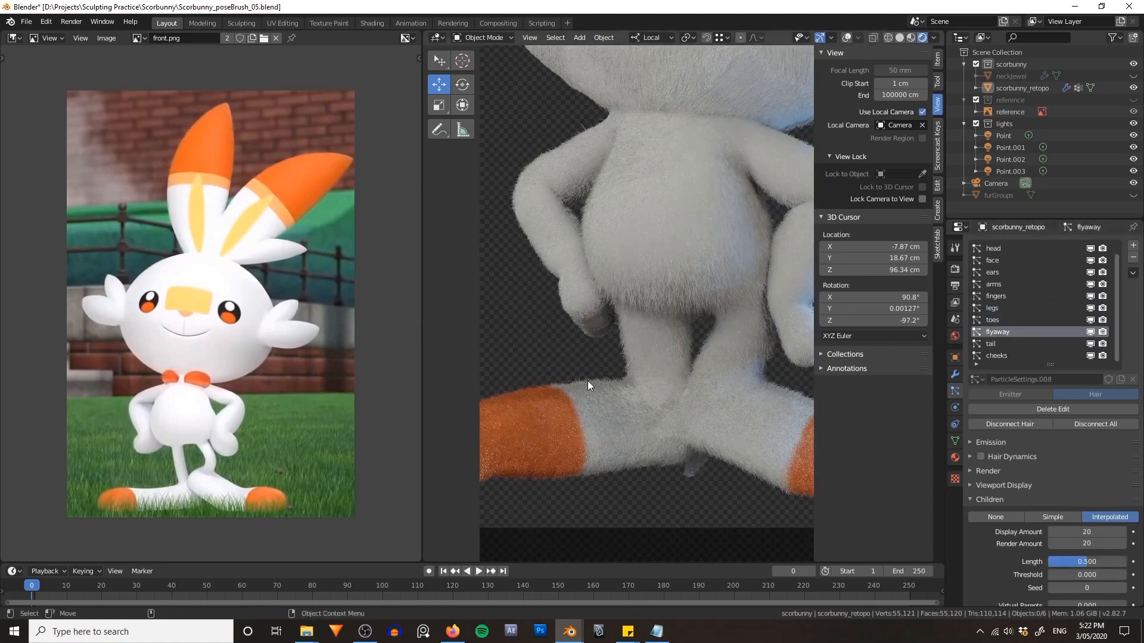
key("ctrl+z")
double_click(1094, 562)
type(".7")
key("Return")
- Set the children length of the cheeks fur particle system to 0.5
scroll(702, 321, "down", 3)
left_click(1000, 355)
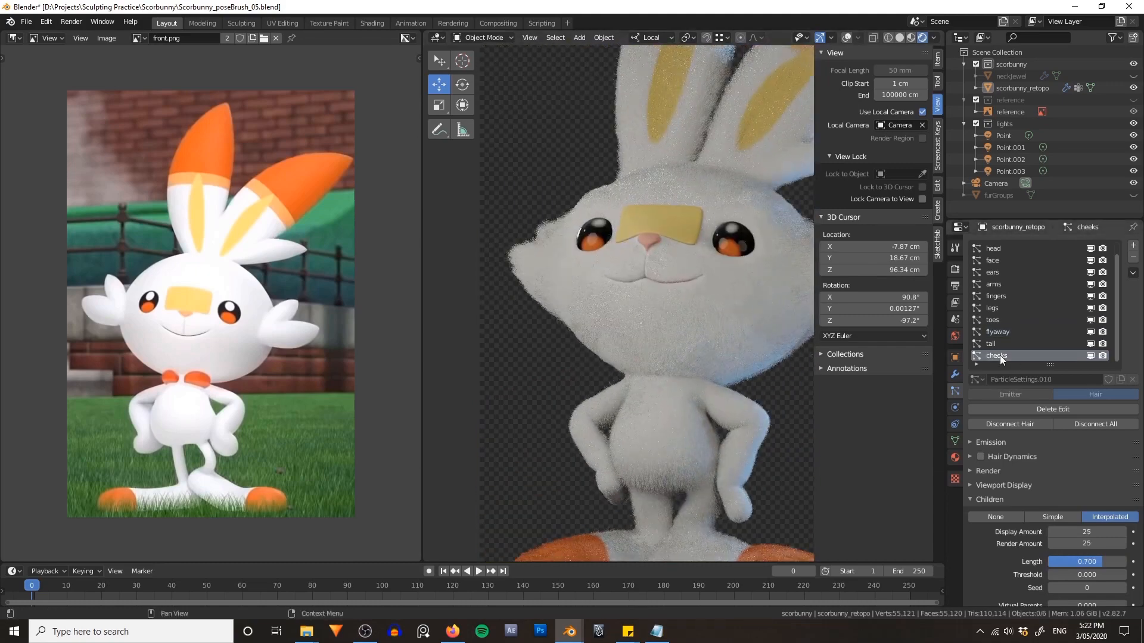
key("Return")
middle_click_drag(769, 318, 711, 360, "shift")
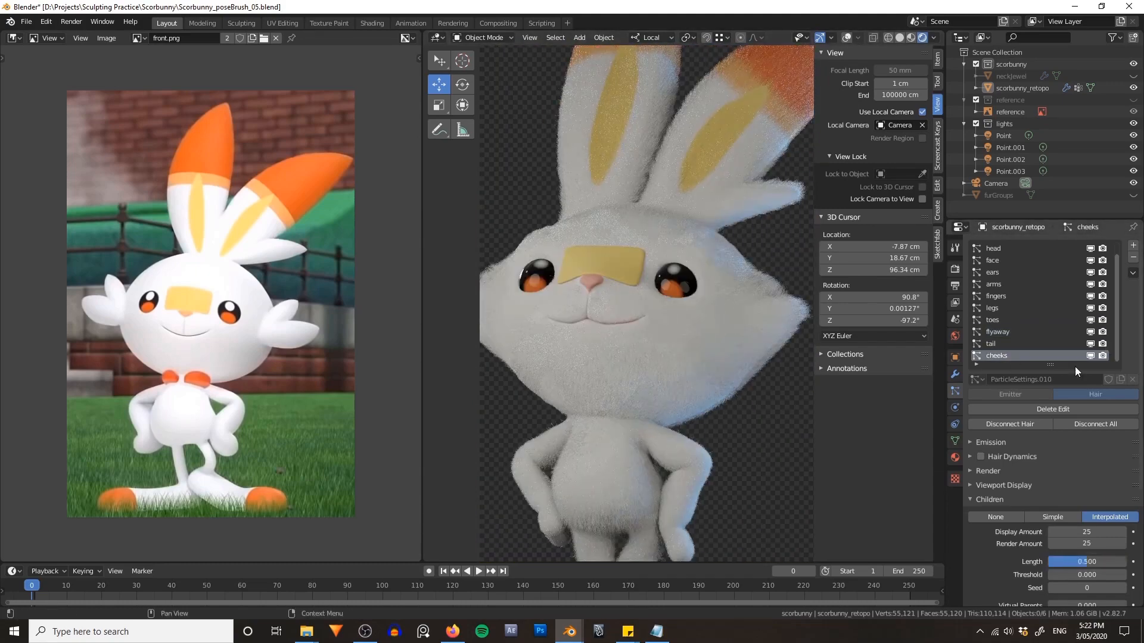
scroll(644, 318, "down", 3)
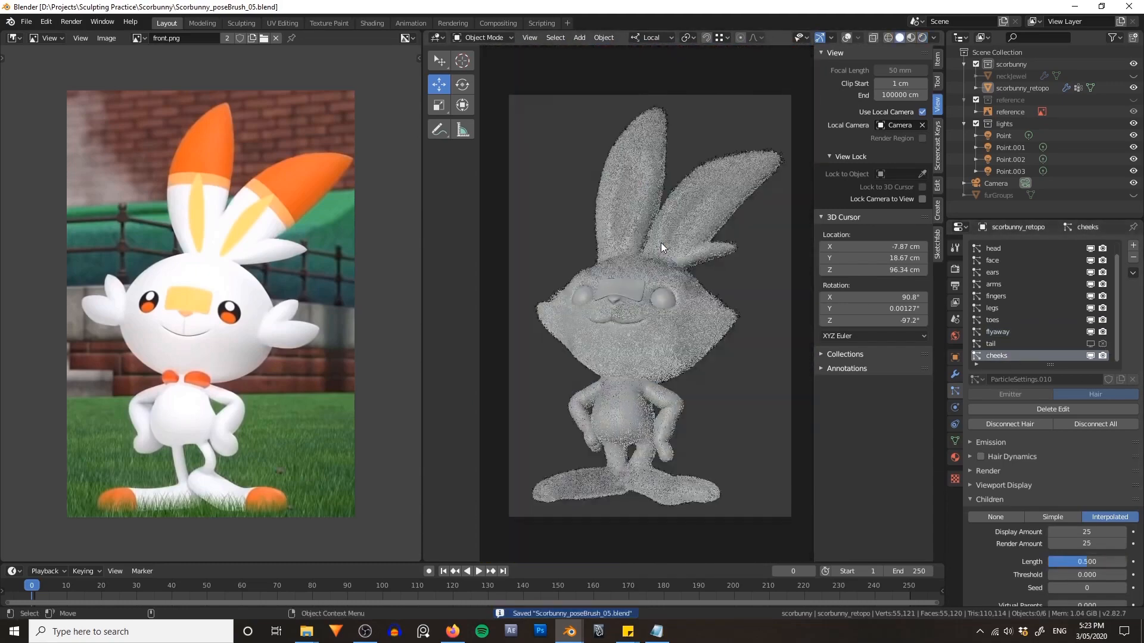
- Show the hidden neckJewel object and frame it in the viewport
left_click(1132, 76)
left_click(1011, 76)
key("KP_Decimal")
middle_click_drag(660, 343, 606, 380)
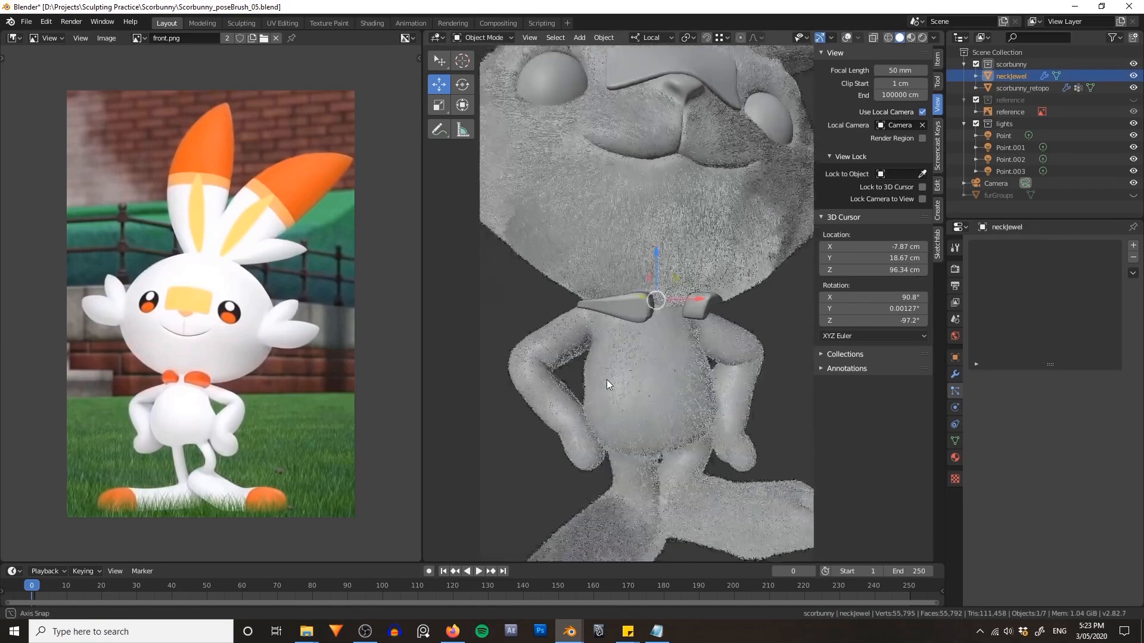
- Select scorbunny_retopo and turn off viewport display for all its fur particle systems
left_click(607, 380)
left_click_drag(1090, 262, 1091, 331)
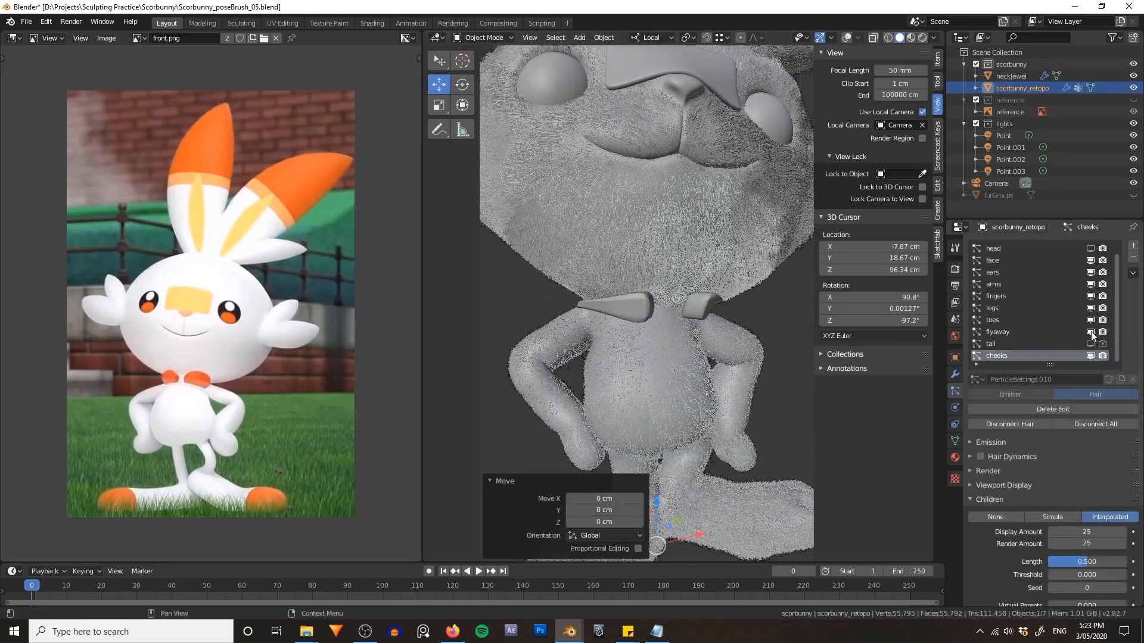
left_click_drag(1090, 261, 1091, 354)
scroll(1090, 334, "up", 1)
left_click(1091, 248)
scroll(1091, 256, "down", 1)
scroll(1091, 256, "up", 1)
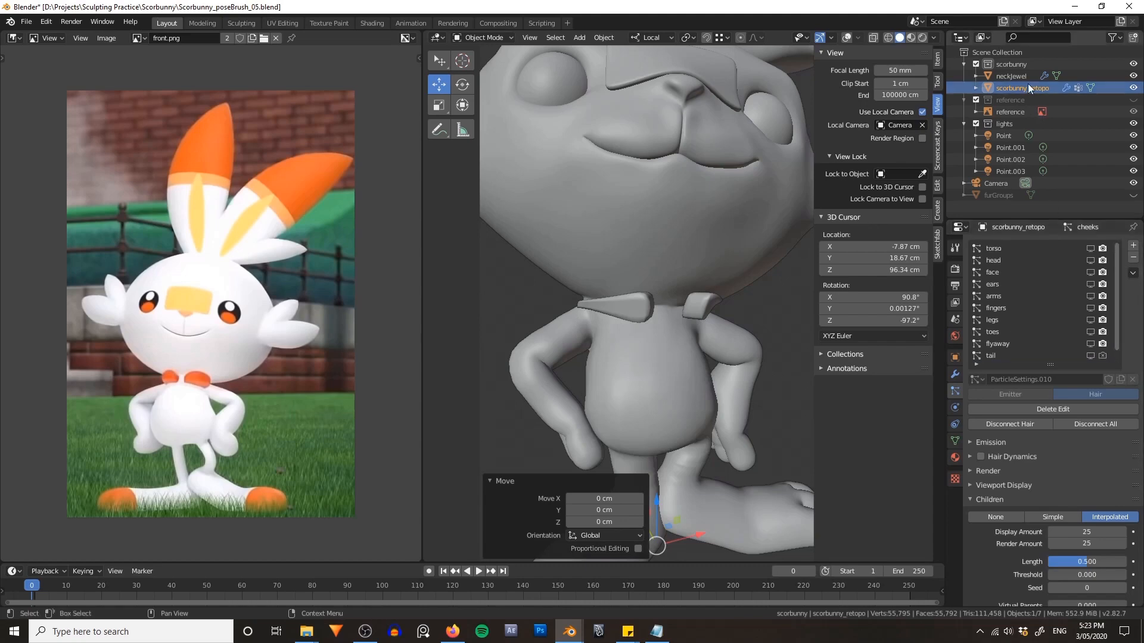
- Select neckJewel, then move and rotate it to fit around the posed character's neck
left_click(1016, 76)
middle_click_drag(801, 343, 685, 334)
left_click(955, 374)
scroll(715, 346, "up", 2)
left_click(1050, 263)
left_click_drag(609, 298, 574, 300)
key("e")
left_click_drag(659, 270, 625, 259)
key("w")
middle_click_drag(745, 261, 685, 268)
key("e")
left_click_drag(669, 312, 667, 320)
left_click_drag(698, 329, 685, 355)
- Scale the neckJewel mesh in Edit Mode, including a scale along its local Z axis
key("Tab")
key("s")
middle_click_drag(673, 385, 635, 342)
left_click(749, 364)
key("s")
key("z")
key("z")
left_click(755, 350)
key("Tab")
- Refine the neckJewel's position and rotation so it sits against the neck
key("w")
left_click(667, 352)
left_click(703, 311)
key("e")
left_click_drag(697, 283, 698, 288)
key("w")
left_click_drag(658, 306, 654, 308)
middle_click_drag(602, 340, 681, 316)
- Adjust neckJewel's rotation and position from the camera view and rescale its mesh in Edit Mode
key("KP_0")
scroll(681, 315, "up", 5)
key("e")
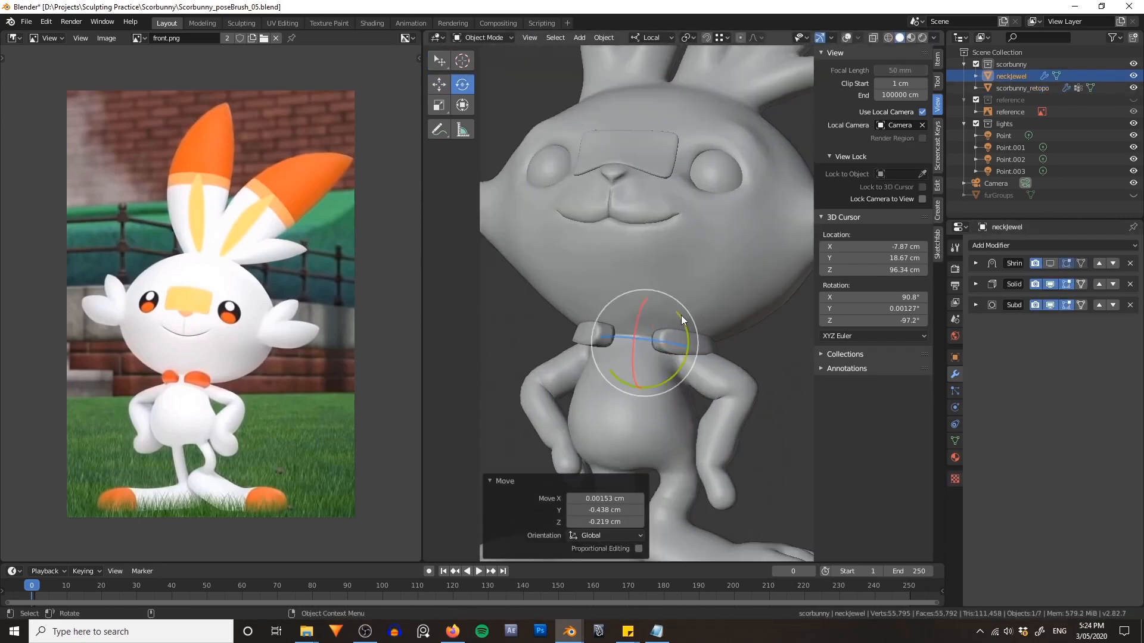
left_click_drag(681, 316, 679, 313)
key("w")
left_click_drag(647, 344, 631, 350)
key("Tab")
key("s")
left_click(743, 314)
key("Tab")
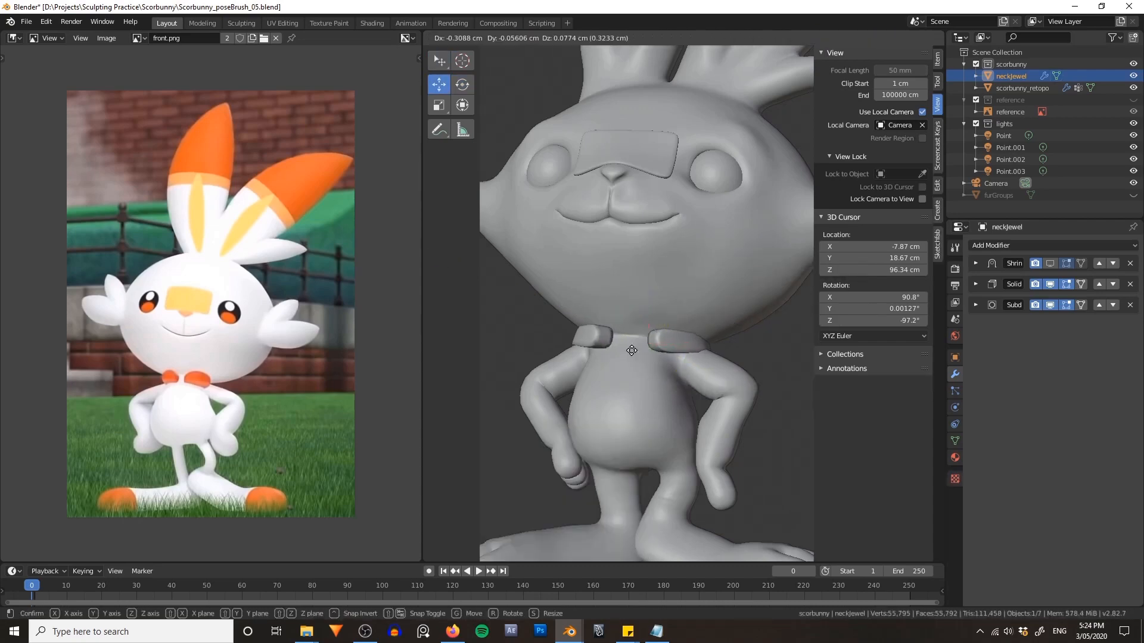
- Switch scorbunny_retopo to Sculpt Mode and lasso-mask the area above the neck jewel
left_click(637, 381)
key("ctrl+Tab")
mouse_move(722, 365)
middle_mouse_down("shift")
mouse_move(664, 352)
mouse_move(672, 340)
middle_mouse_up("shift")
left_click(439, 313)
mouse_move(672, 340)
left_mouse_down()
mouse_move(800, 256)
mouse_move(712, 307)
left_mouse_up()
middle_click_drag(712, 306, 706, 287, "shift")
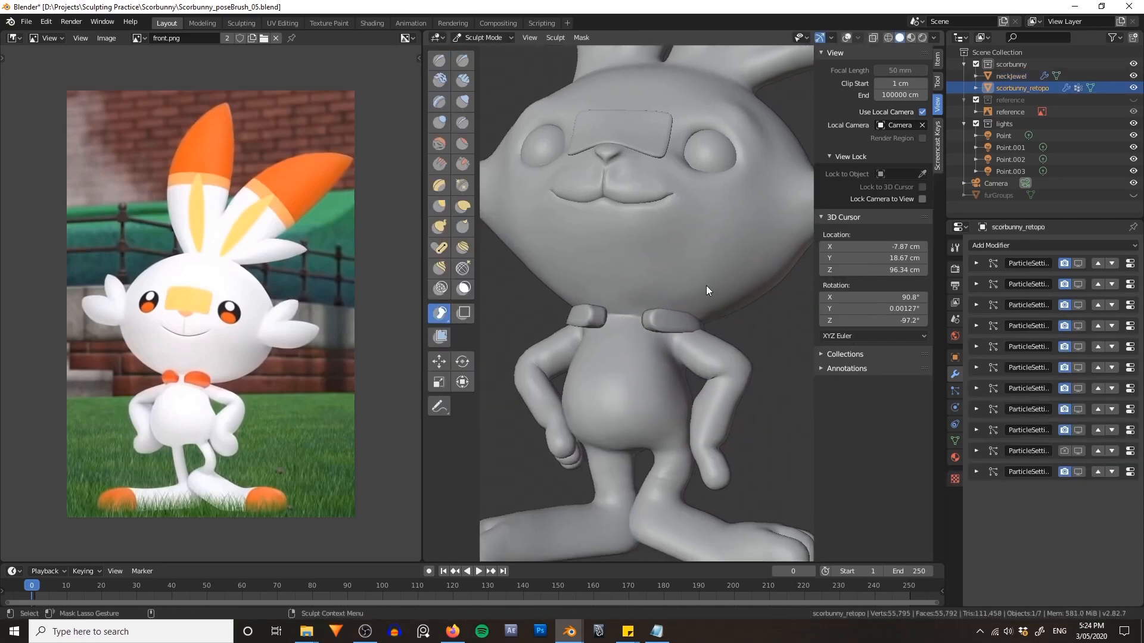
scroll(705, 286, "up", 2)
- Isolate the mesh with overlays on, extend the mask over the head and clean its edge near the neck and shoulder
key("shift+alt+z")
key("KP_Divide")
scroll(630, 332, "up", 9)
middle_click_drag(631, 333, 684, 351)
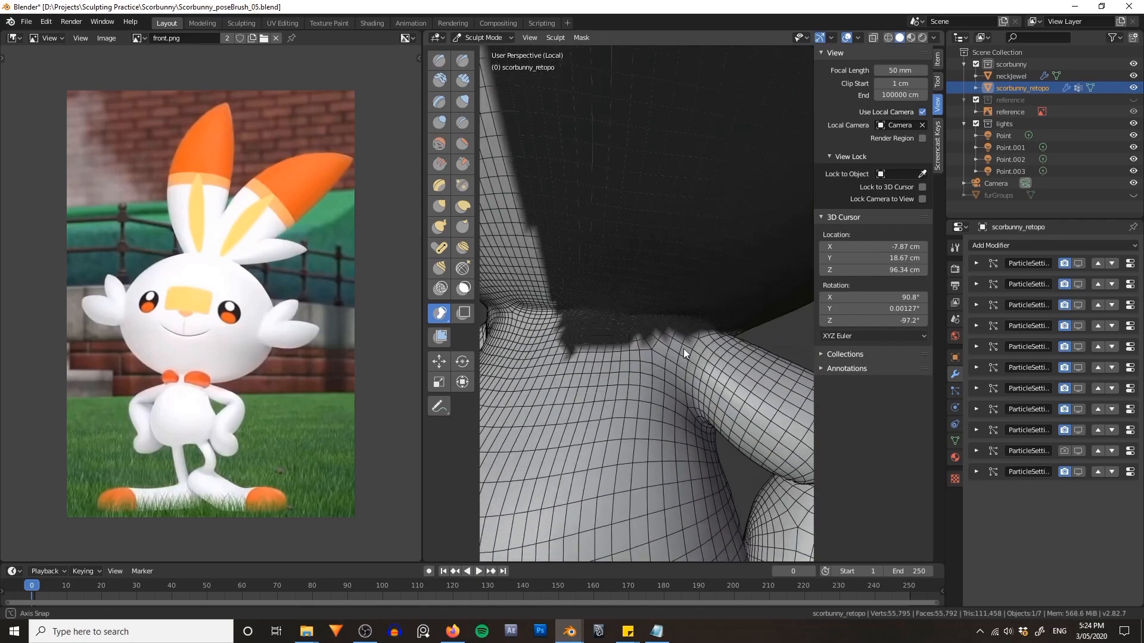
left_click_drag(684, 349, 610, 327, "ctrl")
middle_click_drag(609, 327, 548, 324)
mouse_move(549, 322)
left_mouse_down()
mouse_move(685, 220)
mouse_move(774, 239)
left_mouse_up()
left_click(463, 289)
mouse_move(673, 336)
left_mouse_down("alt")
mouse_move(584, 346)
mouse_move(686, 351)
left_mouse_up("alt")
- Reshape the unmasked chest and shoulders around the neck jewel with the Grab brush from the camera view
key("KP_0")
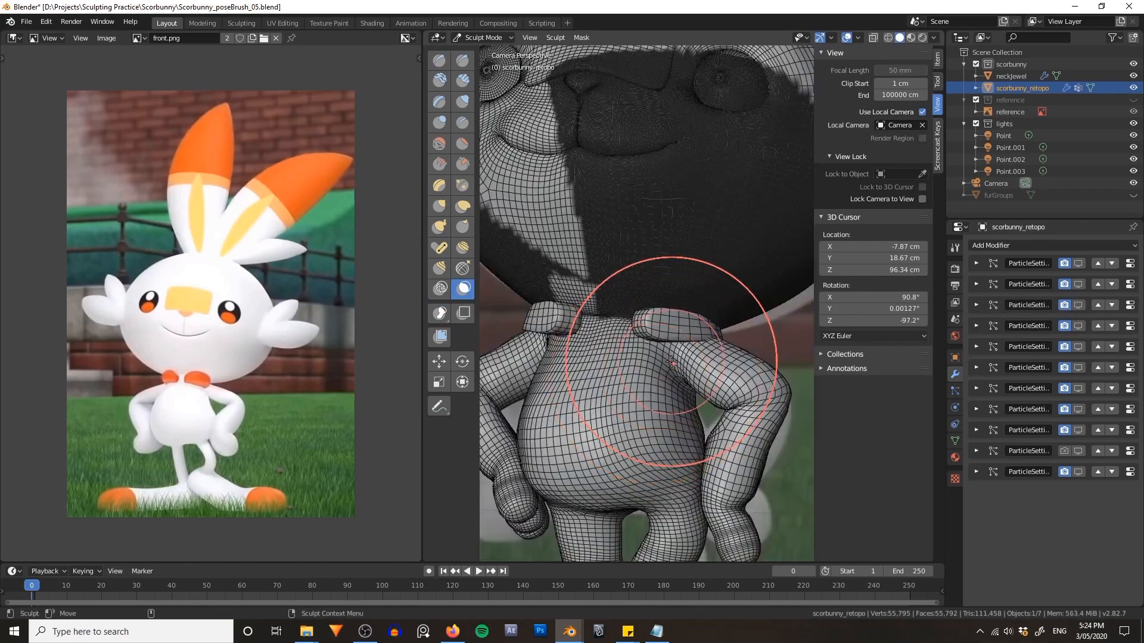
scroll(669, 358, "up", 3)
key("g")
left_click_drag(698, 390, 691, 378)
left_click_drag(619, 357, 613, 349)
key("KP_Divide")
middle_click_drag(536, 321, 646, 342, "alt")
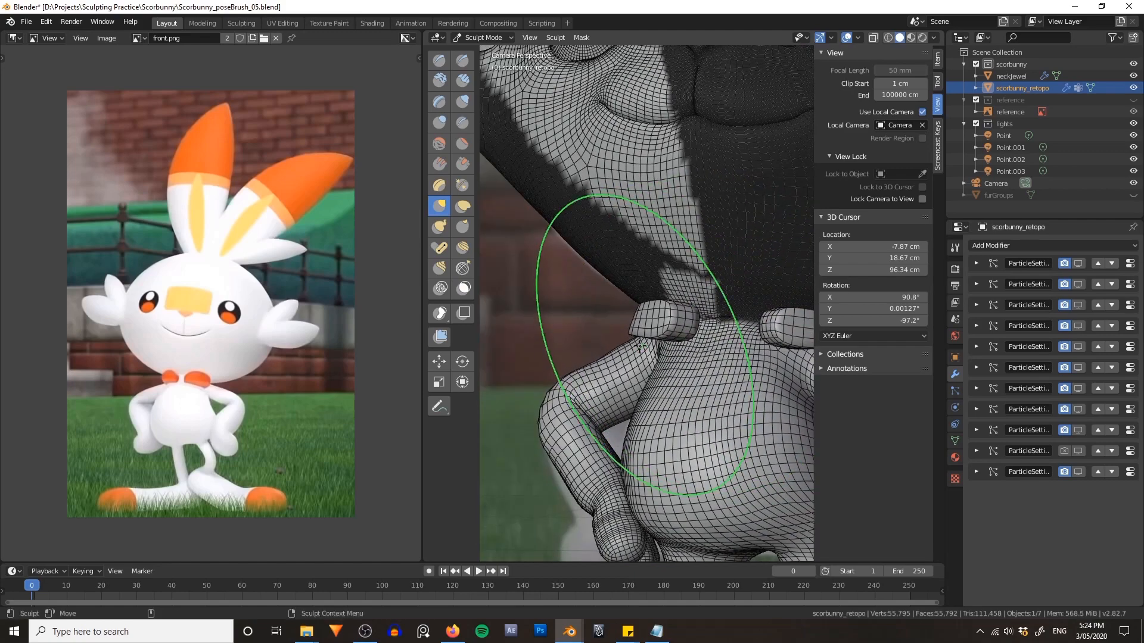
- Return to Object Mode, save the file and render the image with the neck jewel
key("ctrl+Tab")
scroll(703, 338, "down", 6)
left_click(753, 334)
scroll(737, 341, "down", 1)
key("ctrl+s")
key("F12")
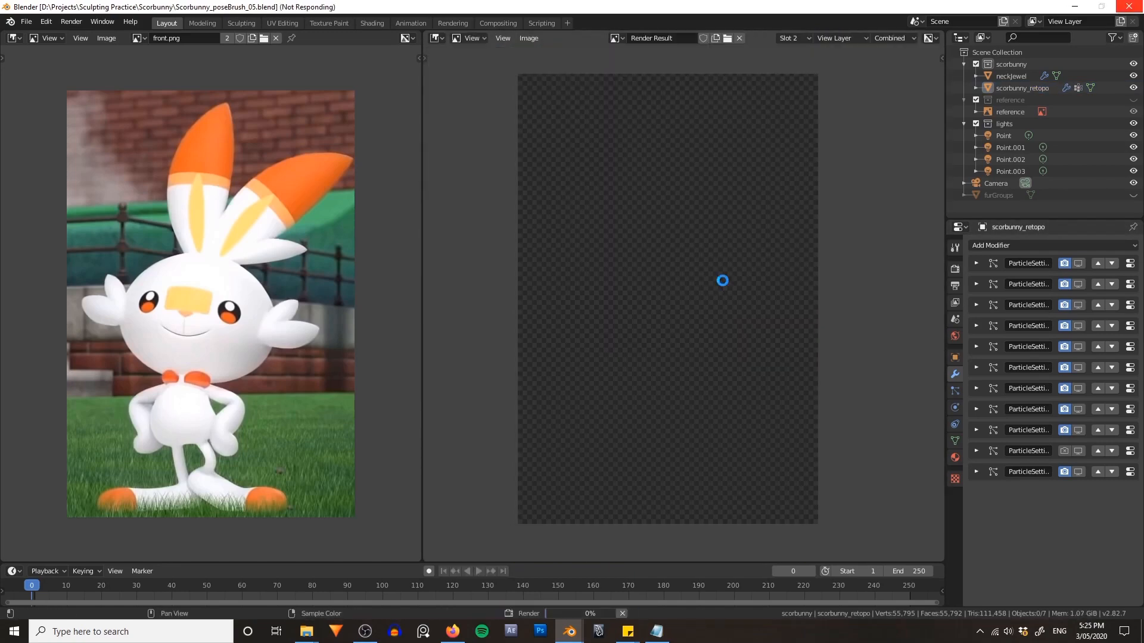
- Set the Point light's power to 5 W and render the image again
left_click(954, 336)
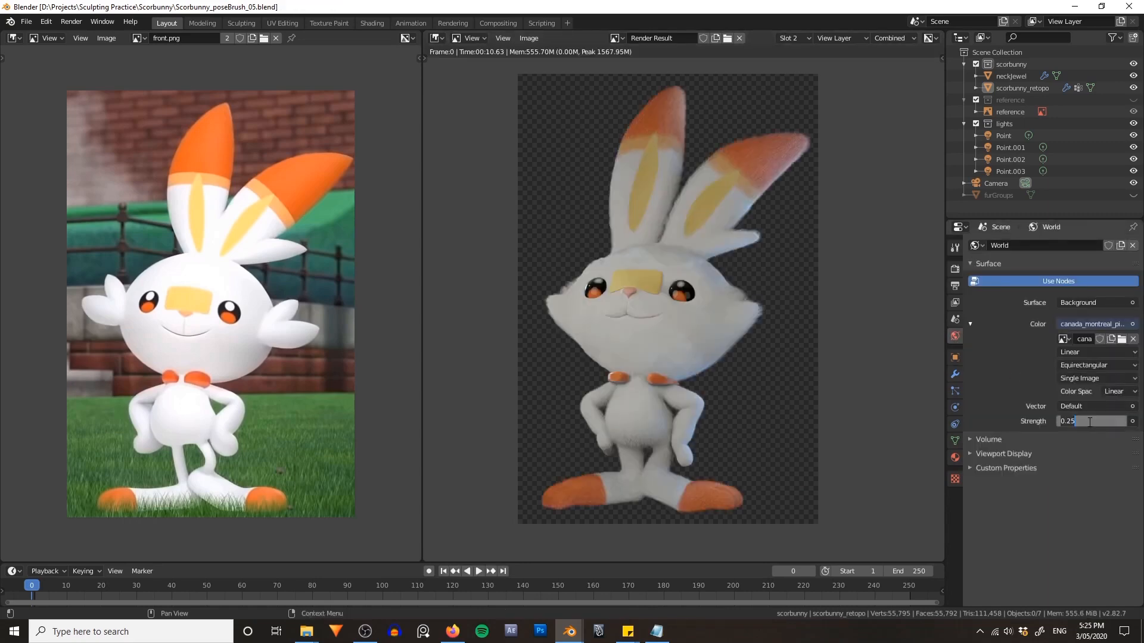
key("Escape")
left_click(1034, 148)
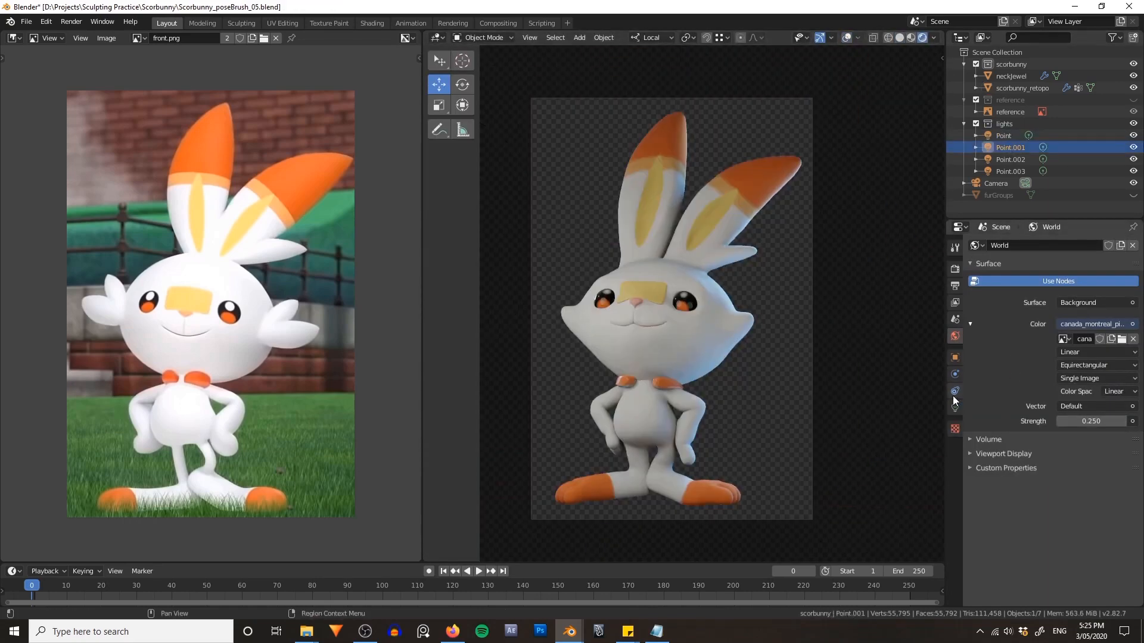
left_click(955, 408)
left_click_drag(1087, 323, 1087, 323)
left_click(1004, 135)
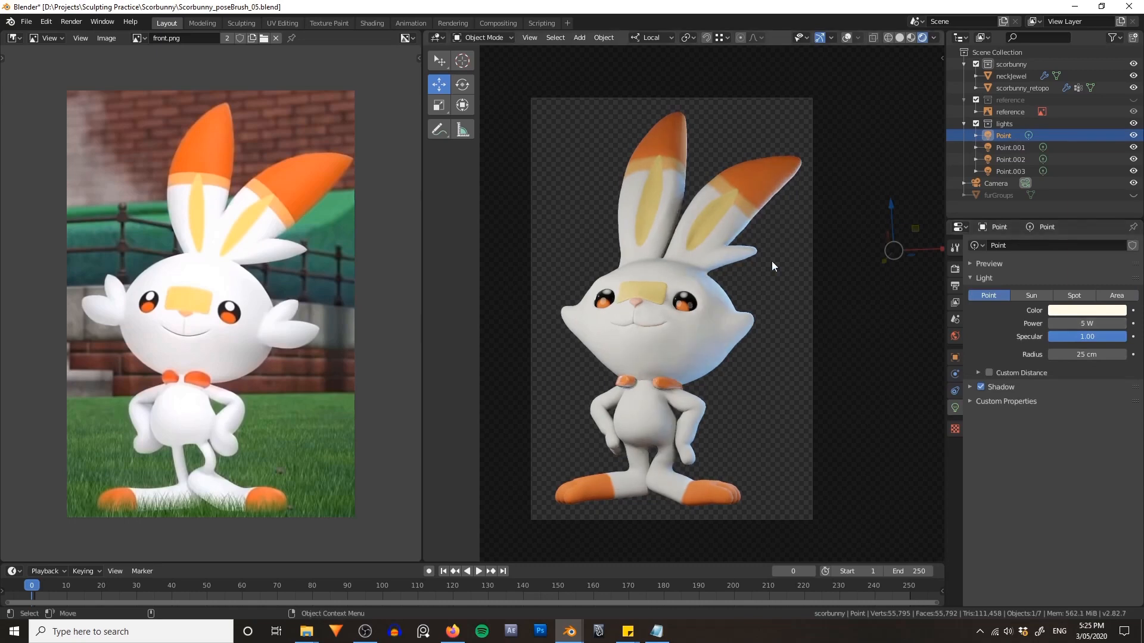
key("F12")
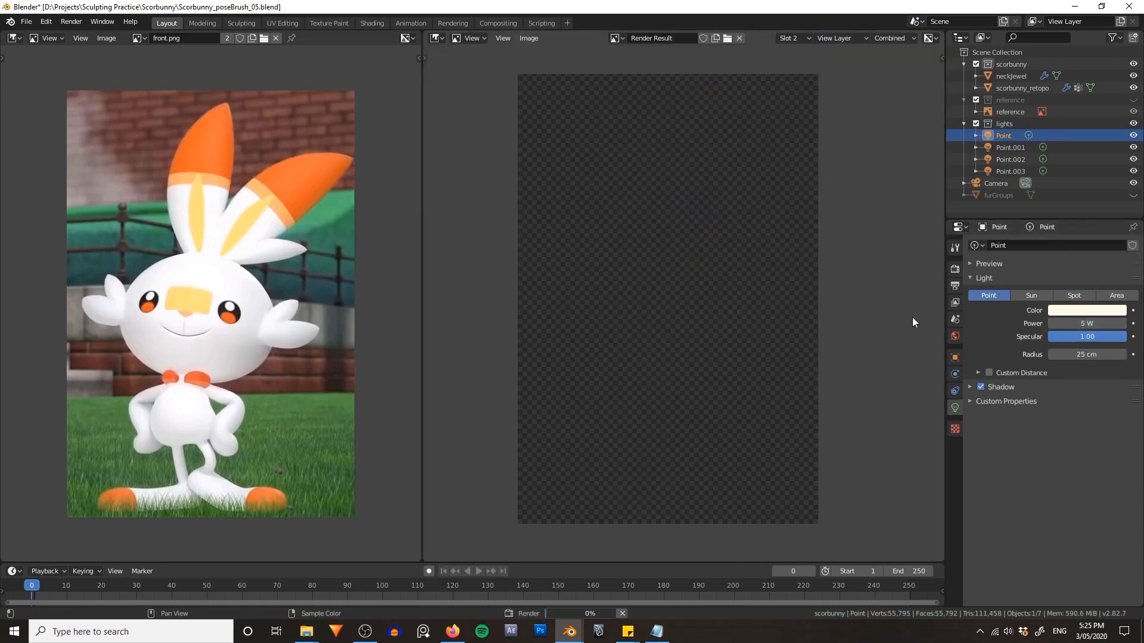
left_click(954, 268)
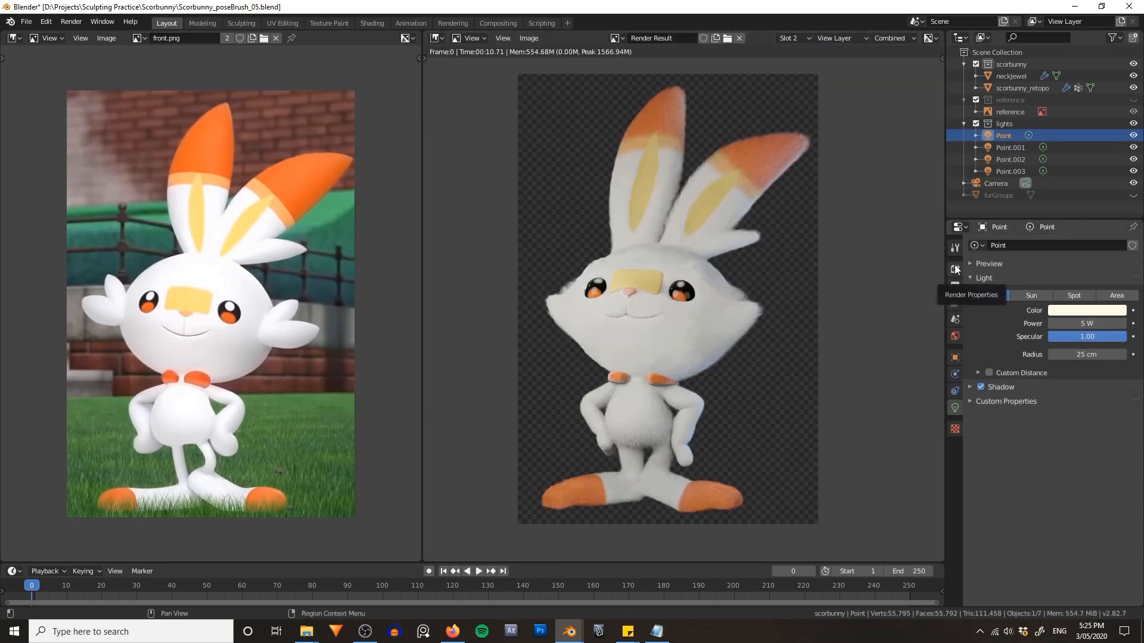